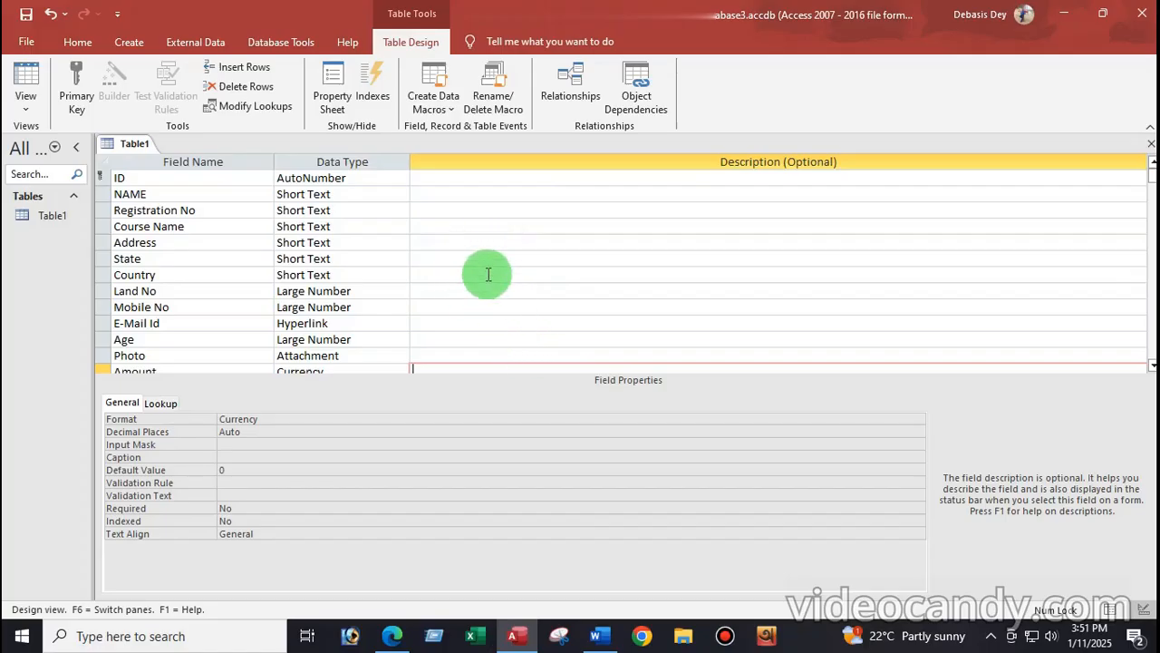
Step: Review the Country and Land No properties and compare them with Word's Condition Table-4 list
left_click(487, 275)
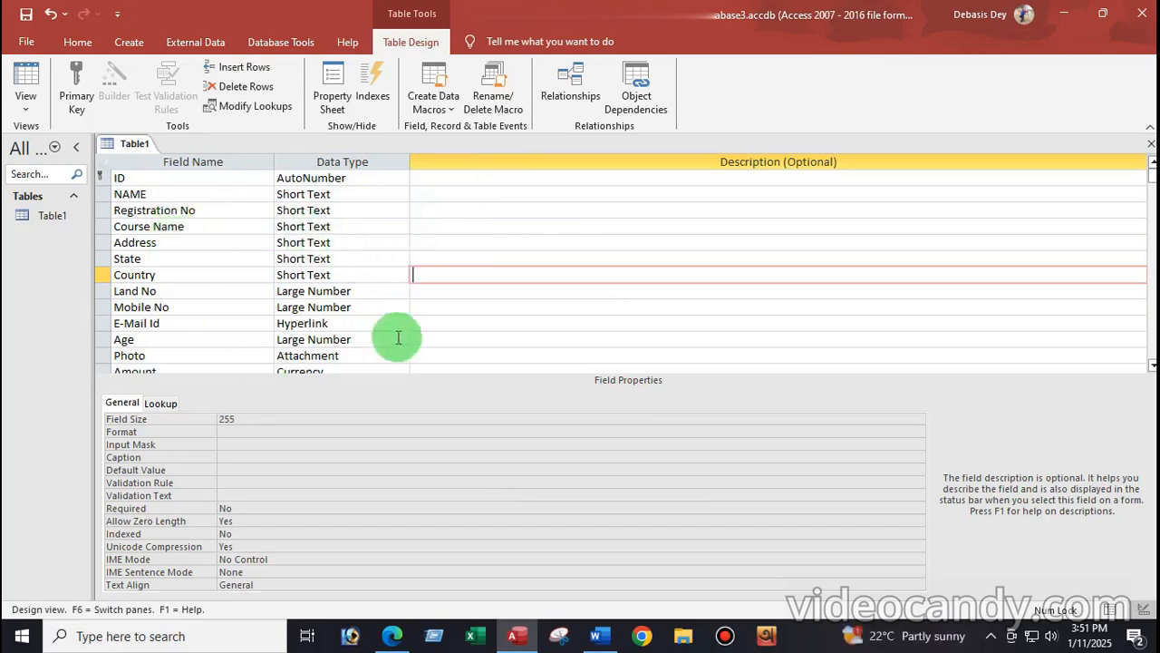
left_click(435, 291)
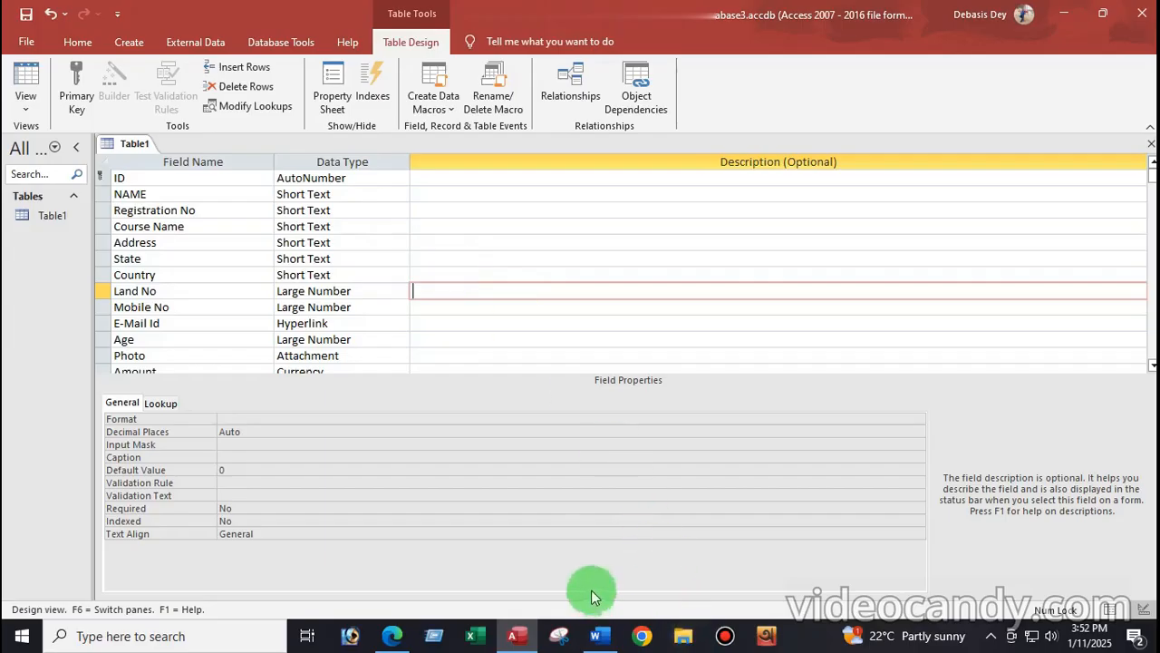
left_click(598, 637)
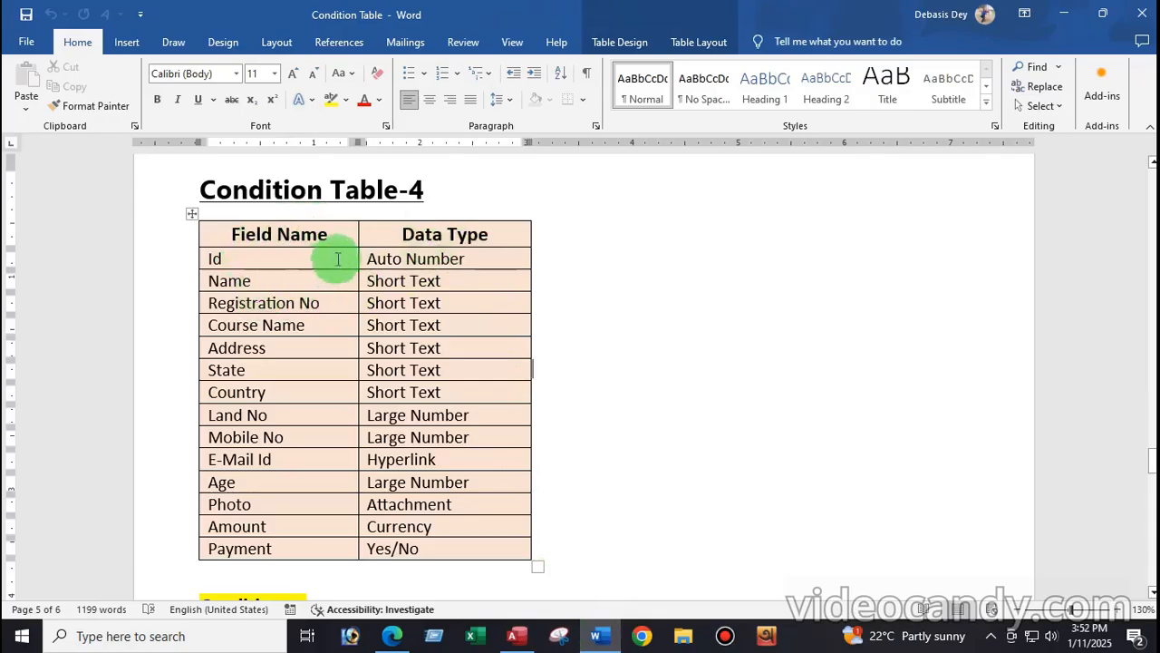
scroll(281, 296, "down", 3)
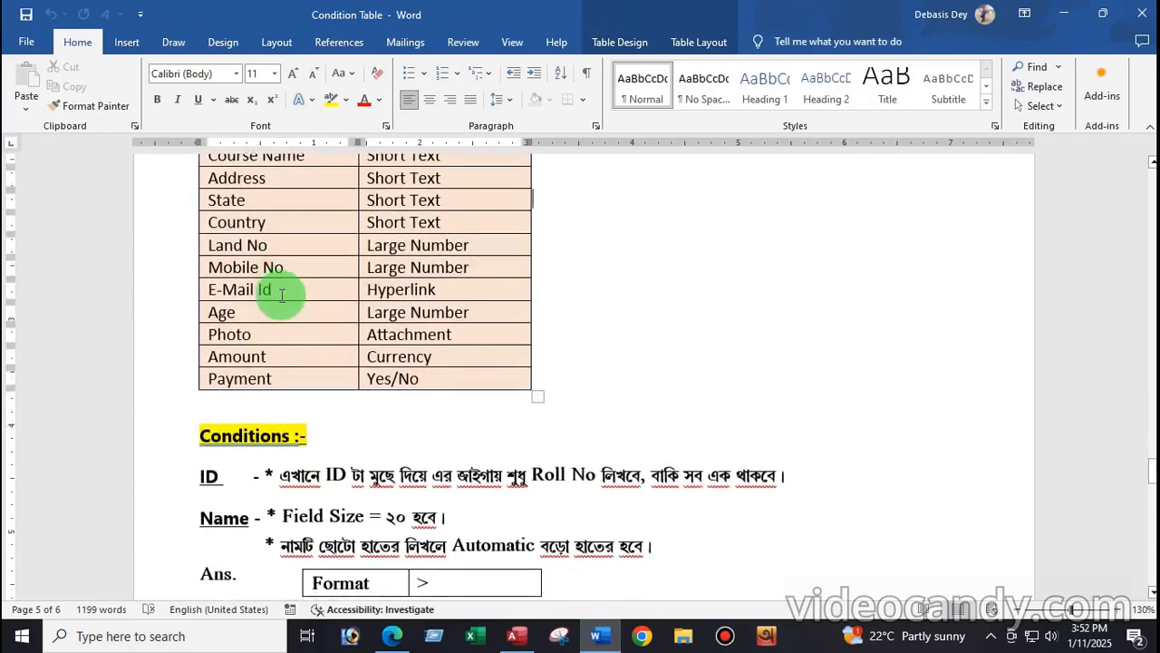
scroll(281, 296, "up", 4)
scroll(278, 293, "down", 1)
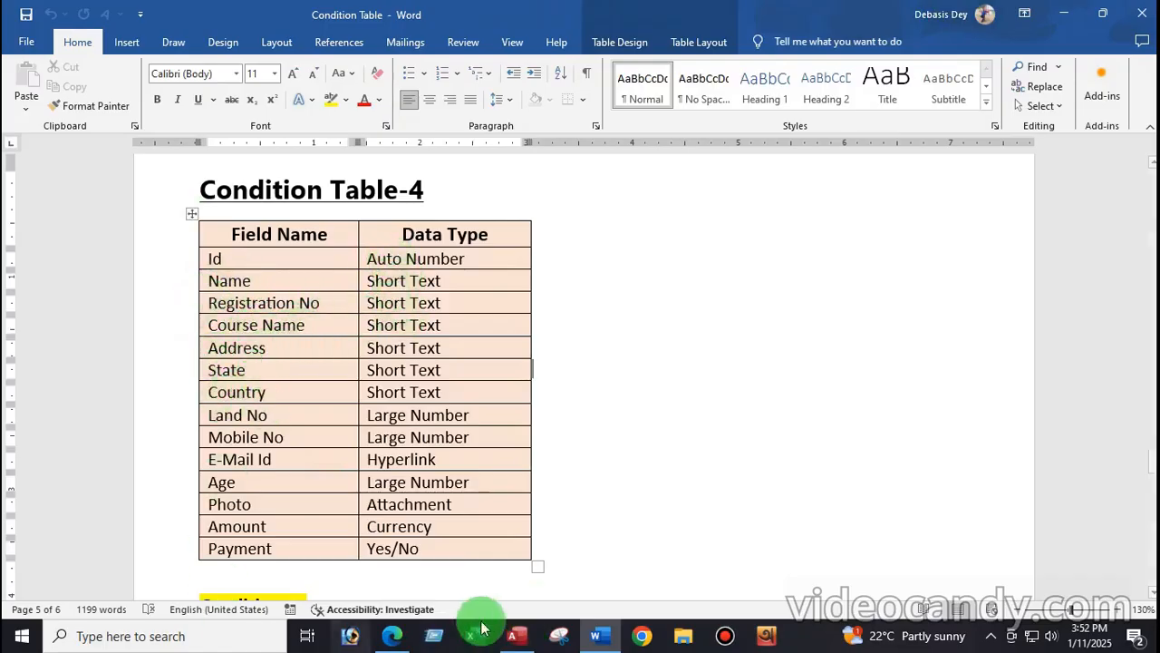
left_click(514, 635)
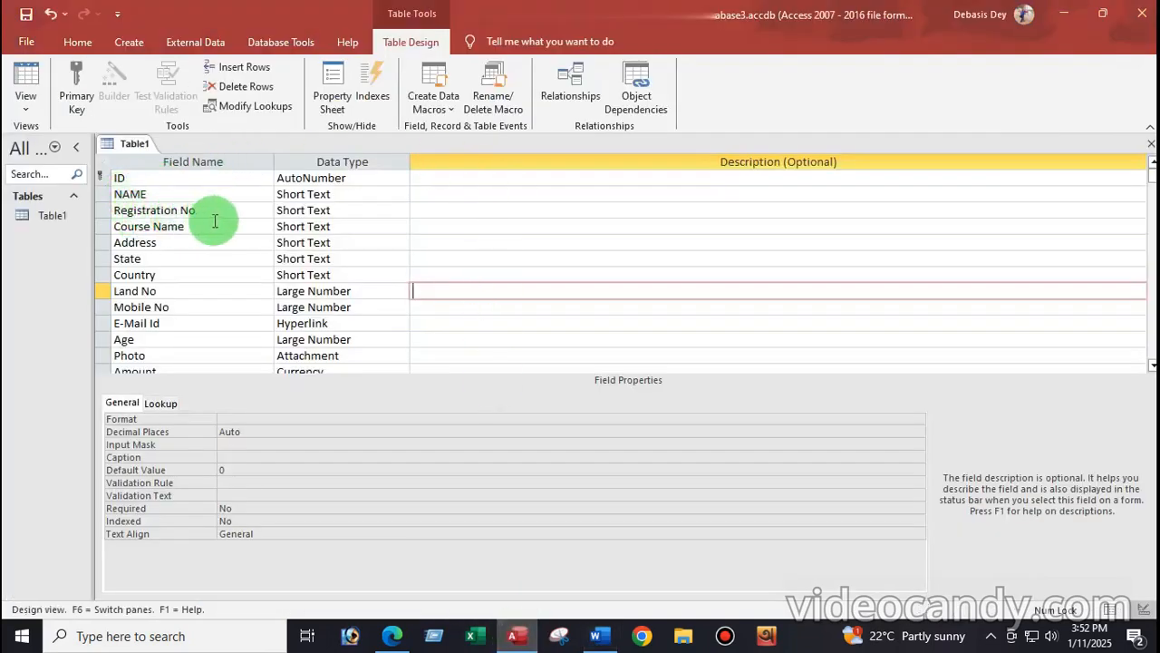
Step: Compare Access fields beside the Word list, select Age's data type, then maximize Access
scroll(167, 254, "down", 1)
scroll(172, 259, "up", 1)
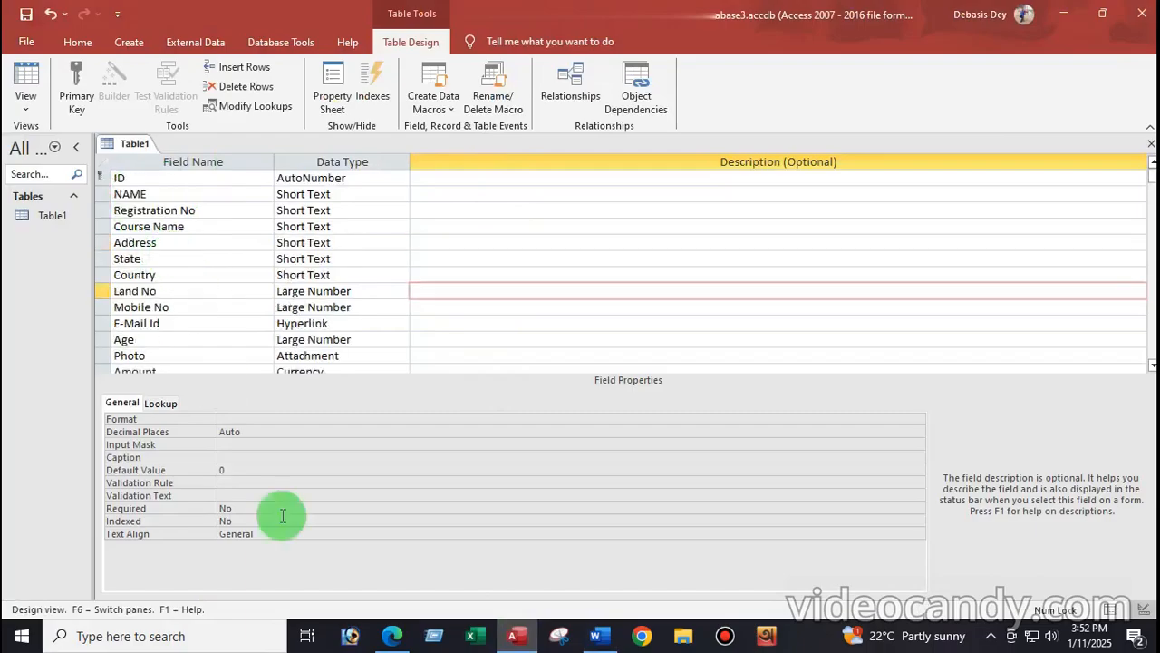
left_click(1102, 14)
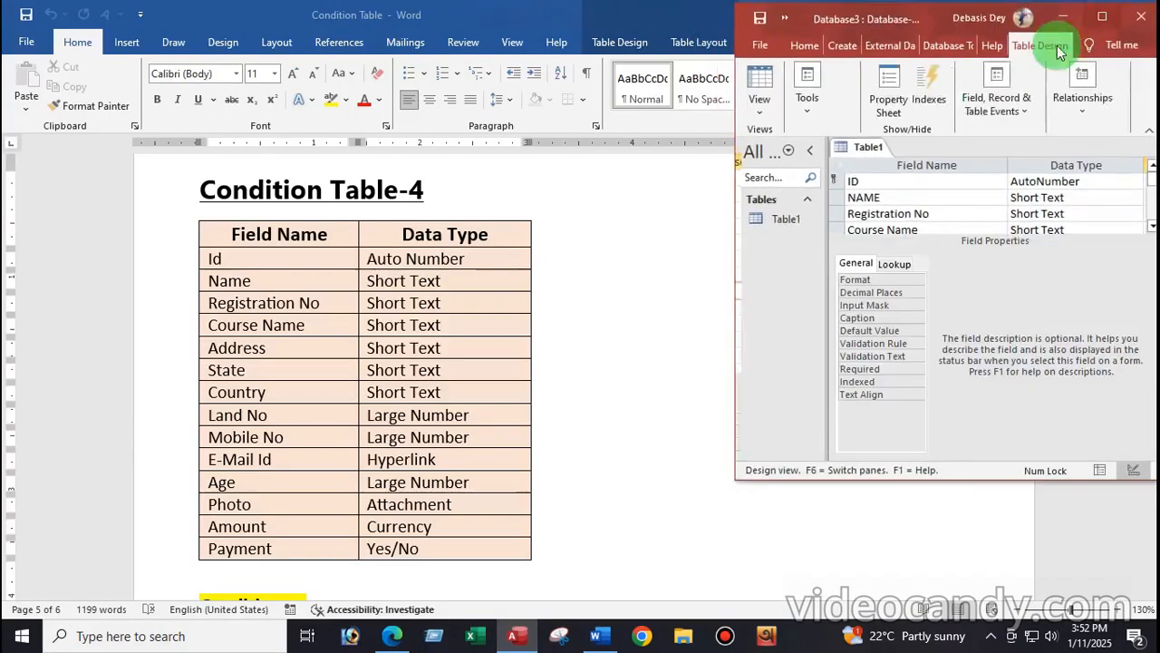
left_click_drag(913, 484, 899, 615)
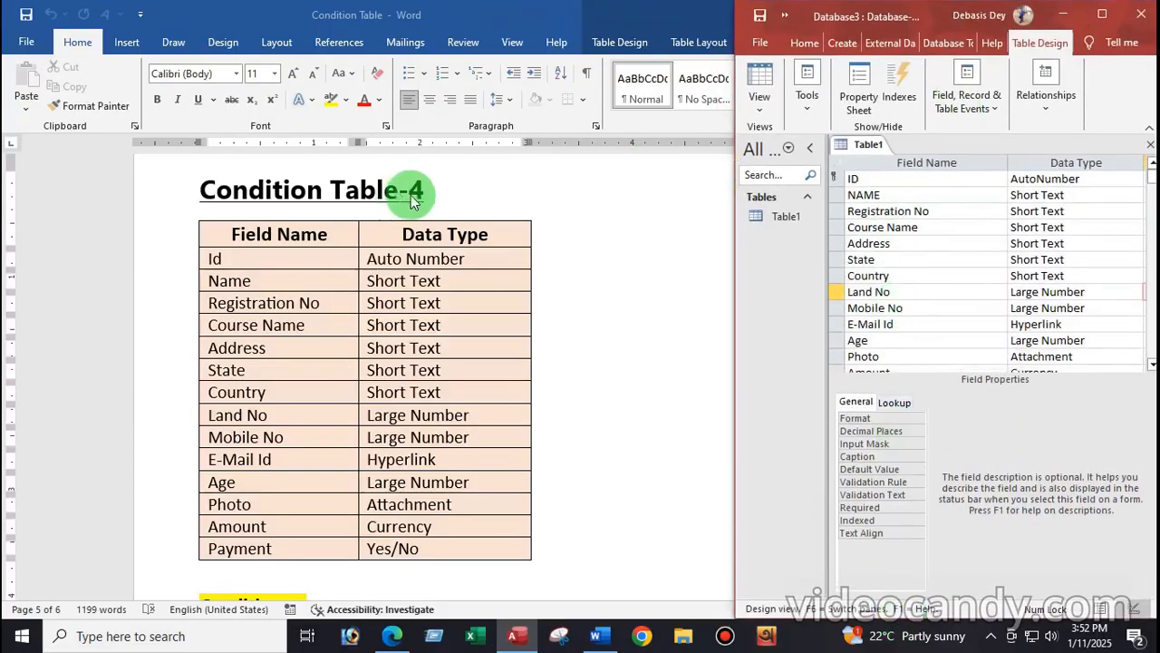
scroll(410, 349, "down", 3)
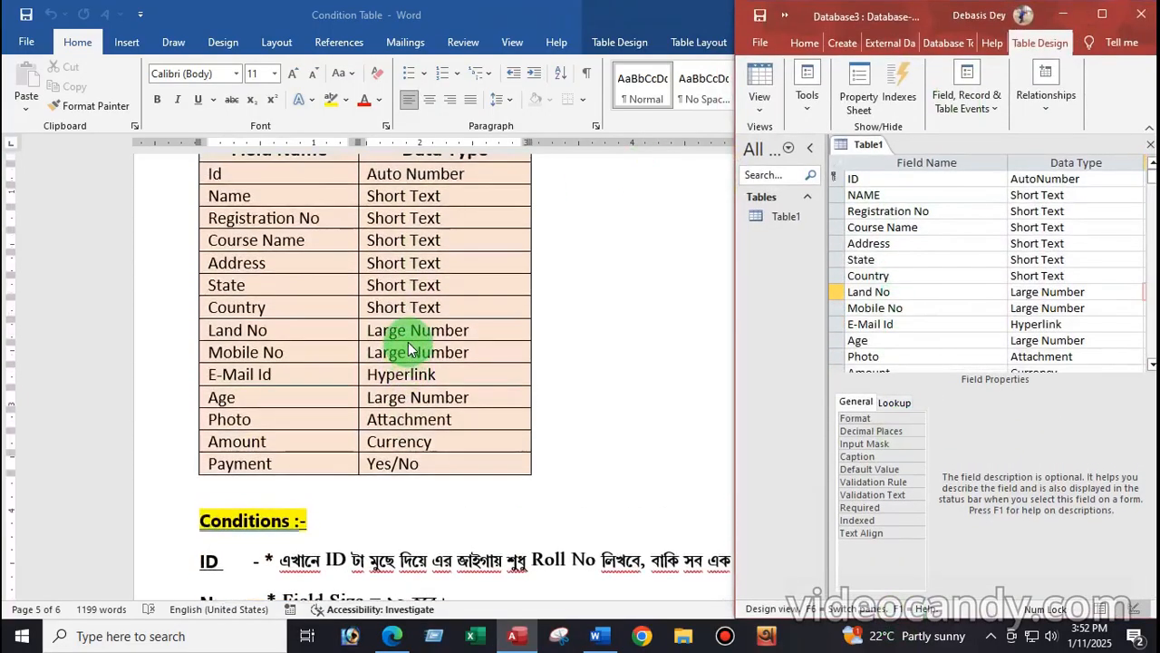
scroll(410, 349, "up", 2)
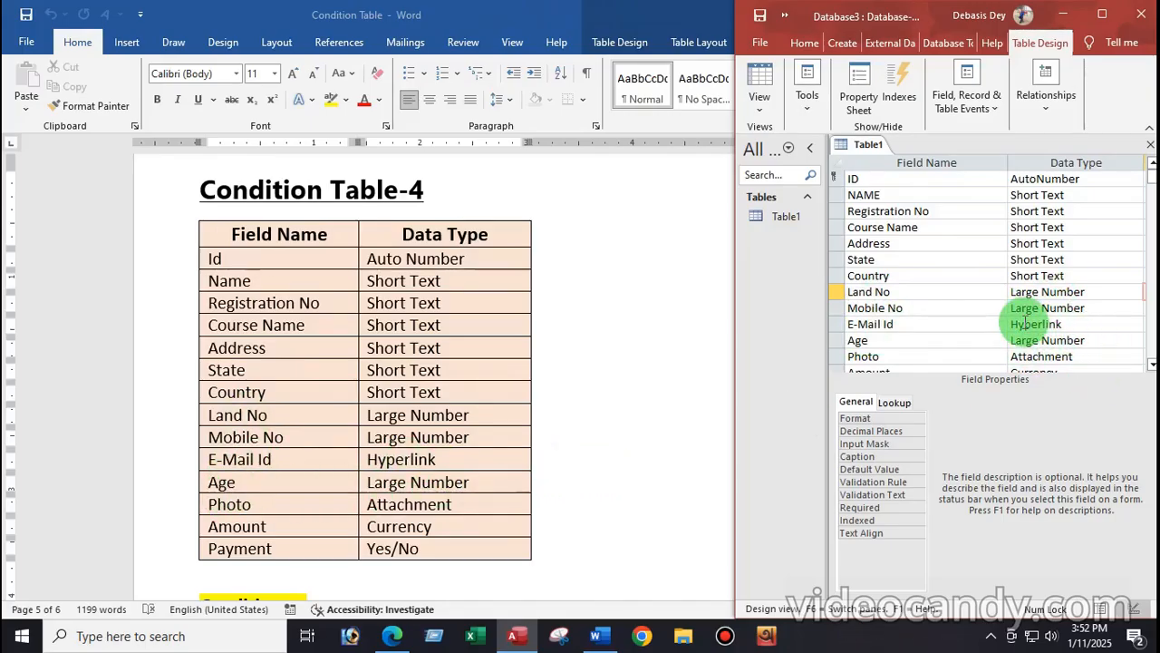
left_click(1052, 340)
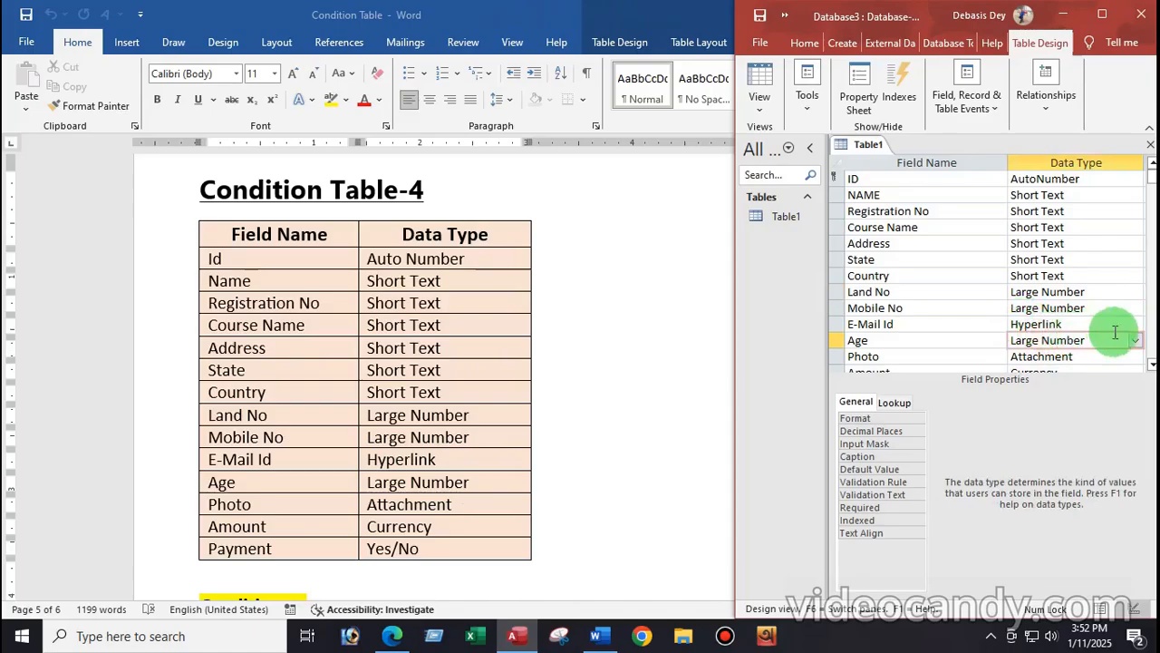
left_click(1101, 12)
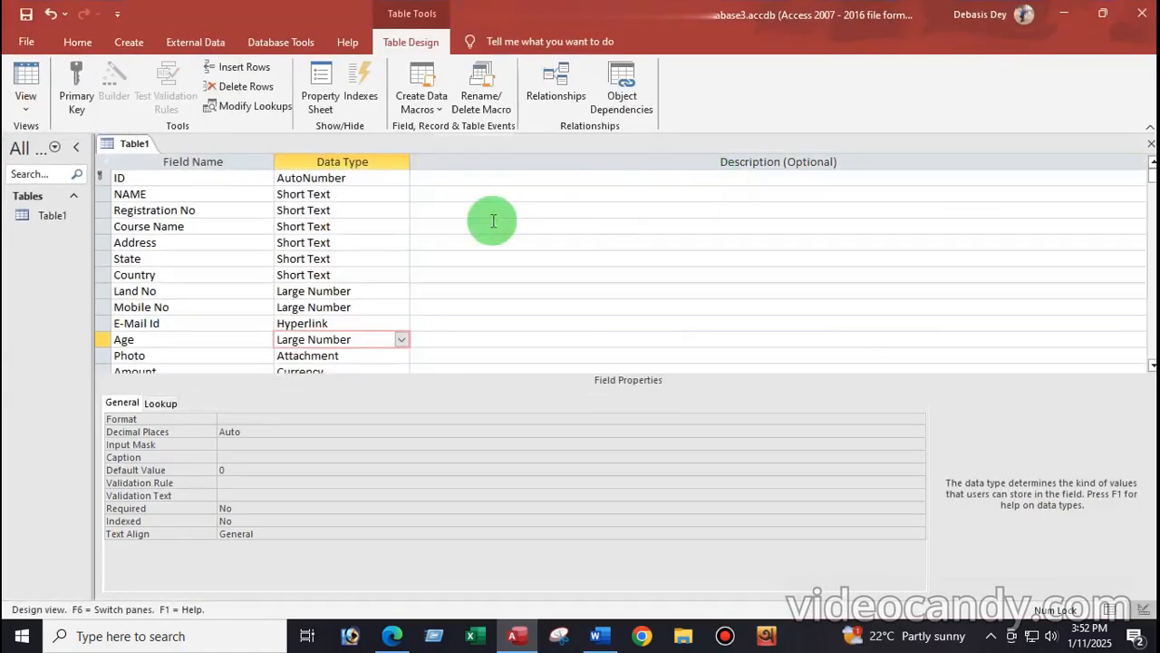
left_click(402, 340)
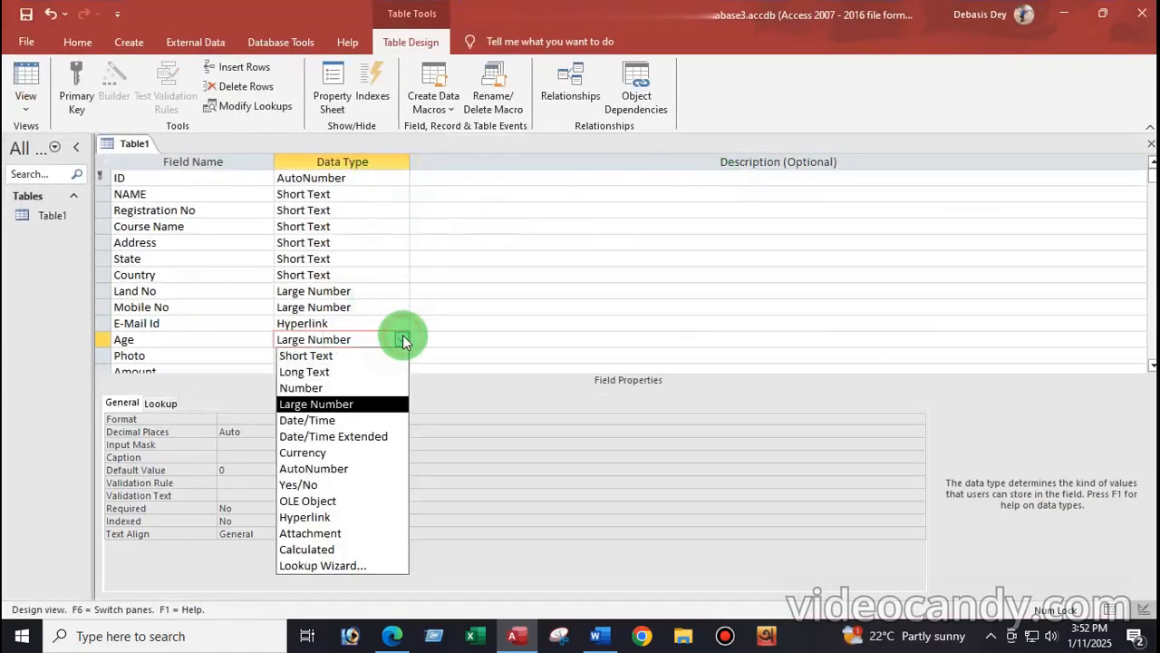
left_click(320, 404)
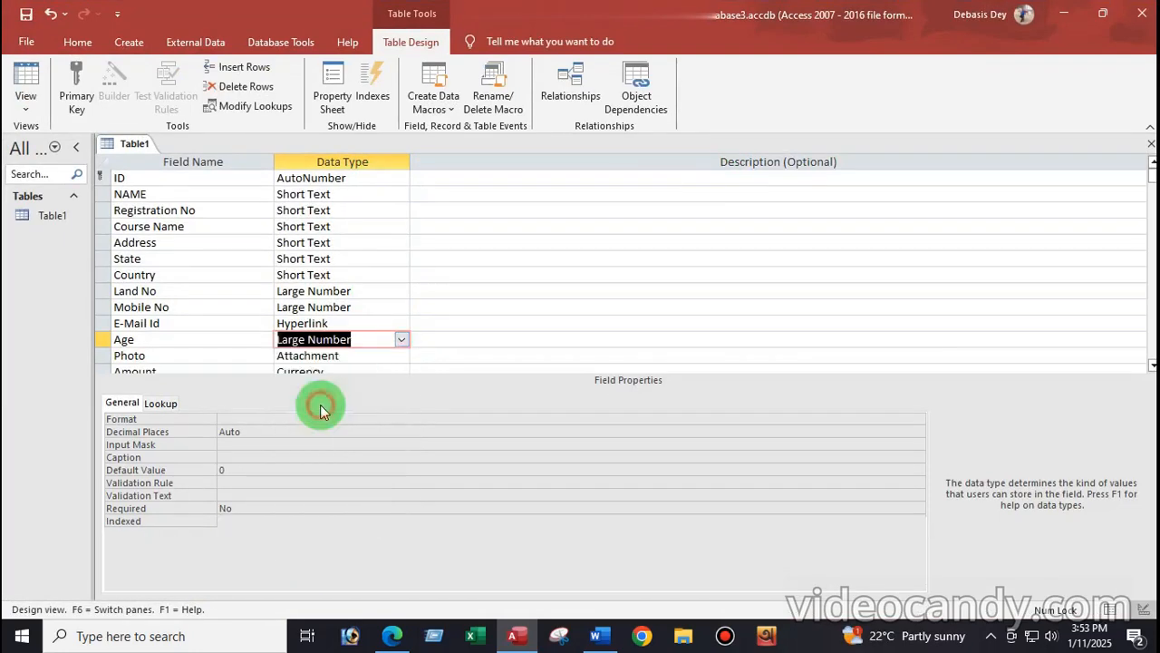
left_click(463, 319)
scroll(348, 308, "down", 1)
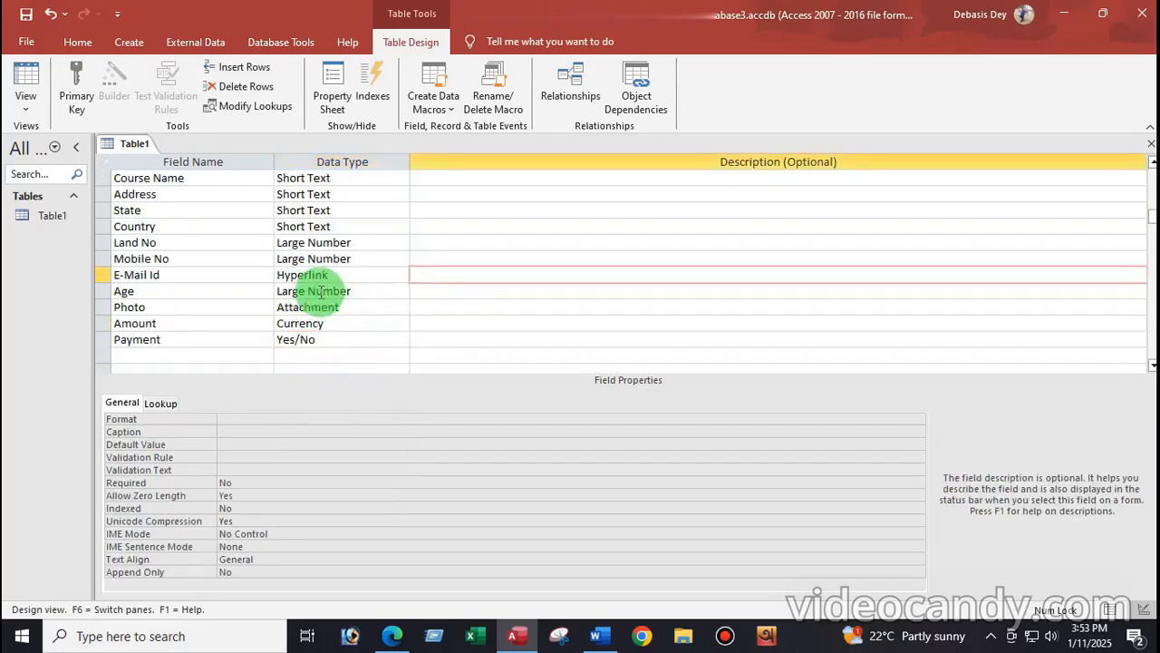
scroll(320, 310, "up", 1)
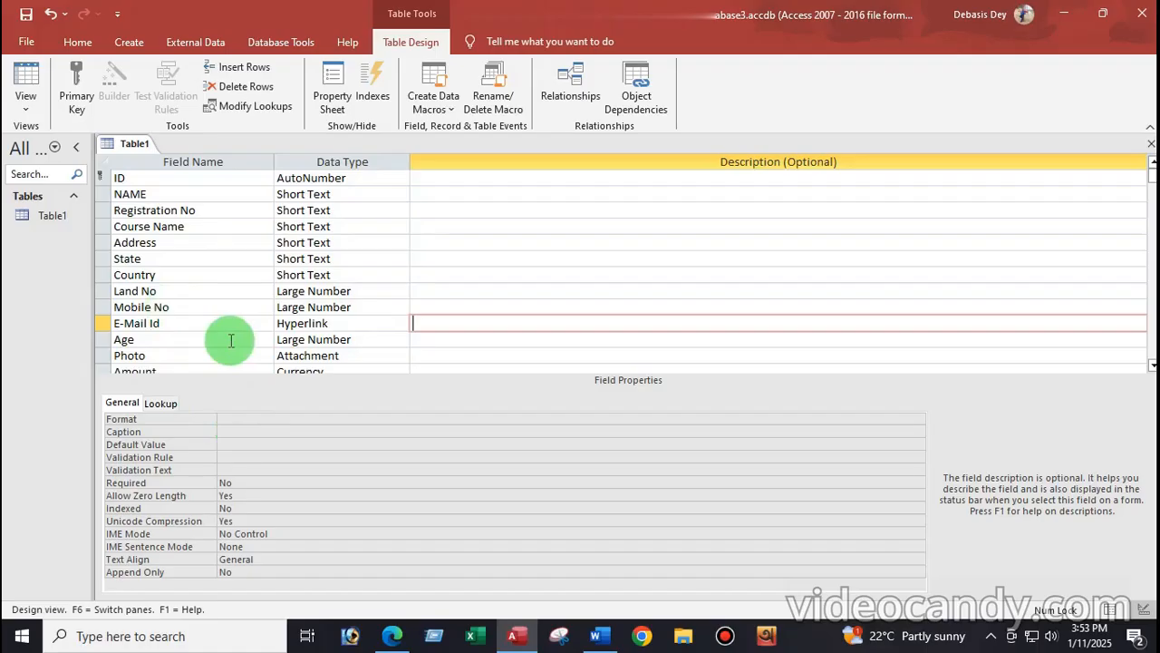
left_click(249, 419)
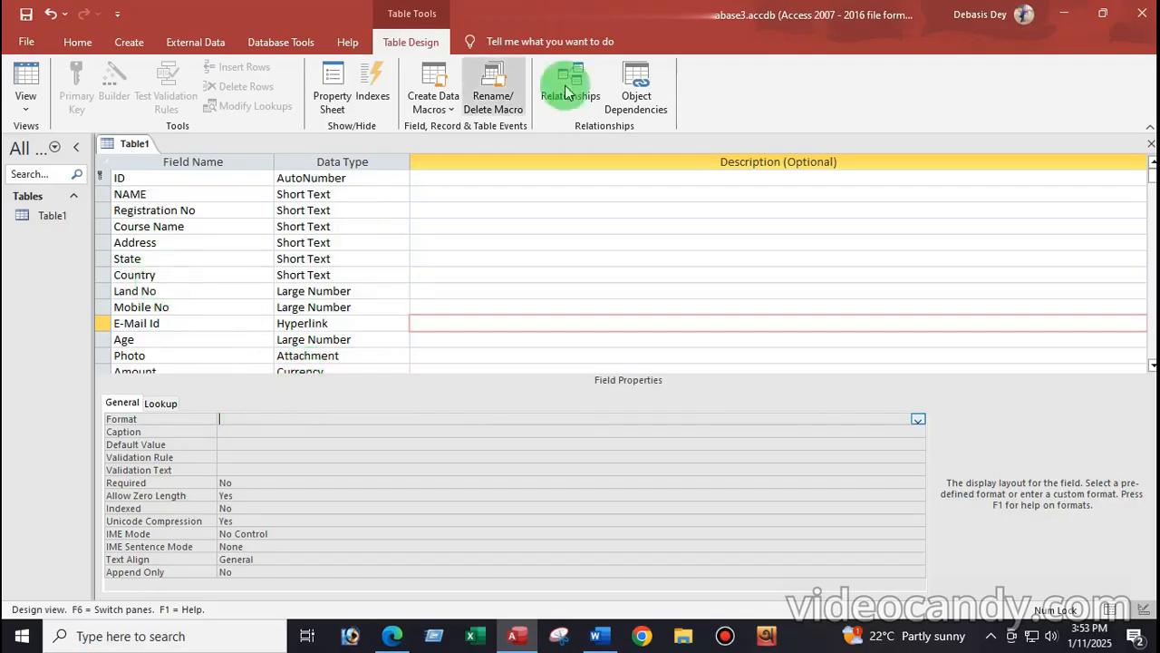
left_click(604, 640)
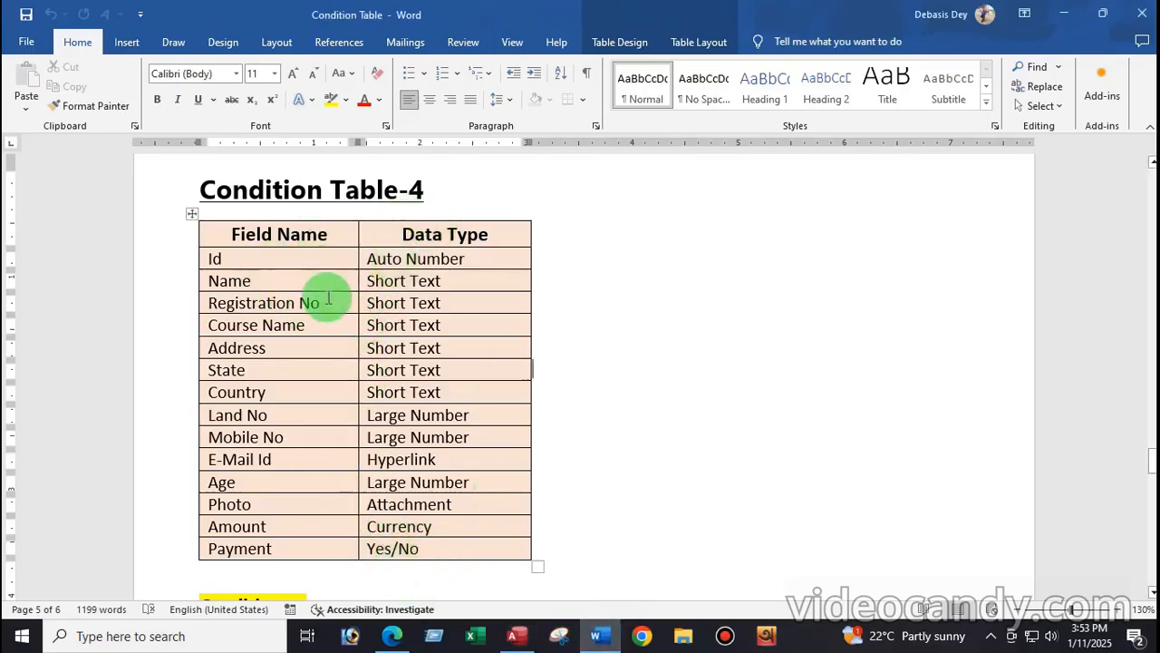
scroll(328, 299, "down", 8)
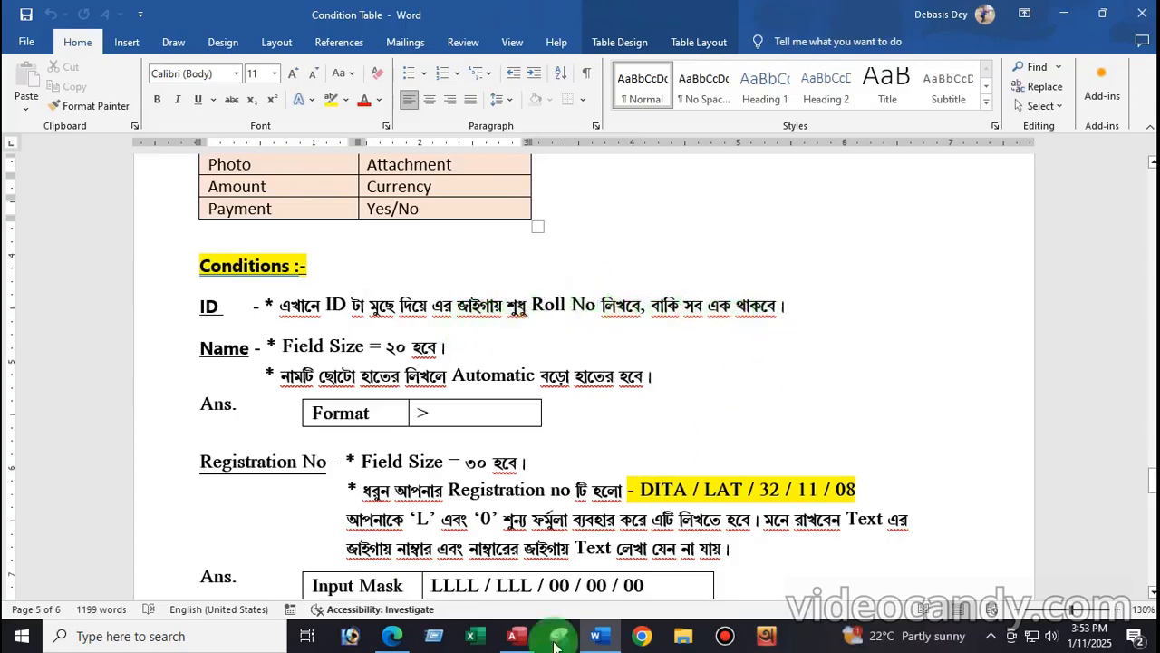
left_click(517, 635)
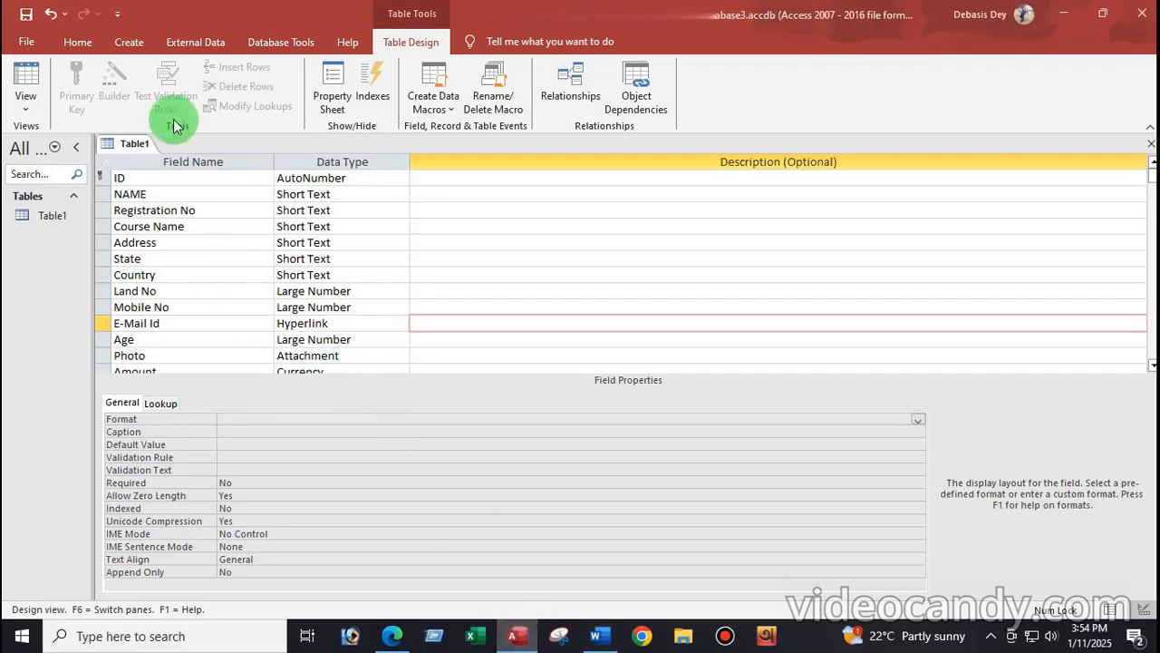
Step: Rename Table1's first field from ID to Roll No
left_click(131, 180)
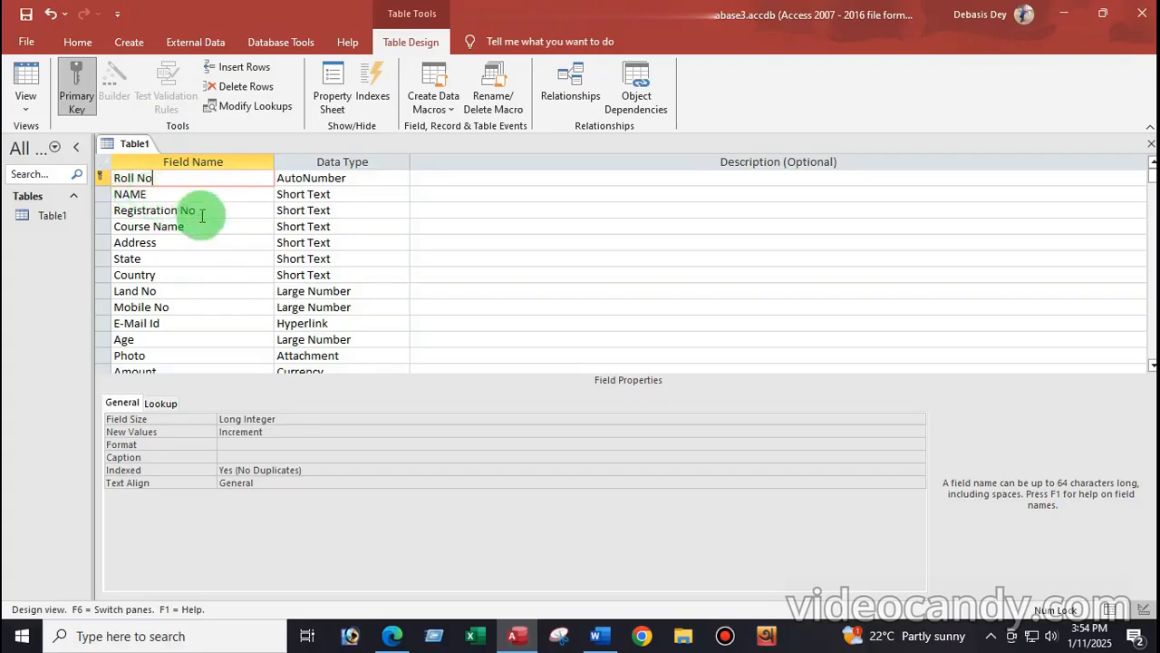
left_click(249, 196)
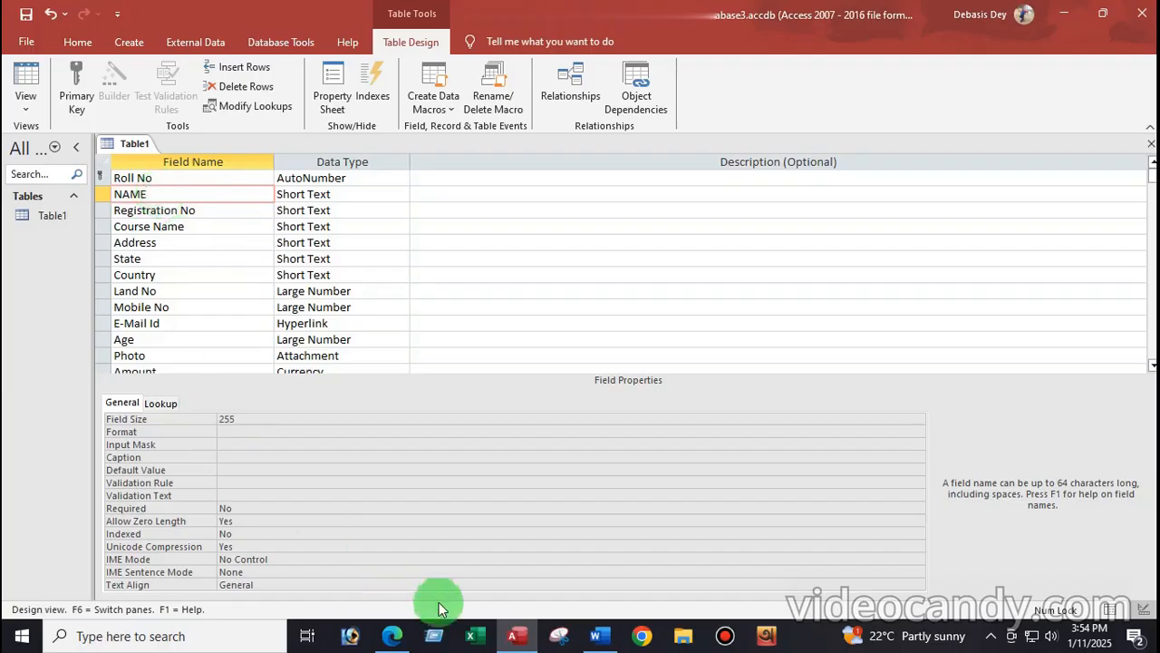
Step: Check Word's NAME conditions, then set NAME's Field Size to 20 and Format to >
left_click(598, 639)
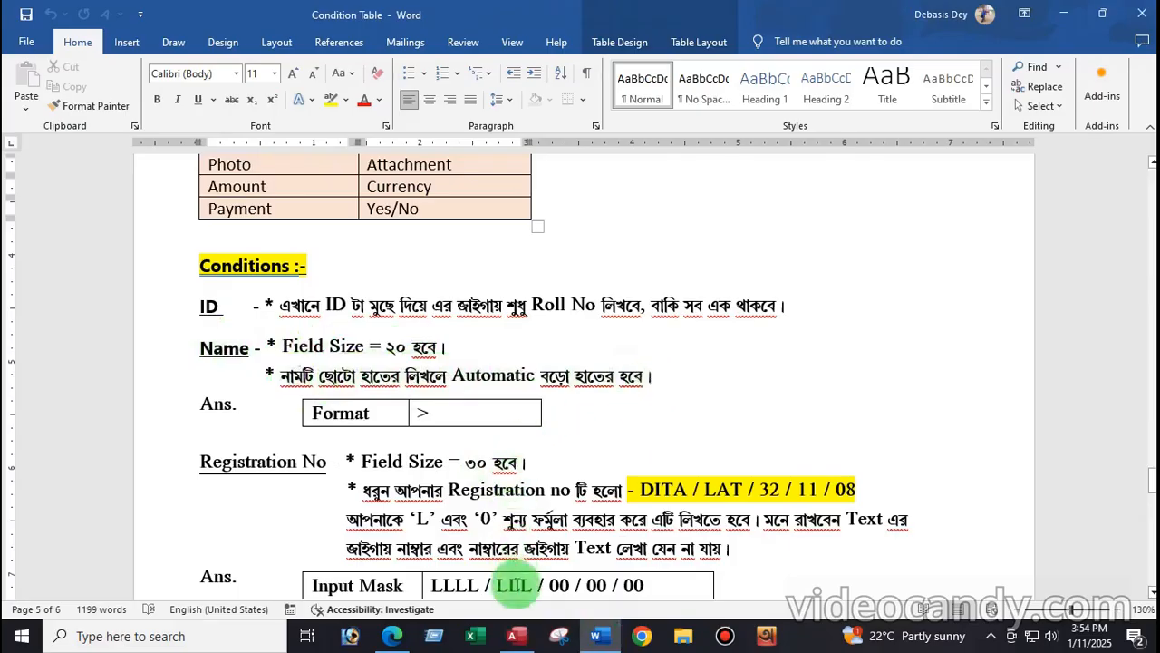
left_click(513, 636)
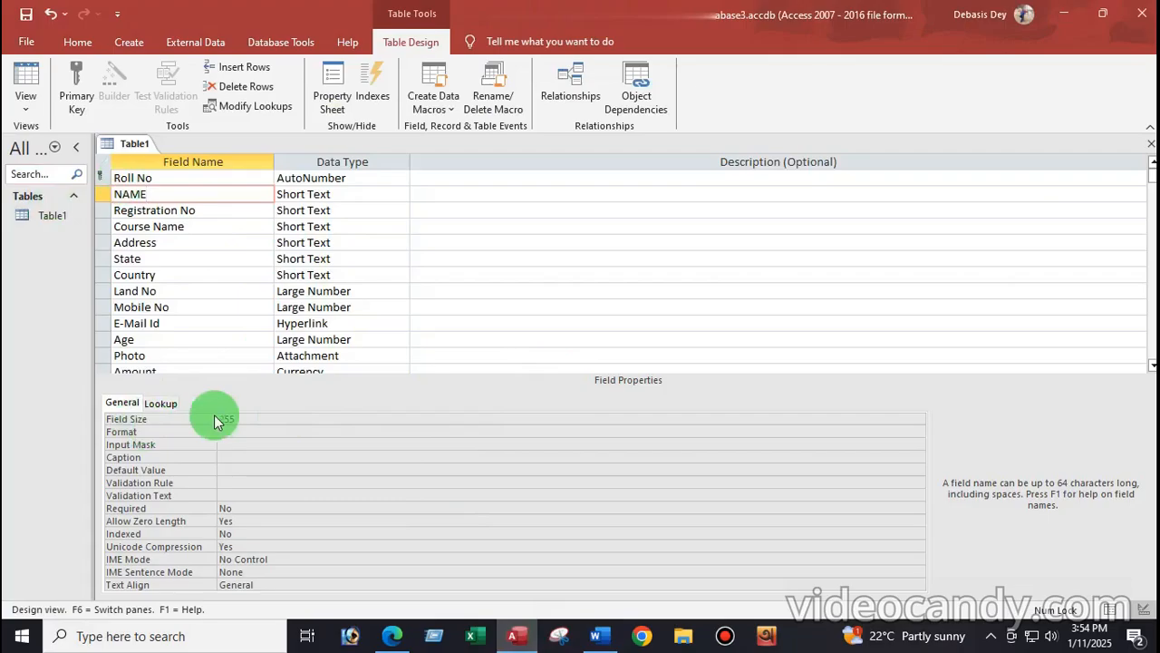
left_click(256, 417)
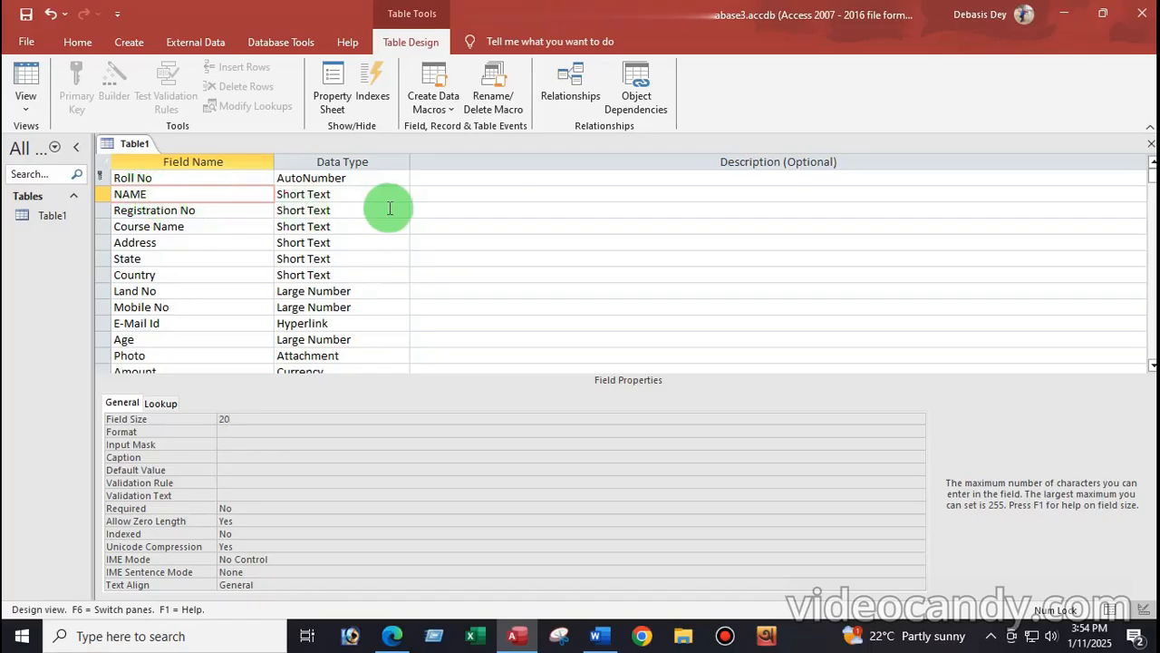
left_click(226, 432)
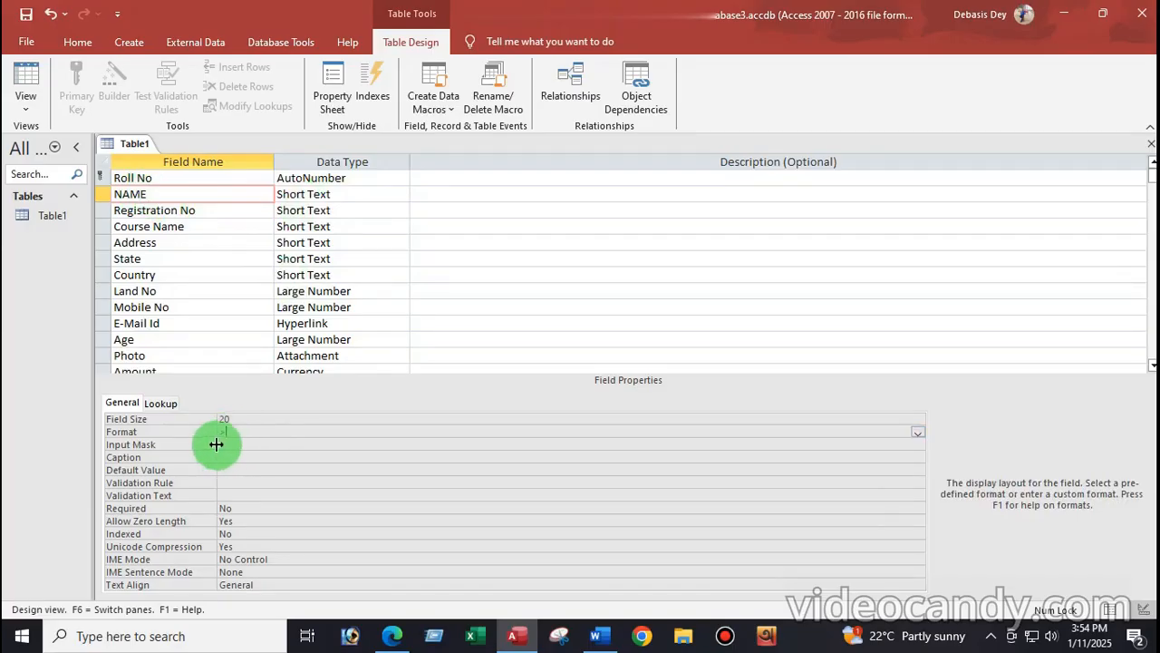
left_click(207, 214)
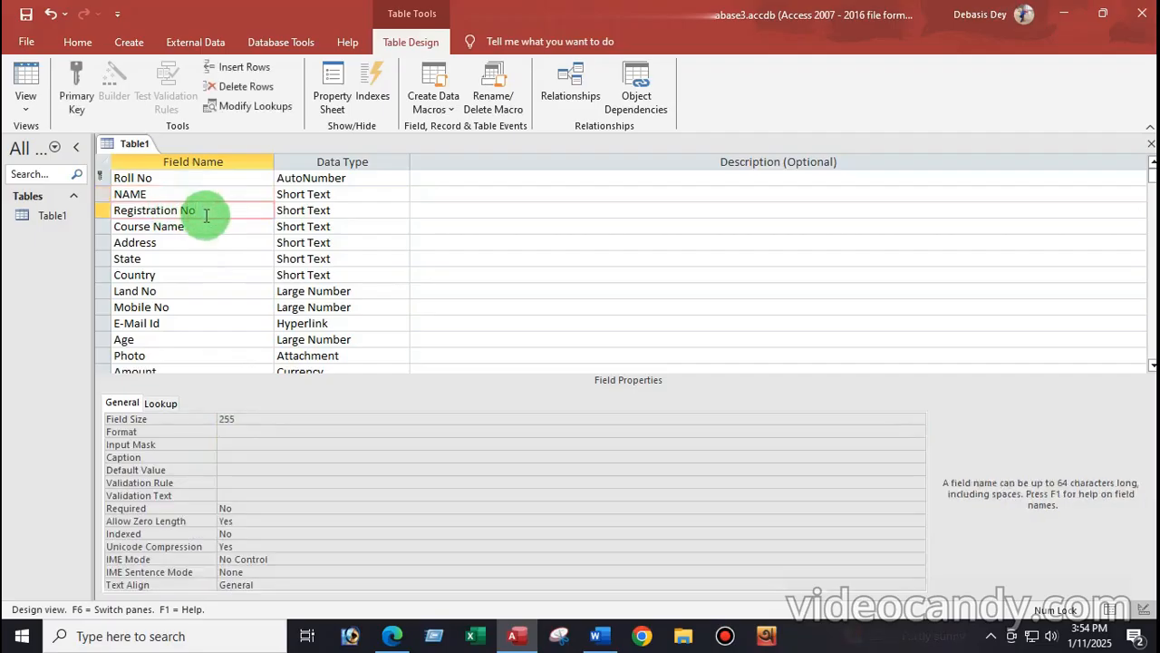
Step: Show Word's Registration No requirements: Field Size 30, Input Mask LLLL/LLL/00/00/00
left_click(613, 643)
scroll(272, 380, "down", 4)
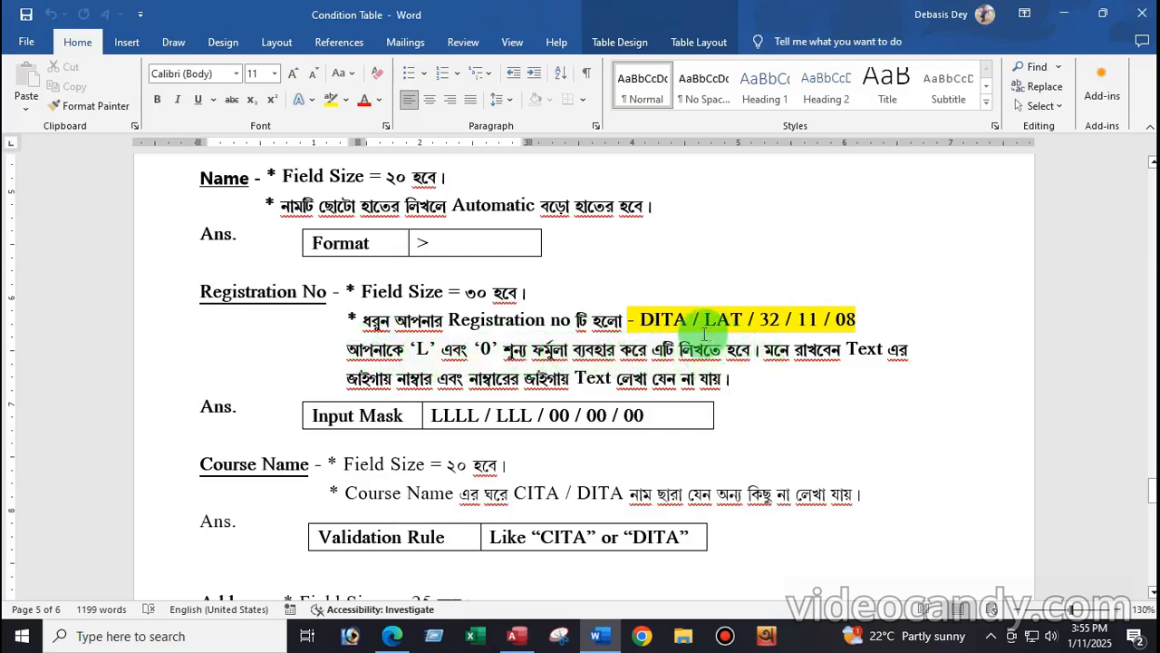
left_click_drag(638, 319, 690, 319)
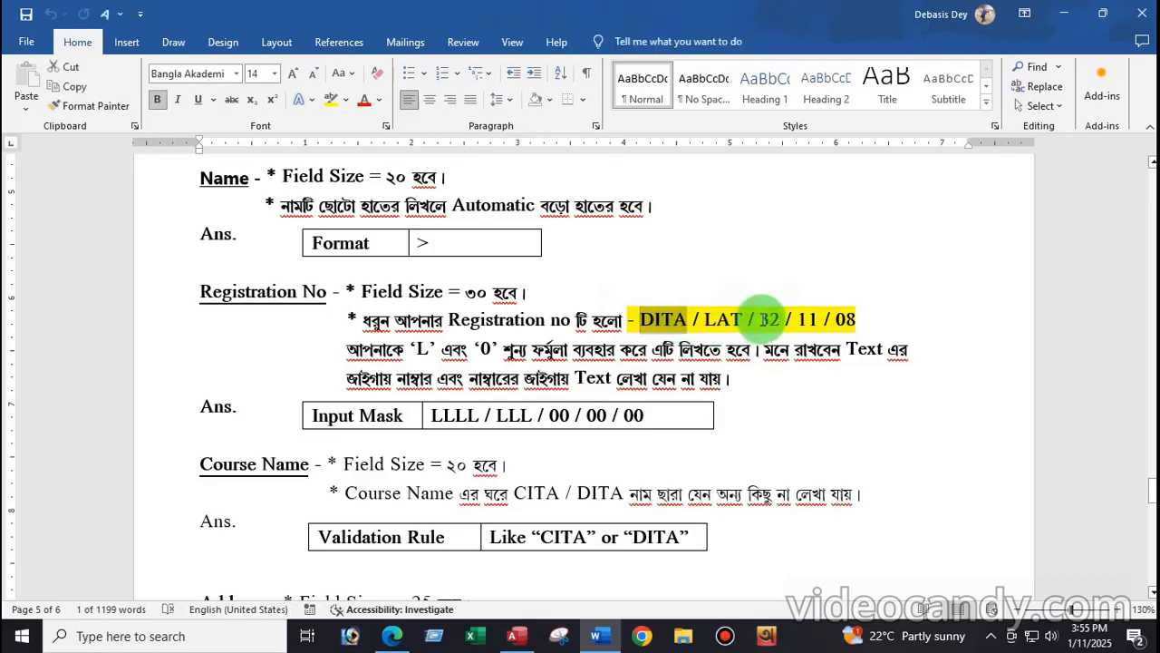
double_click(769, 320)
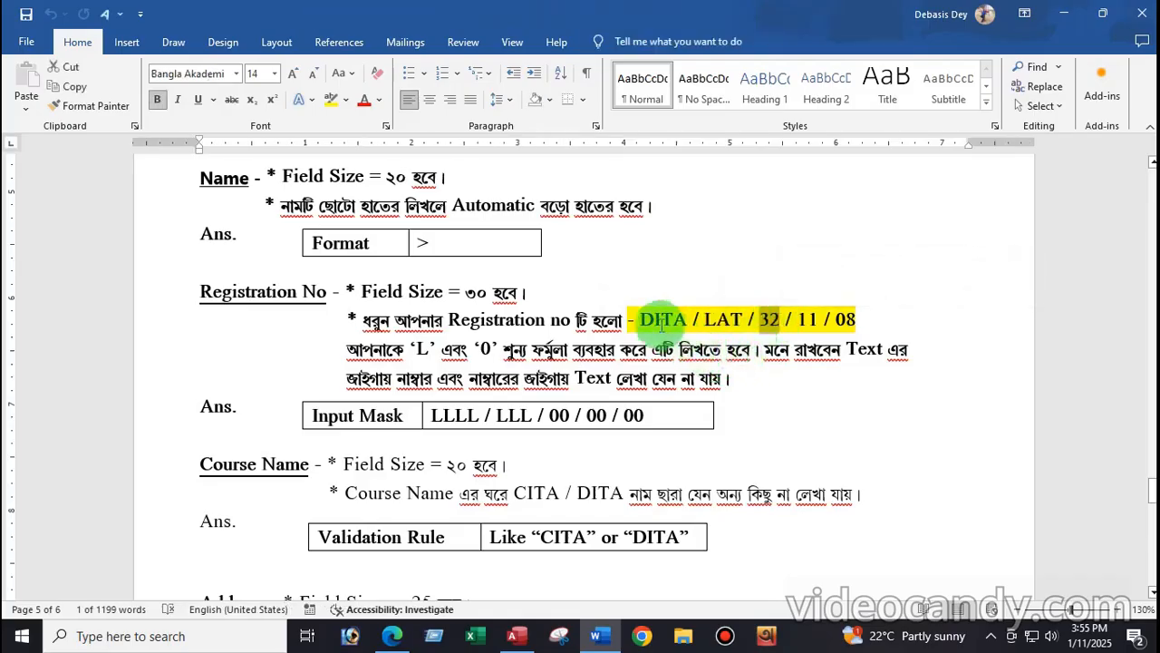
left_click_drag(641, 318, 758, 319)
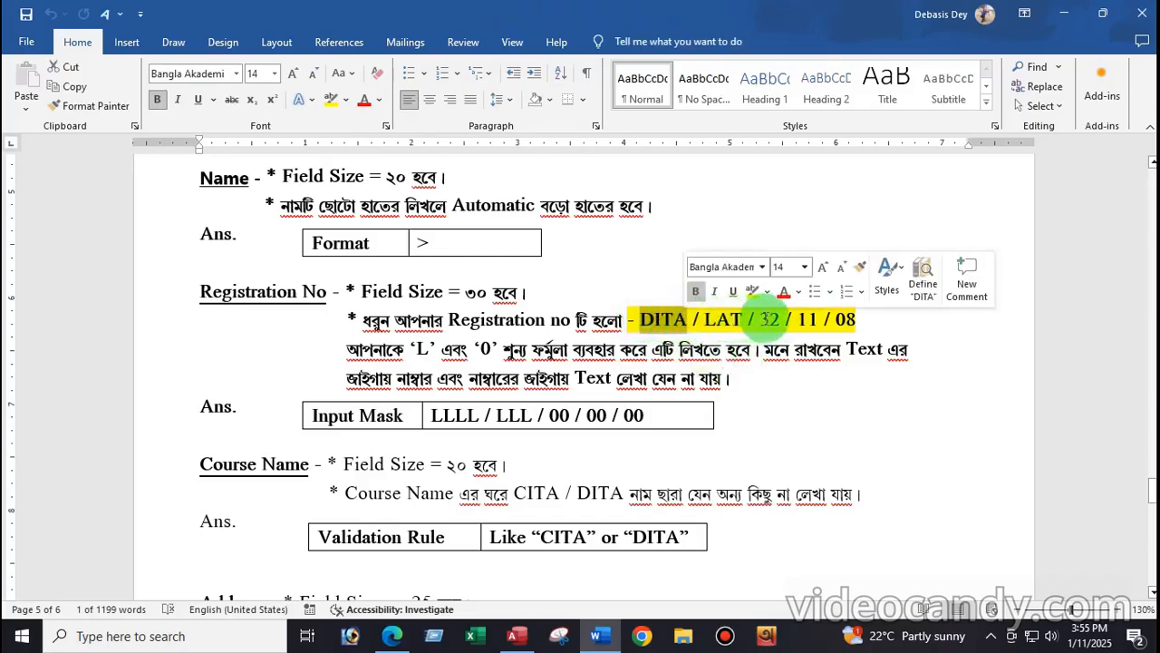
double_click(764, 319)
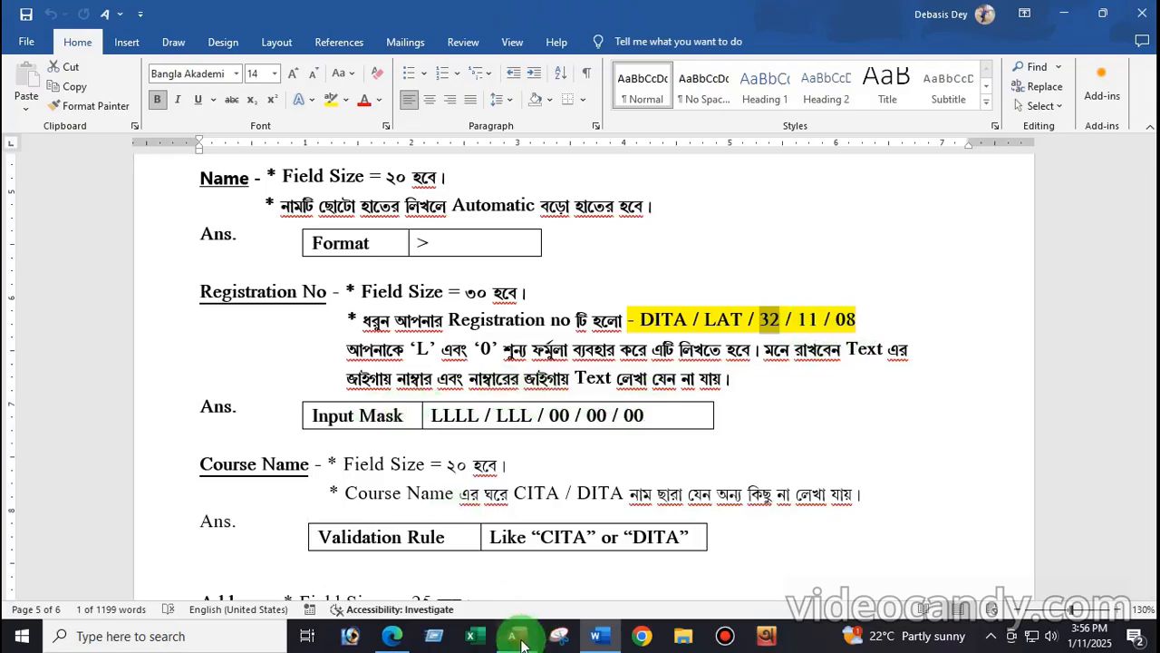
mouse_move(522, 642)
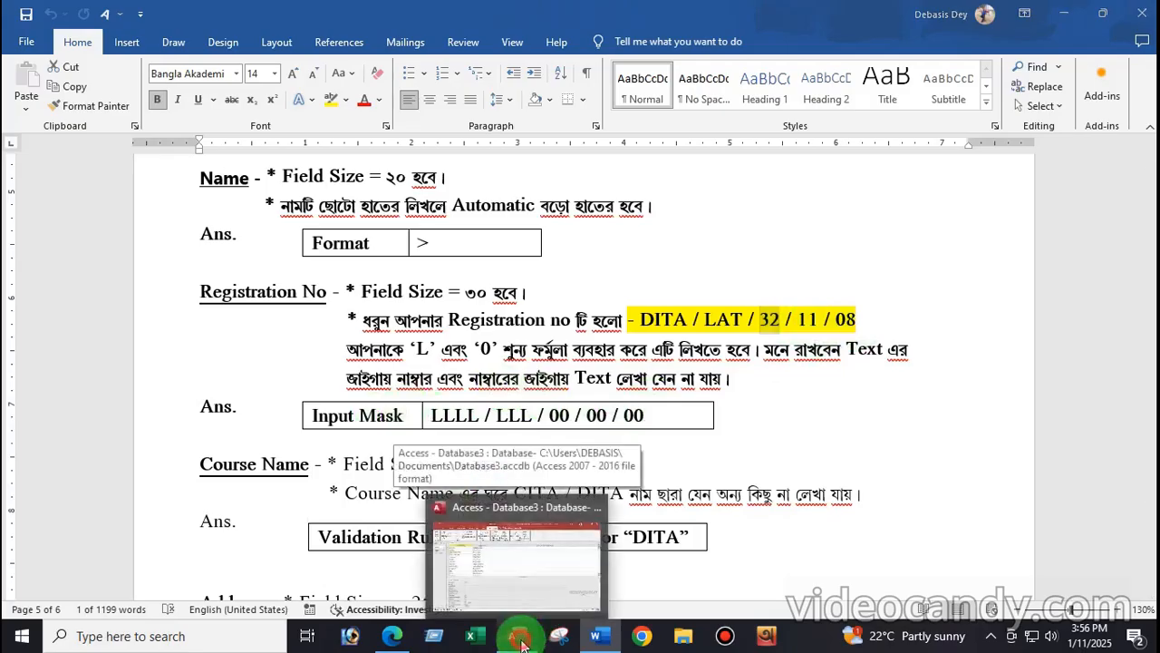
Step: Back in Access, change Registration No's Field Size from 255 to 30
left_click(522, 640)
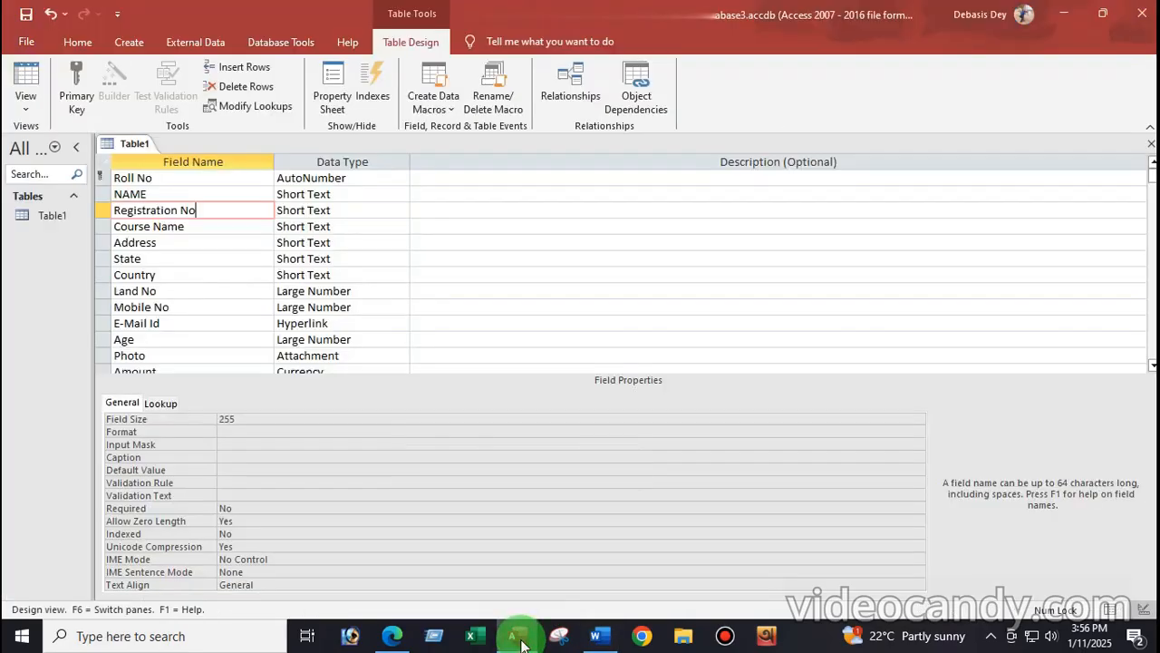
left_click(243, 419)
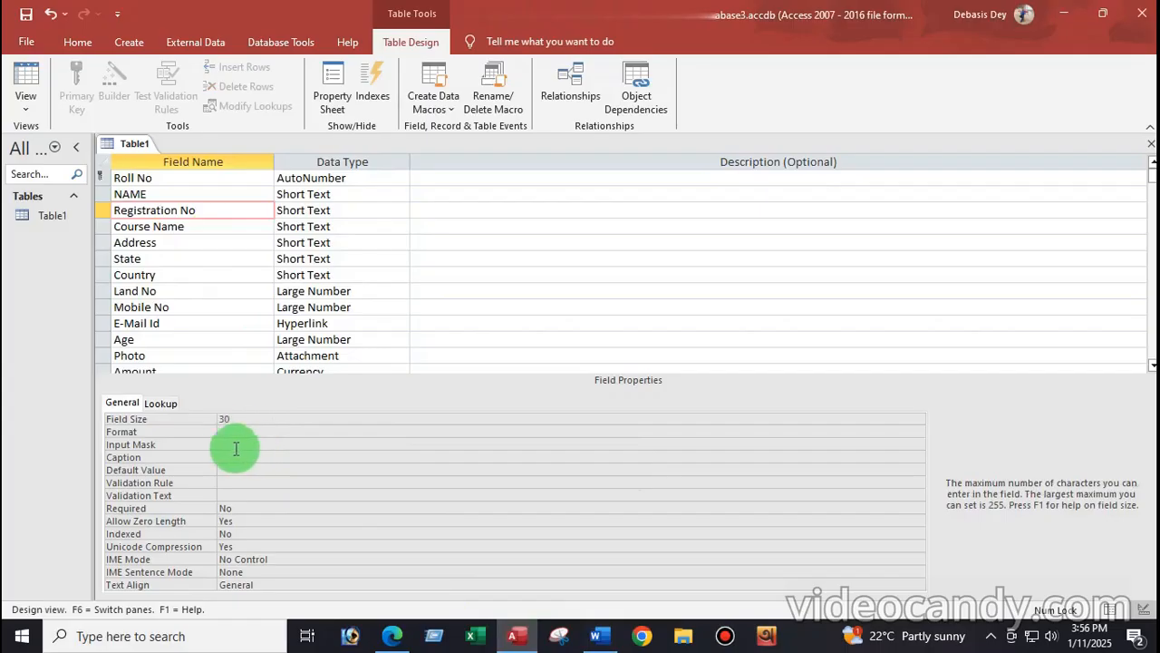
left_click(226, 444)
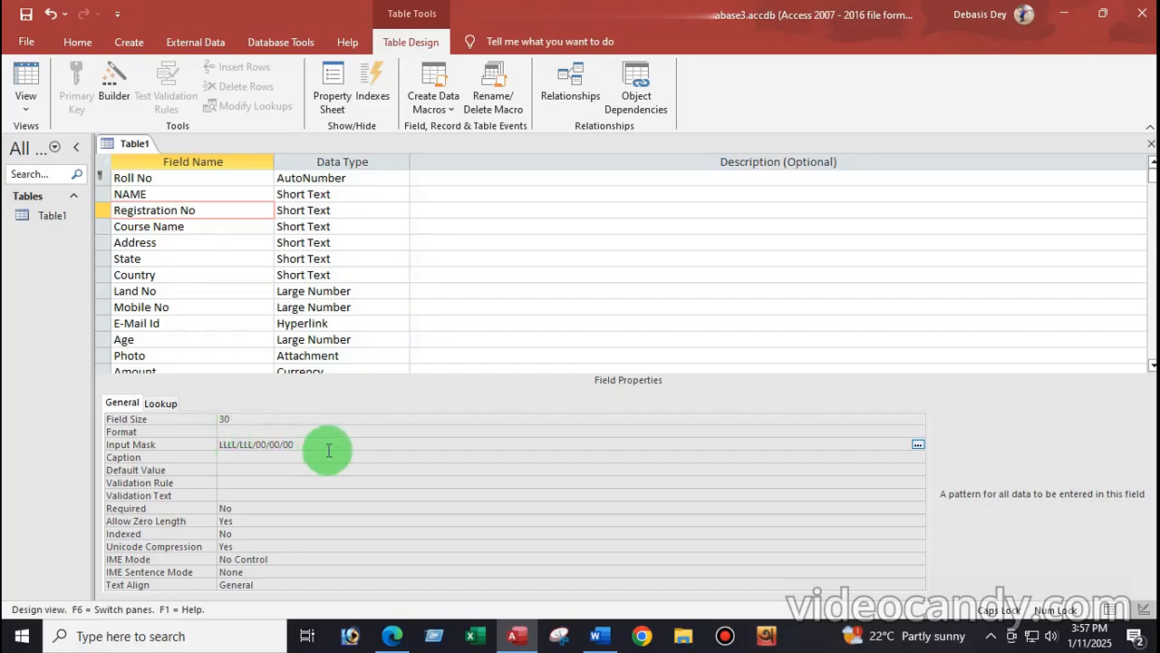
Step: Give Registration No the input mask LLLL/LLL/00/00/00 and request Datasheet View
left_click(240, 456)
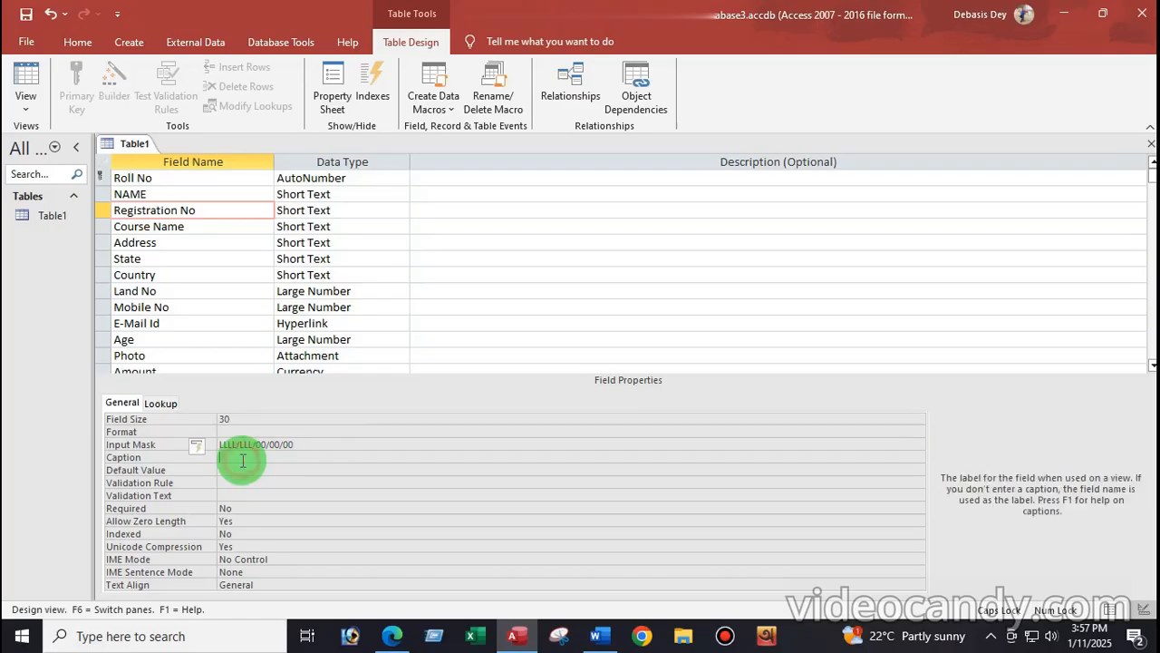
left_click(313, 443)
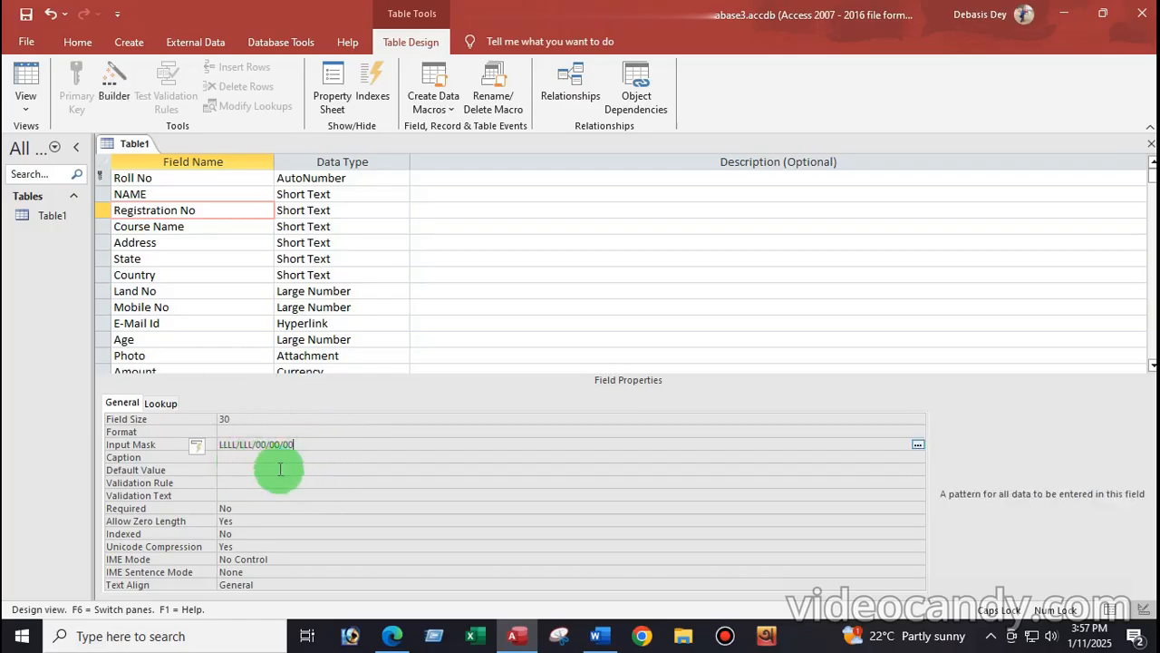
left_click(25, 93)
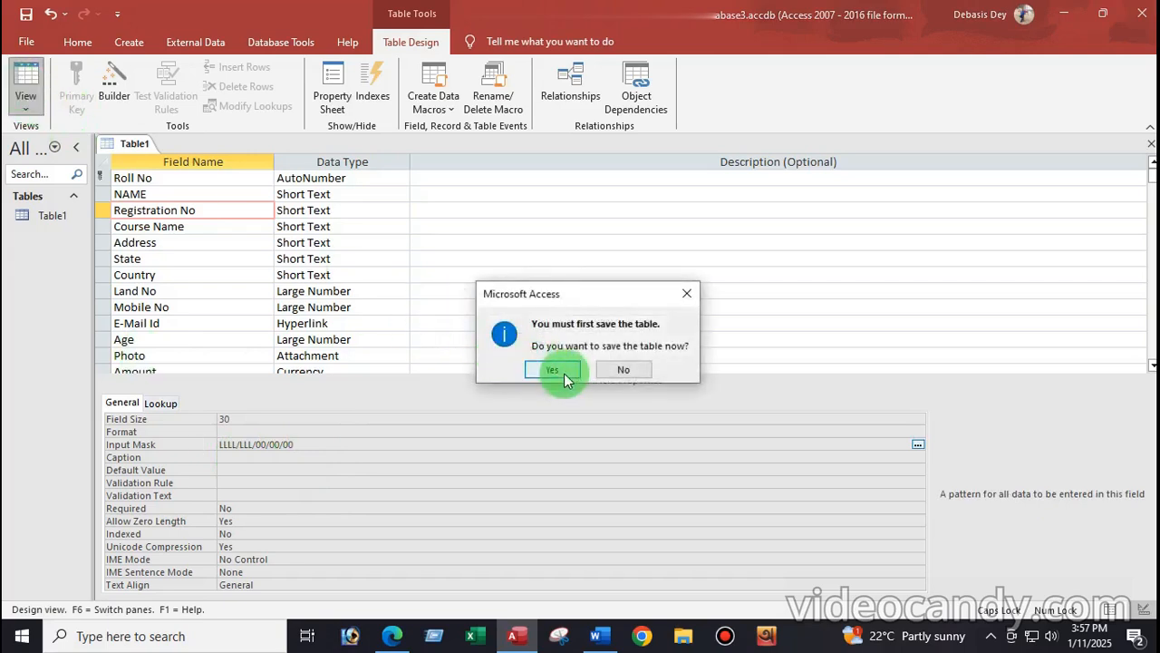
Step: Save Table1 and widen the Registration No column in Datasheet View
left_click(551, 369)
left_click(549, 368)
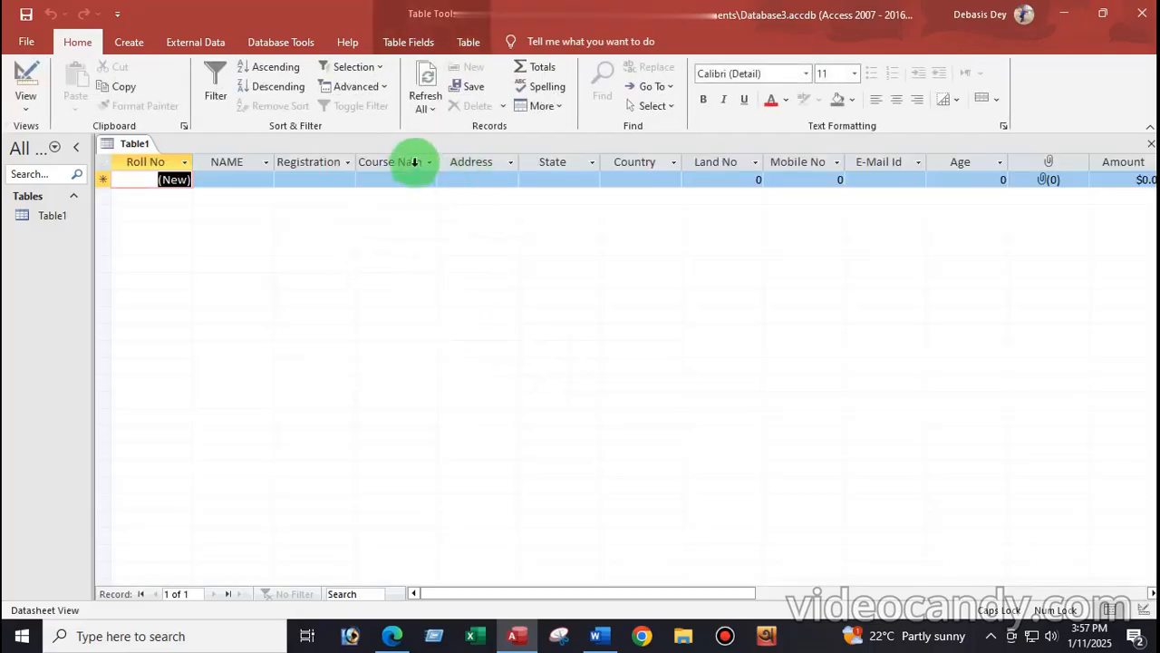
left_click(283, 181)
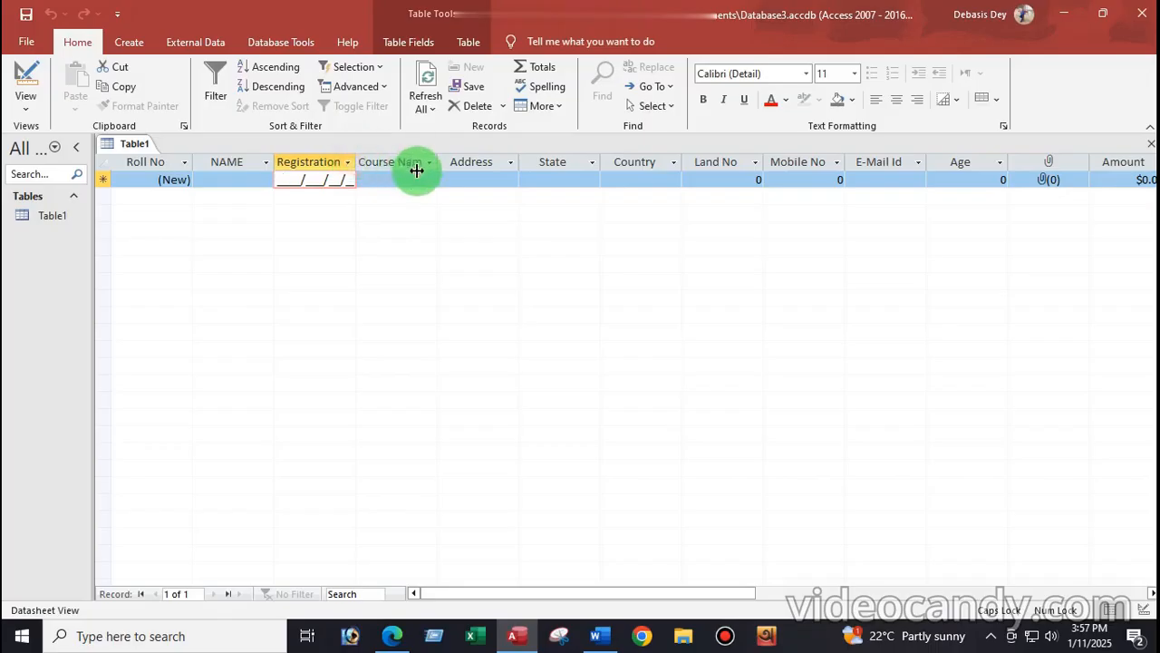
left_click_drag(417, 170, 415, 171)
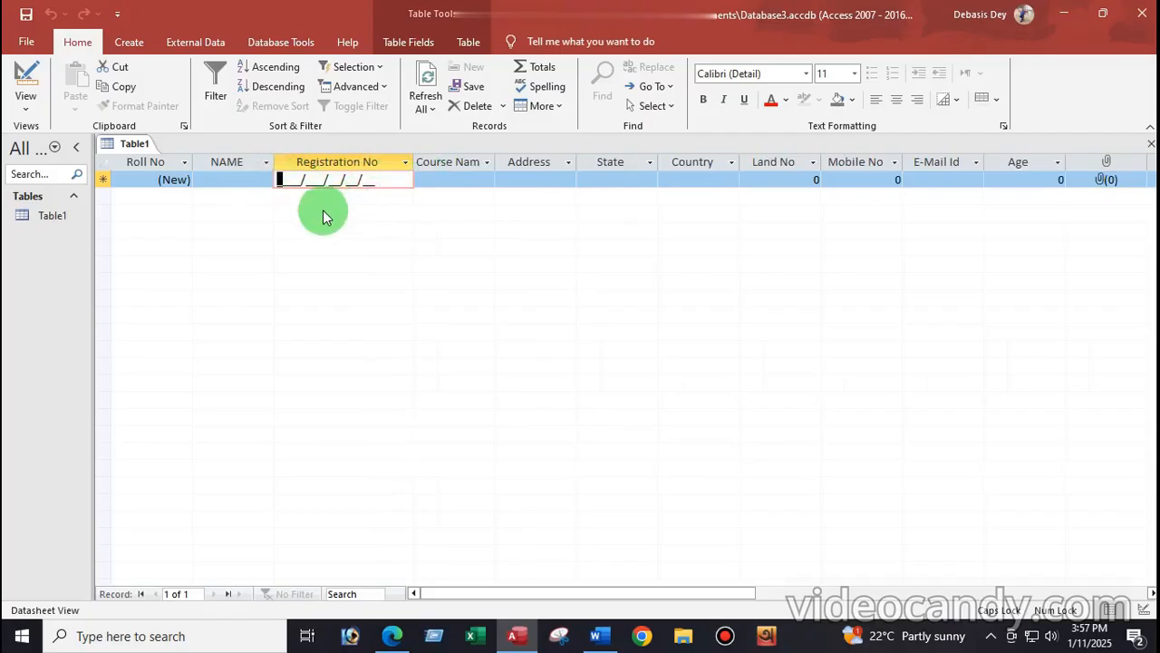
Step: Enter test value DITA/LAT/31/54/45 as the first record's Registration No
key("Caps_Lock")
type("a")
key("BackSpace")
key("Caps_Lock")
type("DITA/")
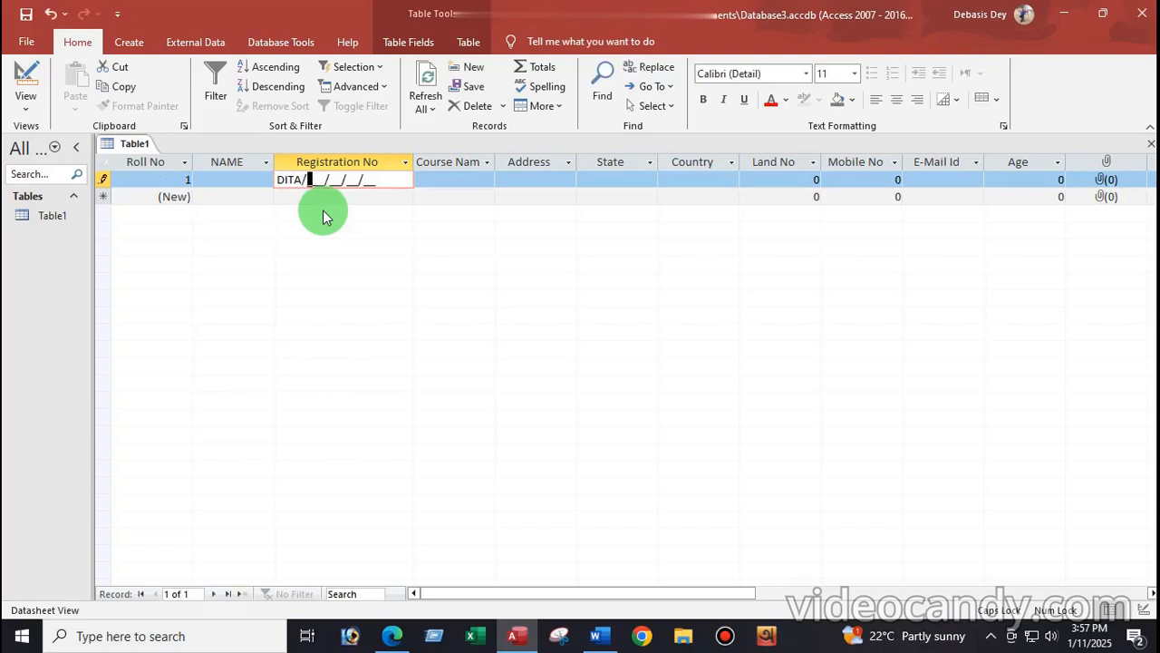
type("LAT/31/54/")
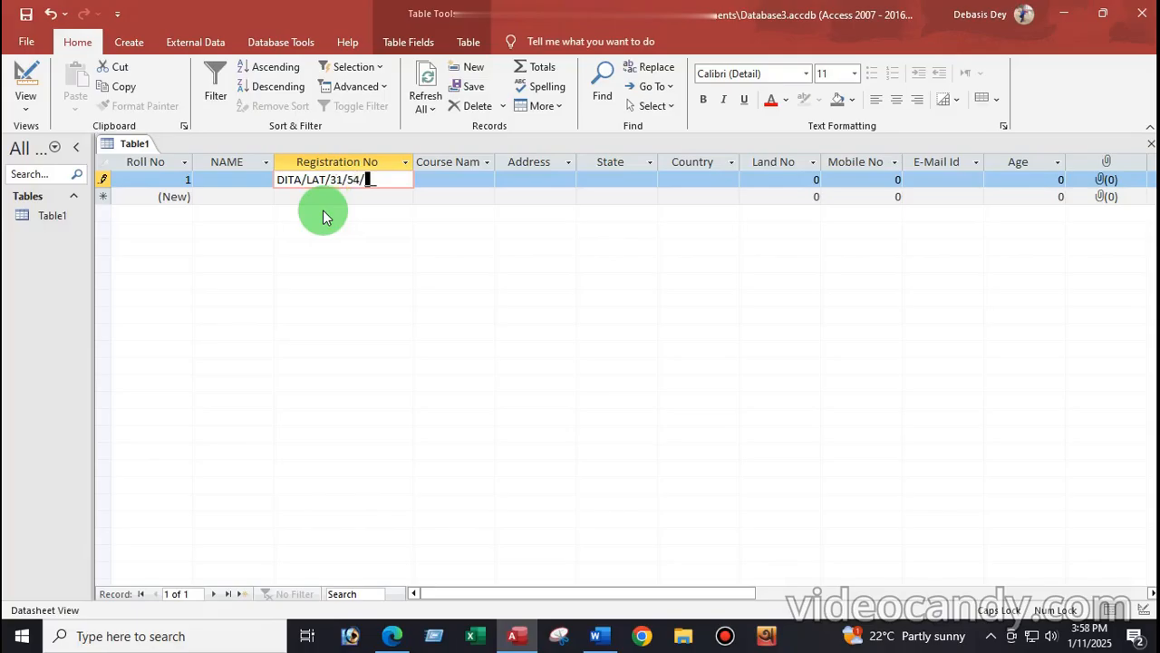
type("45")
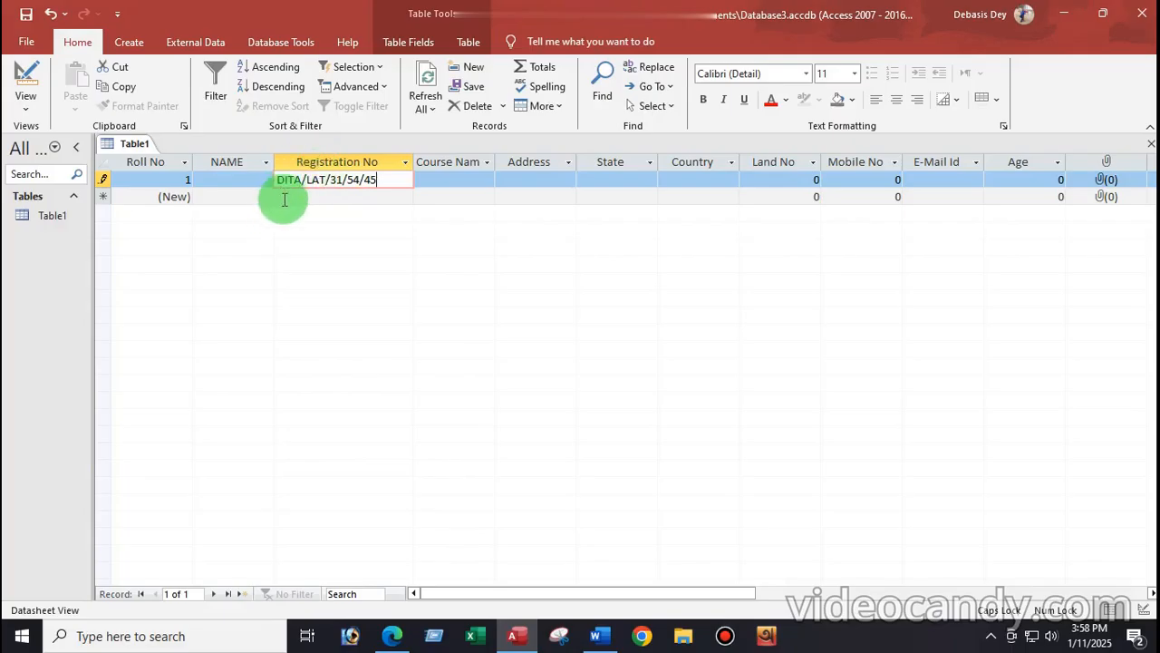
Step: Switch back to Design View and recheck Registration No's input mask
left_click(27, 101)
left_click(40, 161)
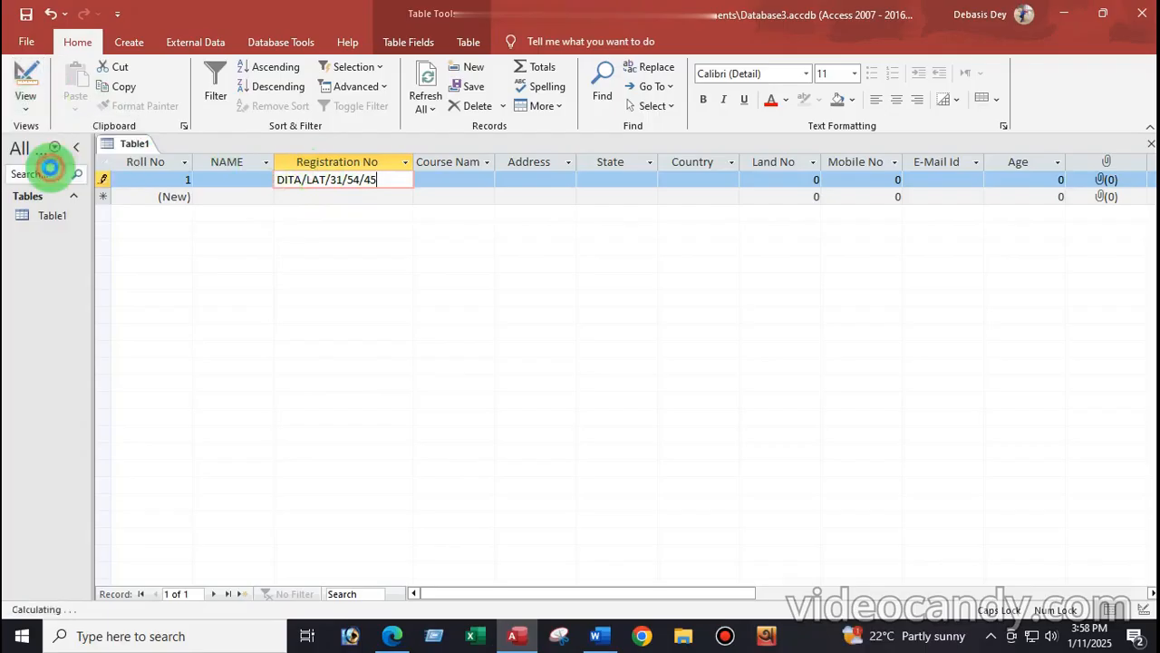
left_click(306, 445)
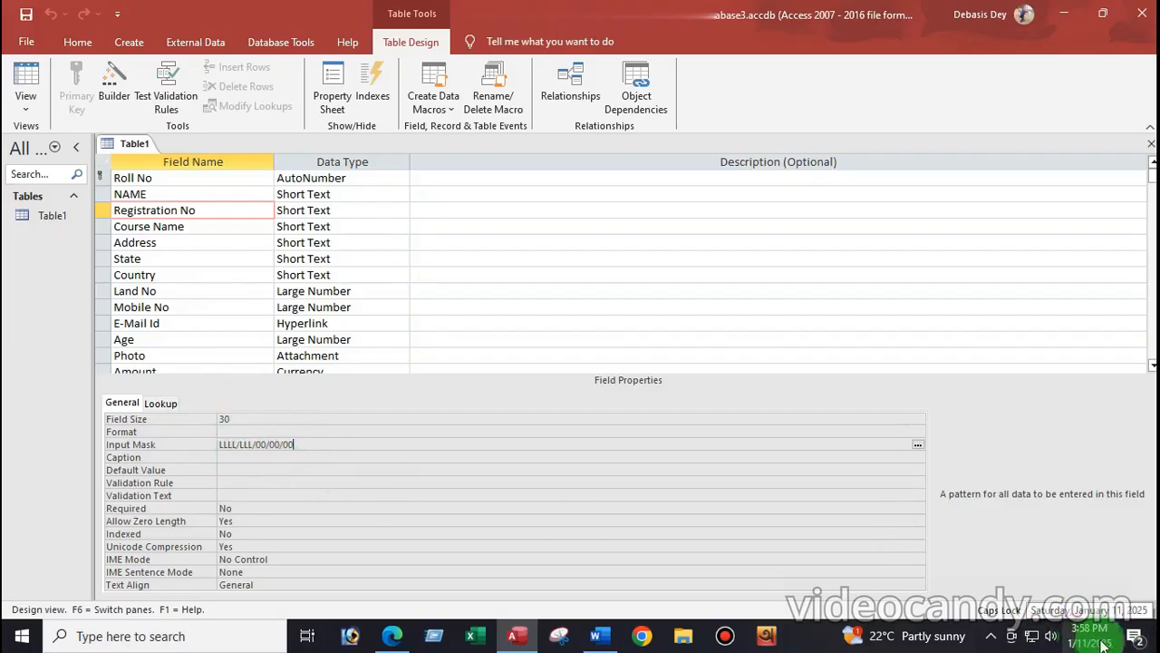
Step: Select the Course Name field and bring Word's condition notes forward
mouse_move(1093, 645)
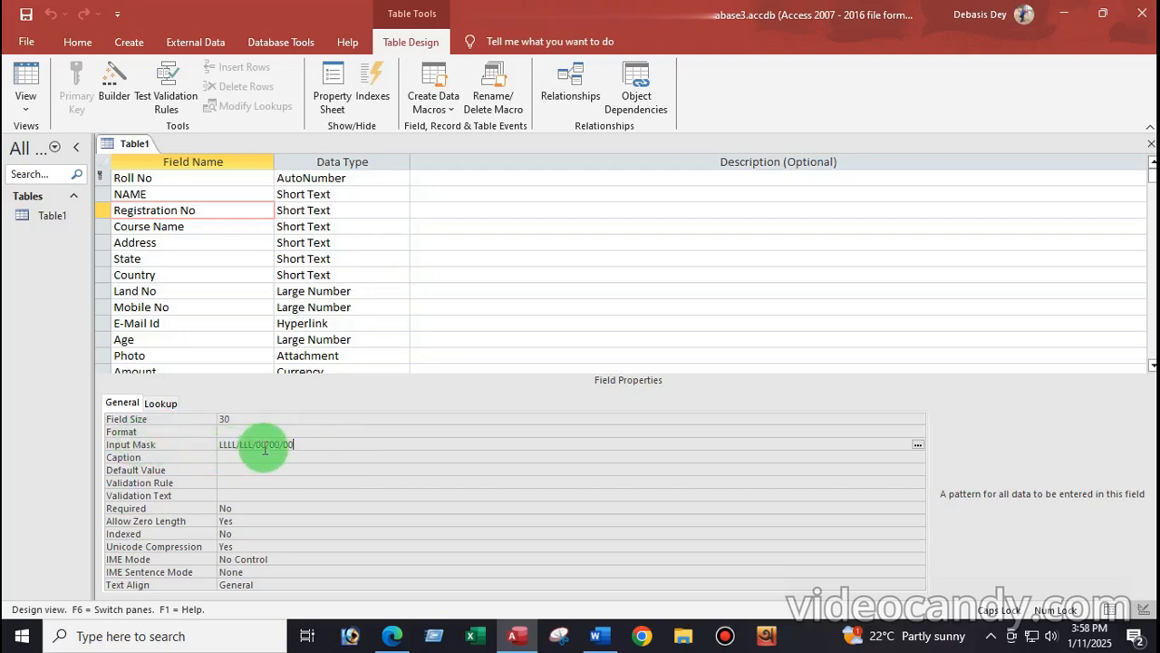
left_click(204, 229)
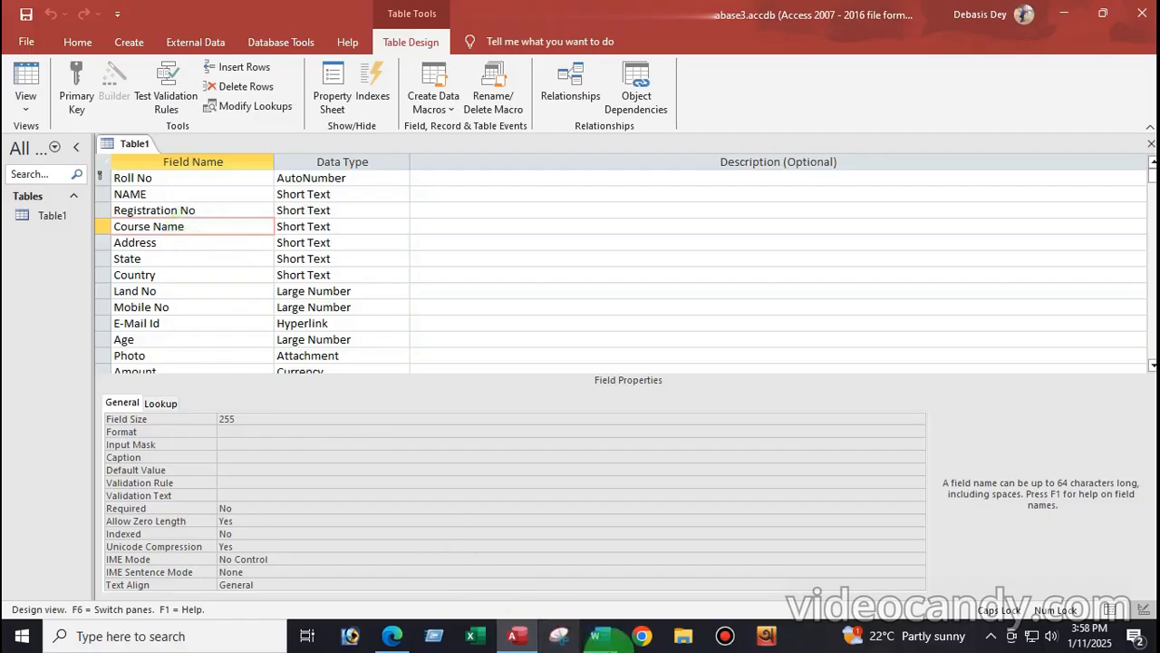
left_click(596, 637)
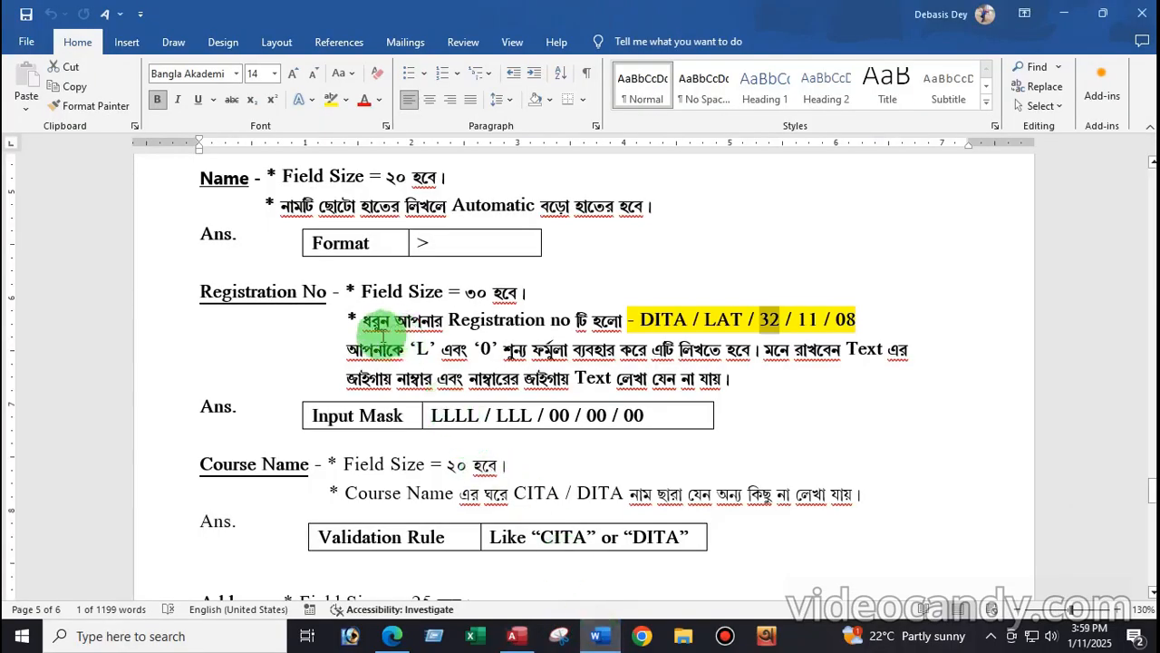
Step: Read Course Name's Field Size 20 and Like "CITA" or "DITA" rule, then return to Access
scroll(382, 340, "down", 3)
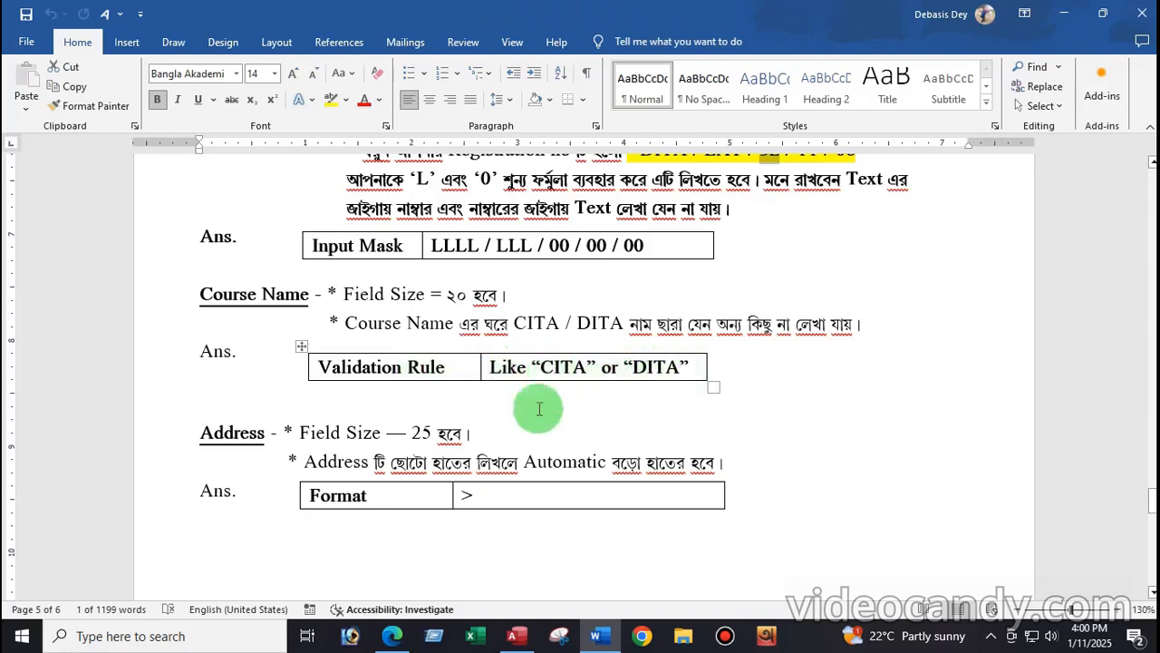
left_click(517, 637)
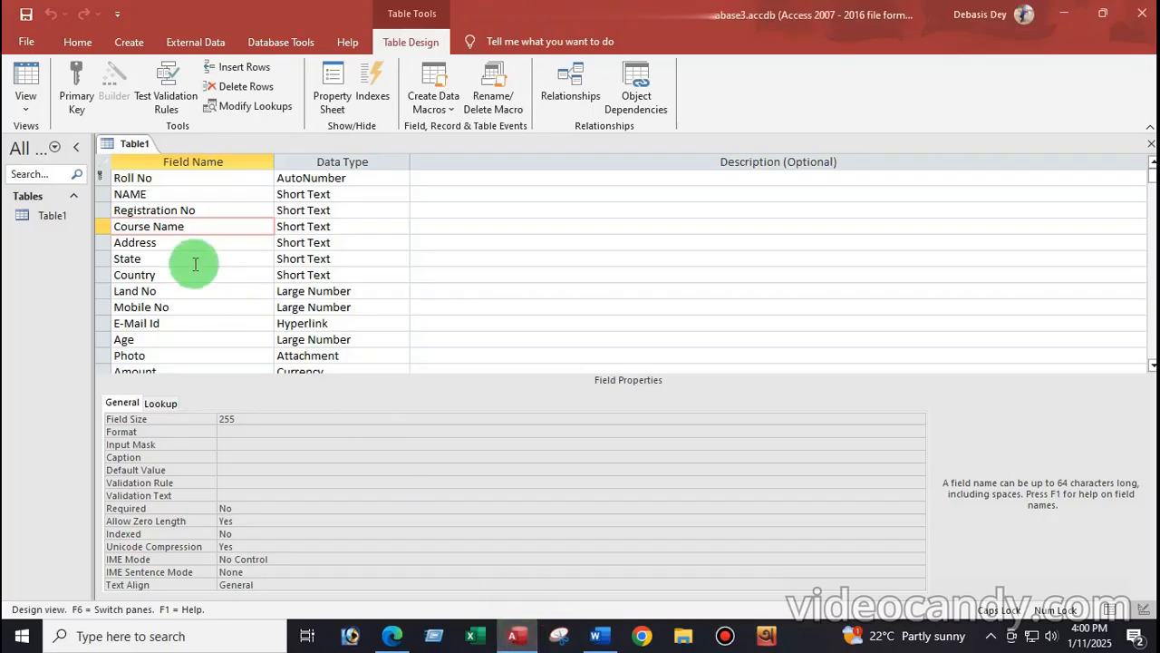
Step: Give Course Name a Field Size of 30 and the validation rule Like "CITA" Or "DITA"
left_click(243, 421)
key("BackSpace")
key("BackSpace")
key("BackSpace")
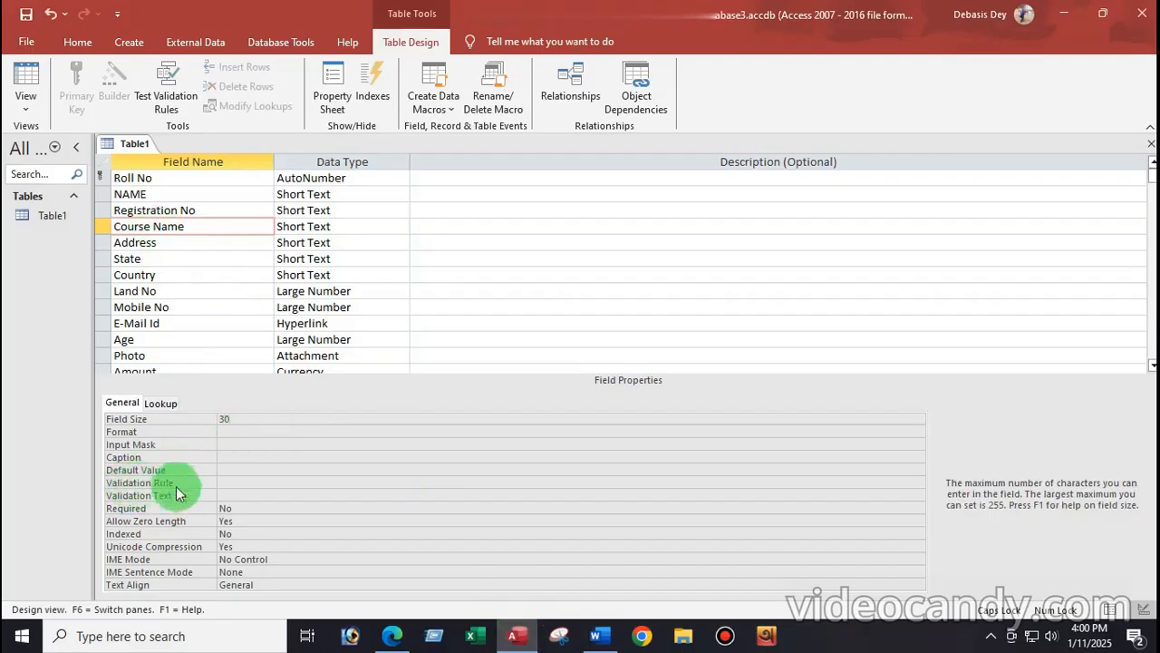
left_click(225, 483)
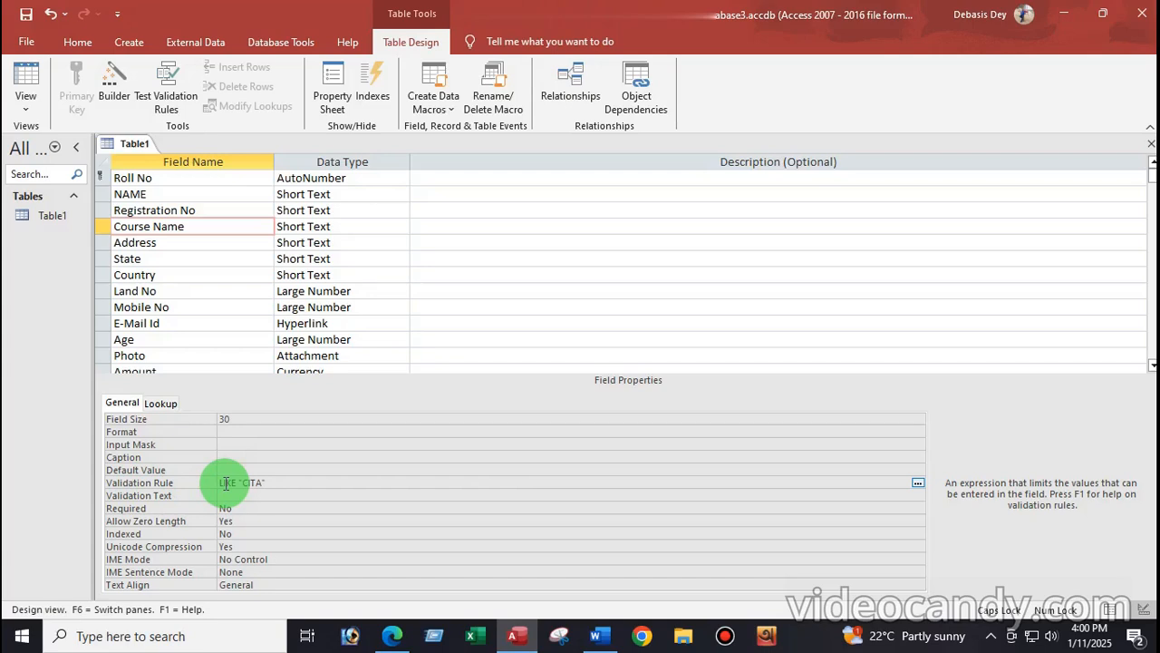
type("OR \"DITA")
left_click(596, 635)
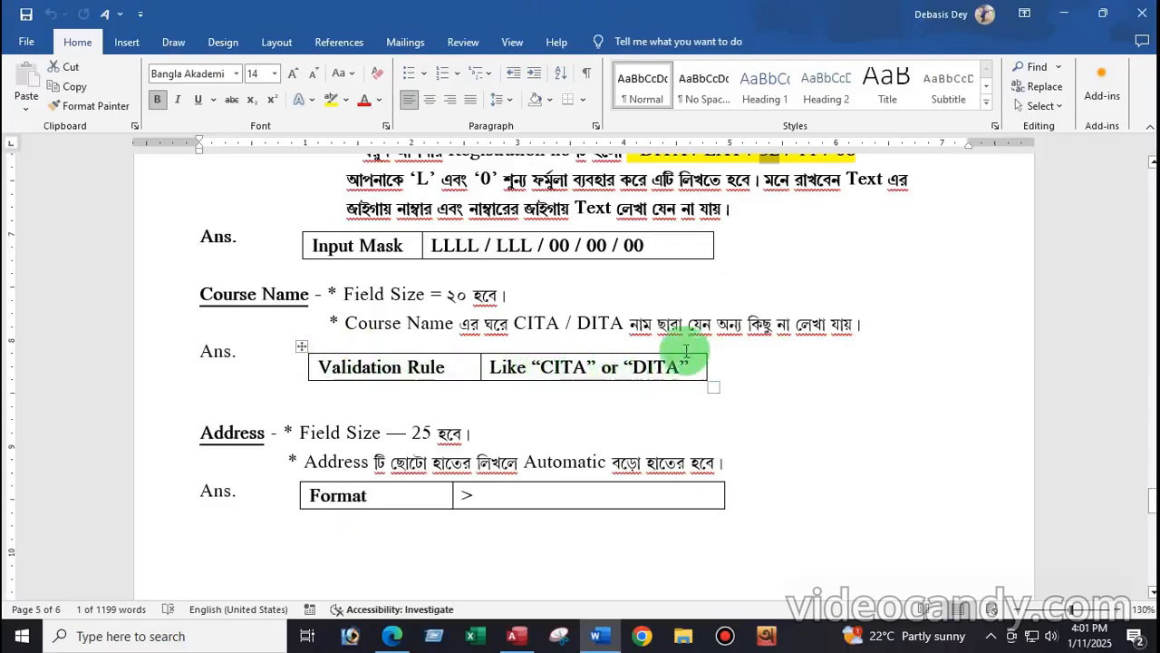
left_click(515, 639)
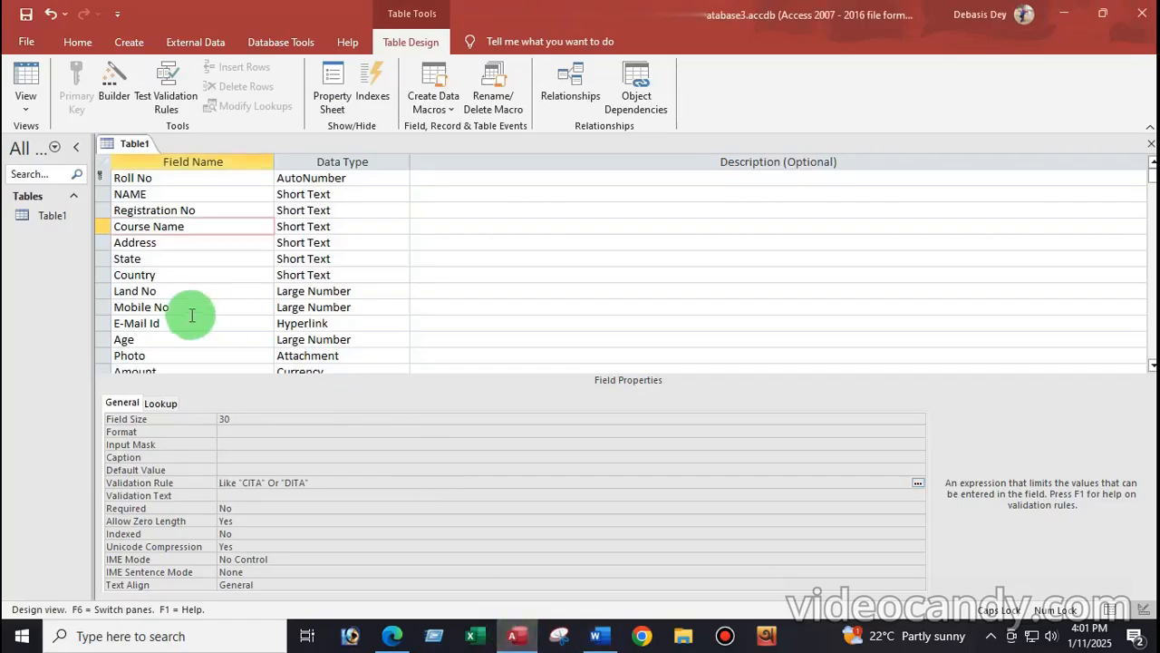
Step: Save Table1 and keep the Course Name rule despite existing data, opening Datasheet View
left_click(37, 119)
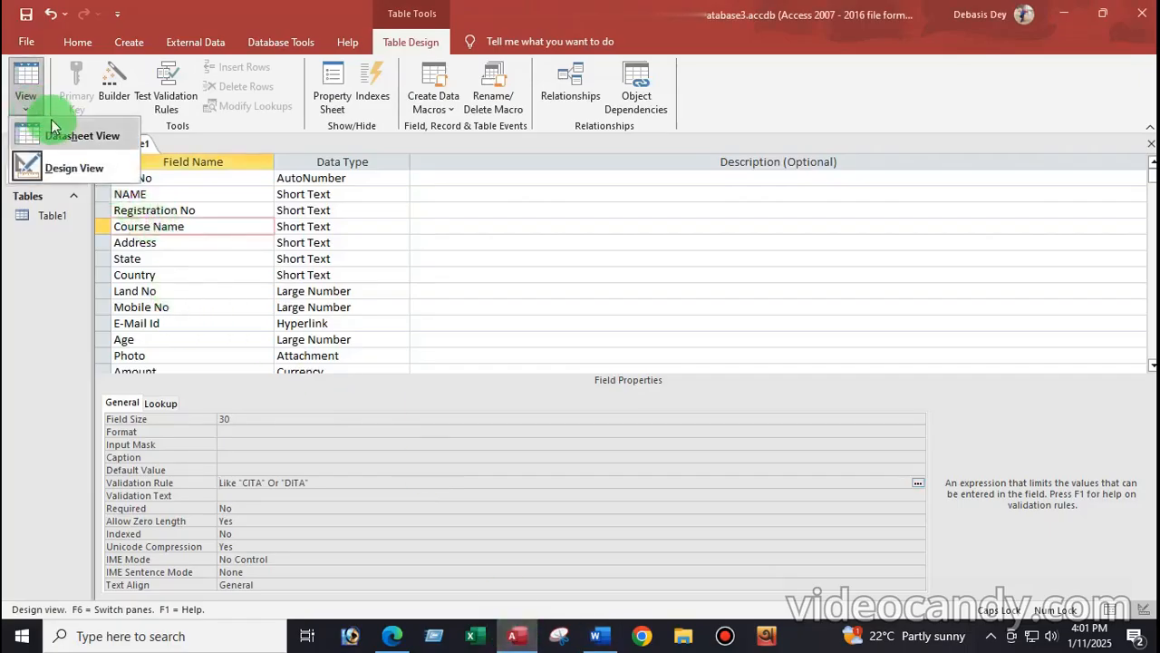
left_click(71, 134)
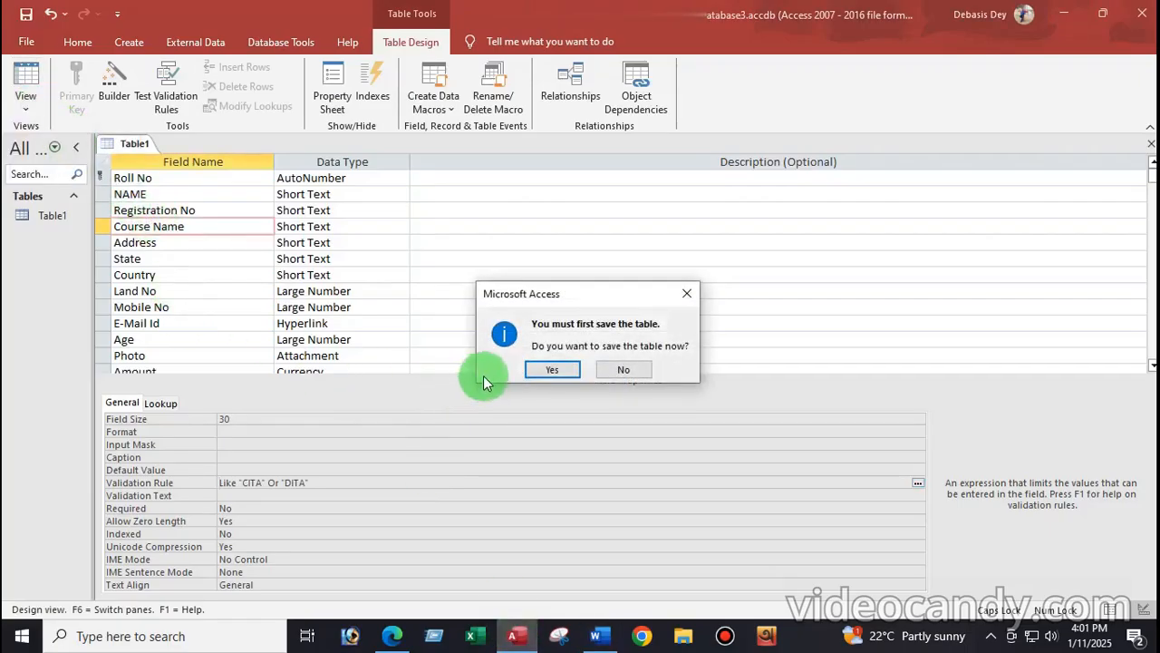
left_click(551, 366)
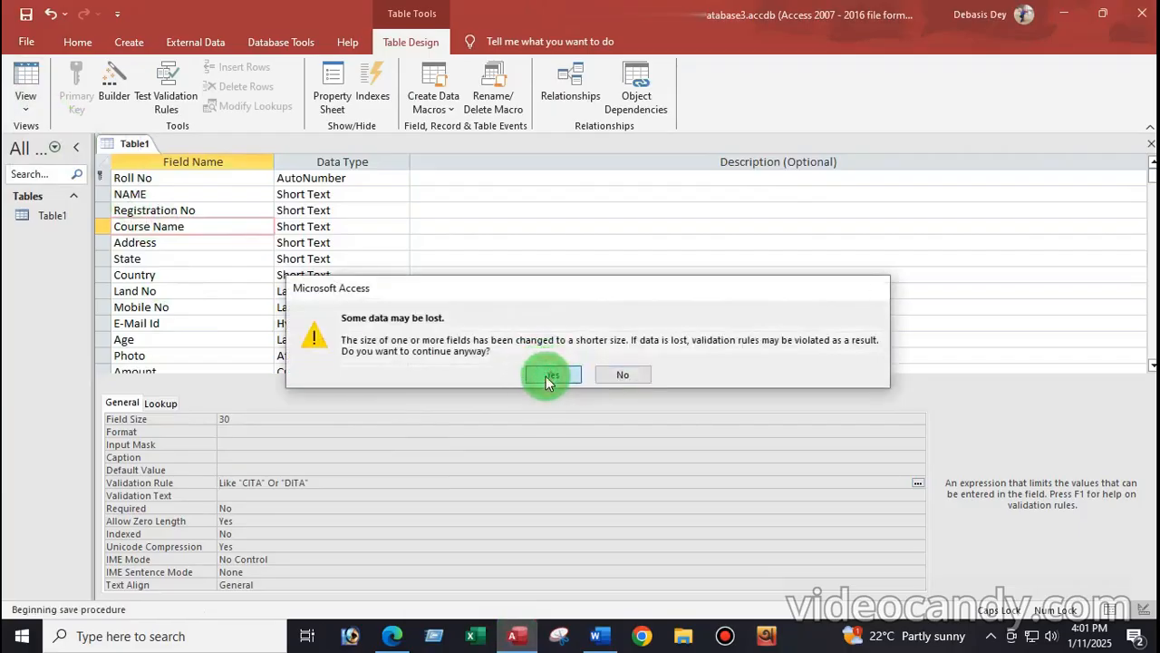
left_click(546, 376)
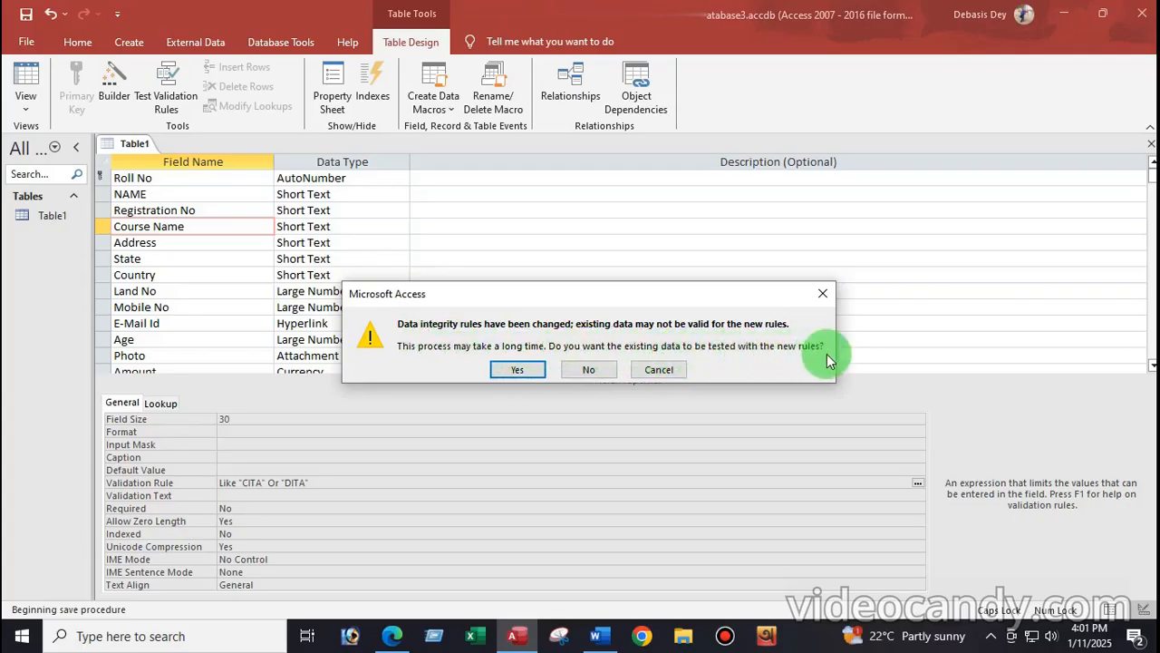
left_click(514, 372)
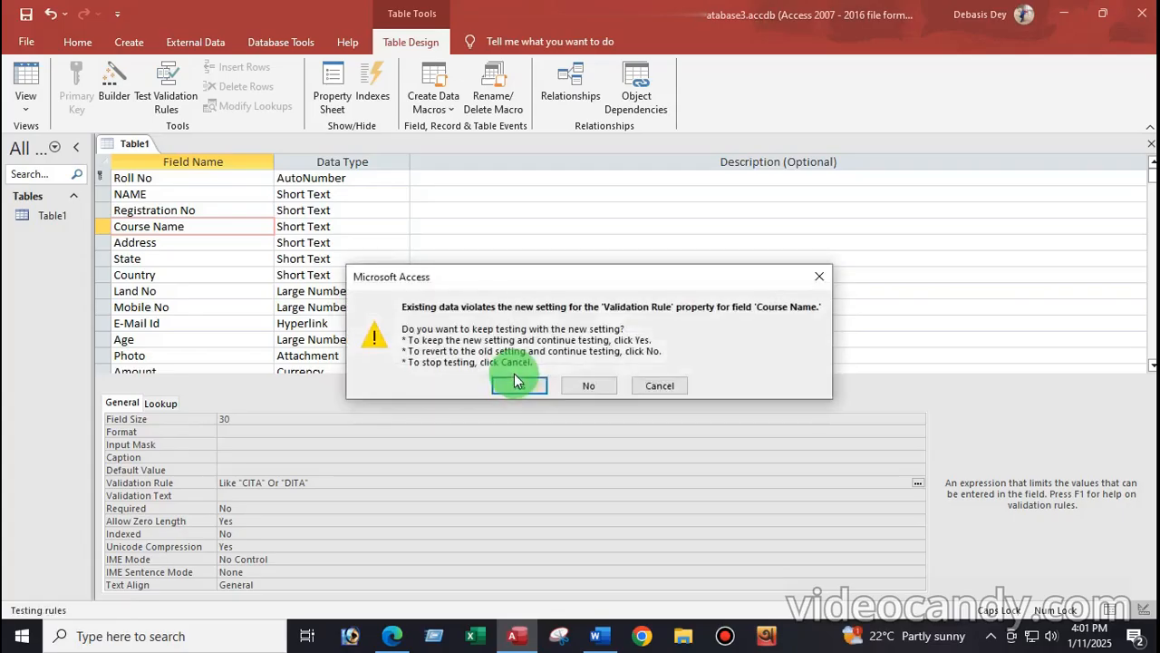
left_click(520, 387)
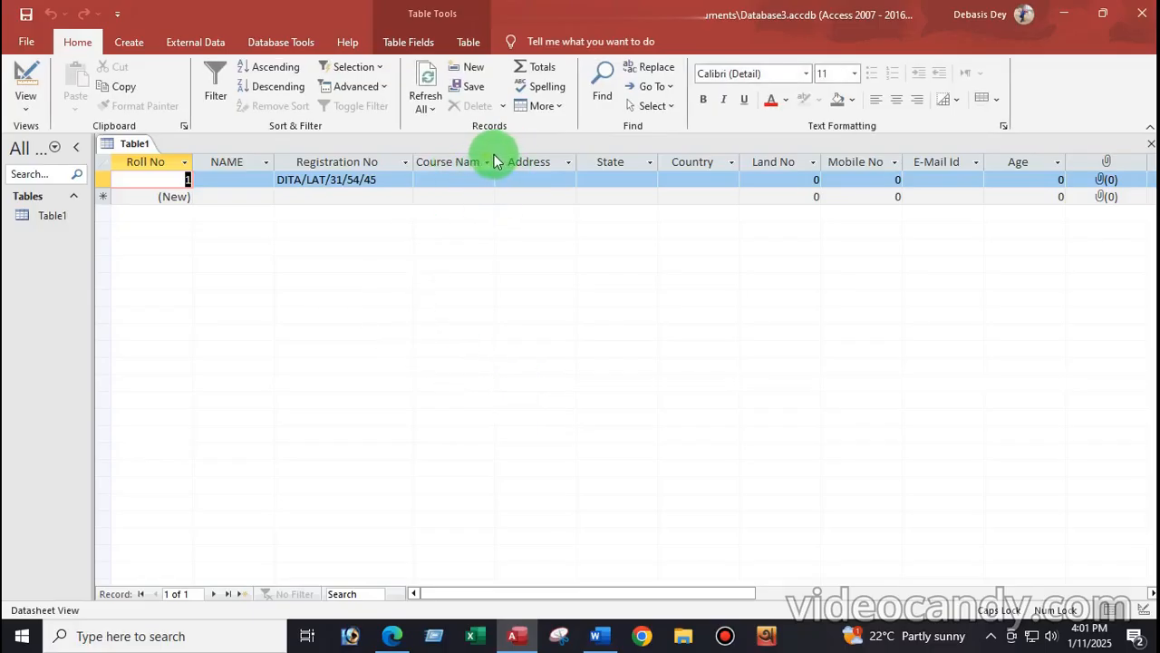
Step: Enter DGF as record 1's Course Name and dismiss the resulting validation error
left_click(430, 179)
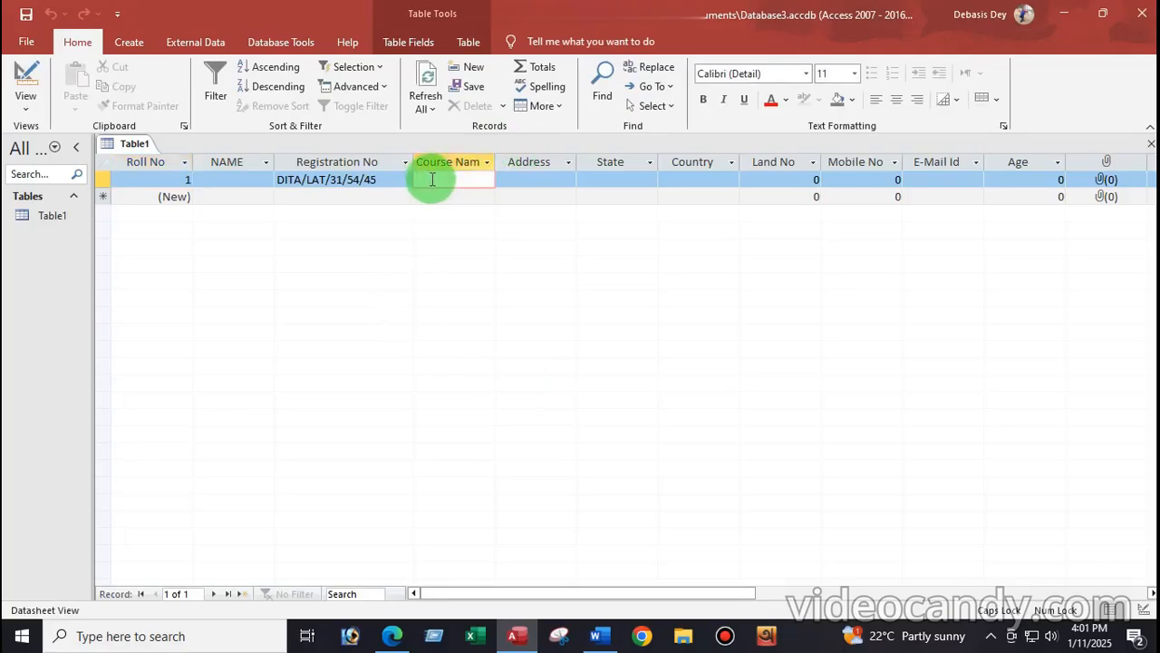
type("DGF")
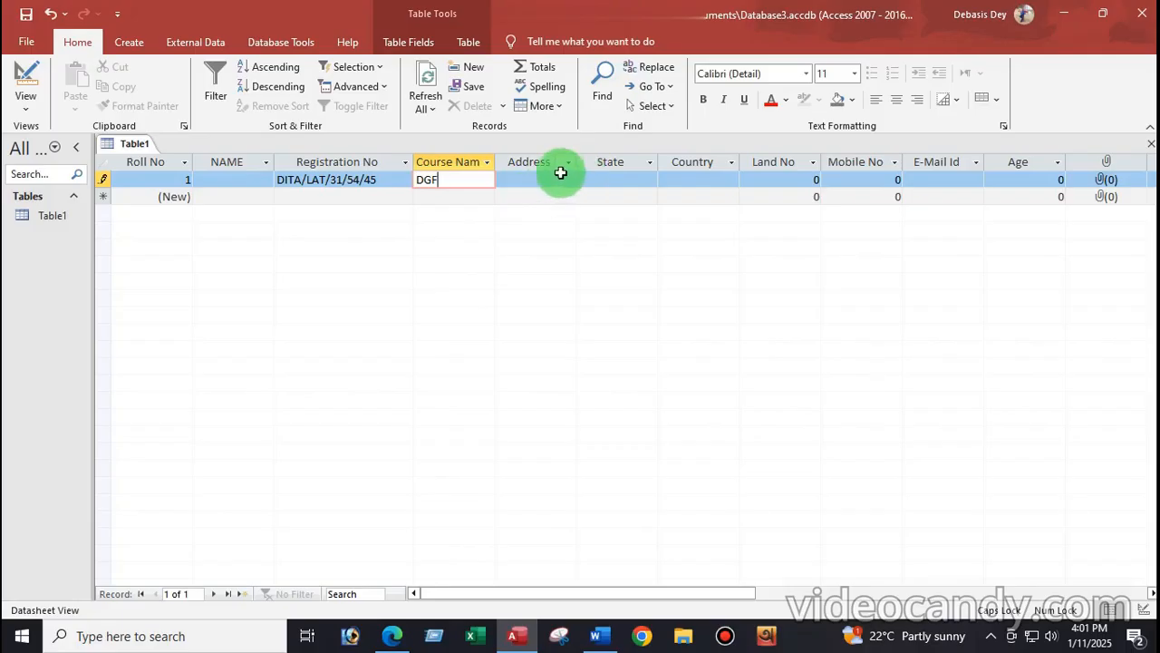
left_click(531, 179)
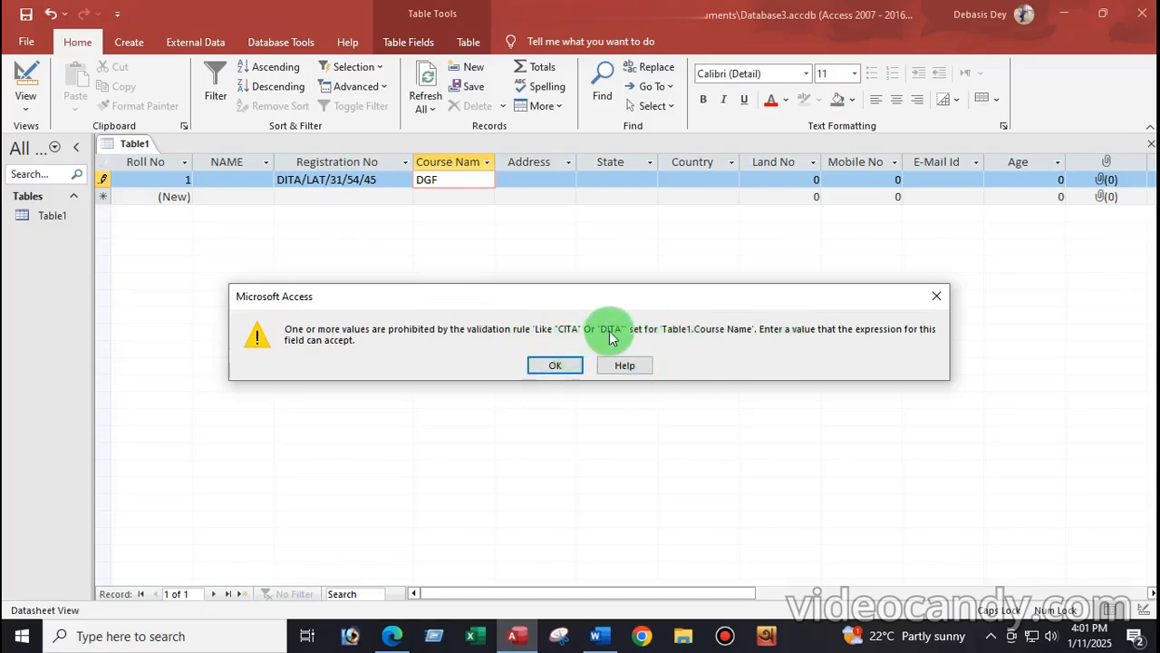
left_click(555, 365)
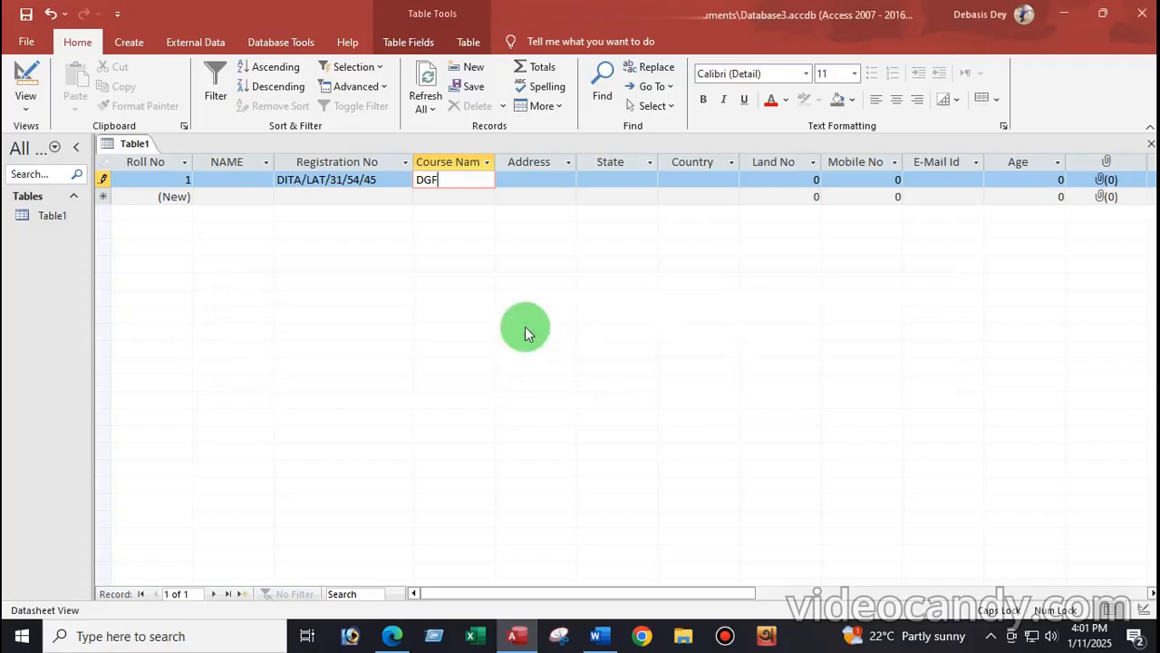
Step: Replace the rejected value with a valid course name, settling on DITA
key("BackSpace")
key("BackSpace")
key("BackSpace")
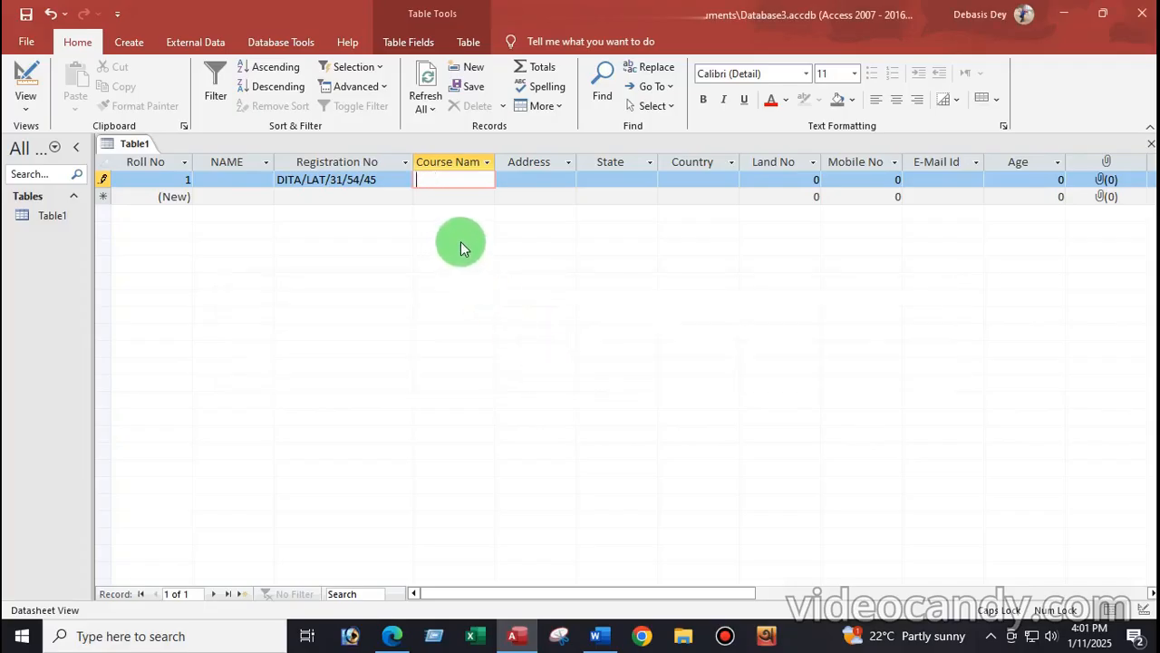
type("CITA")
left_click(531, 181)
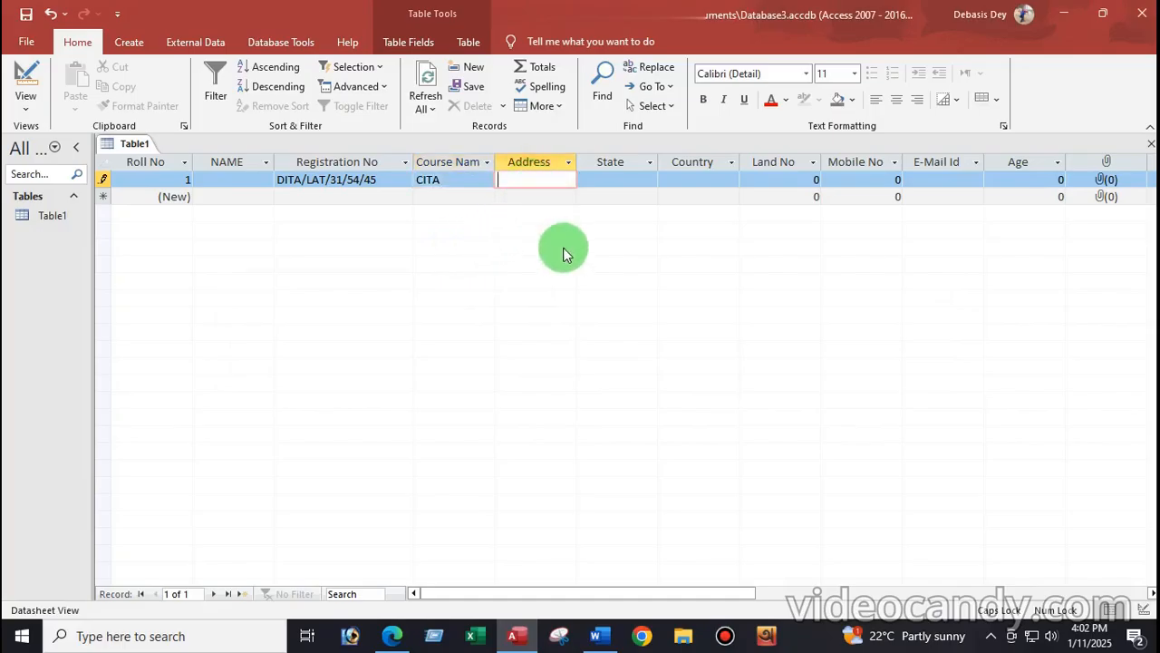
left_click(602, 184)
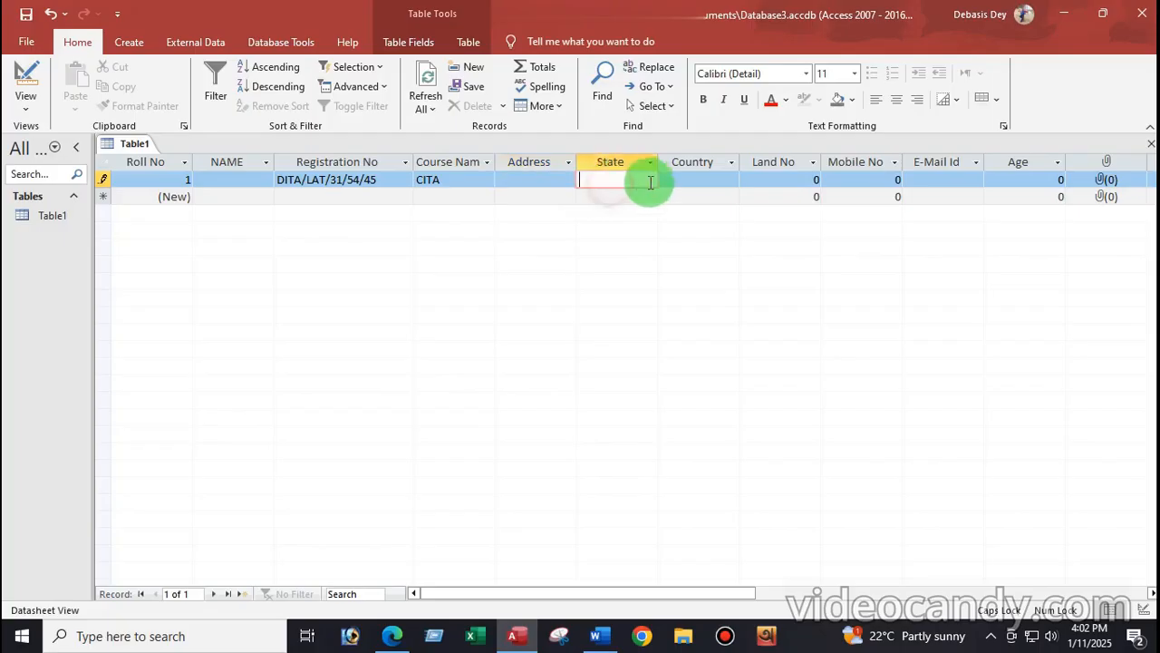
left_click(667, 180)
left_click(445, 182)
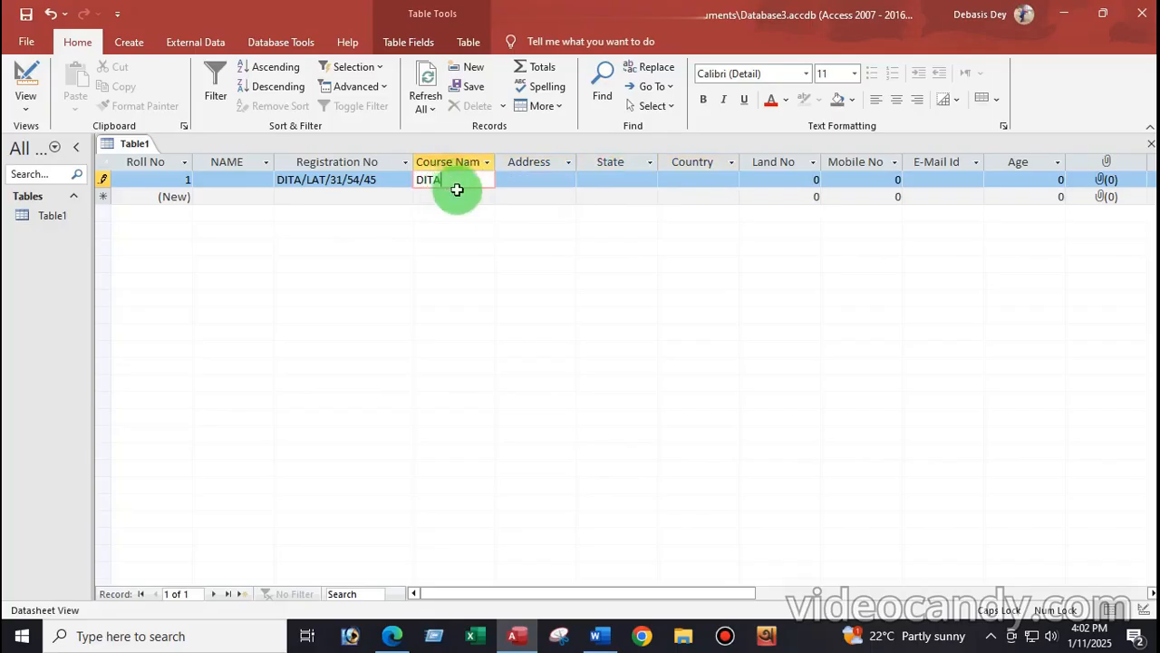
left_click(546, 196)
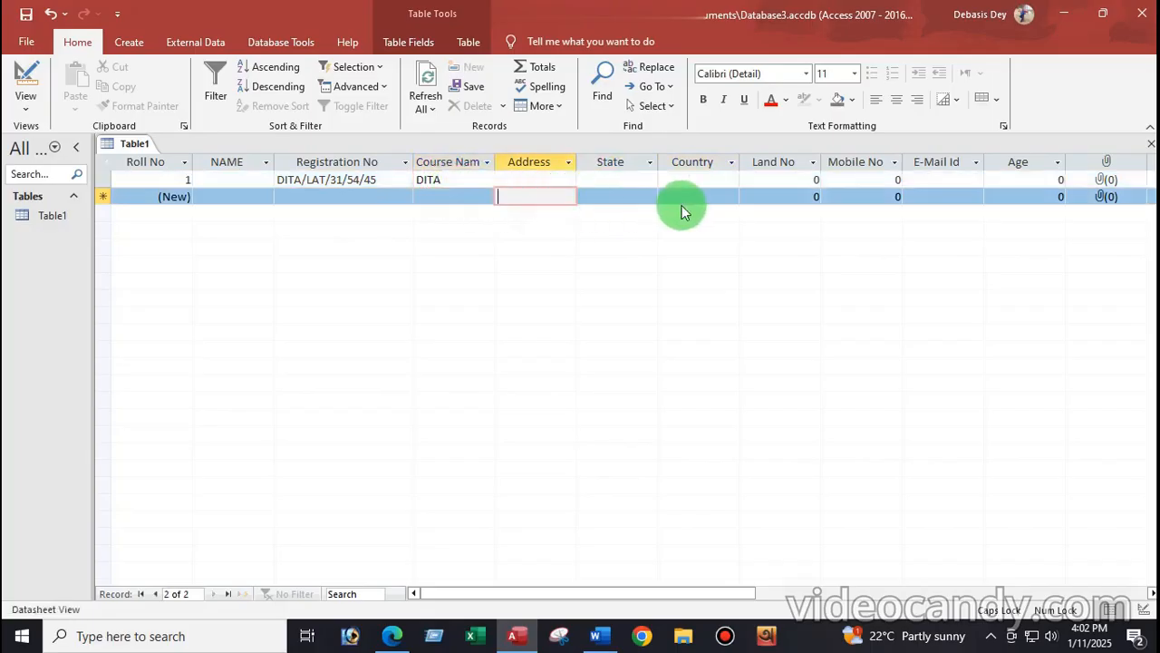
left_click(458, 180)
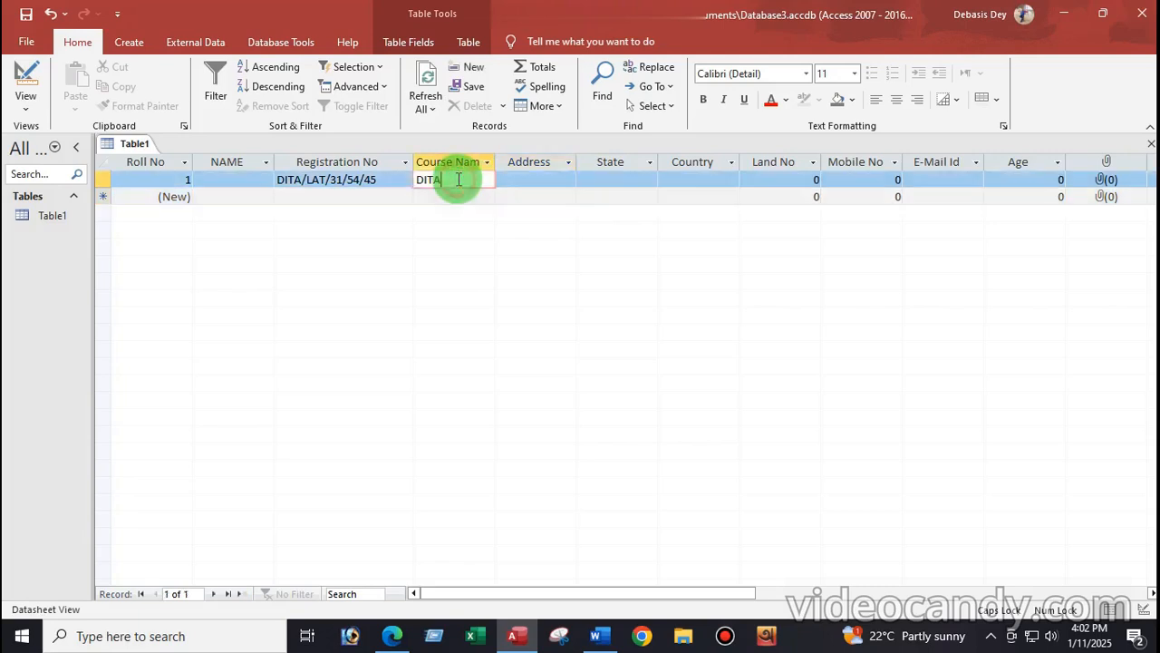
key("BackSpace")
key("BackSpace")
key("BackSpace")
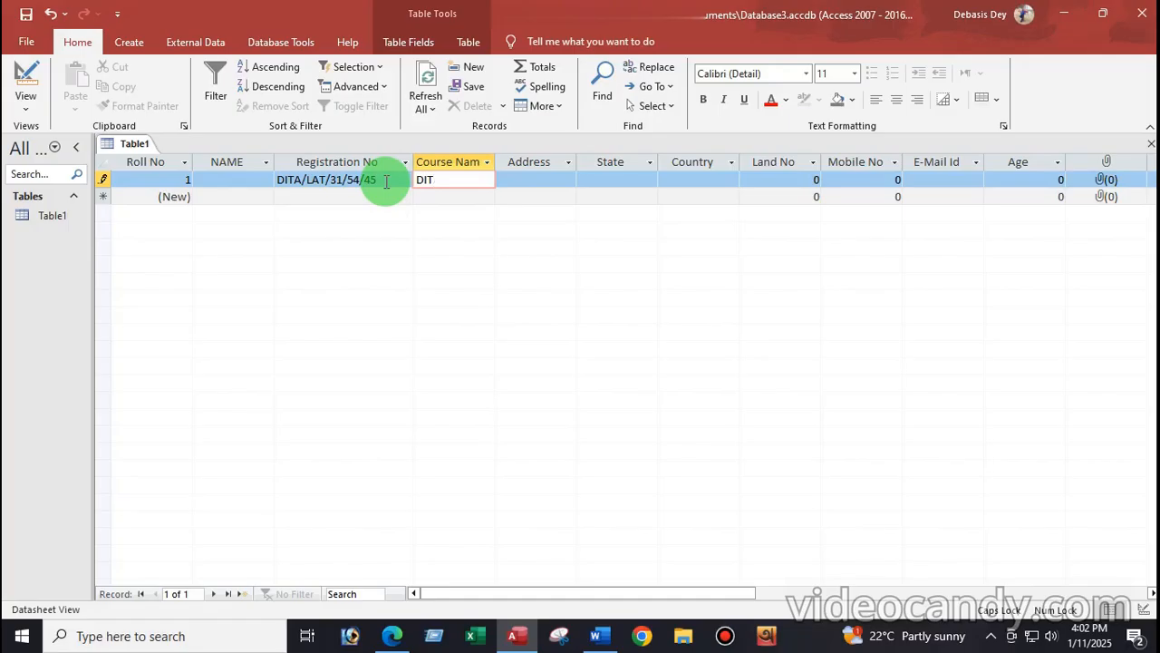
left_click(213, 179)
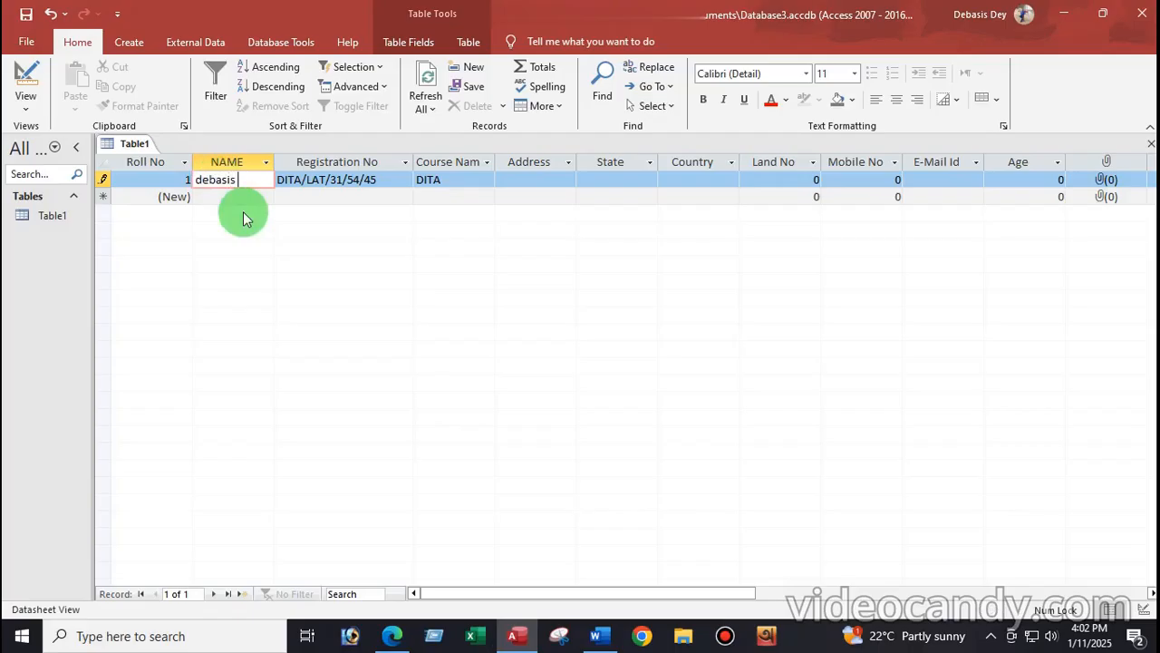
Step: Fill in the student's NAME, which displays in capitals, and return Table1 to Design View
type("y")
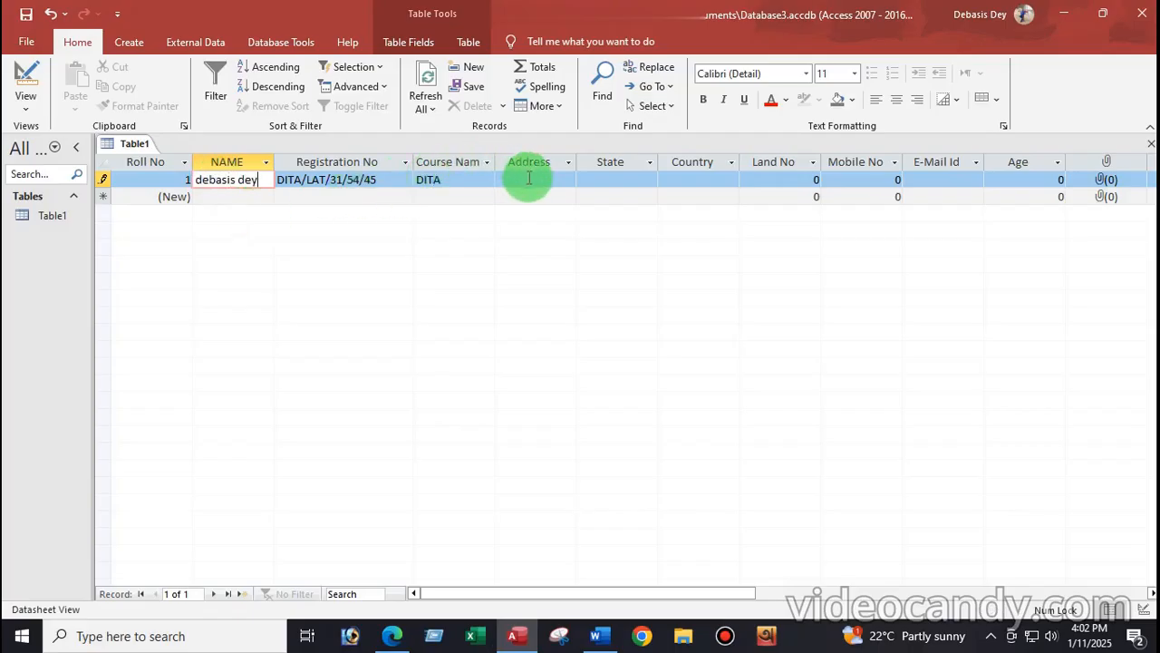
left_click(520, 183)
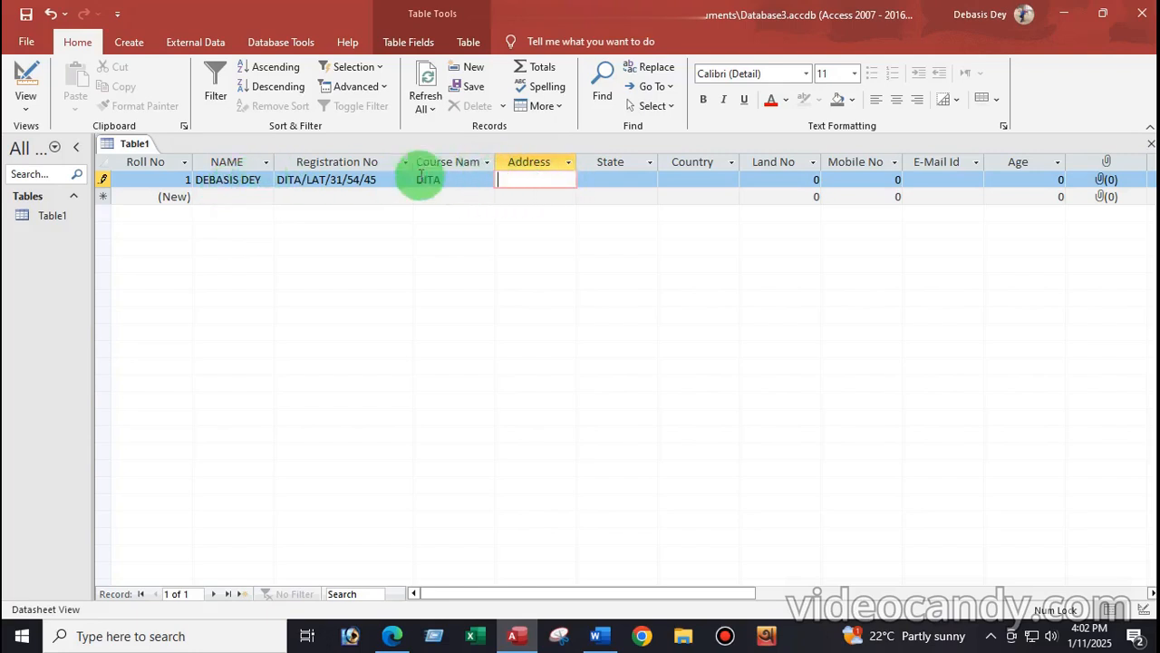
left_click(25, 108)
left_click(52, 168)
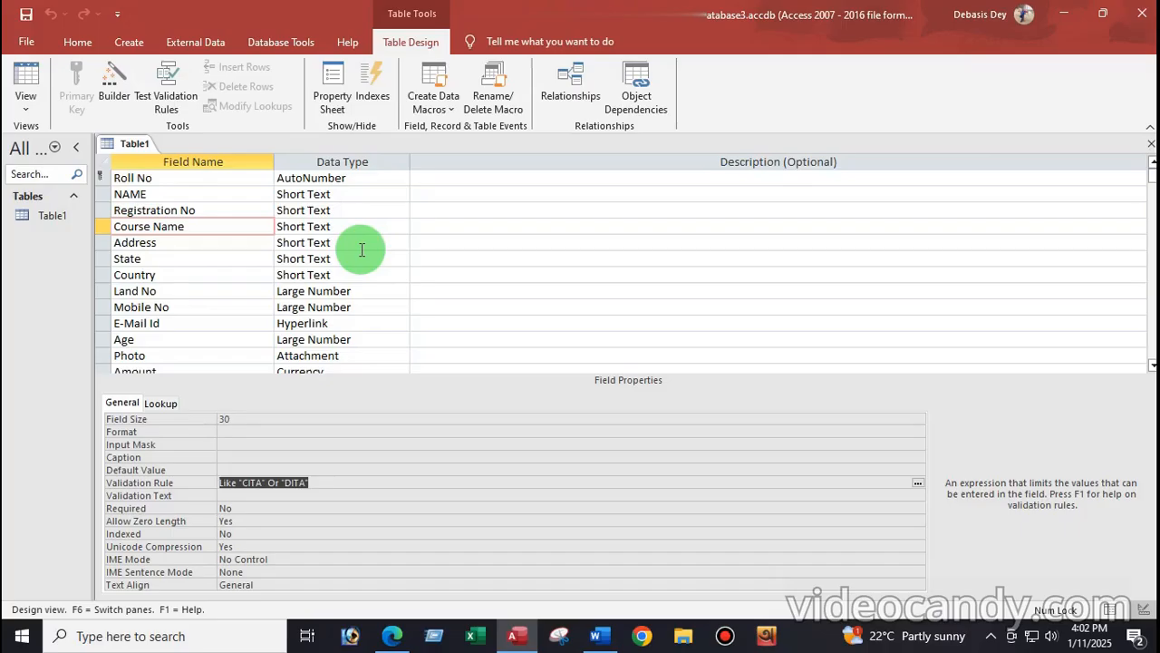
Step: Select the Address field so its properties are shown
left_click(29, 109)
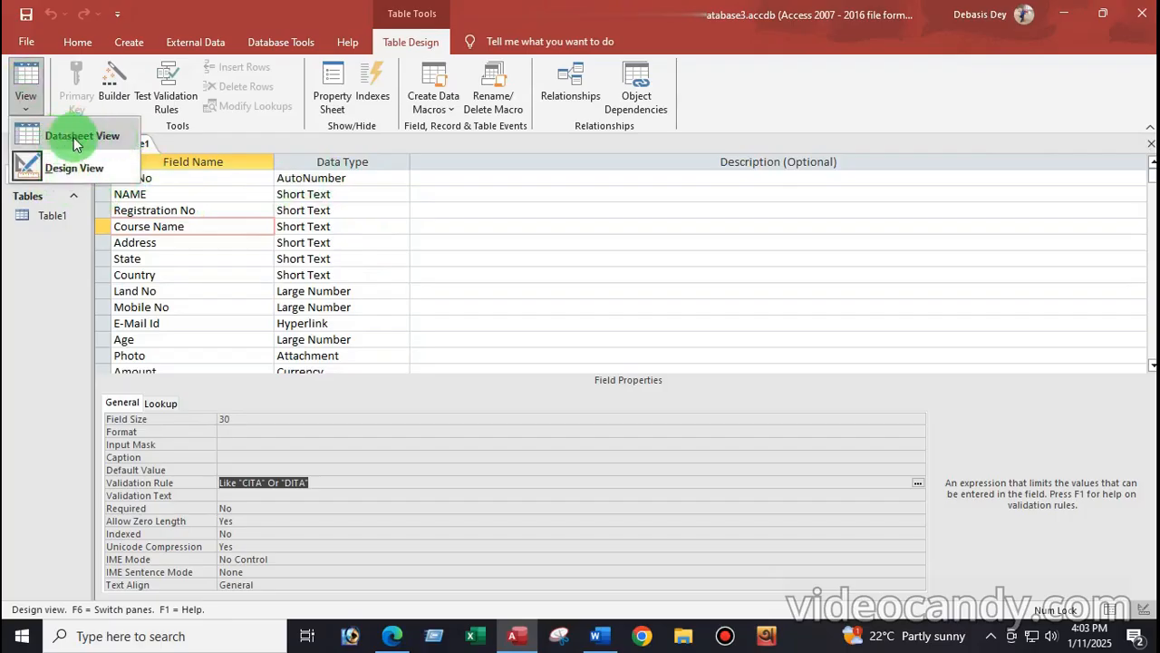
left_click(176, 241)
left_click(176, 241)
left_click(190, 226)
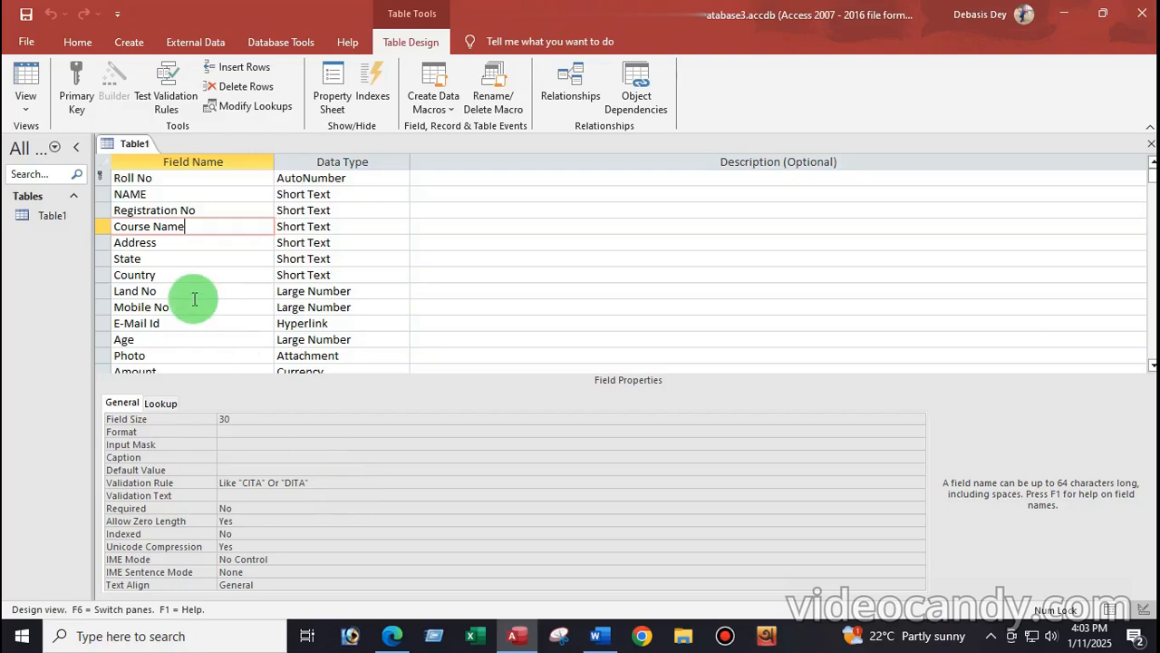
left_click(178, 245)
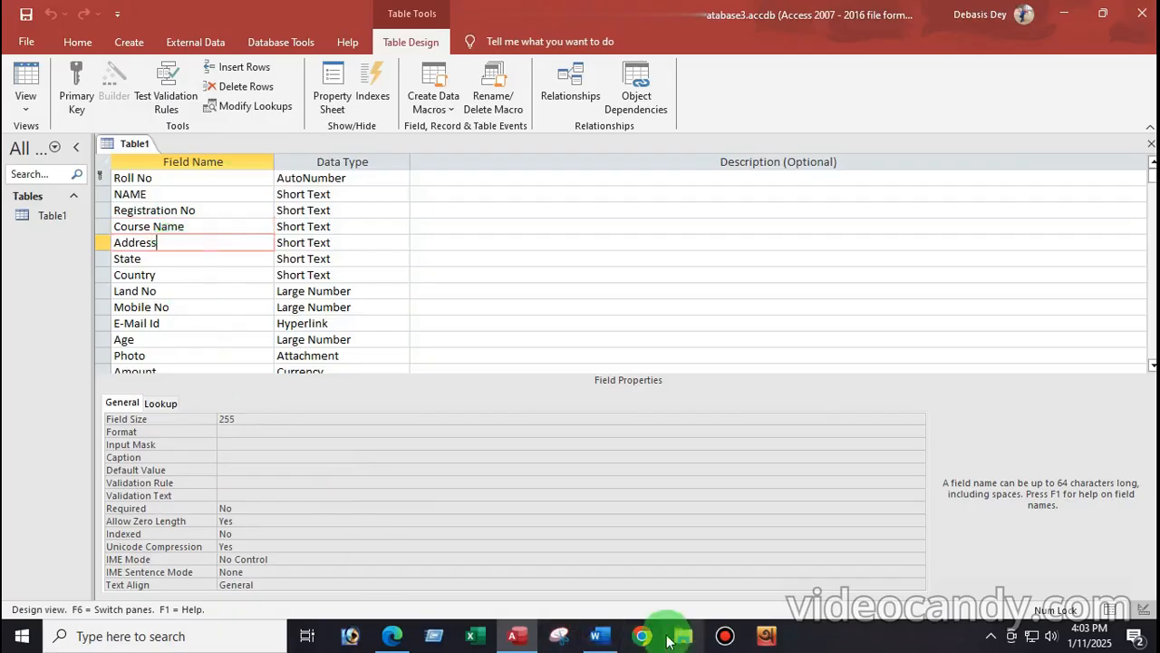
Step: After checking the Word notes, set Address's Field Size to 25 and Format to >
left_click(603, 639)
scroll(272, 332, "down", 4)
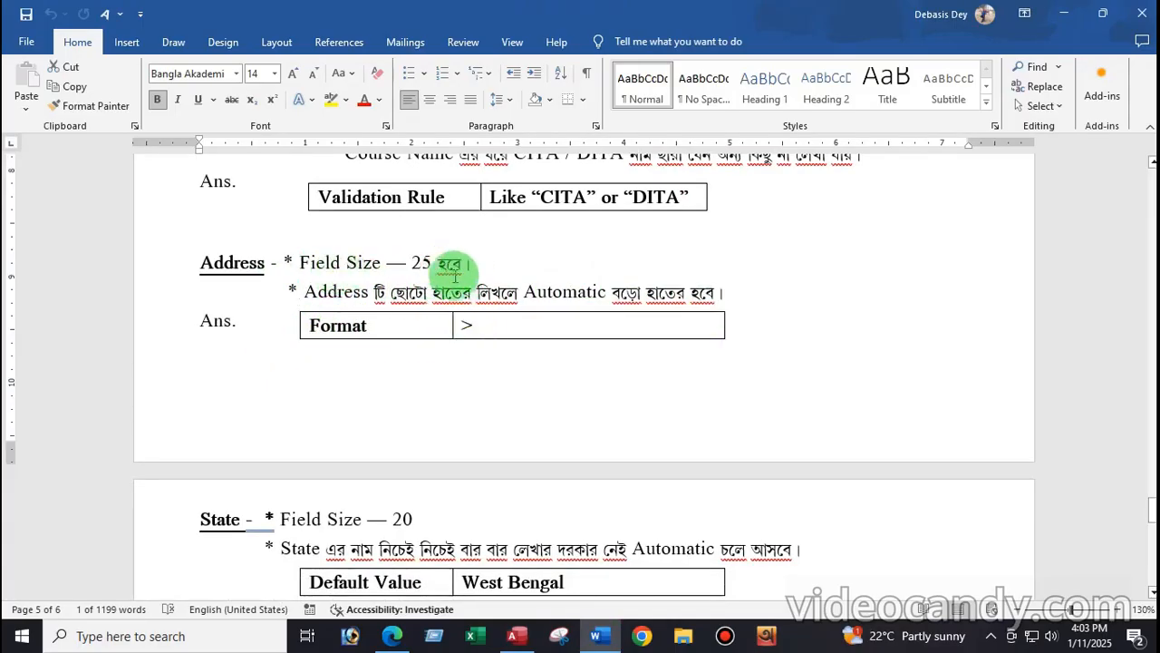
left_click(516, 635)
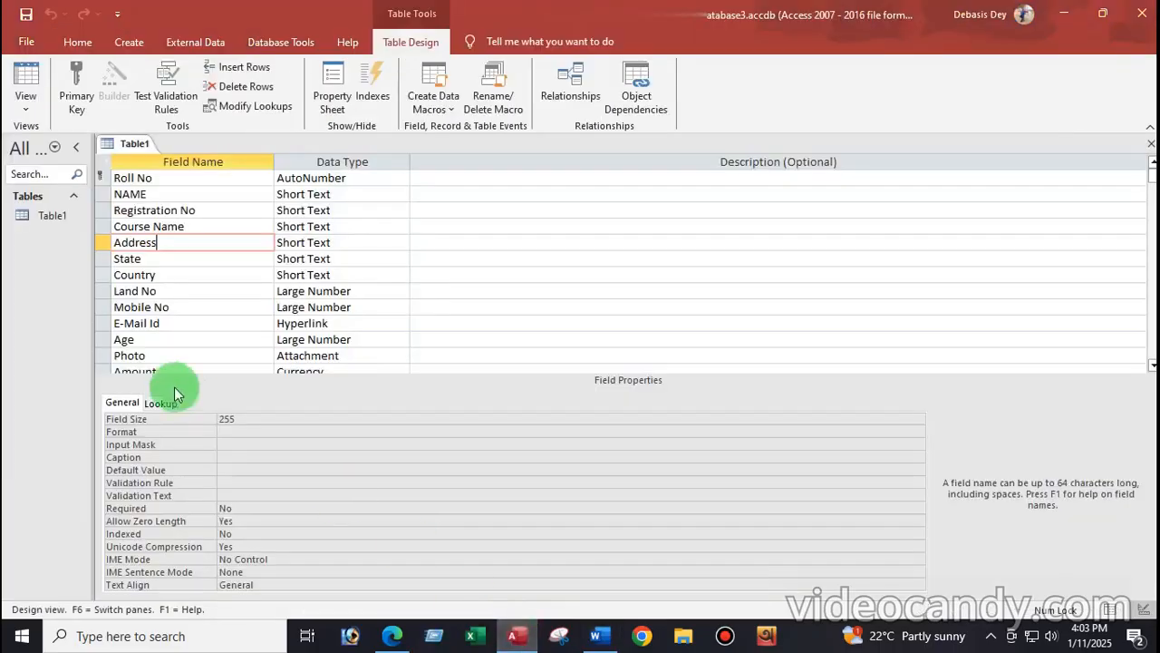
left_click(246, 419)
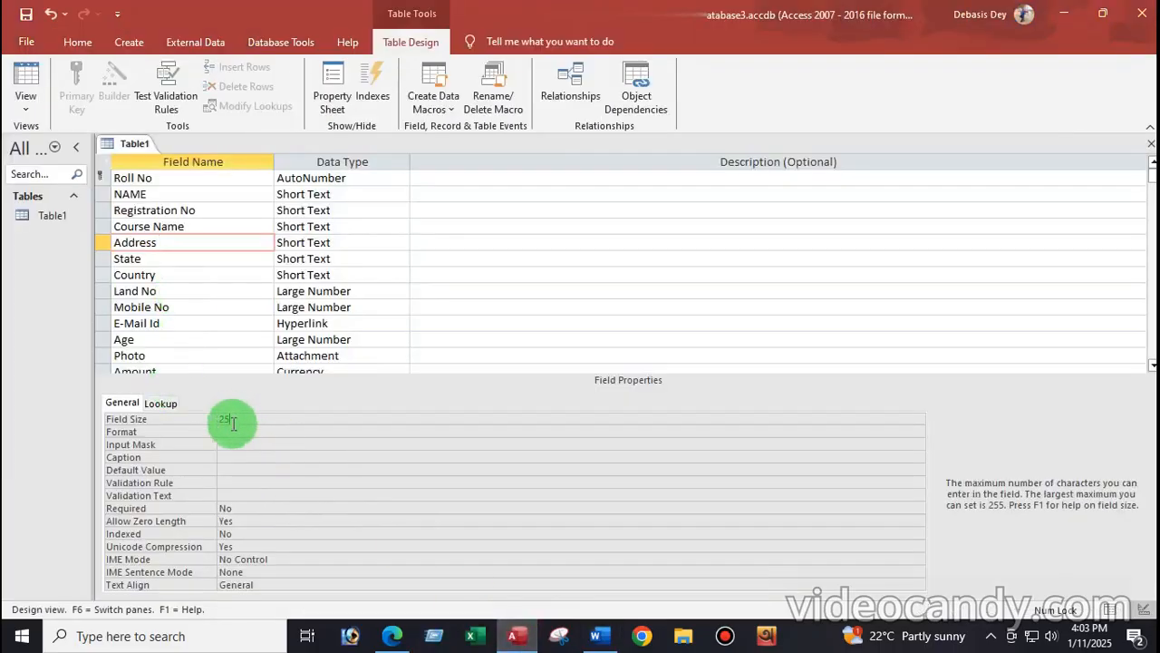
left_click(232, 430)
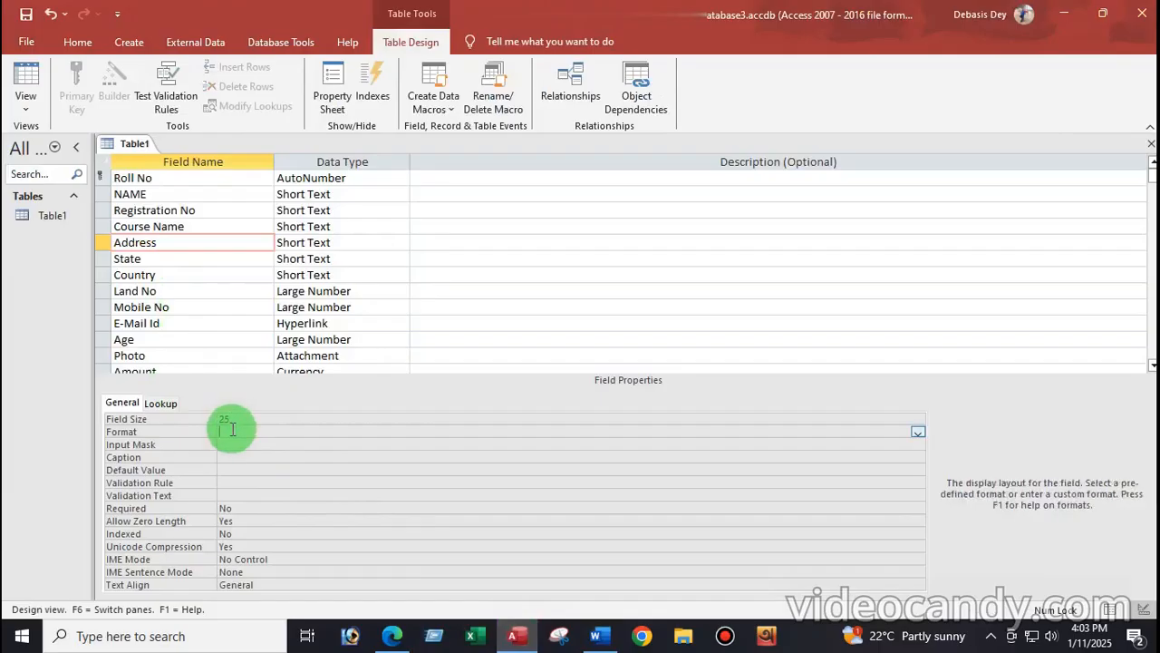
left_click(184, 259)
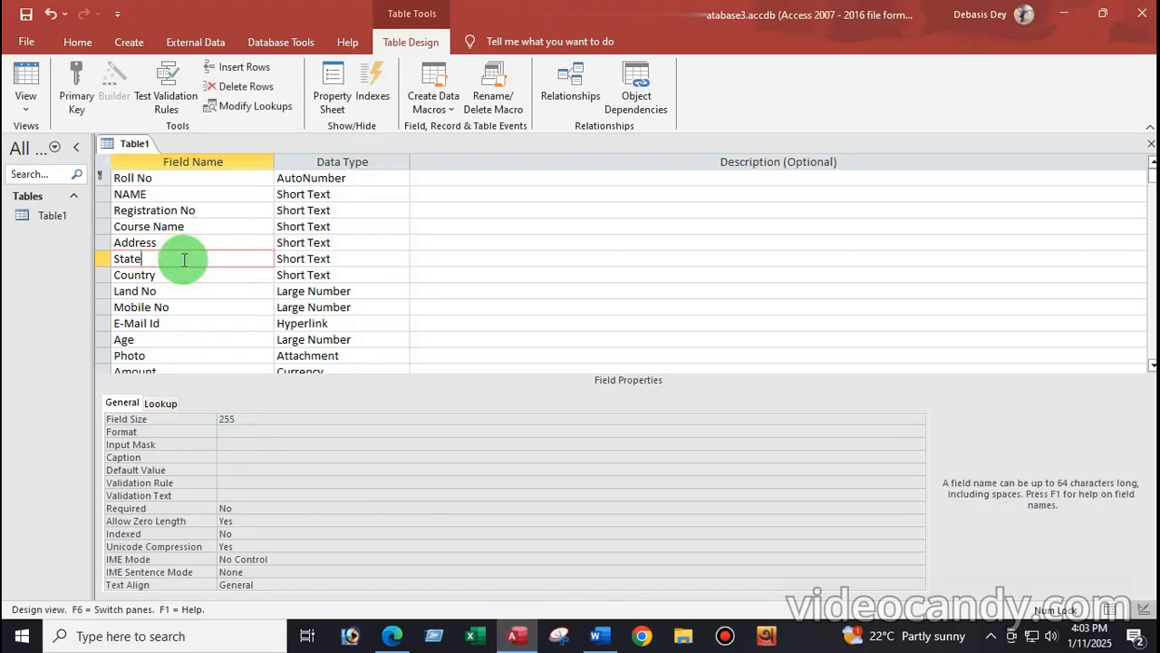
left_click(596, 636)
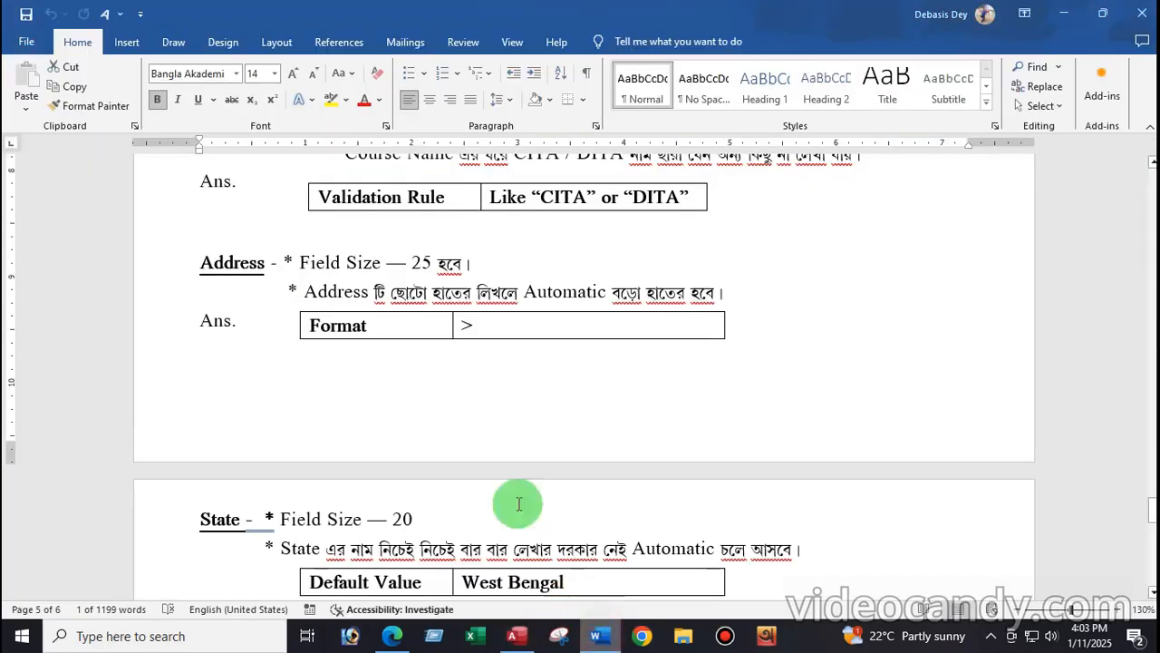
Step: Following the Word notes, give State a Field Size of 20 and Default Value "West Bengal"
scroll(519, 504, "down", 5)
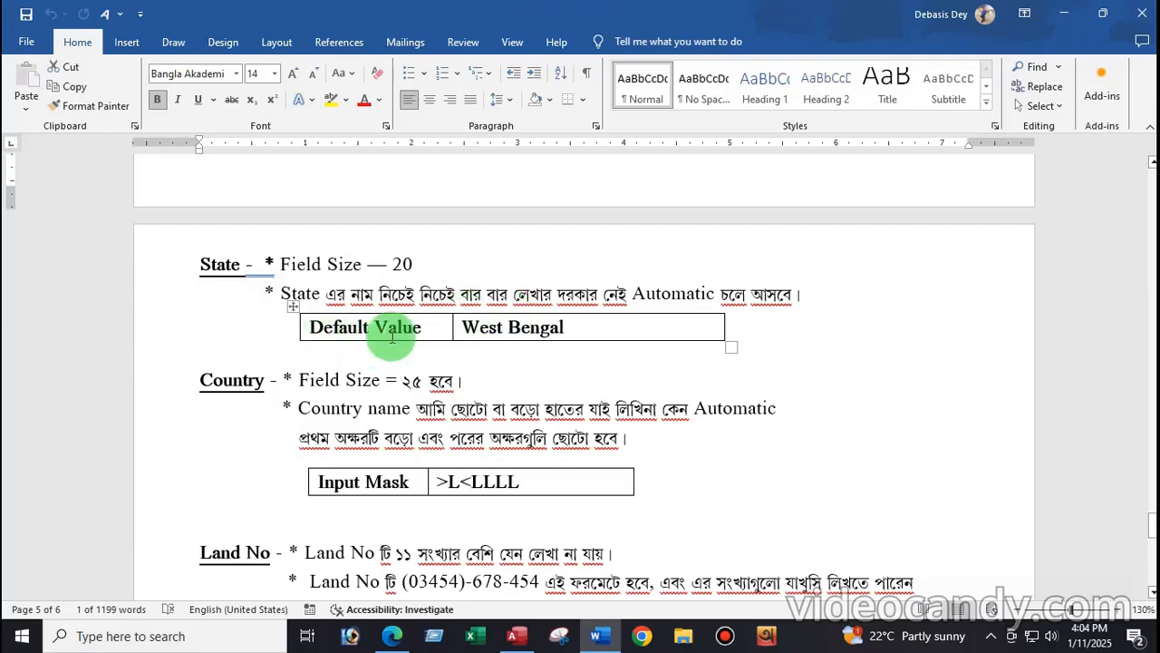
left_click(595, 328)
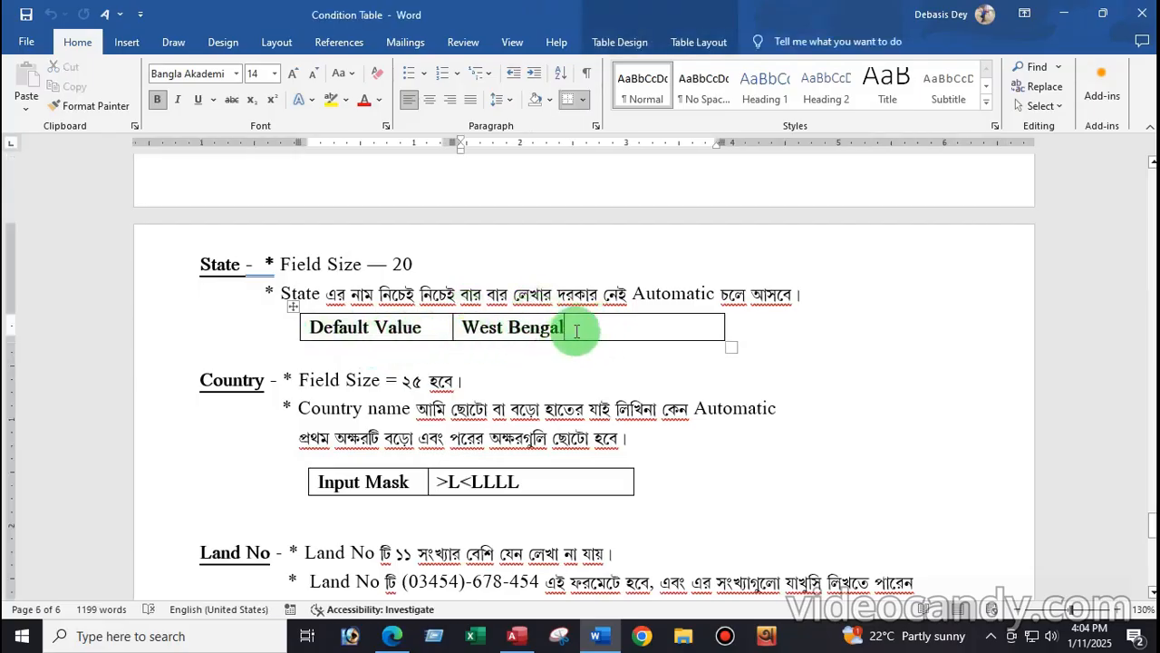
left_click(516, 638)
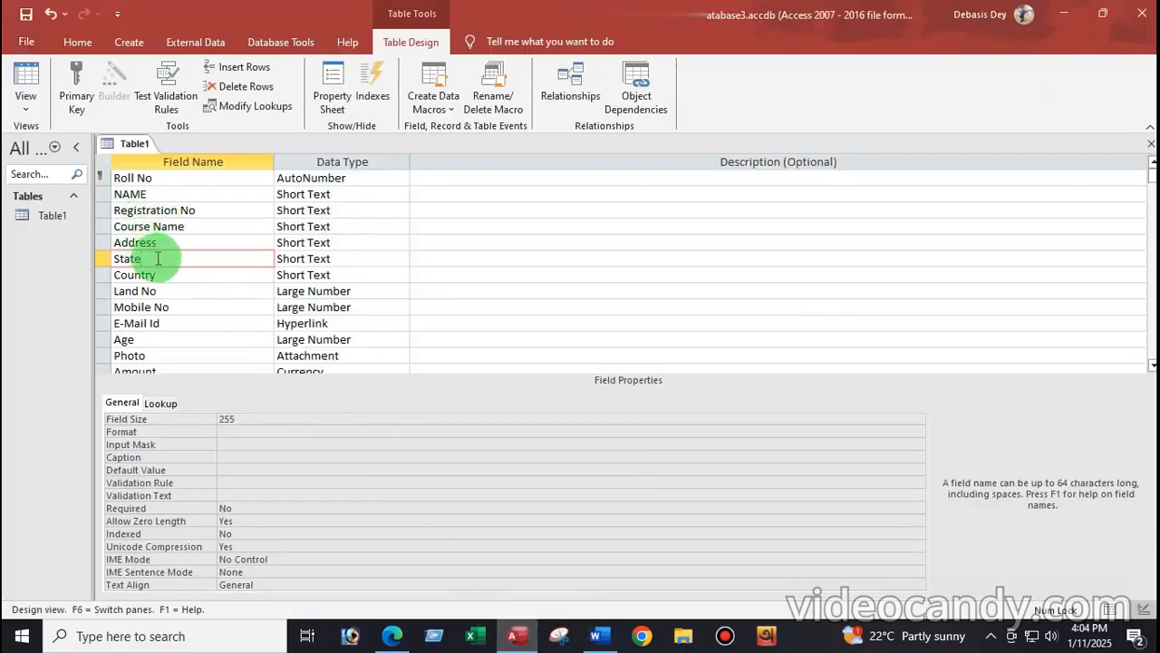
left_click(606, 640)
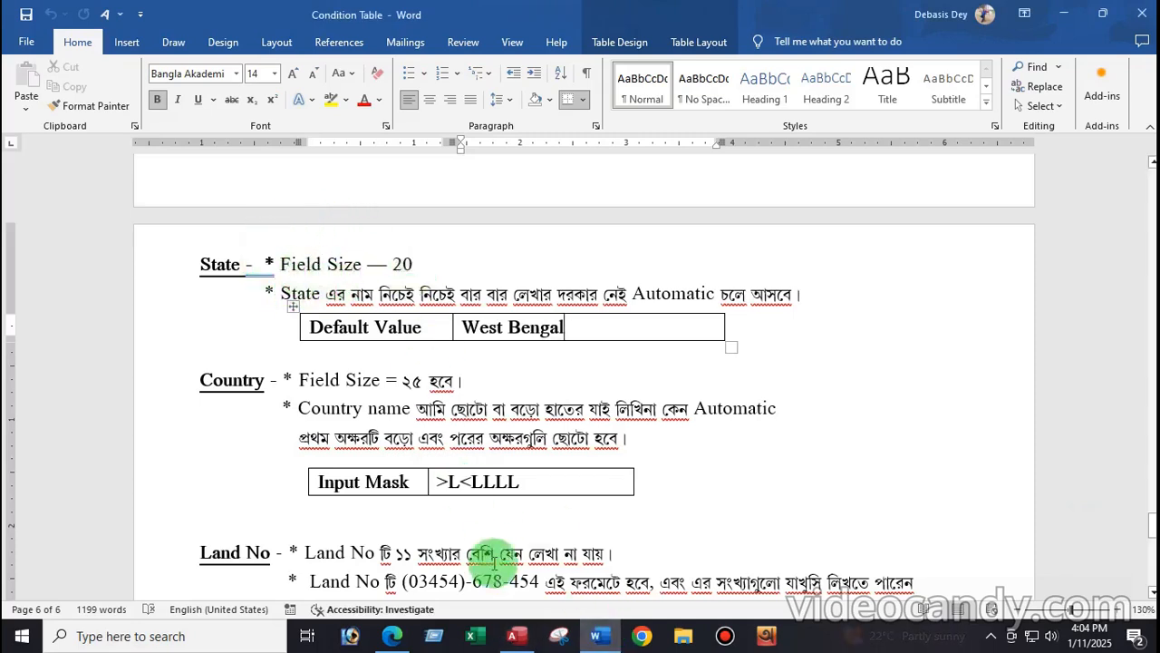
left_click(515, 636)
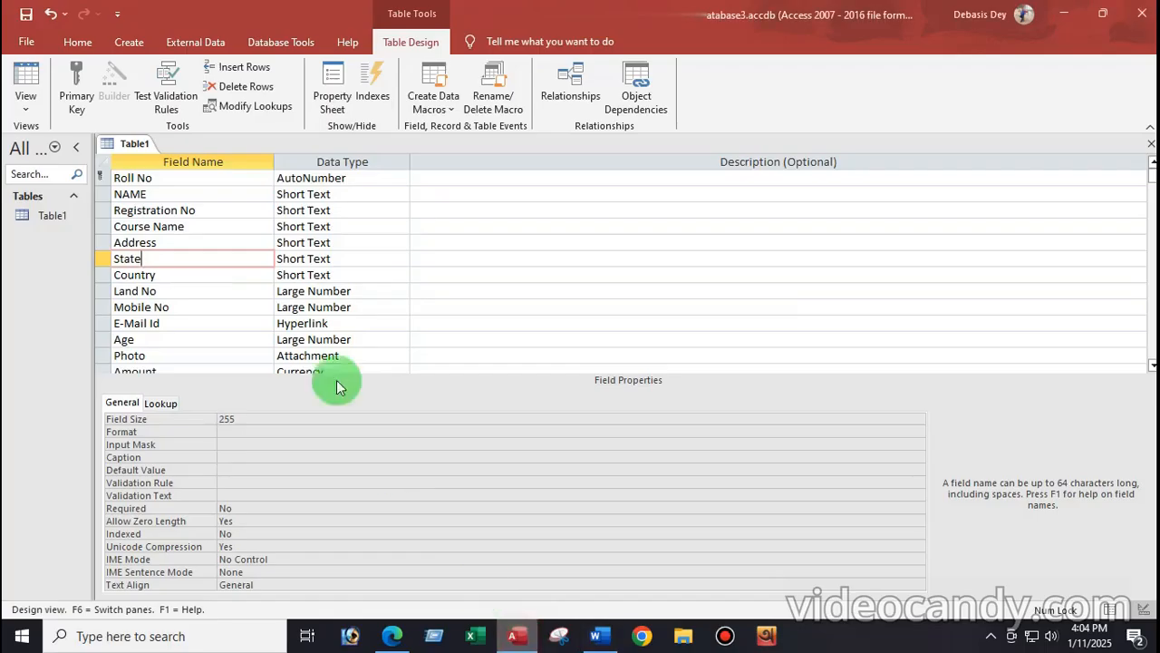
left_click(240, 419)
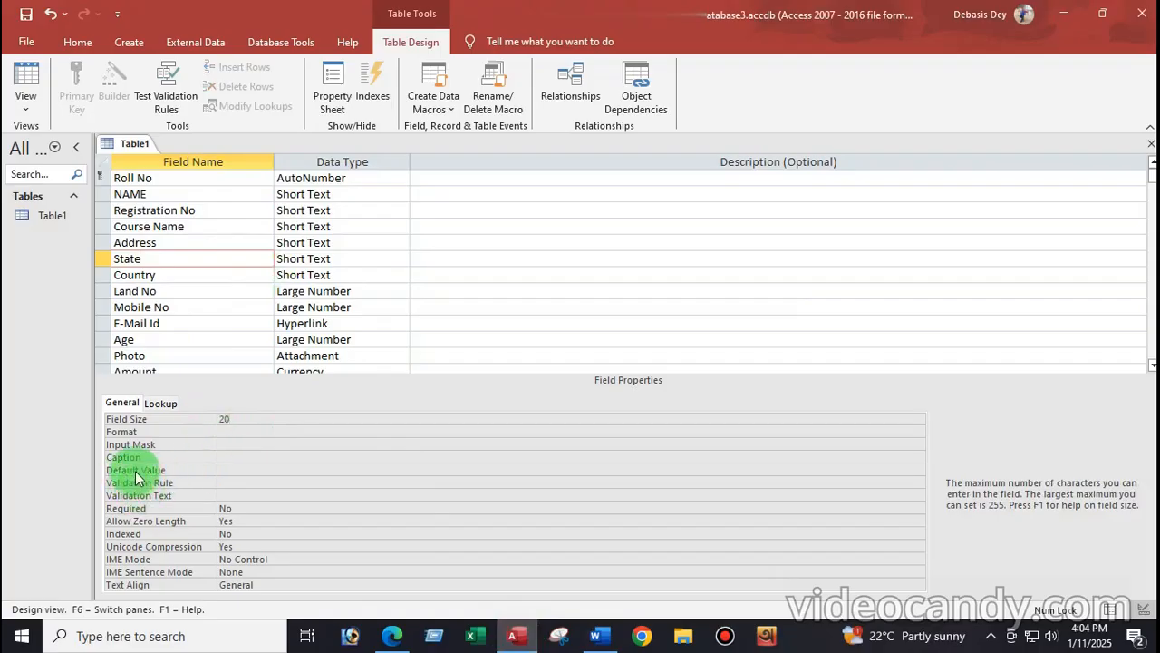
left_click(229, 469)
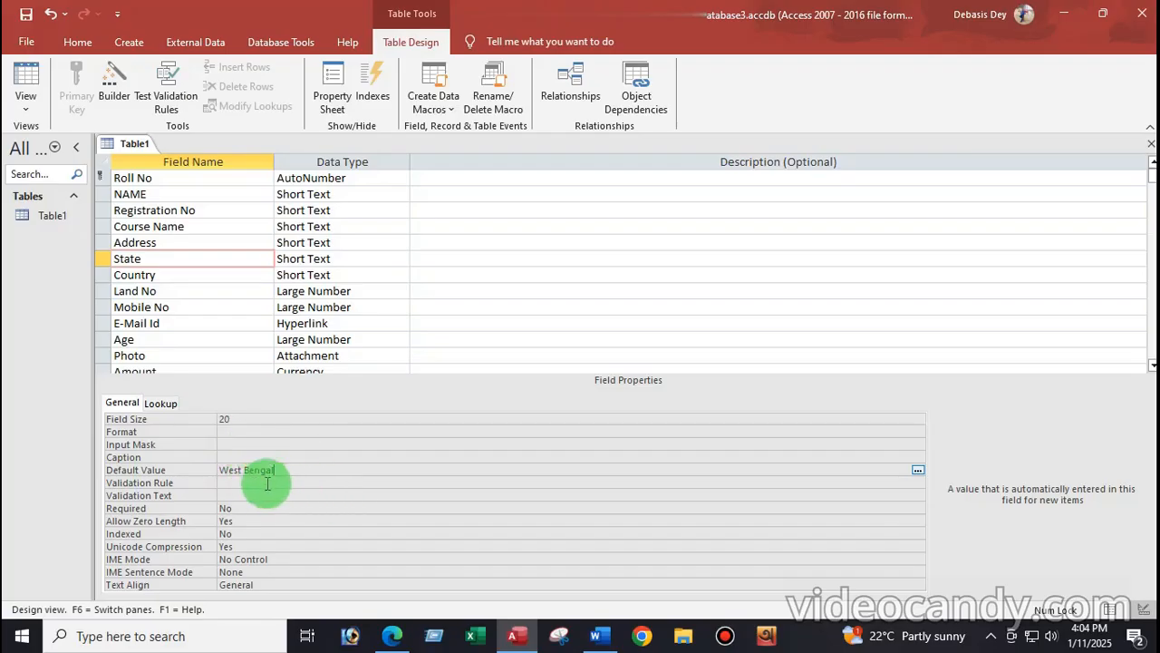
left_click(241, 484)
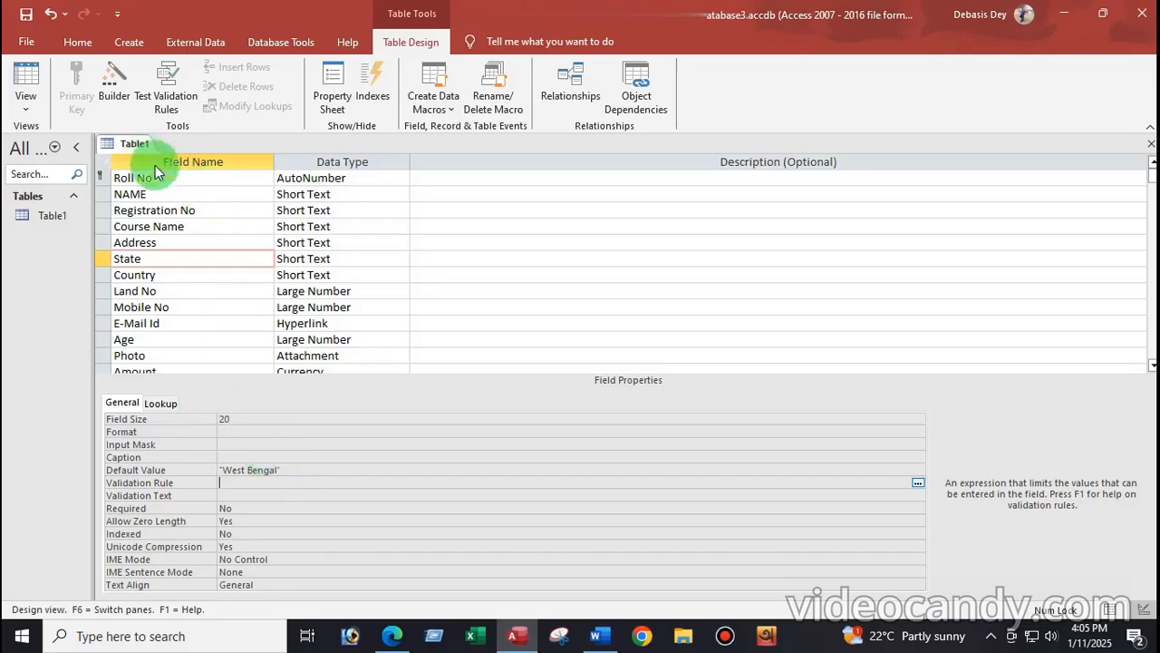
left_click(182, 281)
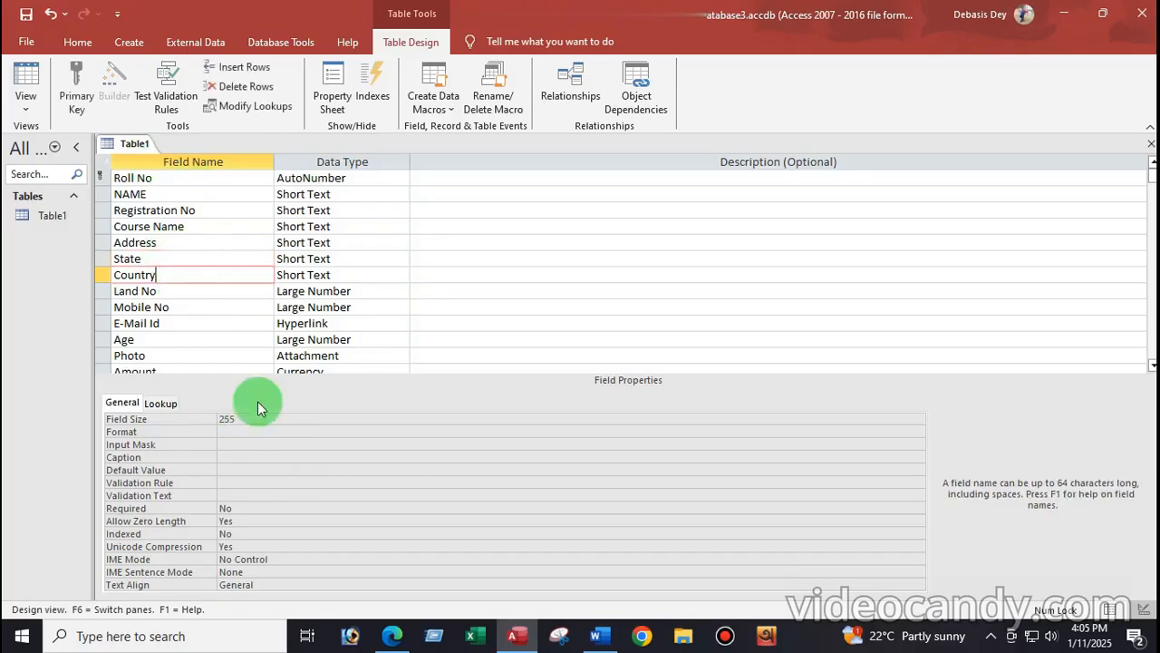
Step: Look up the Country field's size and input mask requirements in the Word notes
left_click(596, 637)
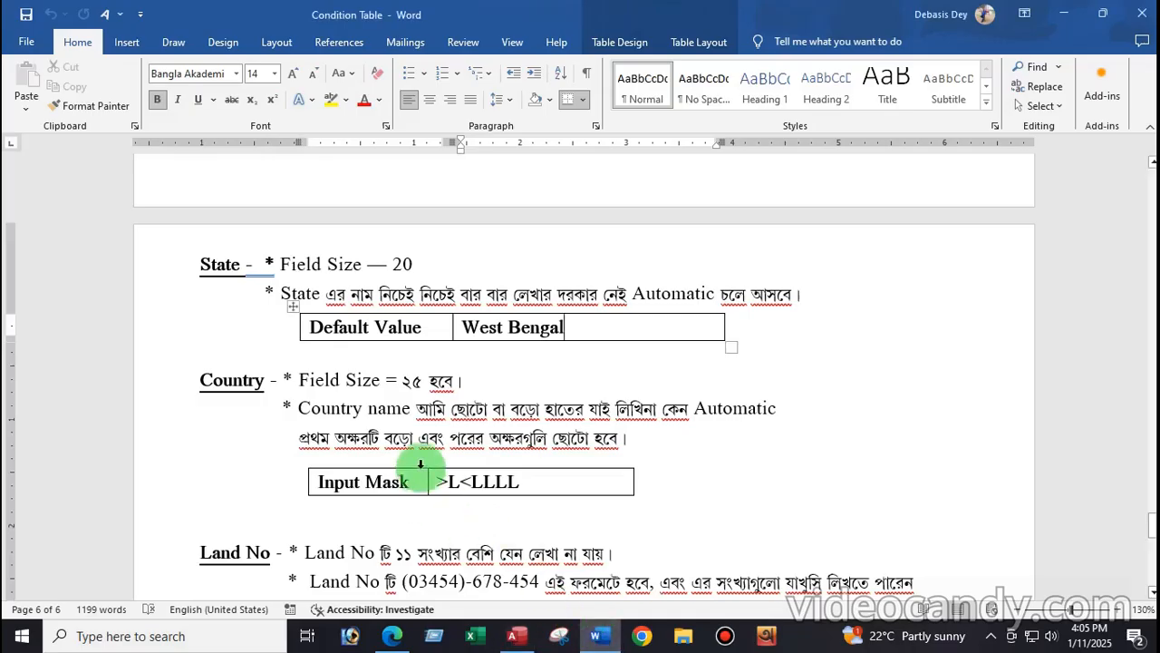
scroll(422, 468, "down", 3)
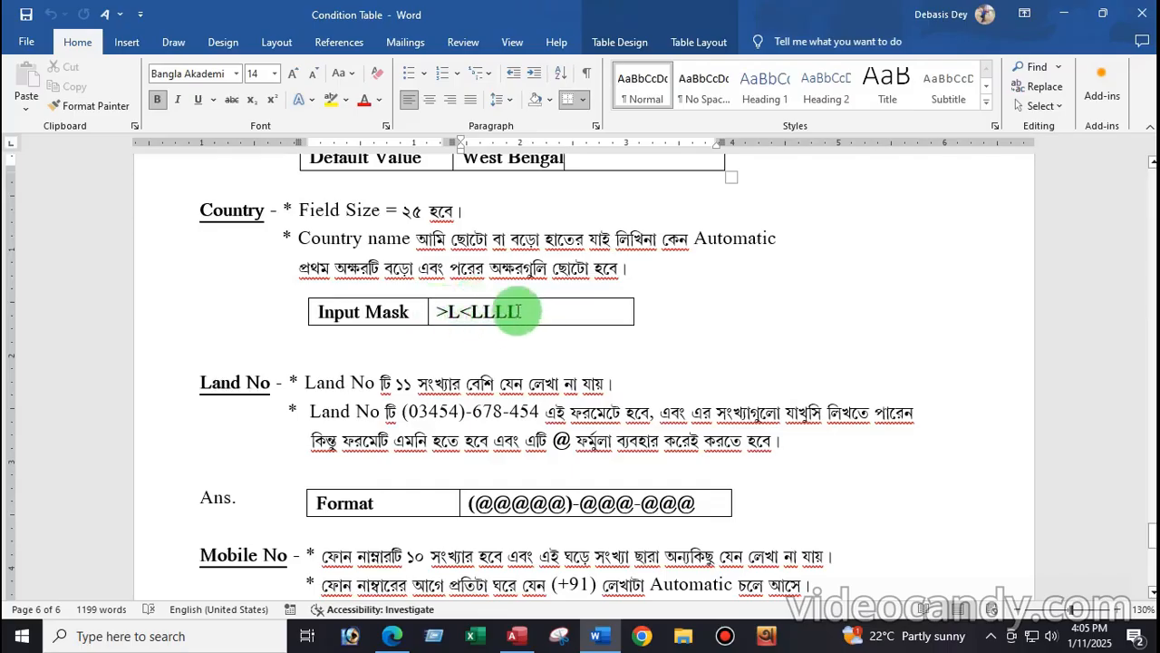
left_click(521, 312)
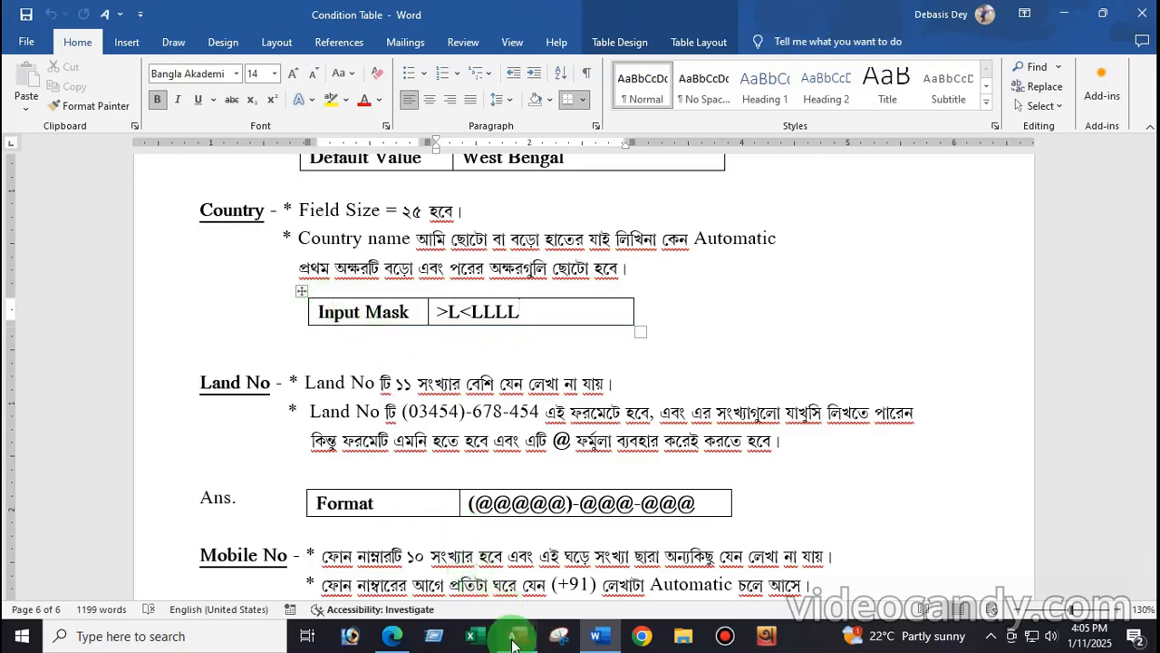
left_click(514, 636)
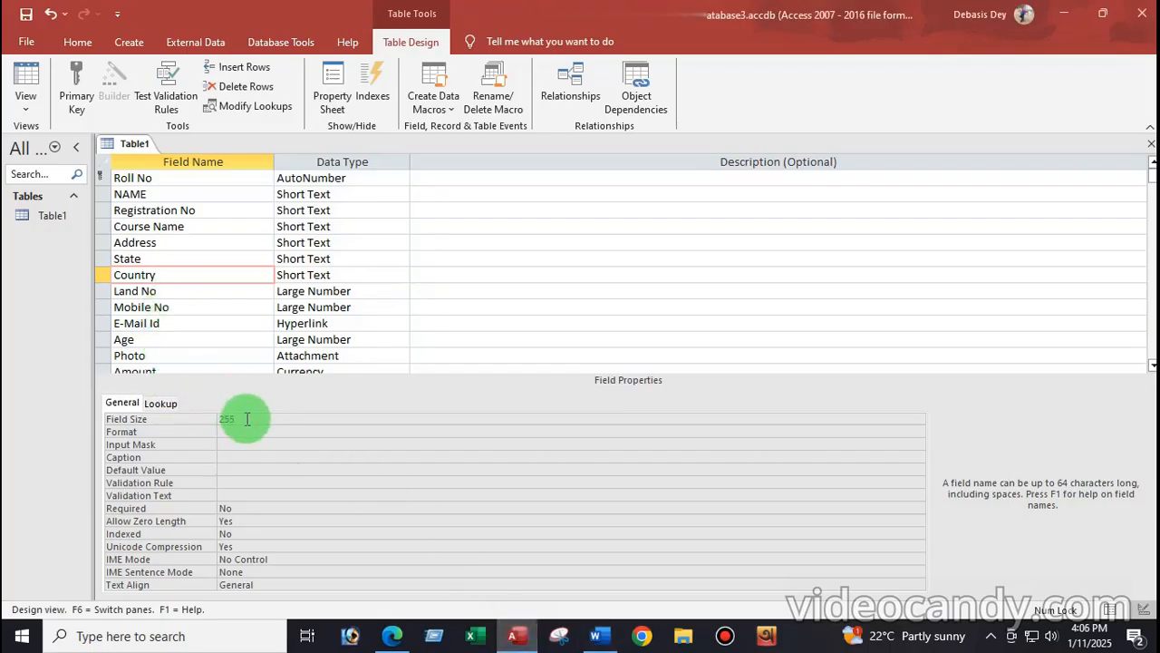
left_click(602, 638)
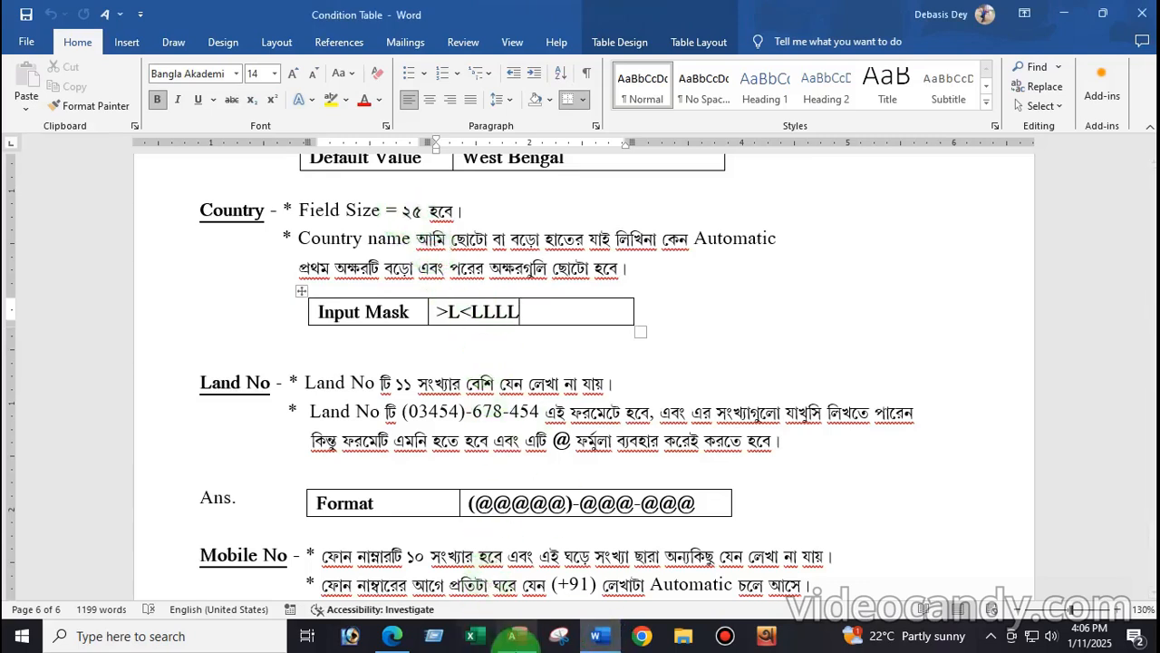
left_click(518, 639)
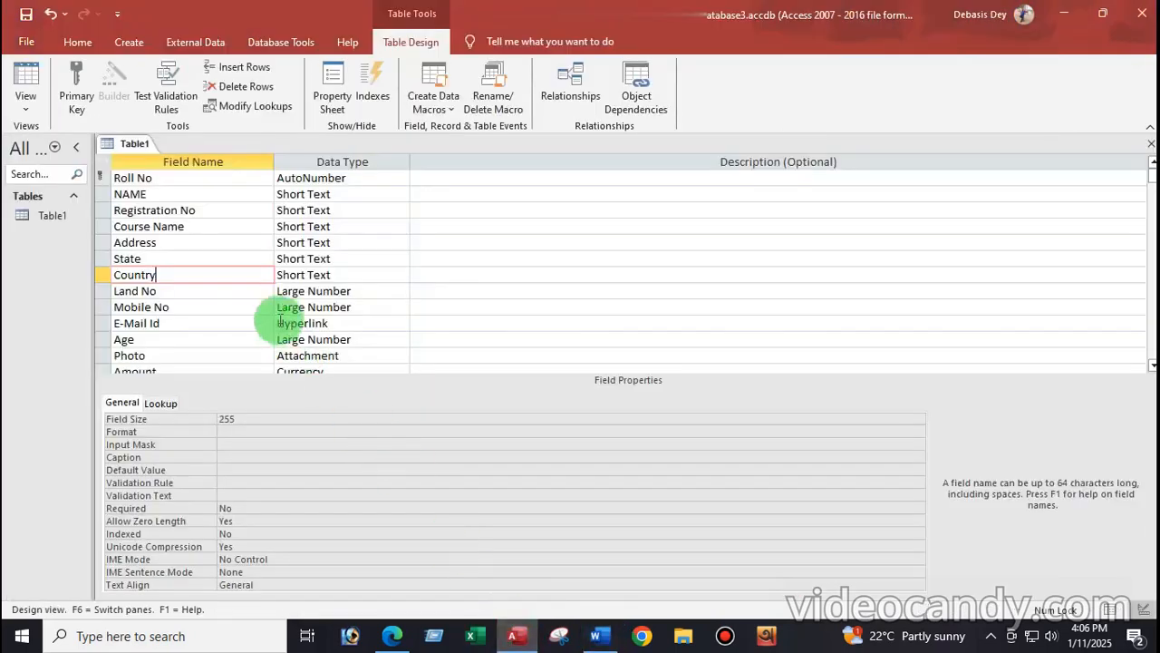
Step: Set Country's Field Size to 25 and Input Mask to >L<LLLL, then request Datasheet View
left_click(256, 420)
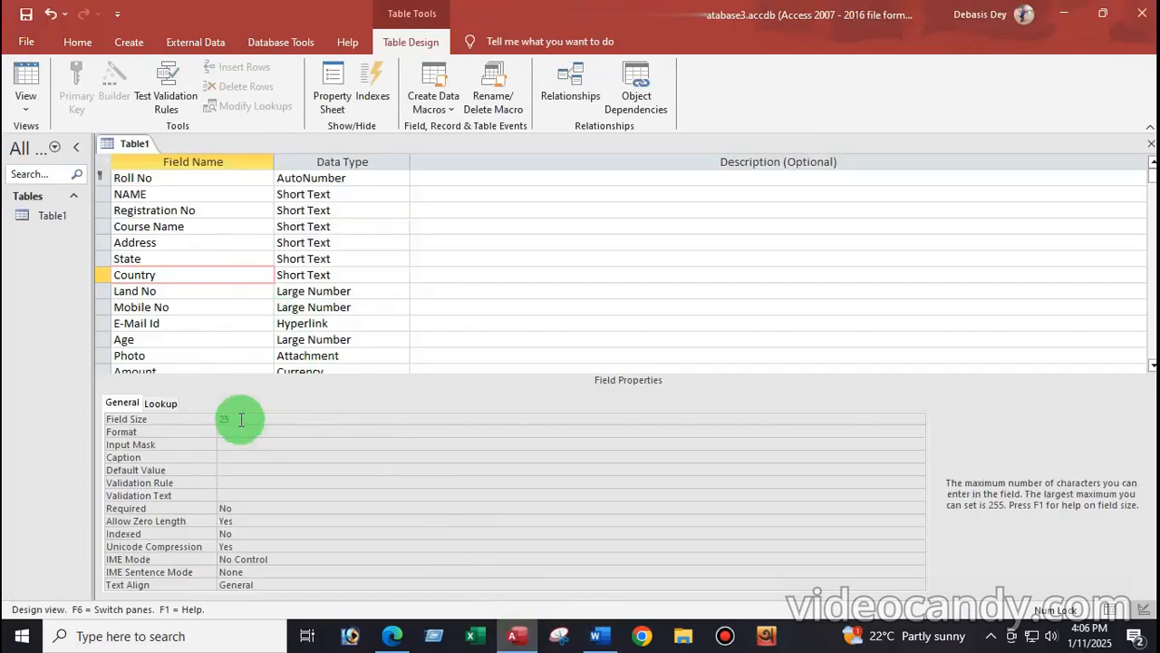
left_click(226, 445)
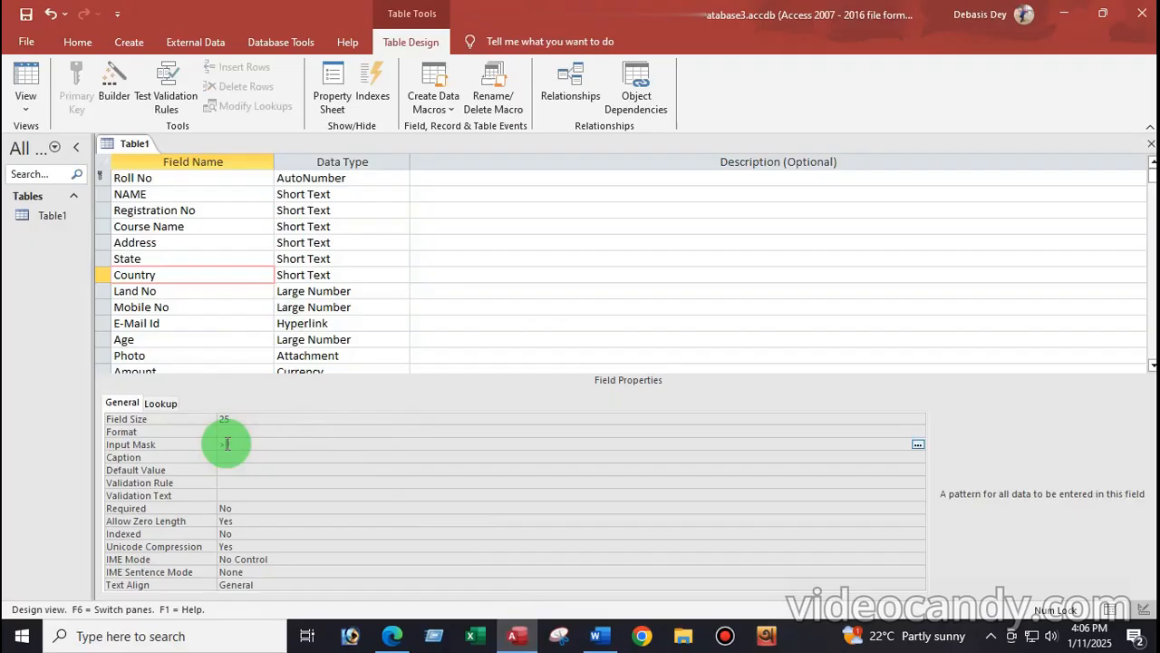
type(">L<LLL")
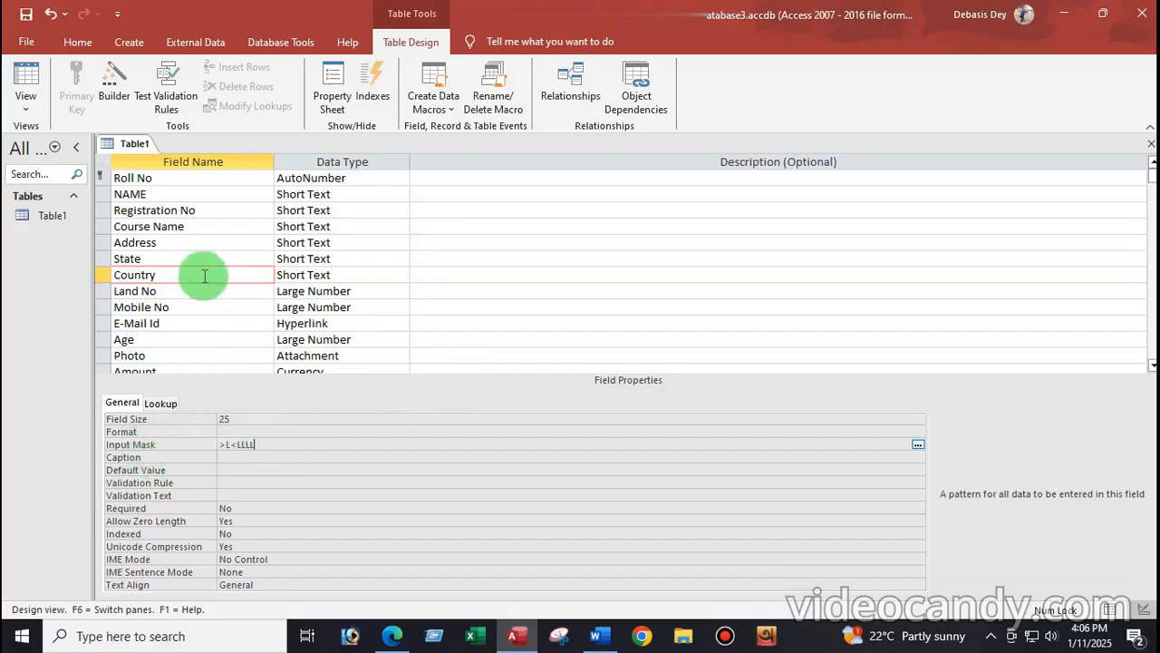
left_click(26, 106)
left_click(79, 136)
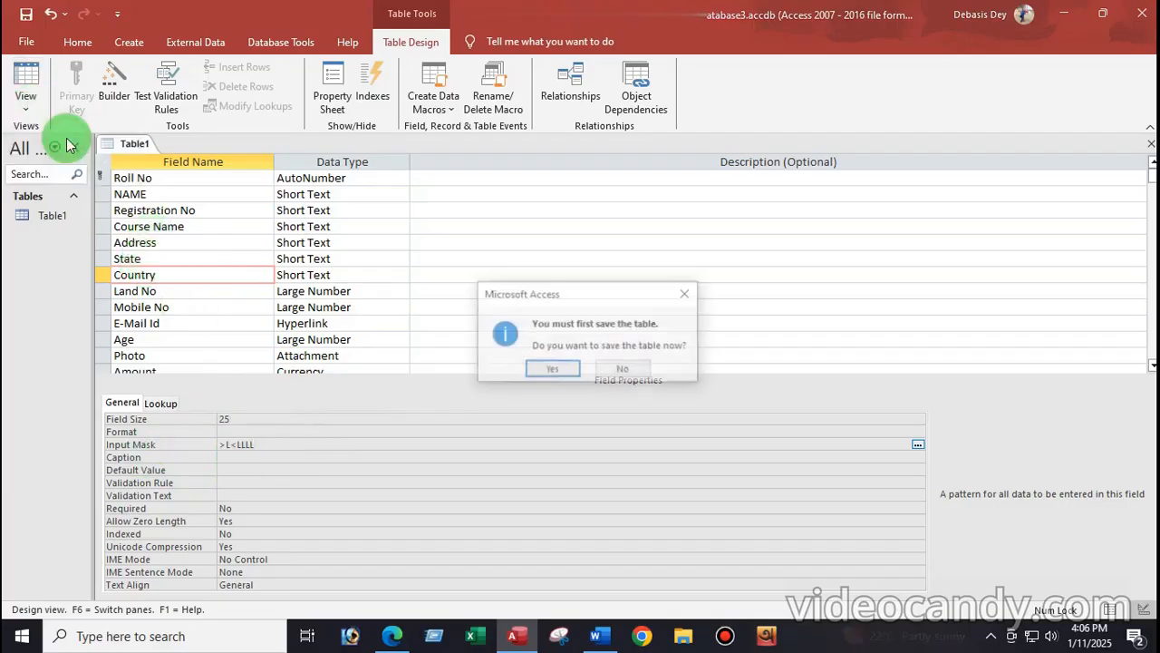
Step: Save Table1 and enter India as the Country for records 1 and 2
left_click(549, 369)
left_click(553, 373)
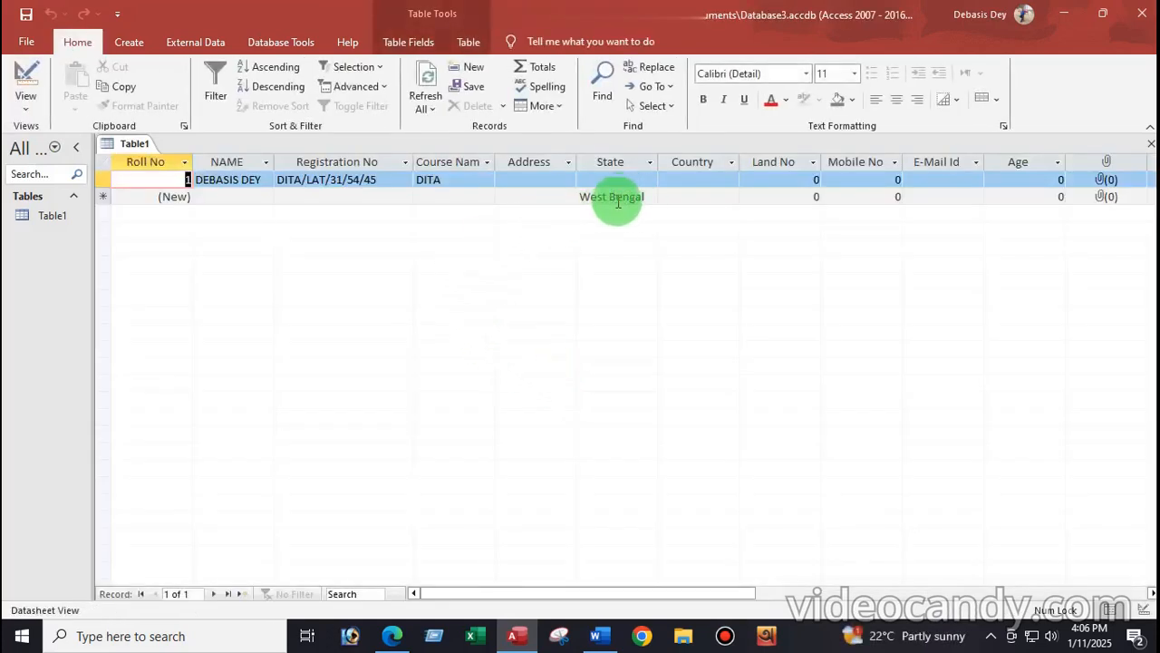
left_click(598, 176)
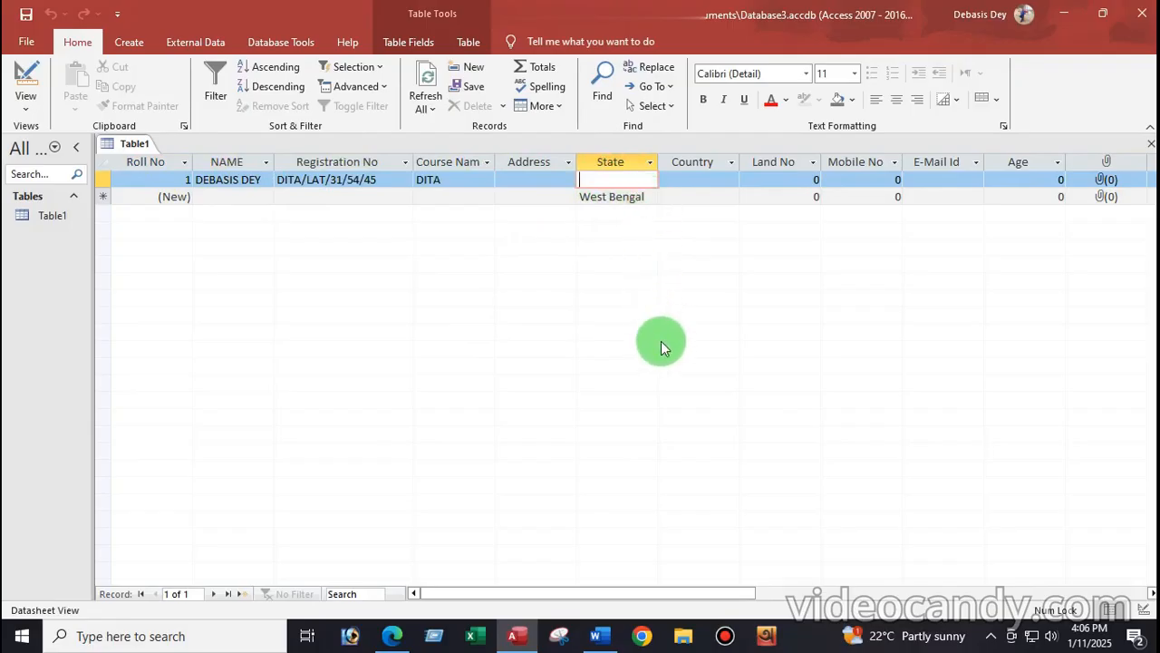
left_click(671, 179)
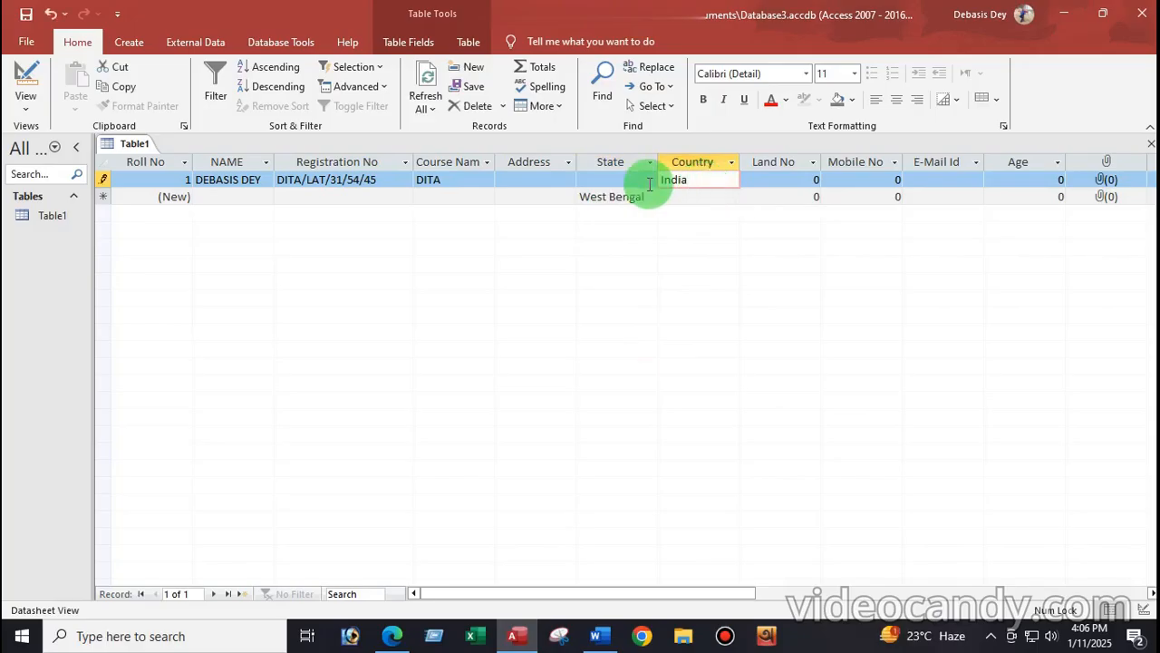
left_click(664, 197)
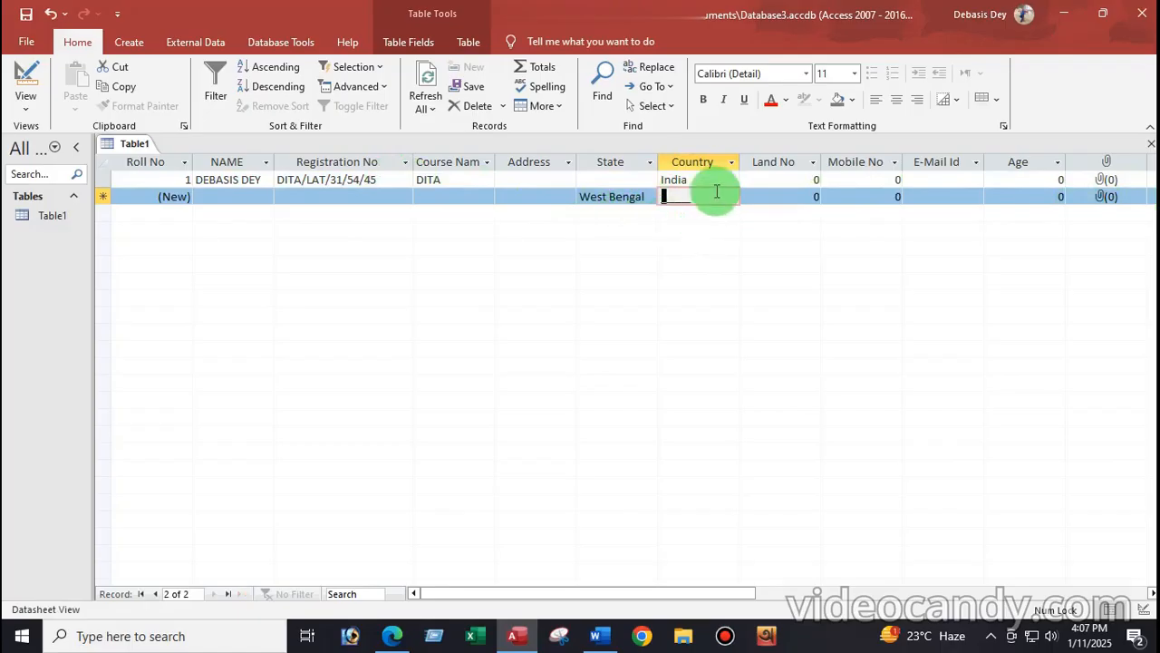
type("India")
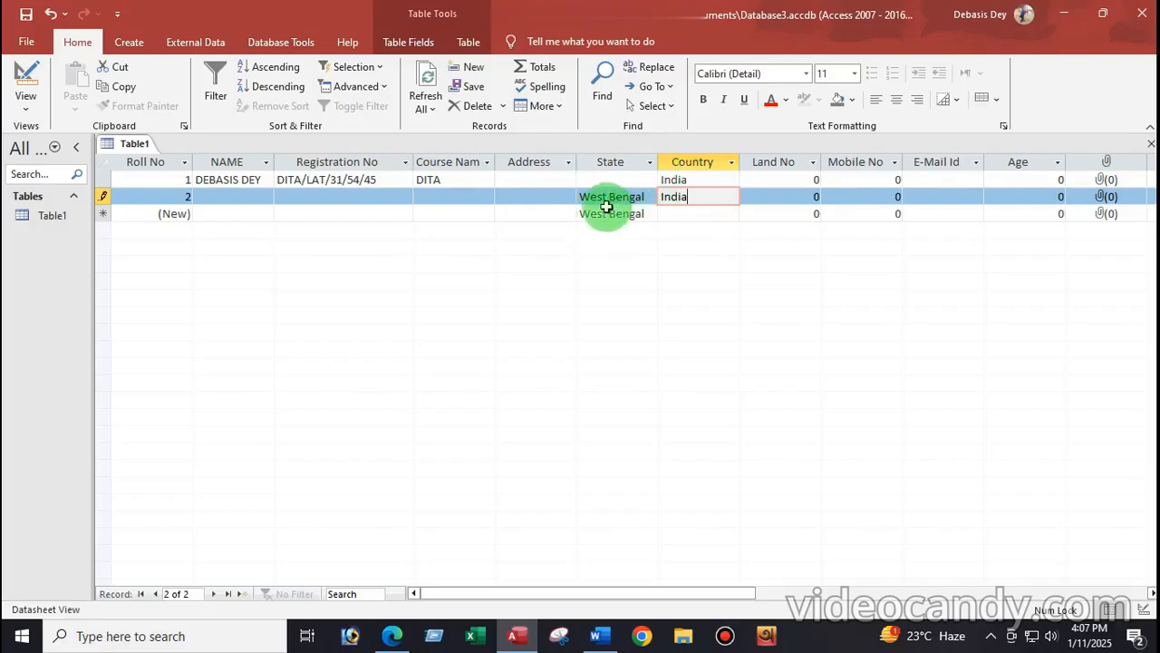
left_click(668, 217)
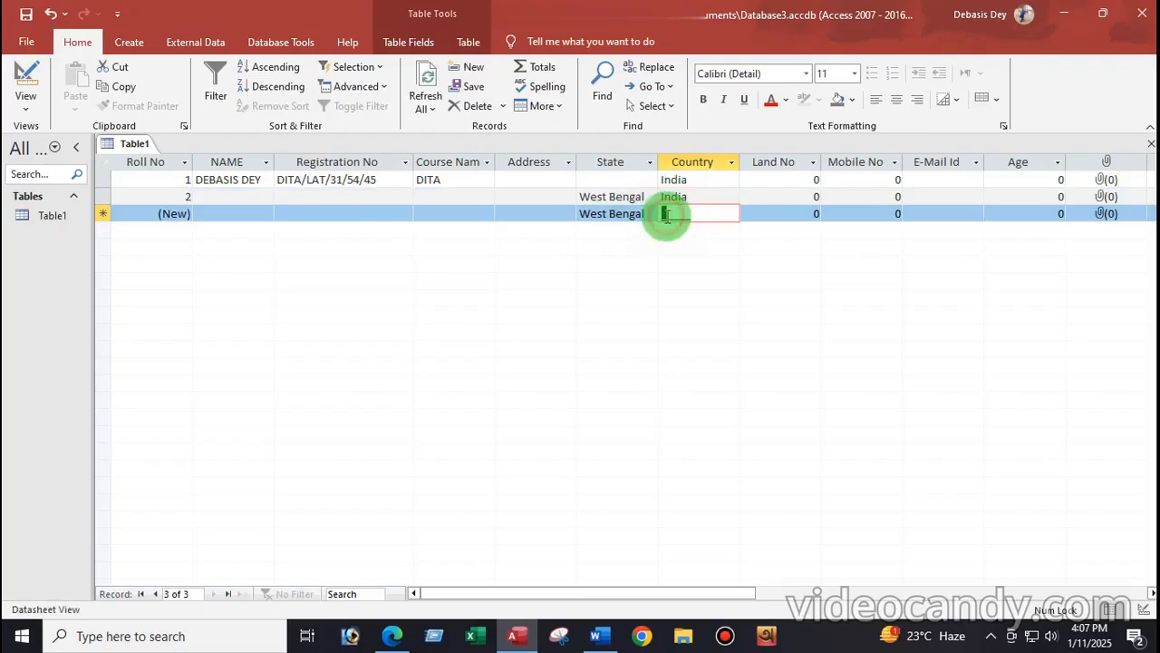
left_click(585, 180)
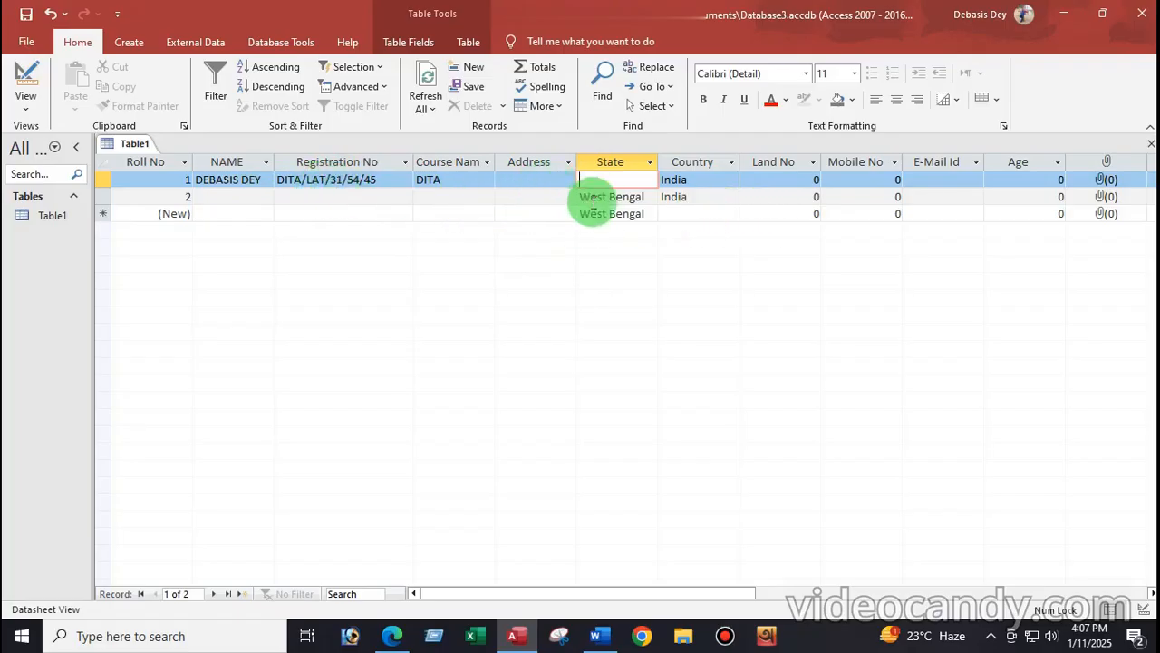
Step: Return Table1 to Design View and select the Land No field
left_click(25, 109)
left_click(56, 169)
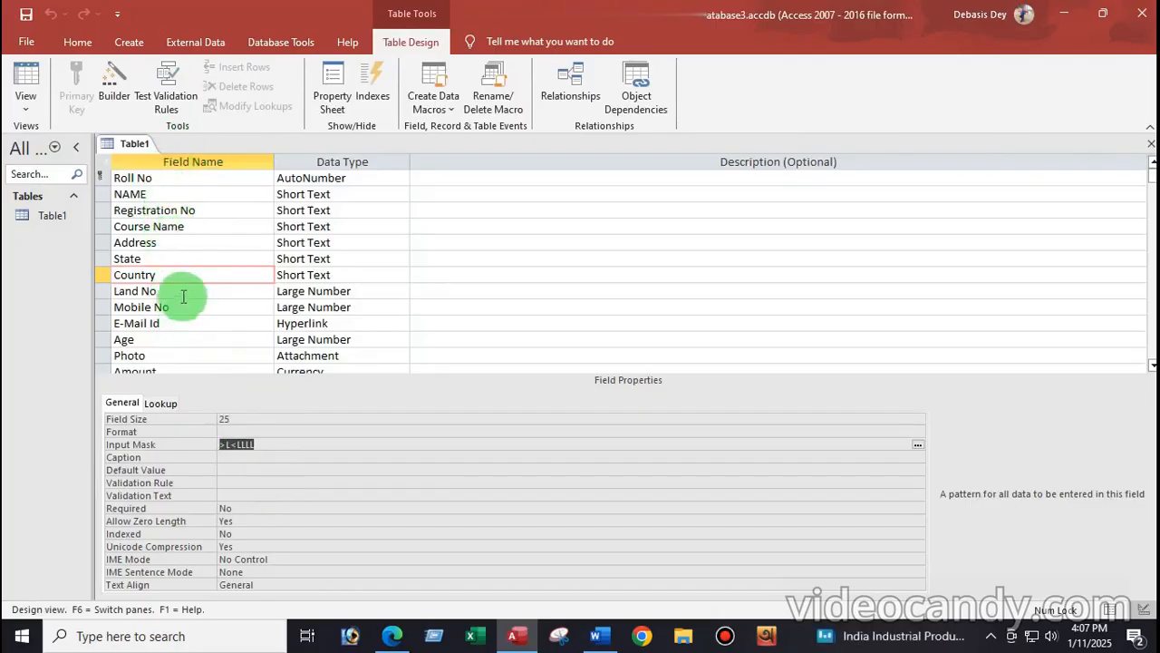
left_click(25, 110)
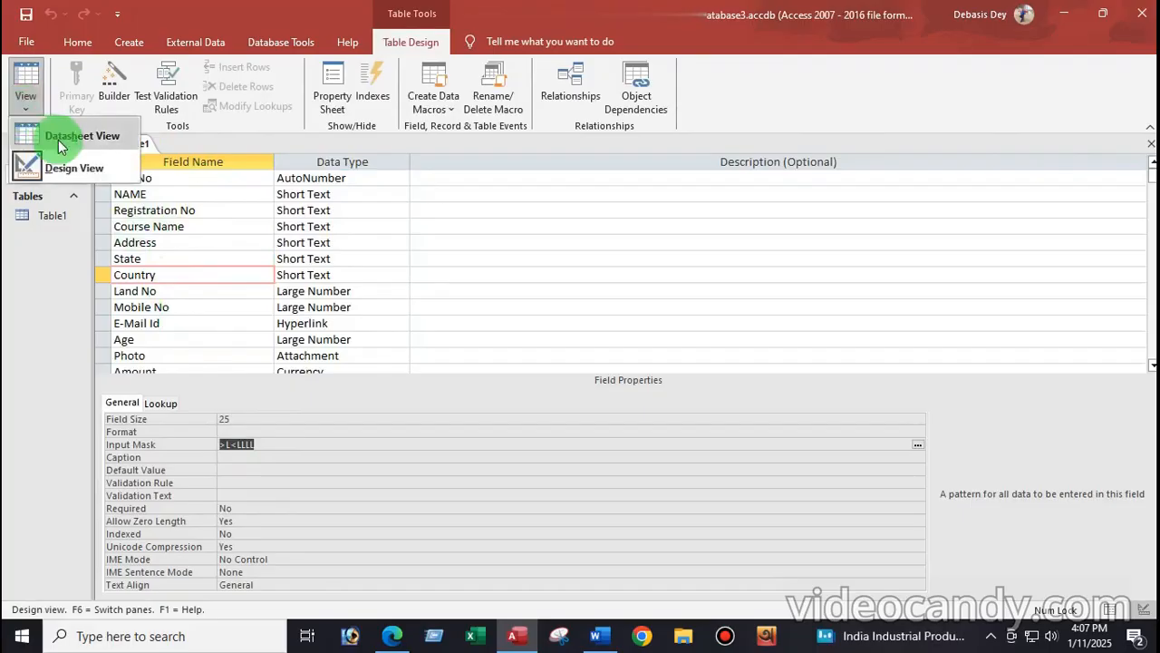
left_click(185, 292)
left_click(185, 292)
left_click(18, 113)
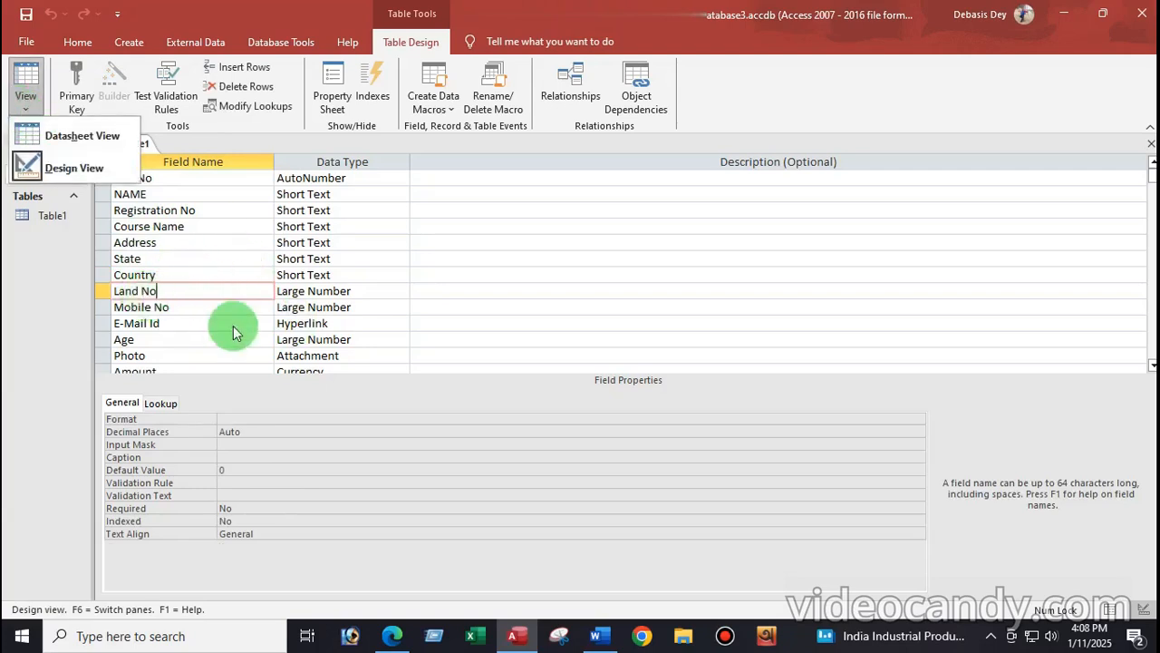
left_click(596, 636)
scroll(390, 327, "down", 3)
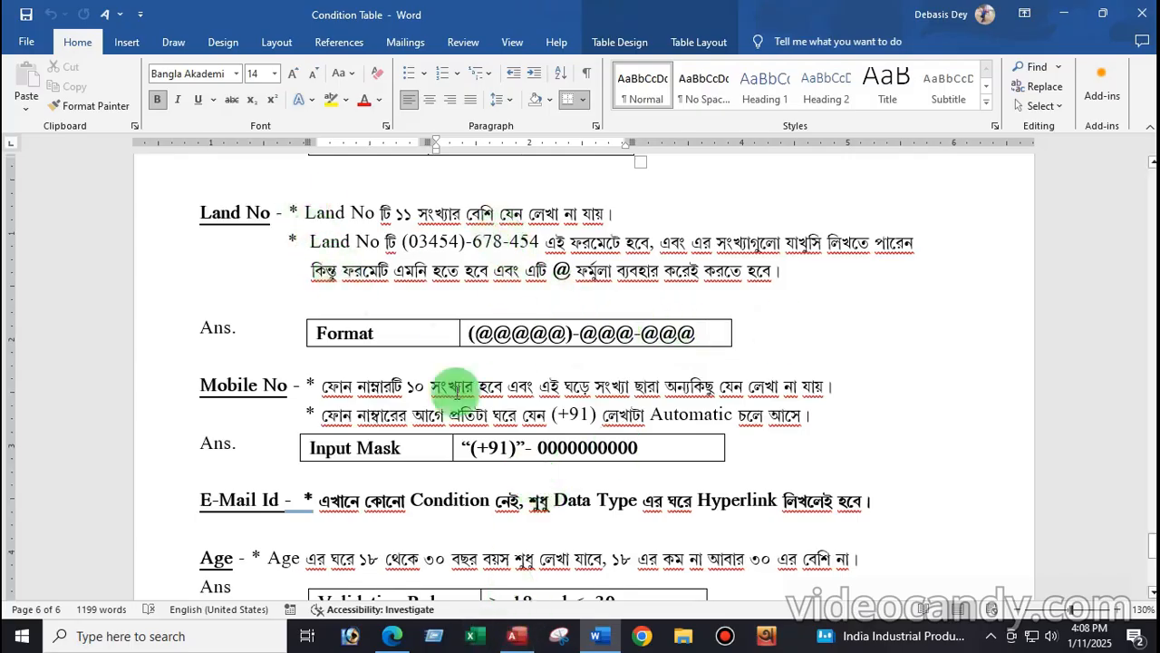
left_click(513, 636)
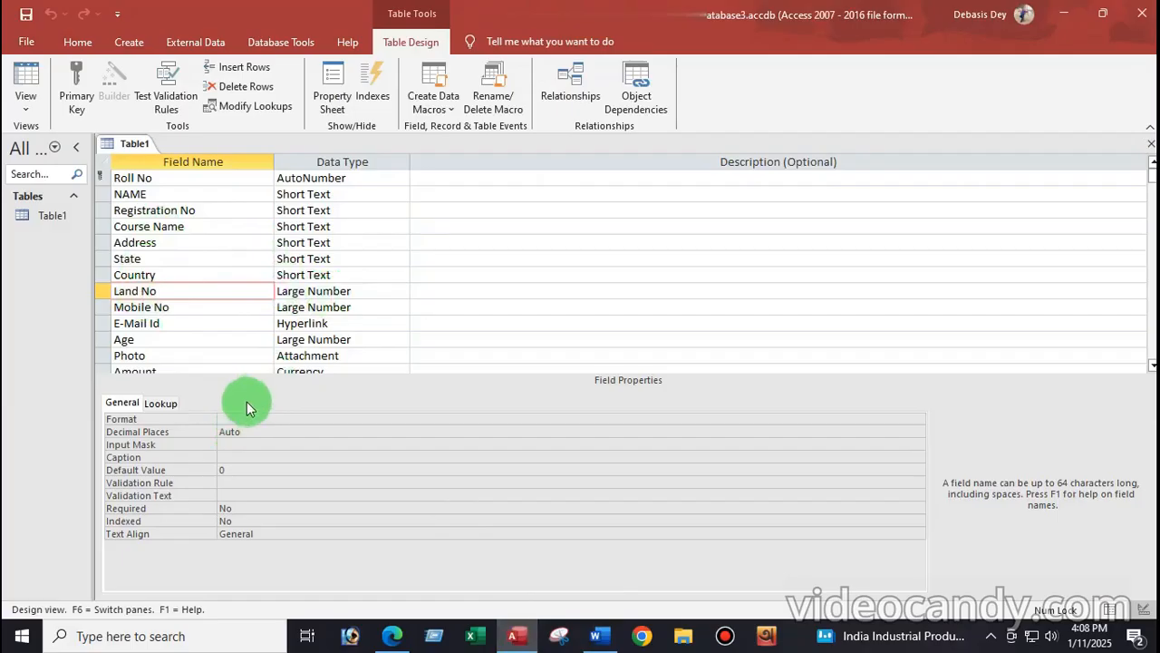
Step: Enter (@@@@@)-@@@-@@@ as the Land No Format property
left_click(236, 418)
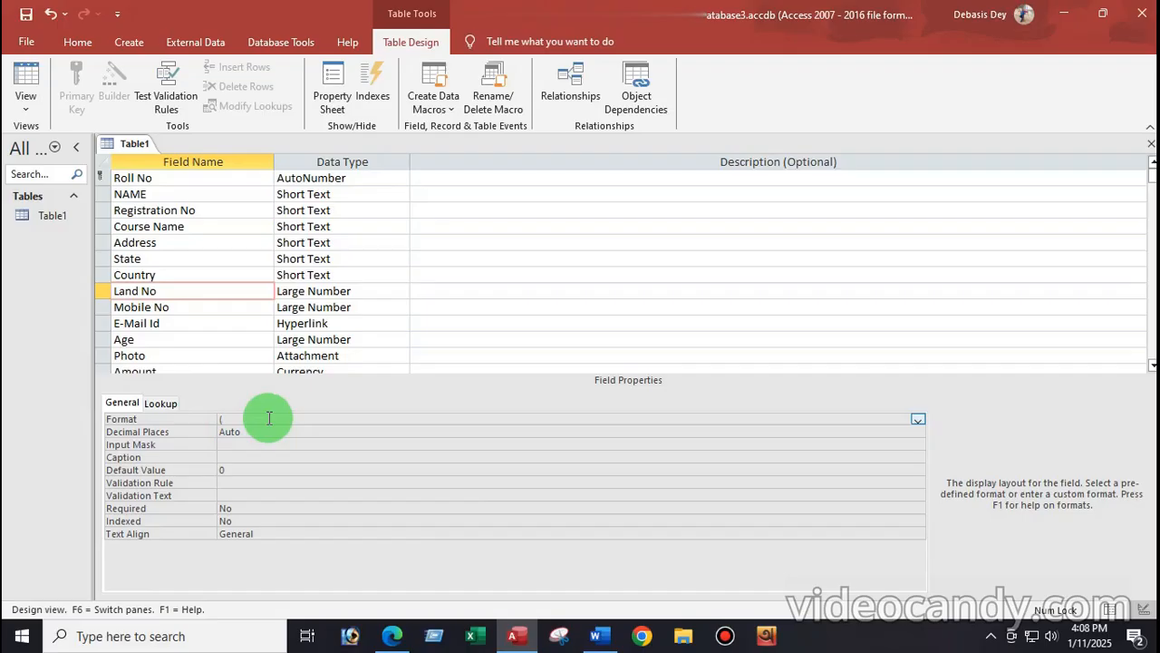
type("(@@@@@)-@@@-@@@")
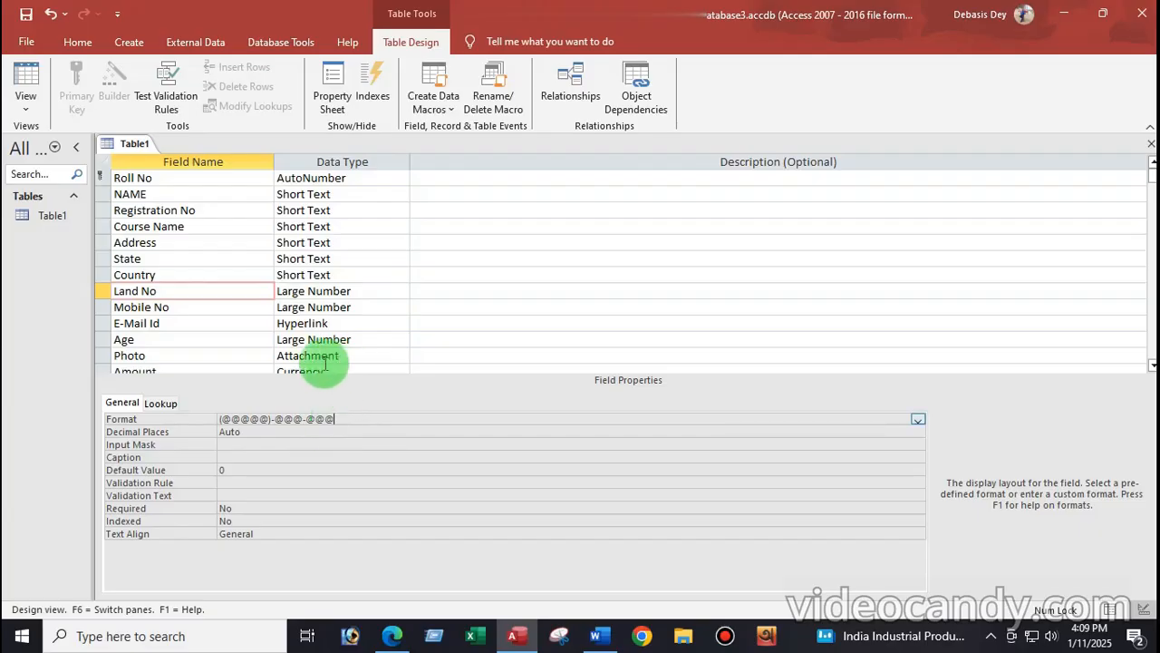
left_click(354, 291)
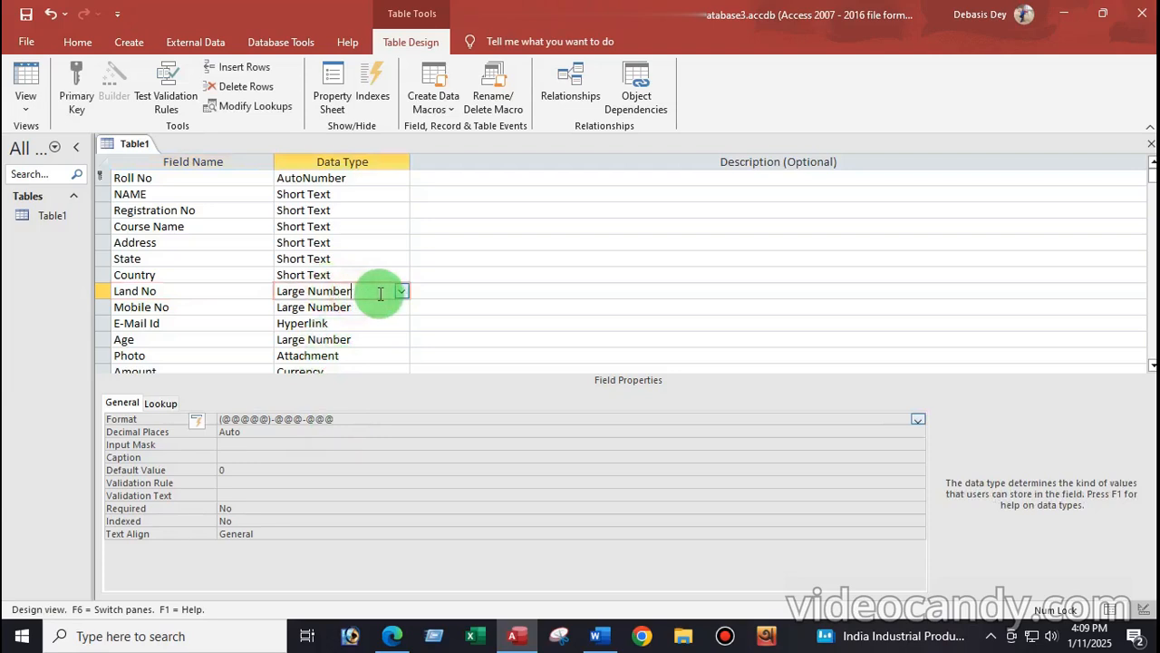
Step: Change Land No to Short Text with a Field Size of 11
left_click(401, 292)
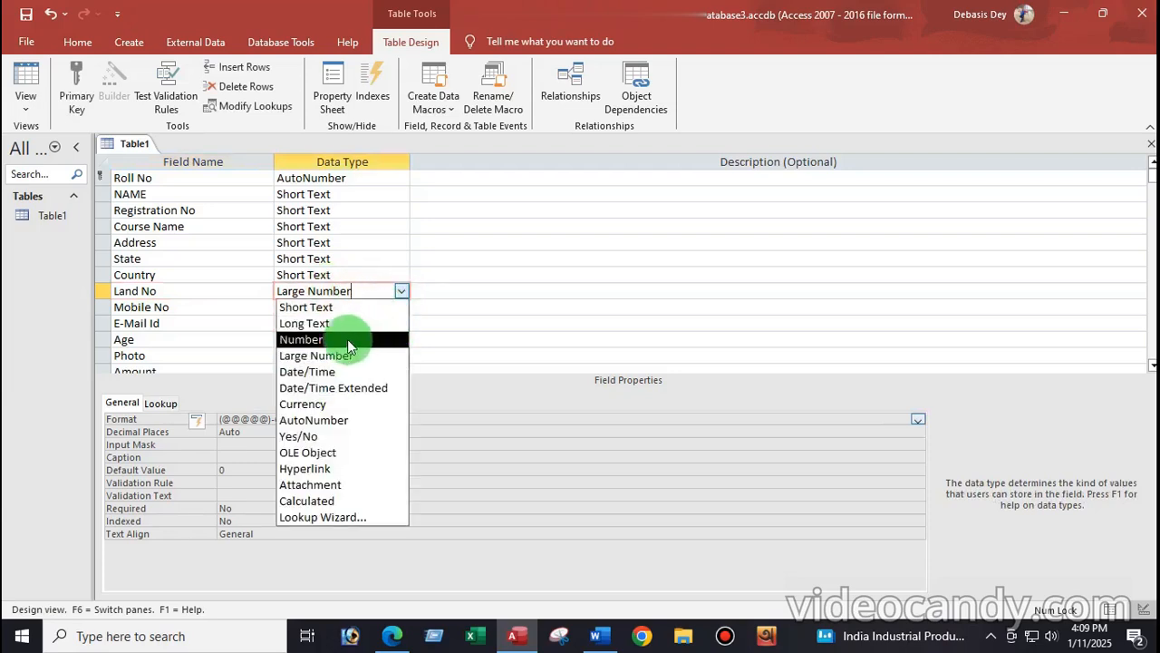
left_click(315, 307)
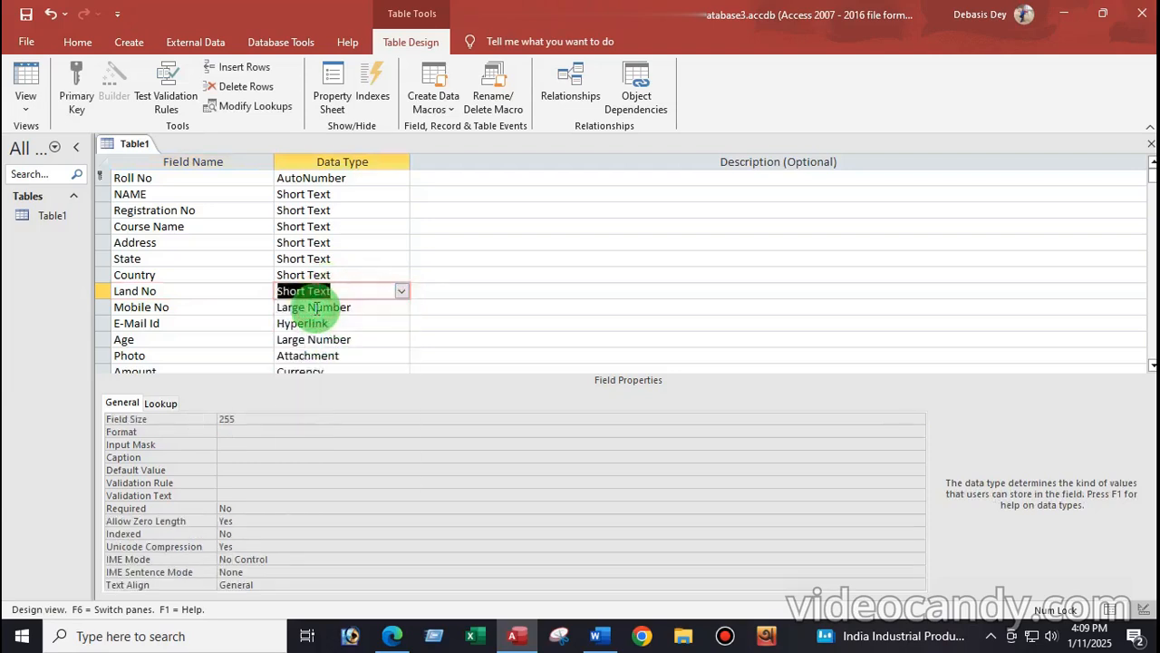
left_click(238, 418)
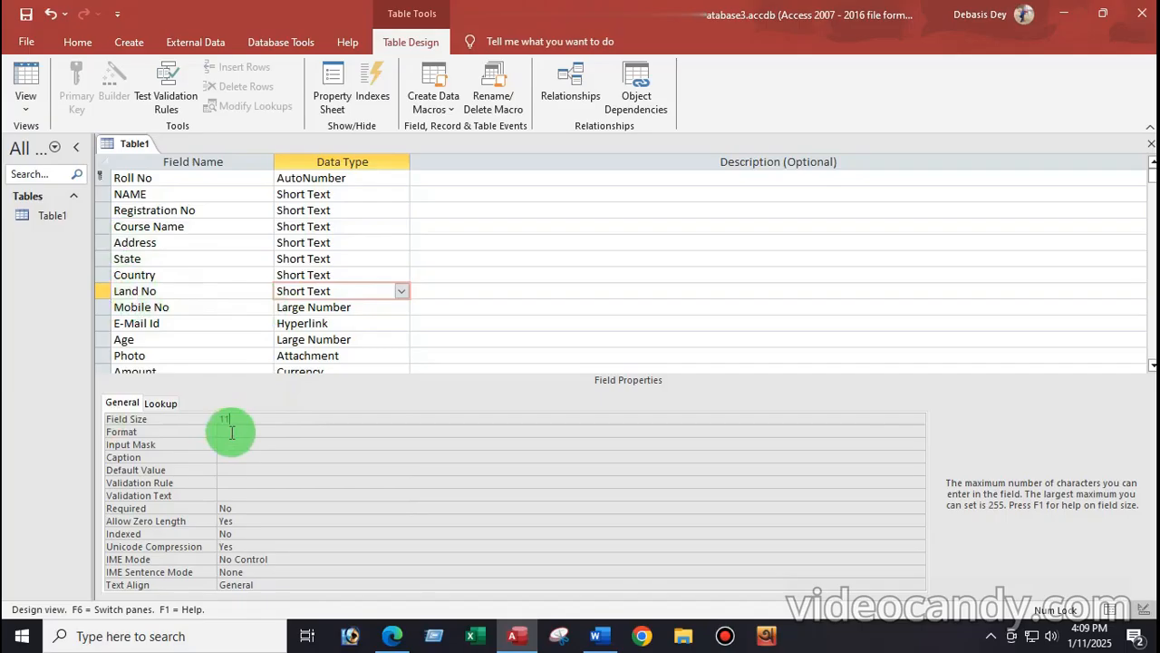
left_click(232, 433)
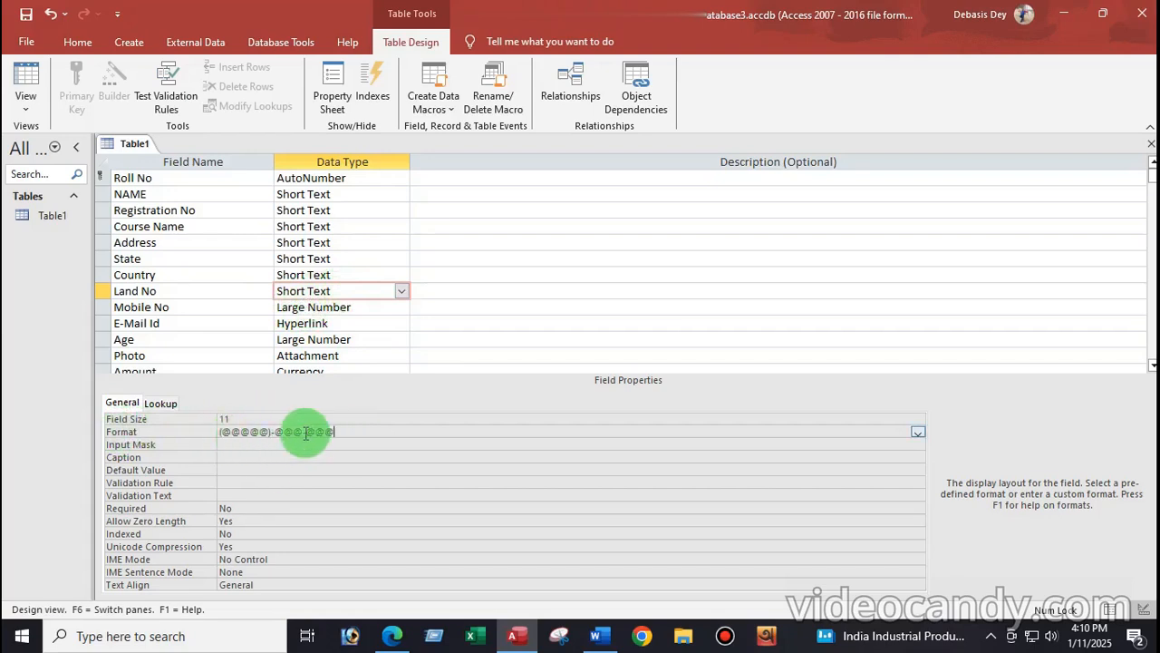
Step: Save Table1 and view it in Datasheet View, widening the Land No column
left_click(22, 111)
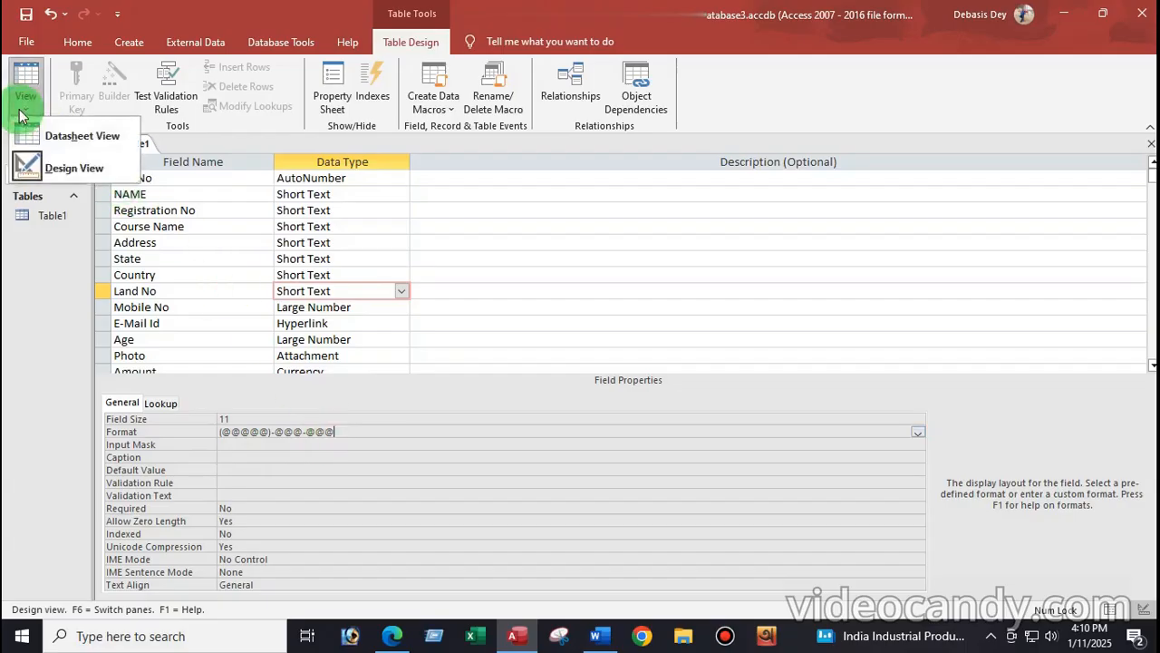
left_click(56, 138)
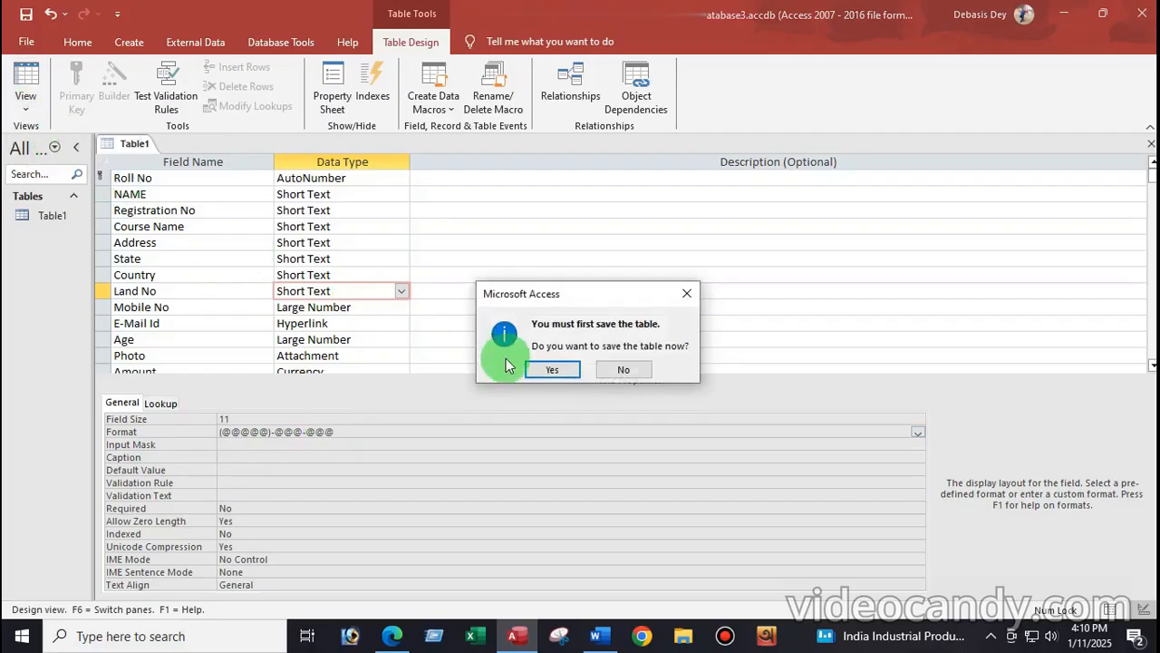
left_click(546, 367)
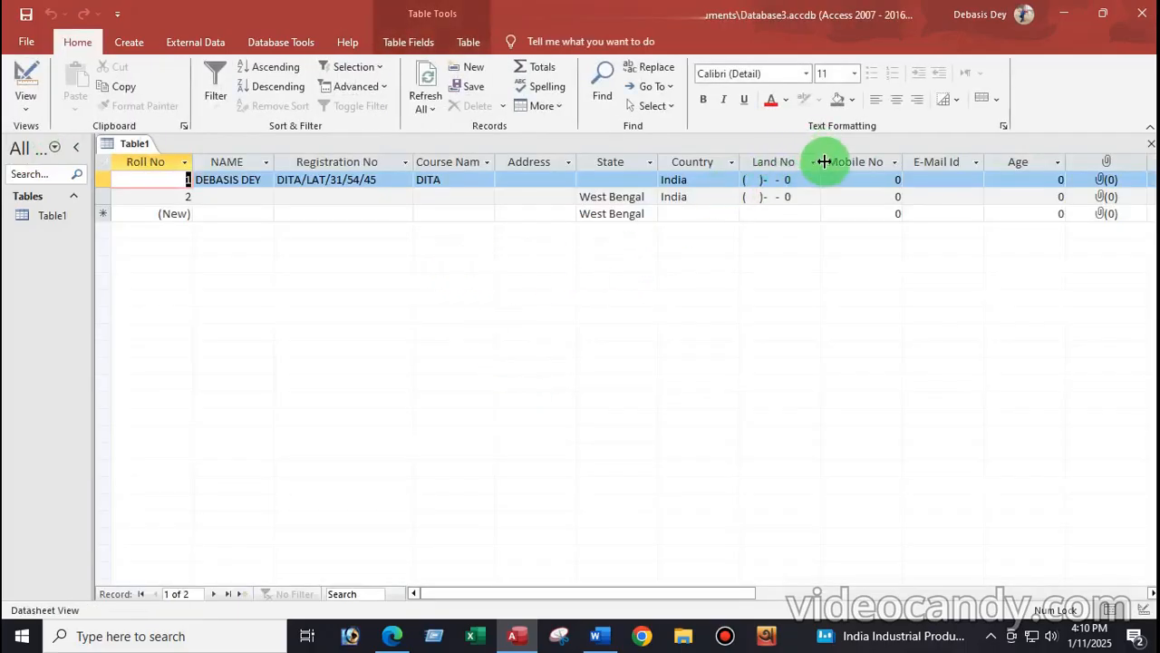
left_click_drag(821, 160, 885, 162)
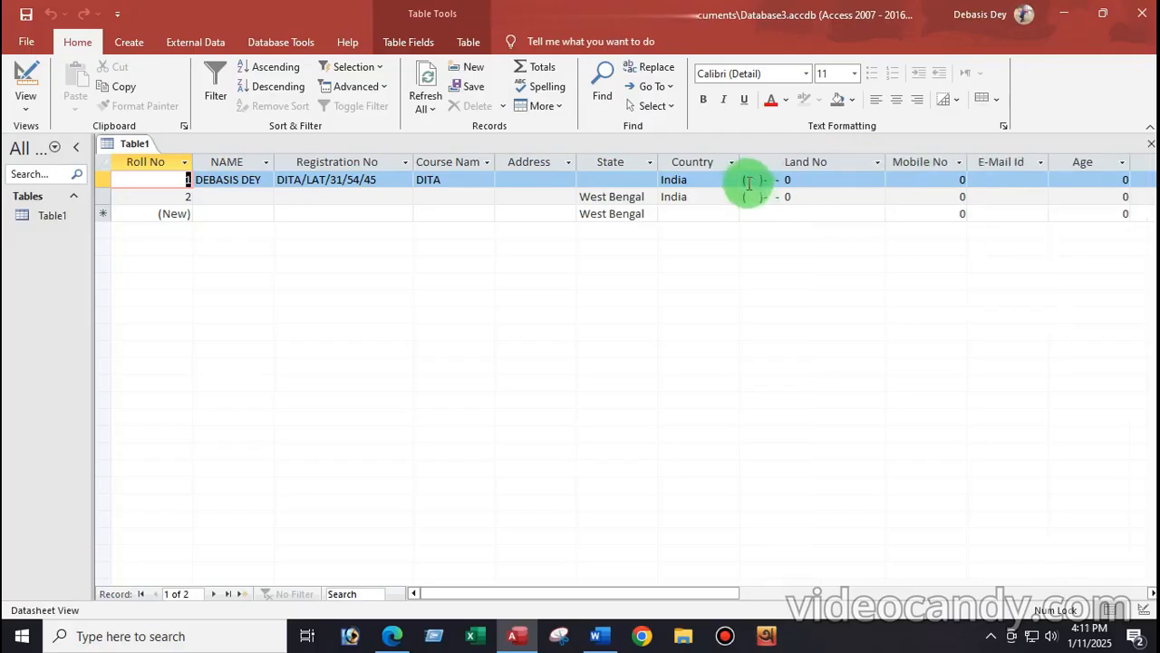
Step: Enter test Land No numbers in records 1 and 2 to check the pattern
left_click(746, 179)
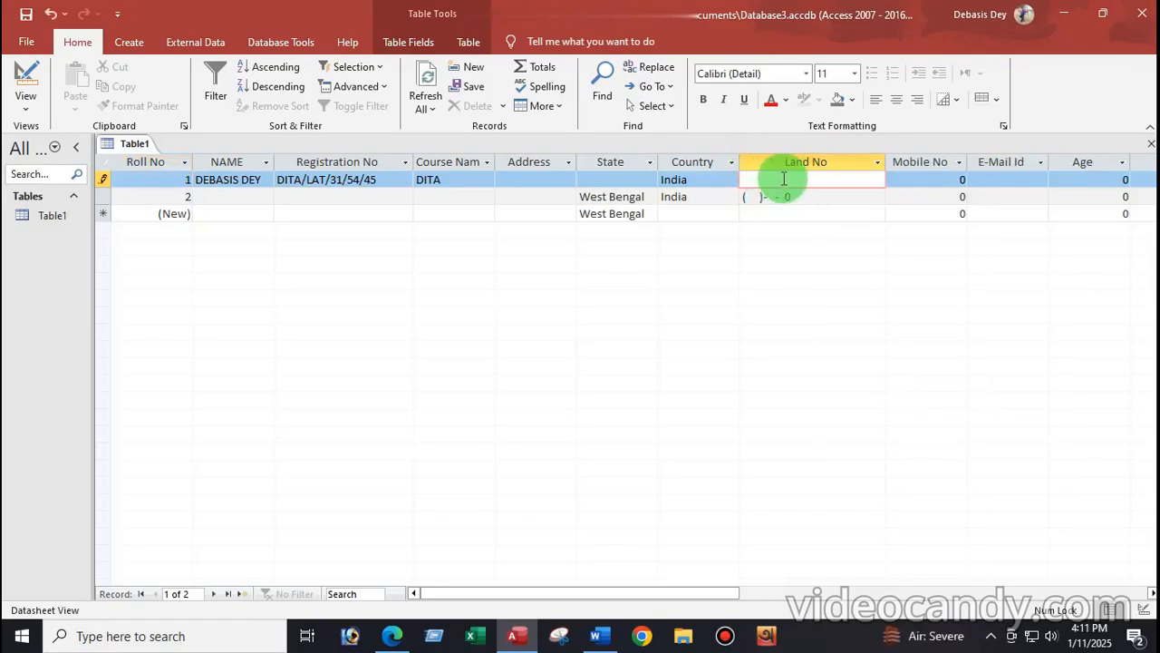
left_click(798, 196)
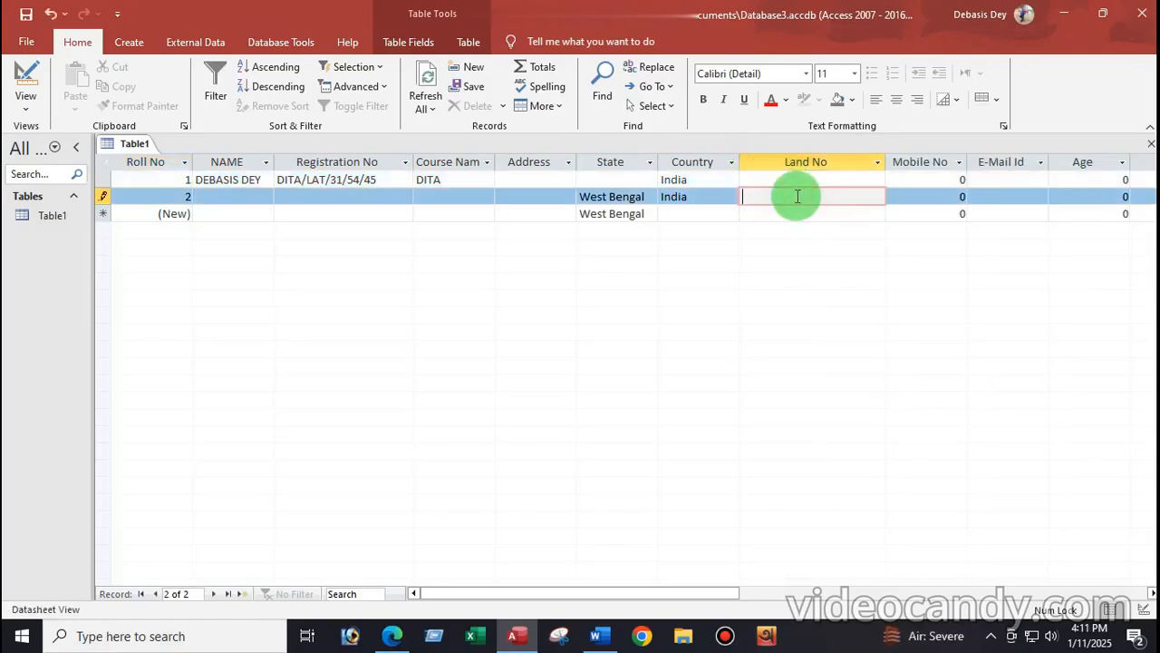
left_click(748, 178)
left_click(752, 194)
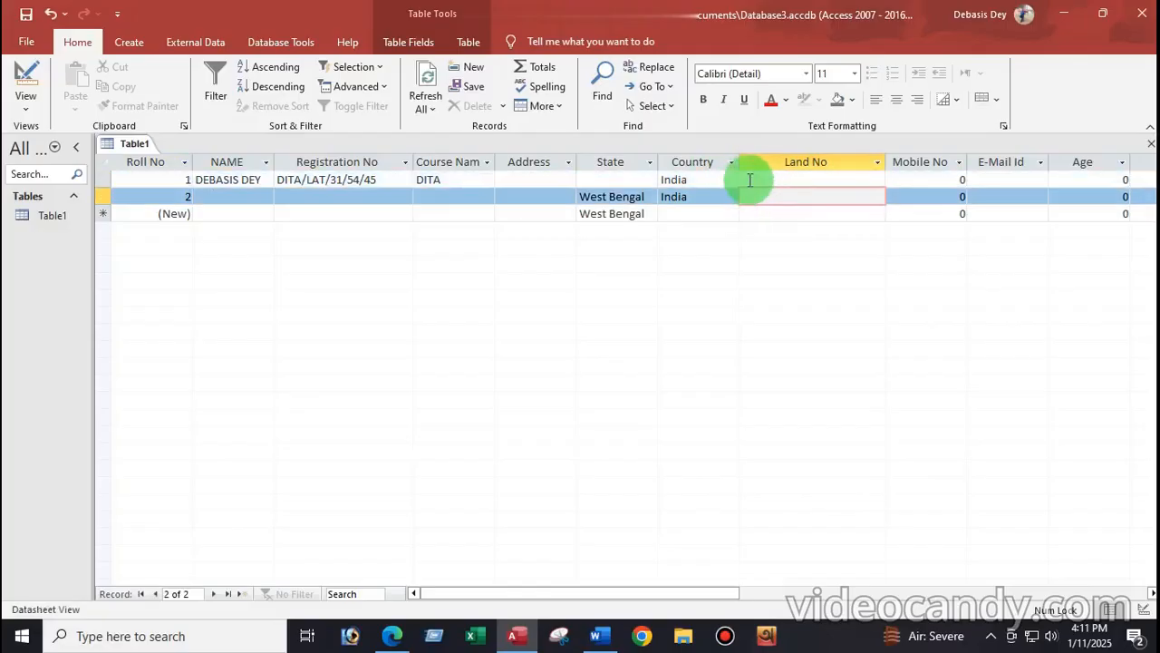
left_click(745, 179)
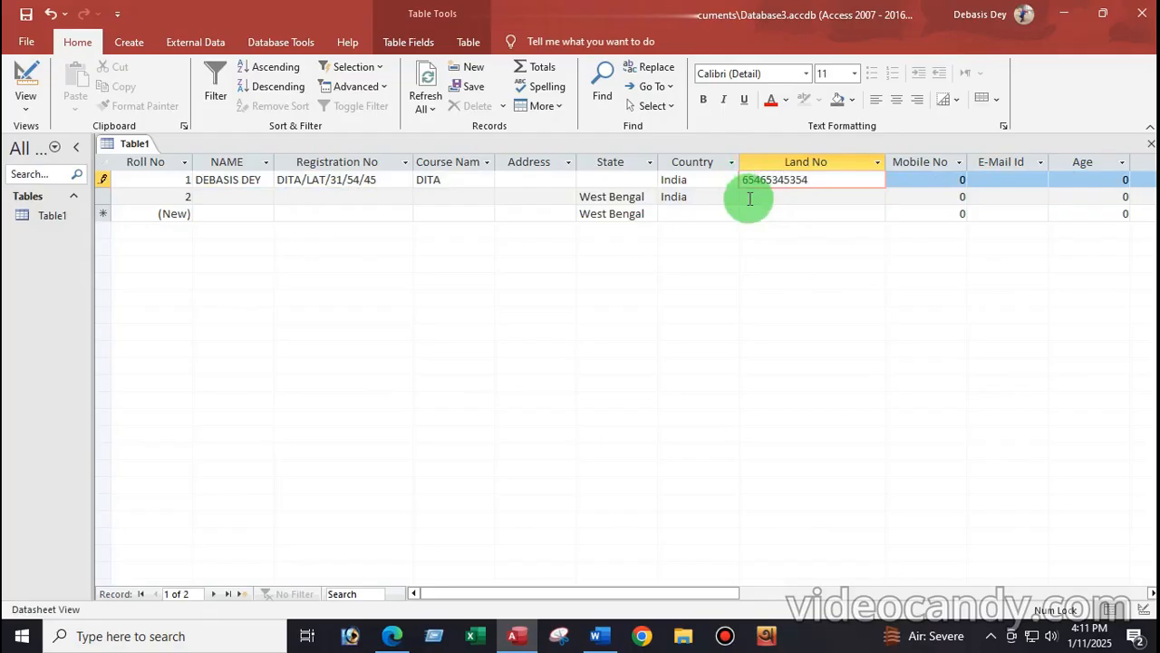
left_click(750, 198)
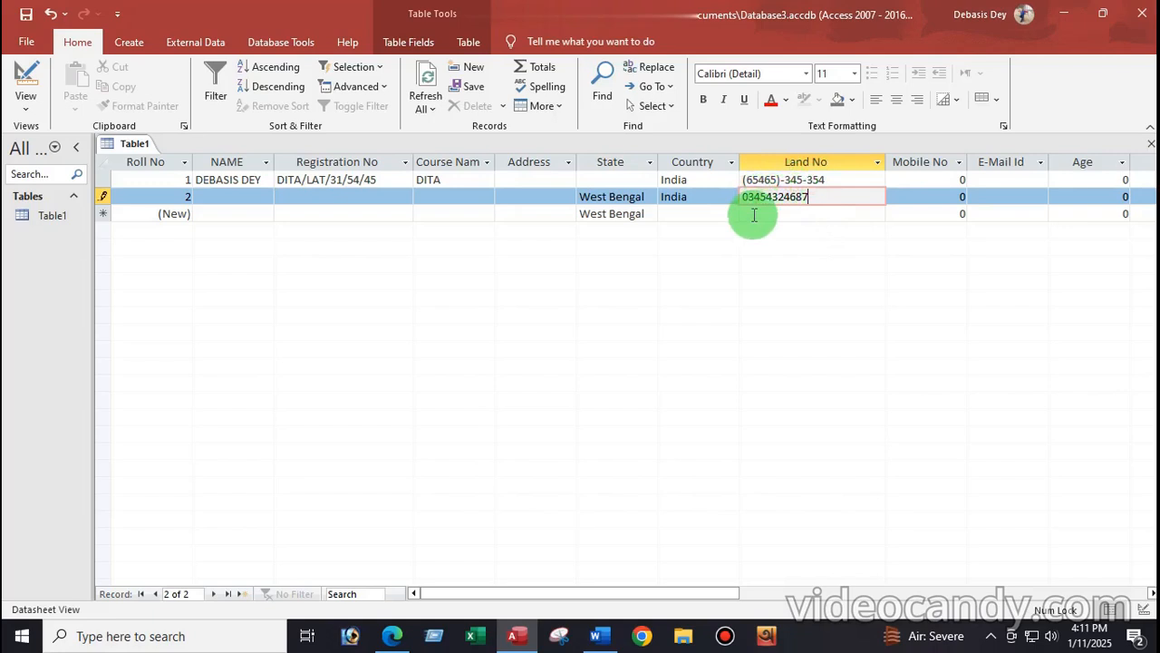
left_click(754, 214)
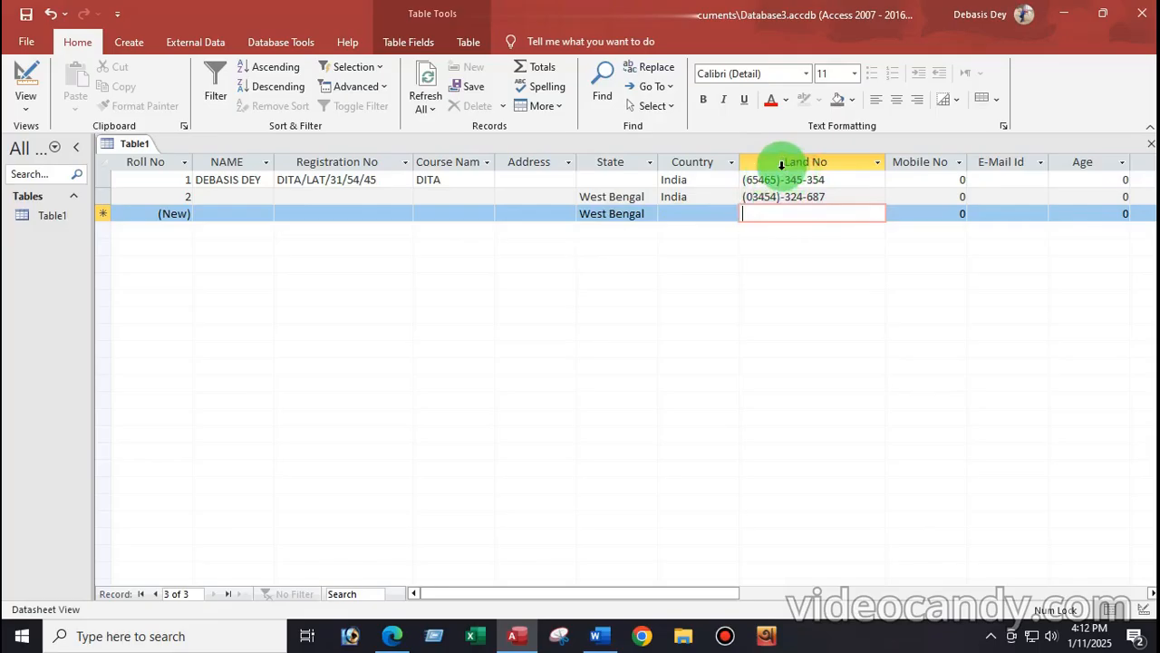
Step: Erase both test Land No values and return Table1 to Design View
left_click(831, 198)
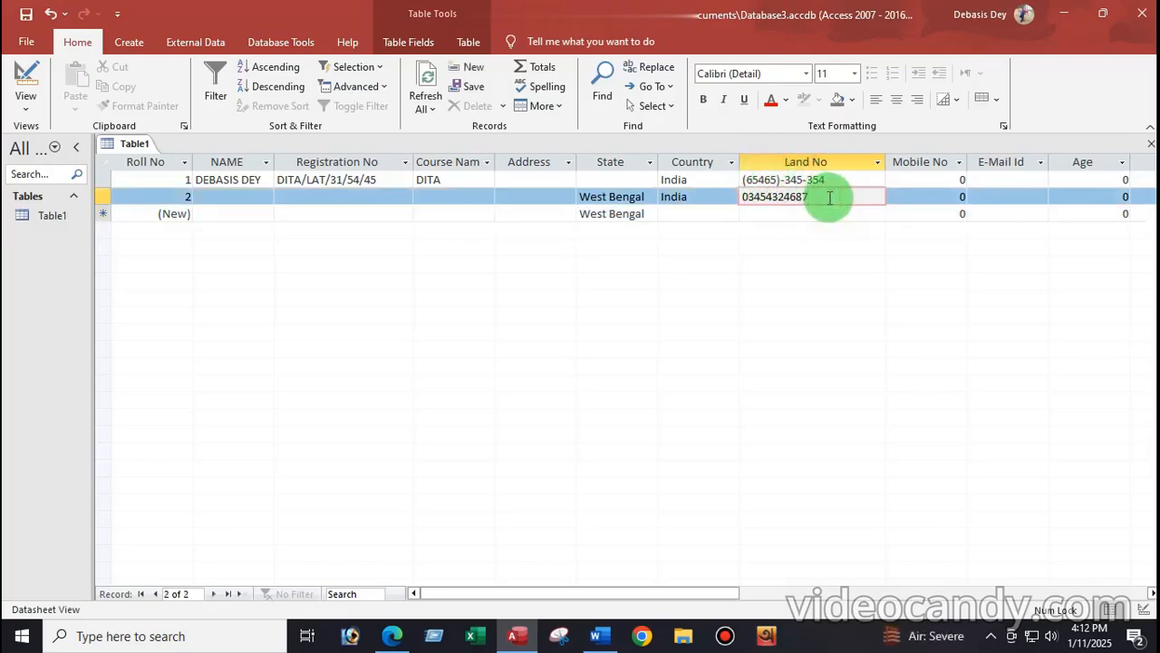
key("BackSpace")
key("BackSpace")
key("BackSpace")
key("BackSpace")
key("BackSpace")
key("BackSpace")
key("BackSpace")
key("BackSpace")
key("BackSpace")
key("BackSpace")
left_click(832, 179)
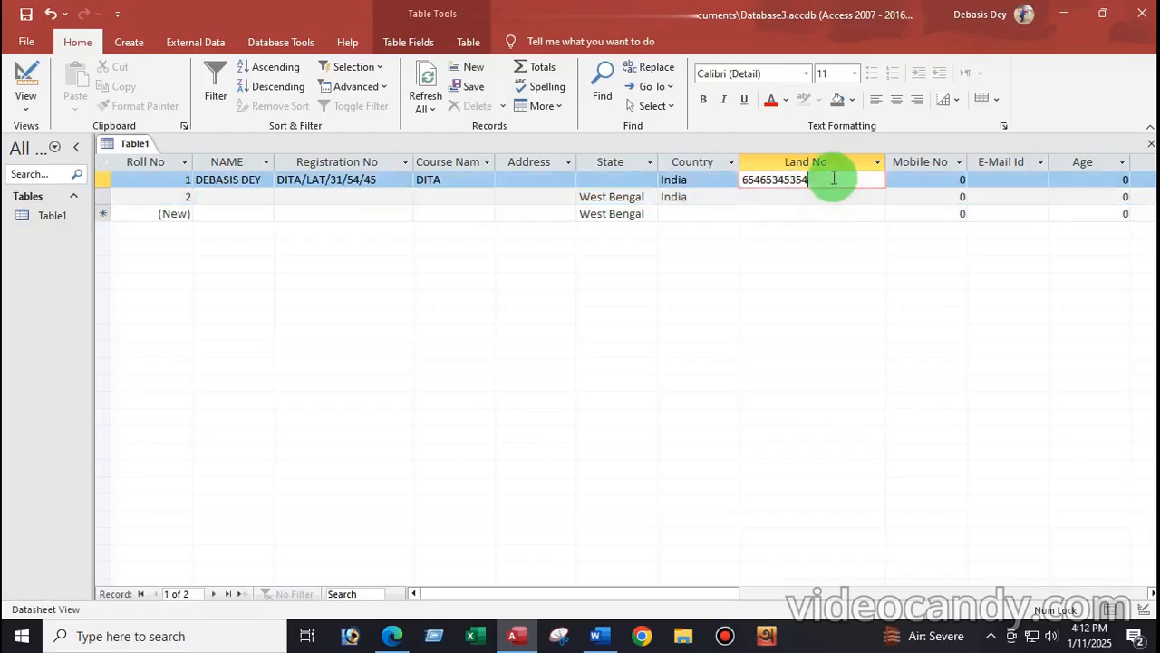
key("BackSpace")
key("BackSpace")
key("BackSpace")
key("BackSpace")
key("BackSpace")
key("BackSpace")
key("BackSpace")
key("BackSpace")
key("BackSpace")
key("BackSpace")
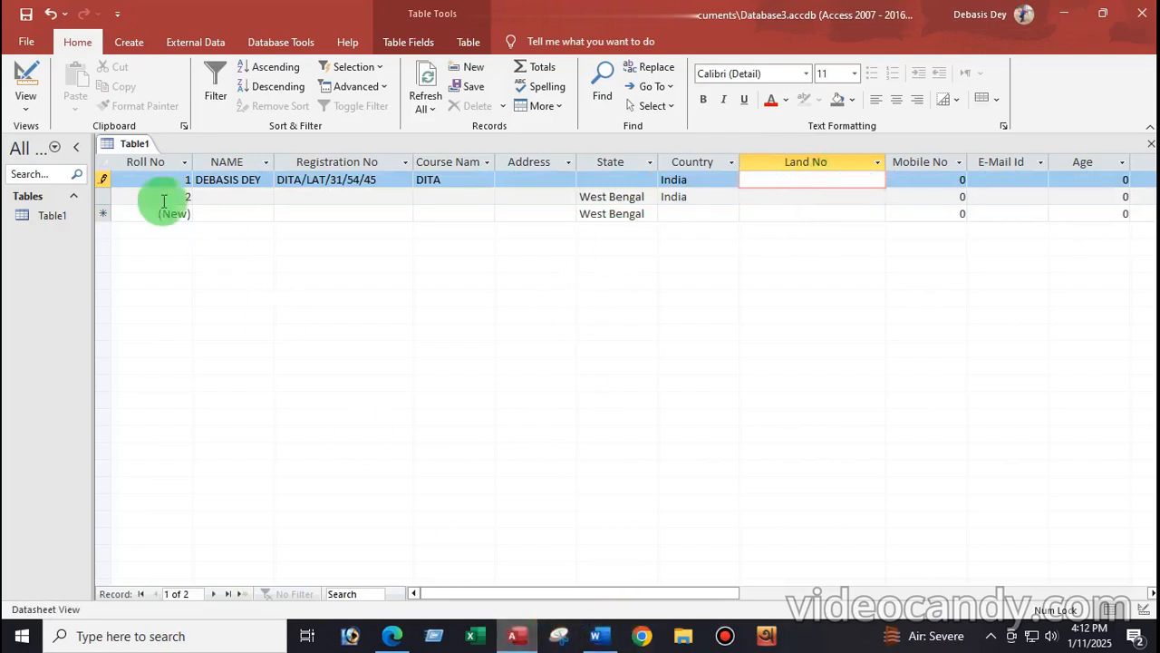
left_click(20, 111)
left_click(55, 166)
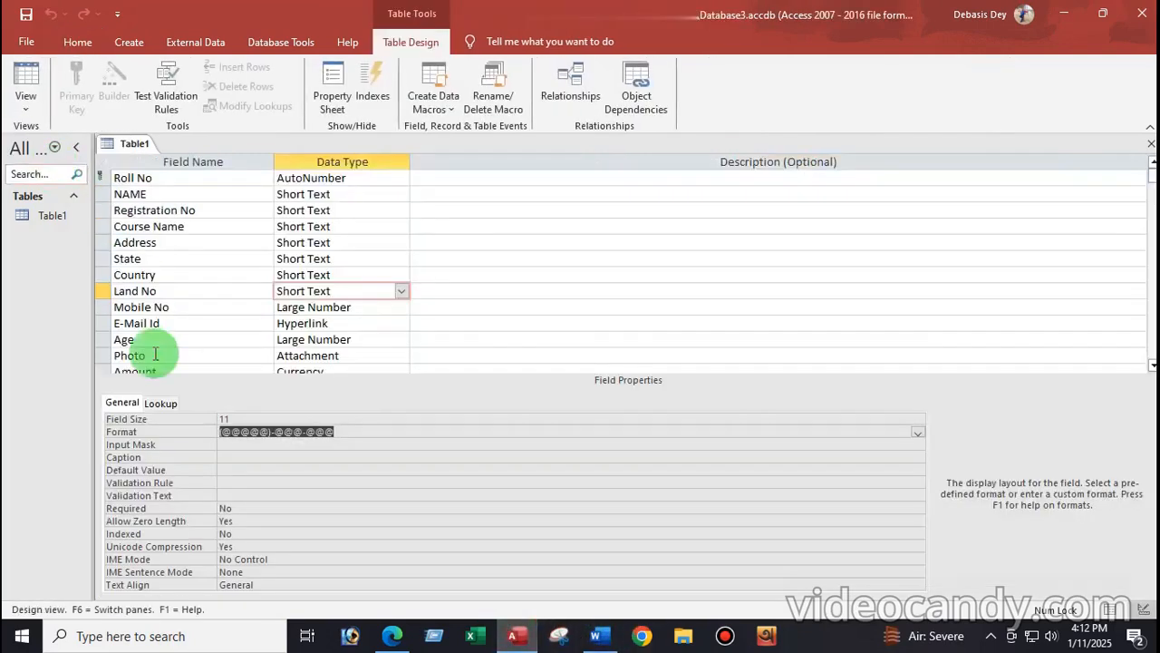
Step: Clear Land No's format, set Field Size 20, and enter input mask "(03454)"-000-000
left_click(349, 433)
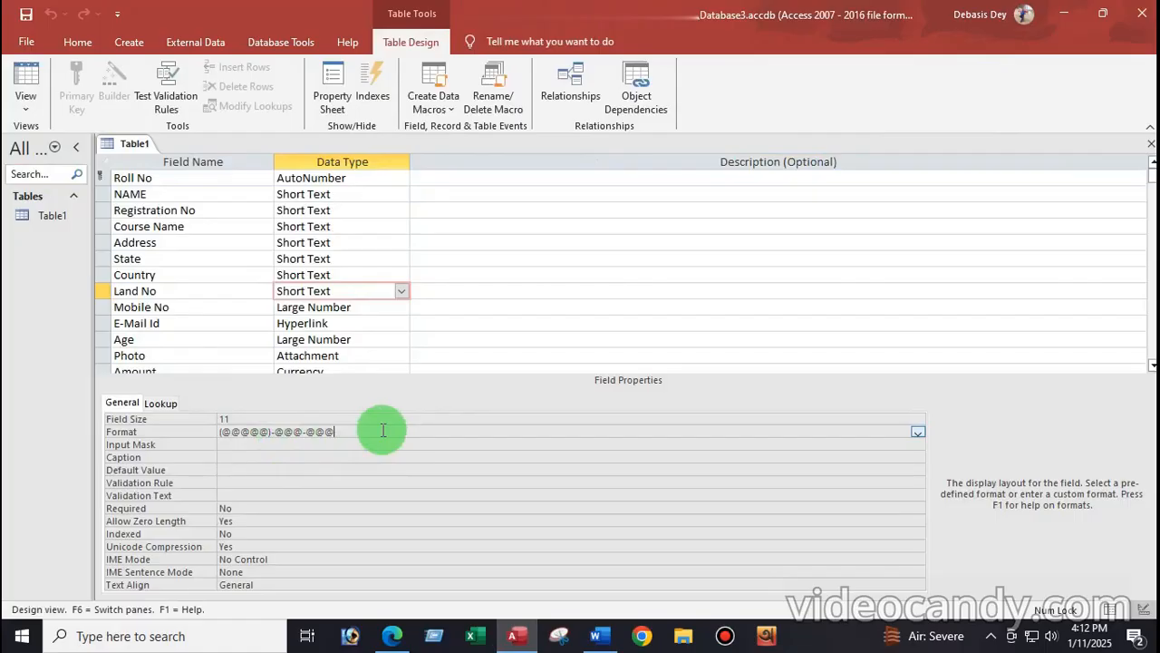
key("BackSpace")
key("BackSpace")
key("BackSpace")
key("BackSpace")
key("BackSpace")
key("BackSpace")
key("BackSpace")
key("BackSpace")
key("BackSpace")
key("BackSpace")
key("BackSpace")
key("BackSpace")
key("BackSpace")
key("BackSpace")
key("BackSpace")
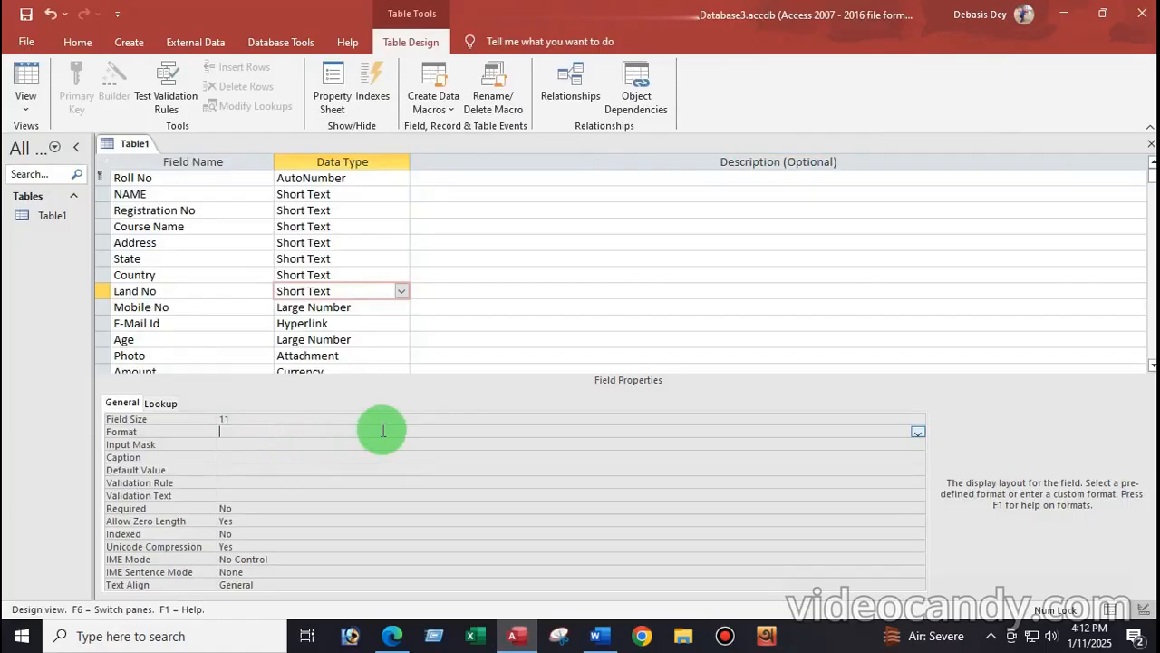
left_click(239, 420)
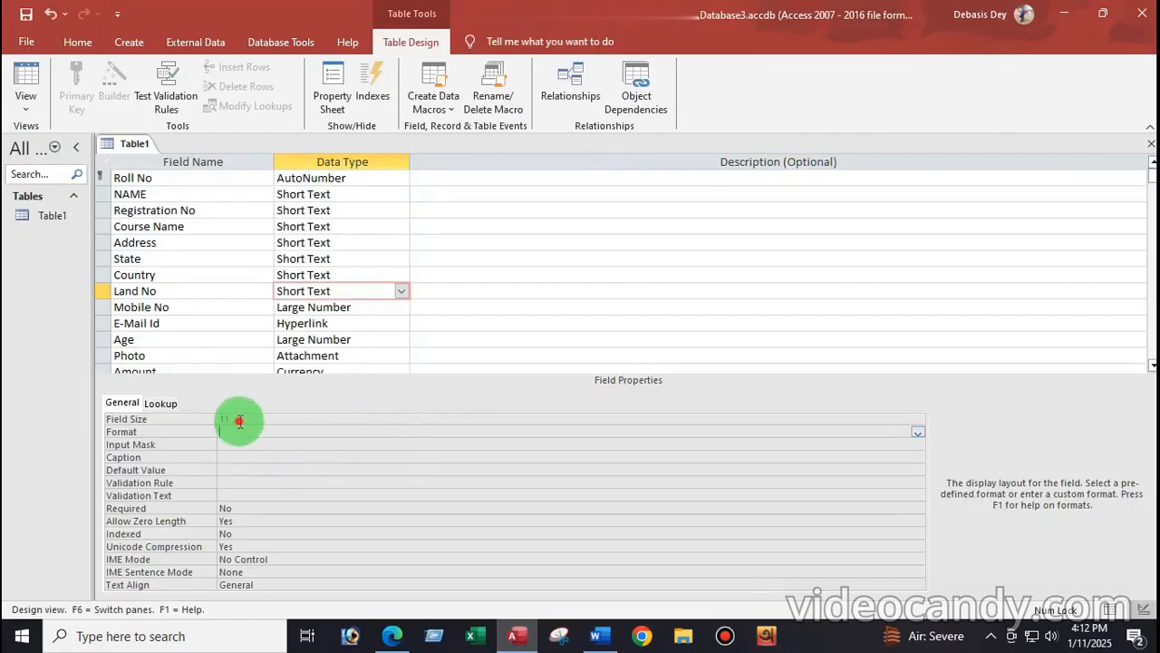
key("BackSpace")
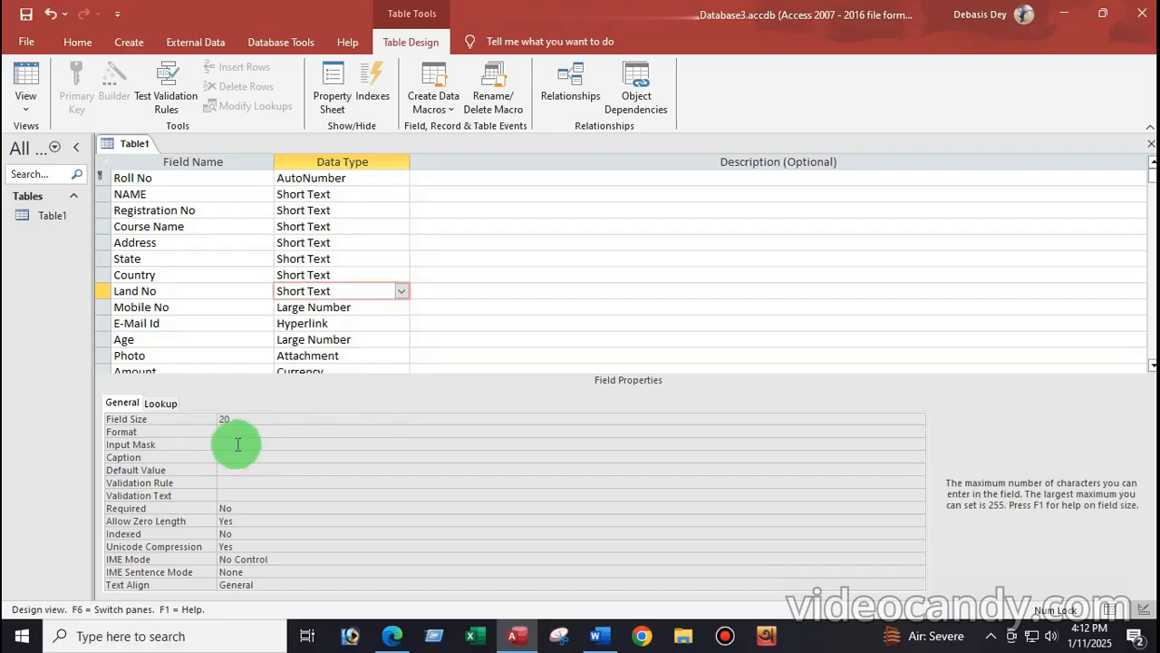
left_click(237, 444)
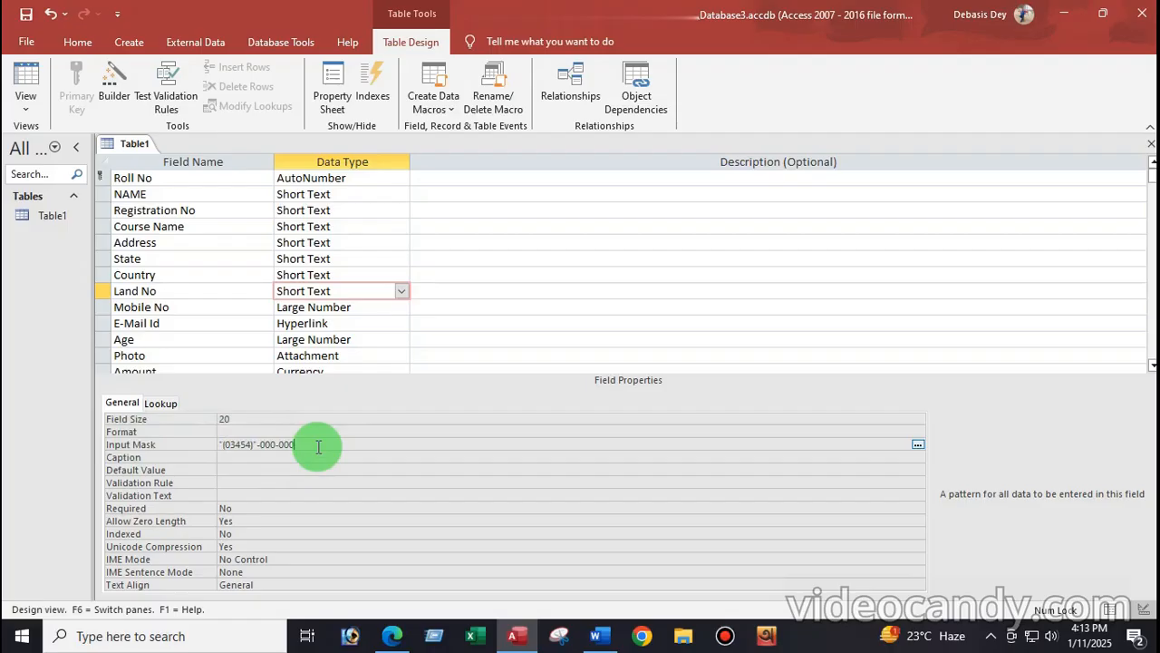
Step: Save Table1 and switch it to Datasheet View to test the mask
left_click(22, 107)
left_click(56, 141)
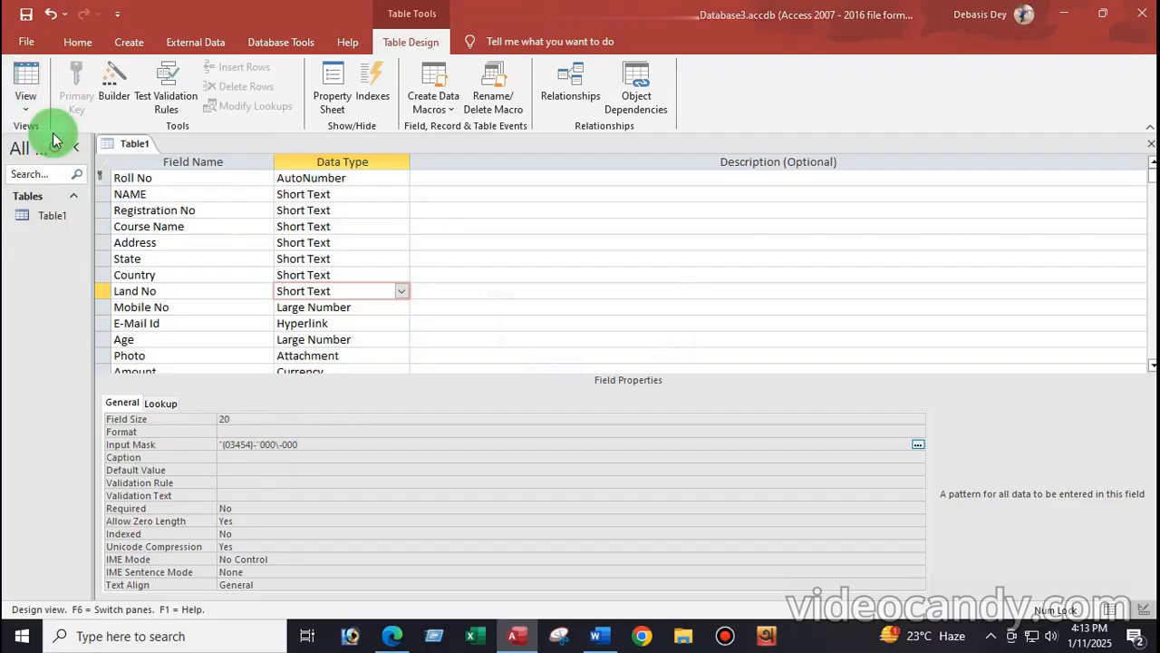
left_click(538, 370)
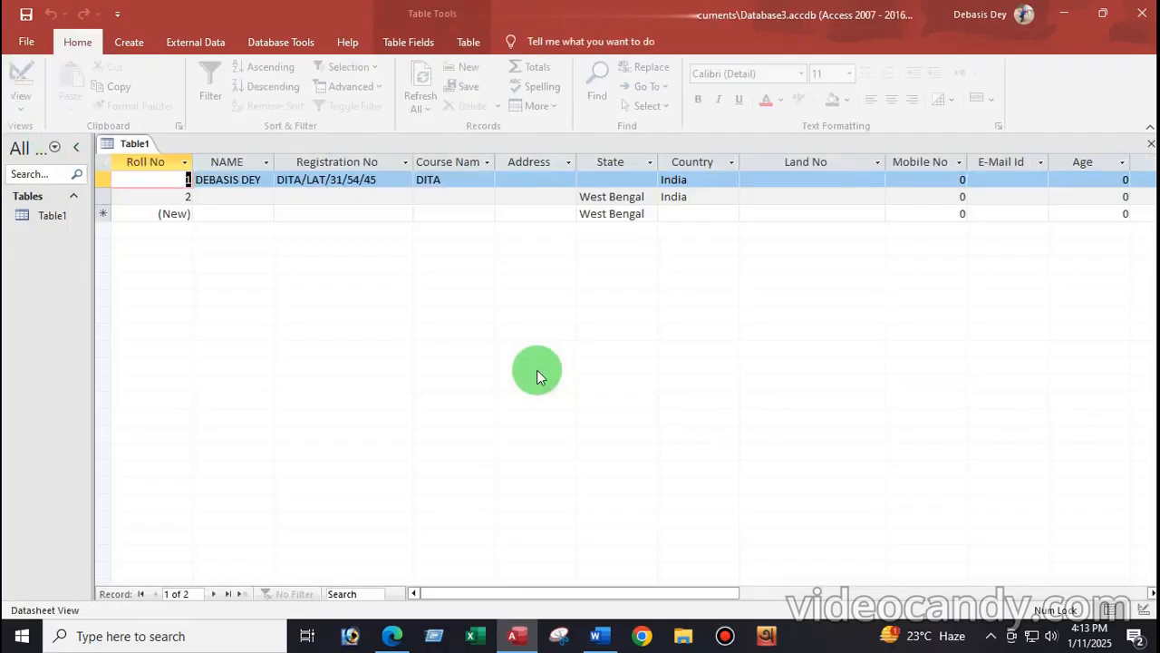
Step: Enter three masked Land No test values after the (03454) prefix in records 1–3
left_click(748, 179)
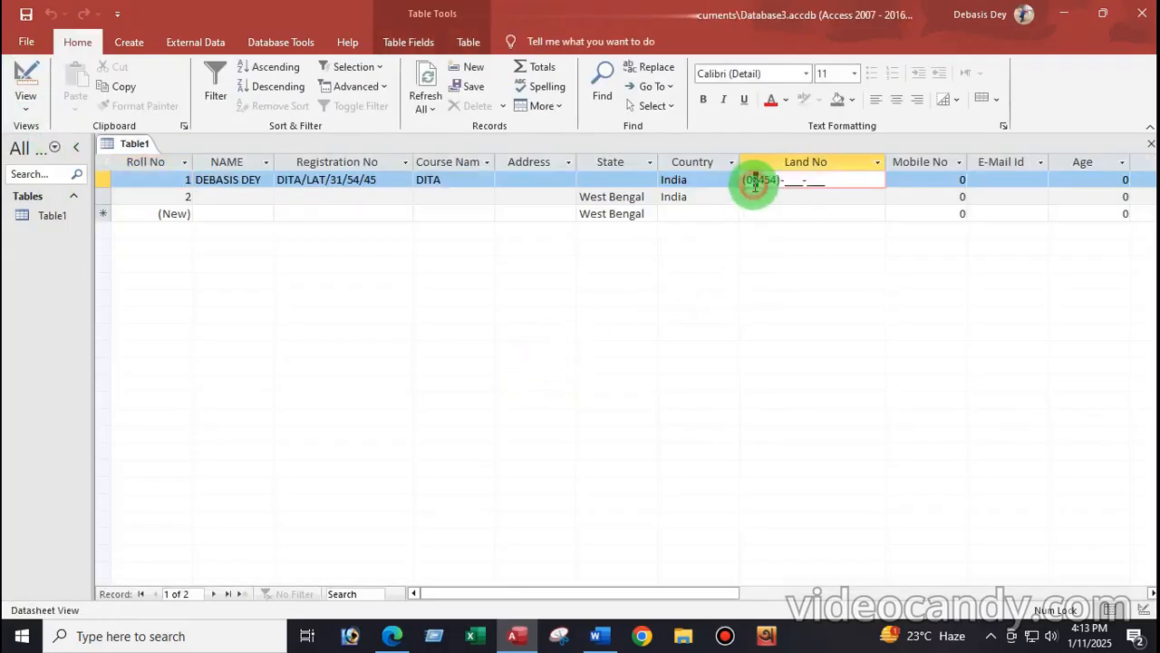
type("03454")
left_click(782, 182)
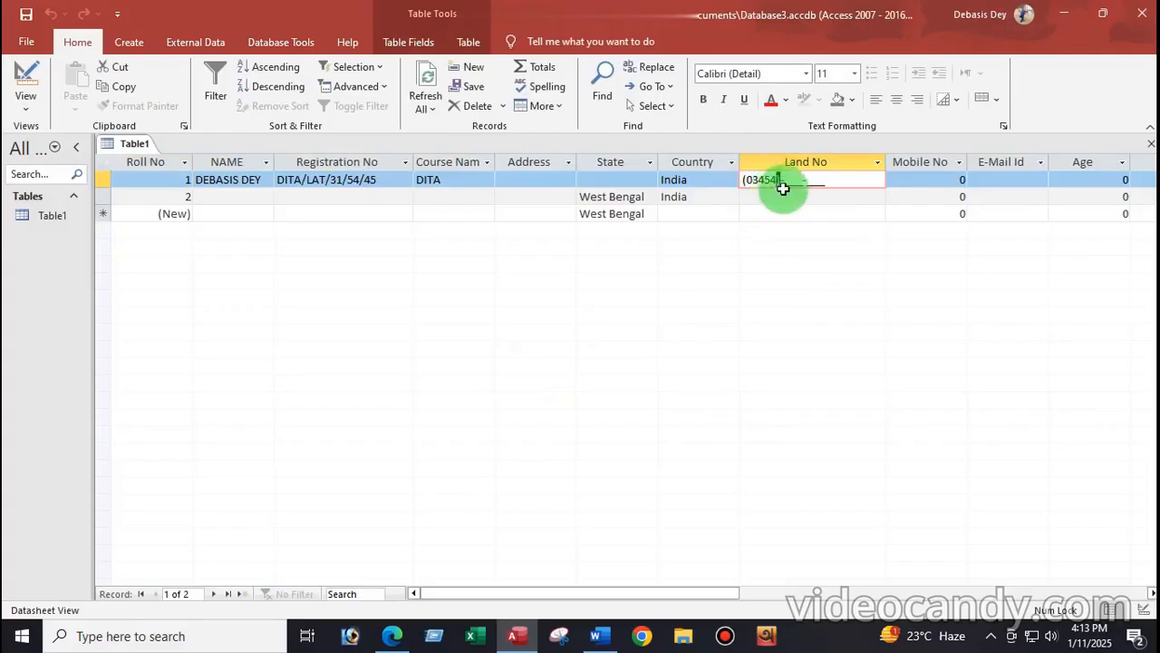
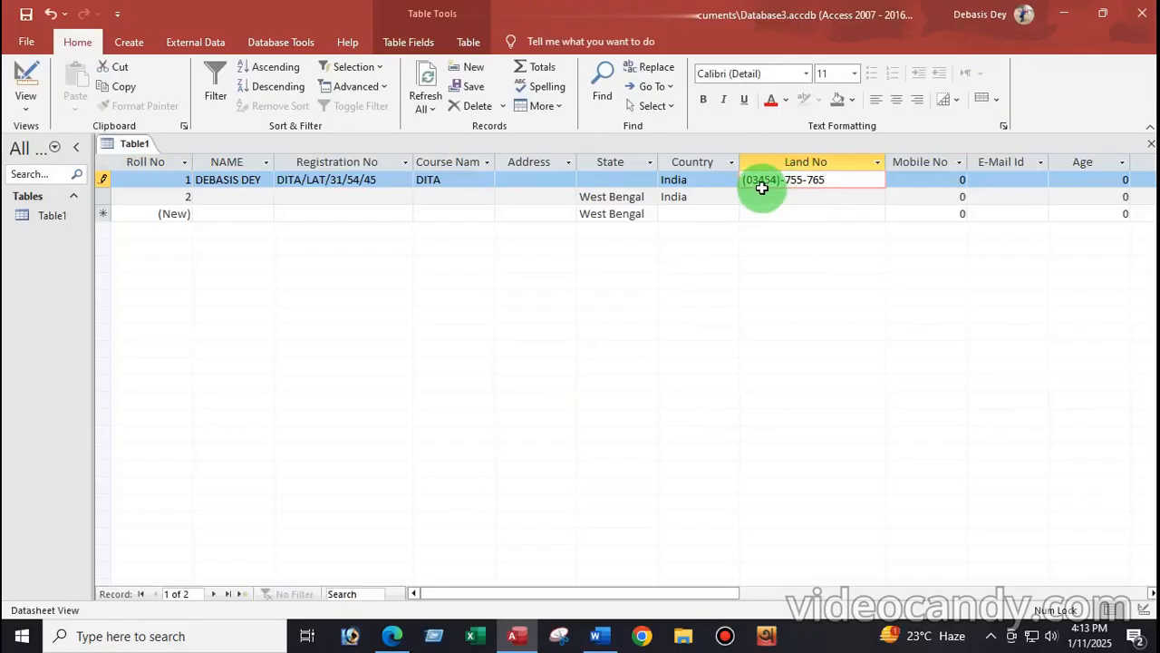
left_click(749, 196)
type("456456")
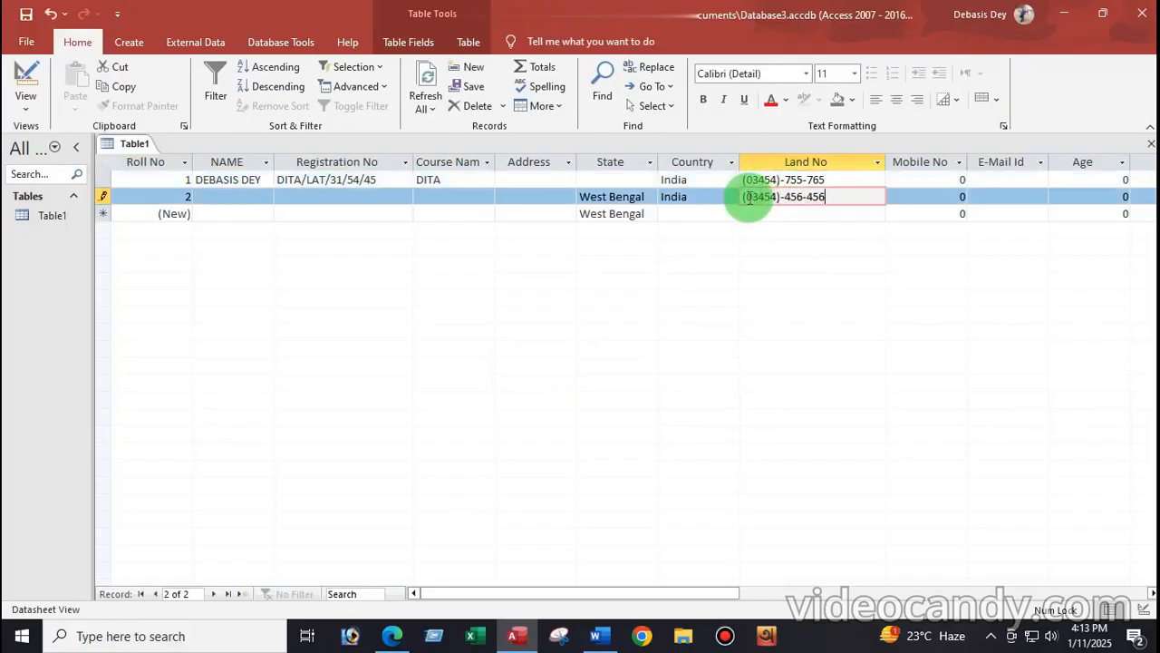
key("Down")
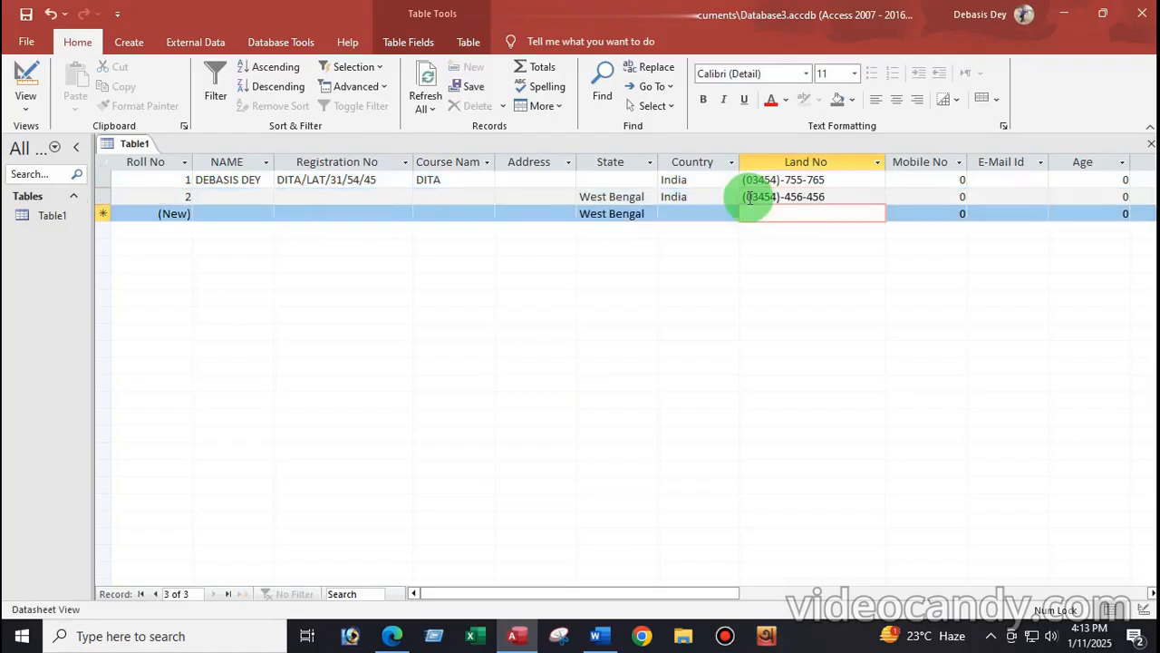
type("654654")
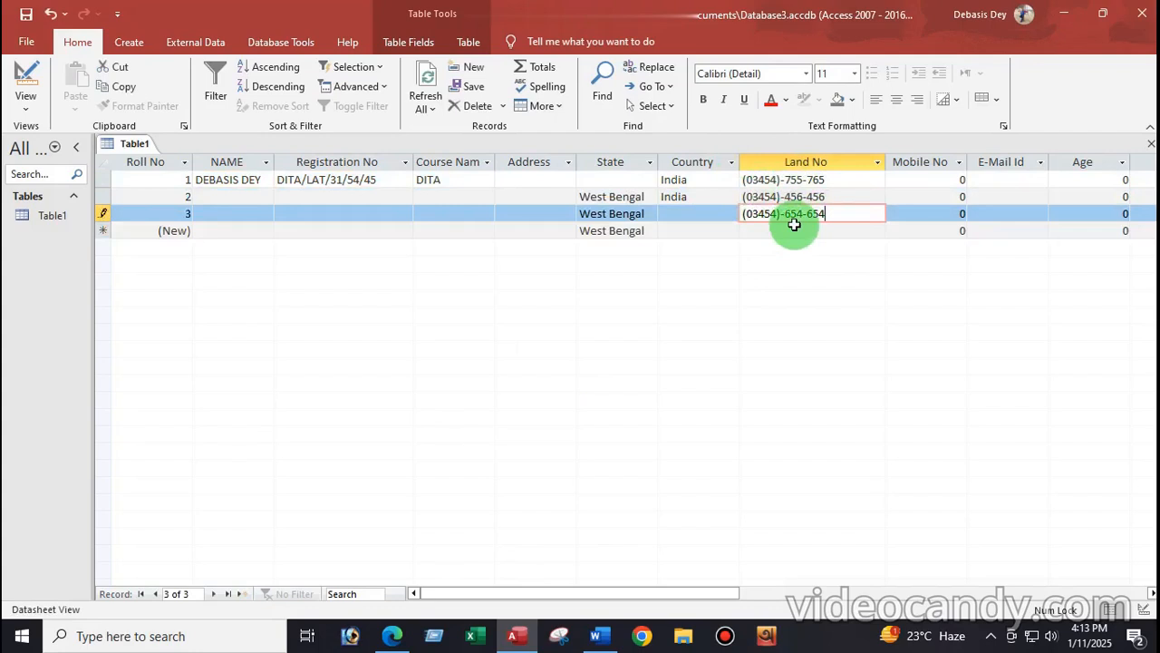
left_click(945, 182)
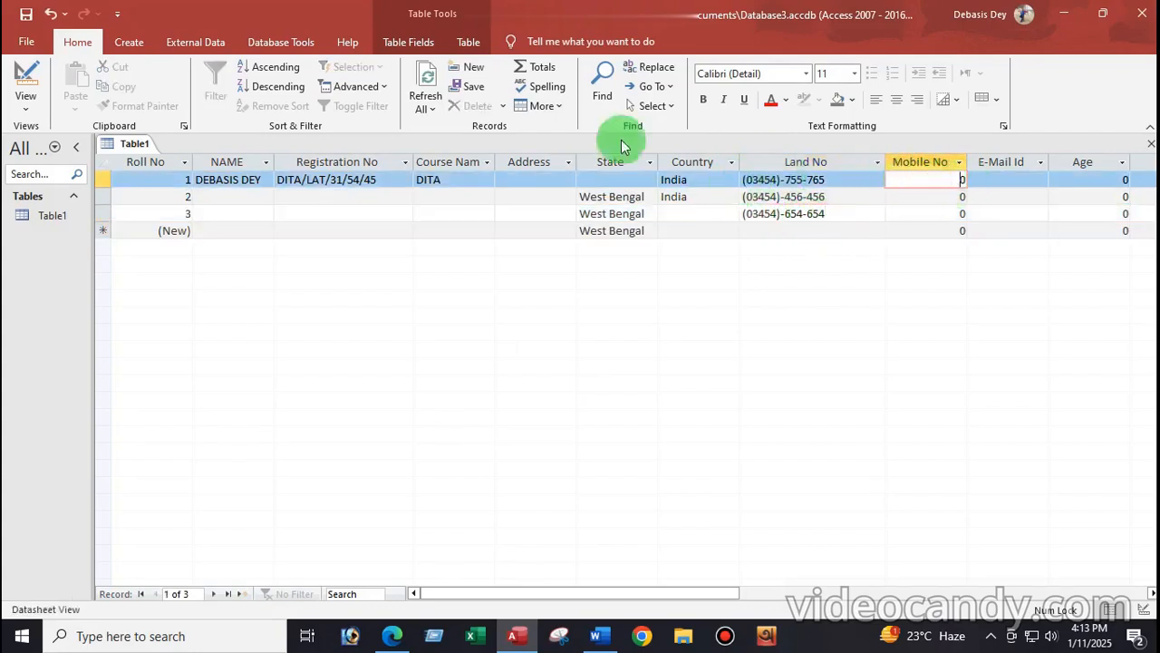
Step: Return to Design View, select Mobile No, and bring up the Word condition notes
left_click(23, 99)
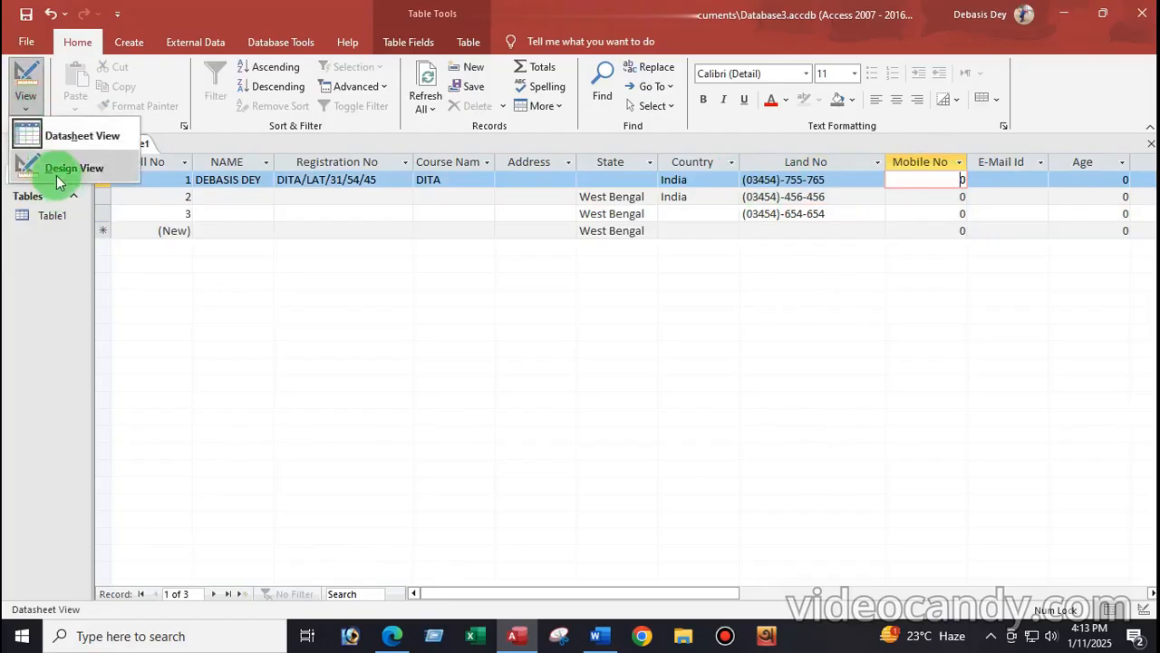
left_click(59, 167)
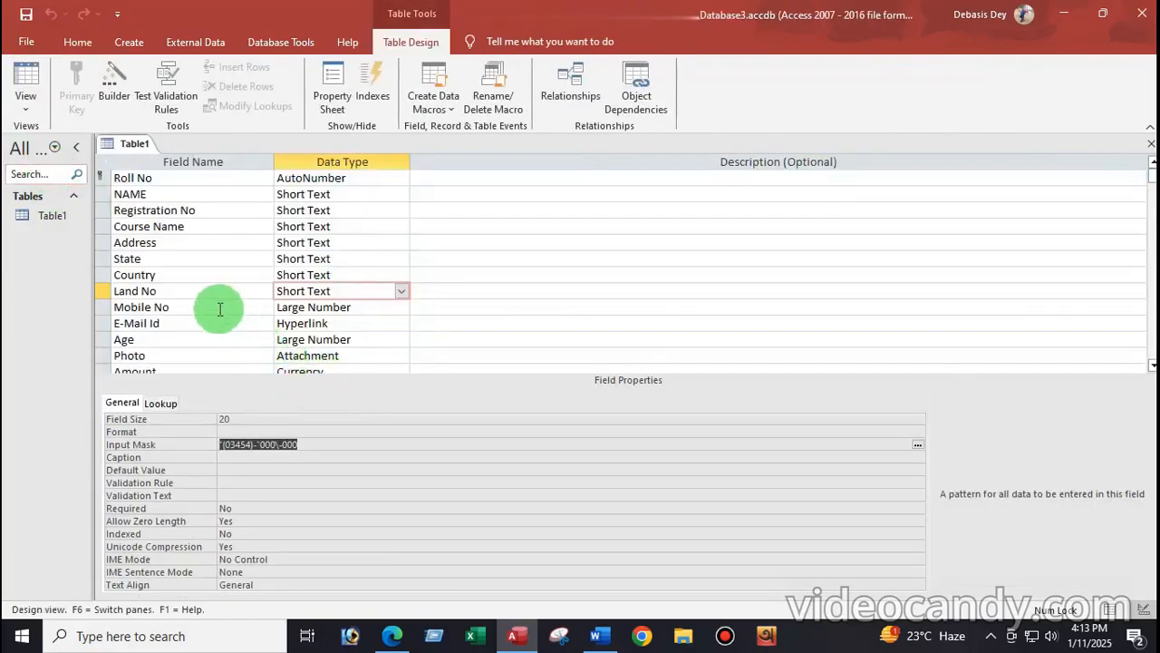
left_click(218, 306)
left_click(601, 638)
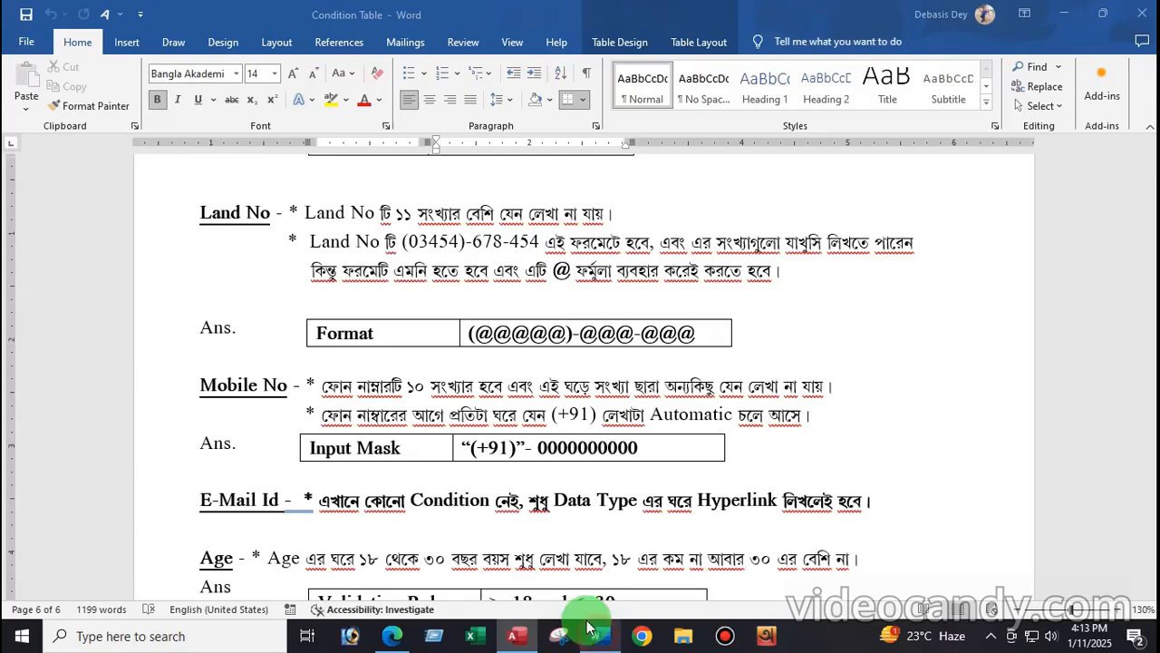
Step: Read the Mobile No input-mask rule in Word, then return to Access
scroll(414, 380, "down", 3)
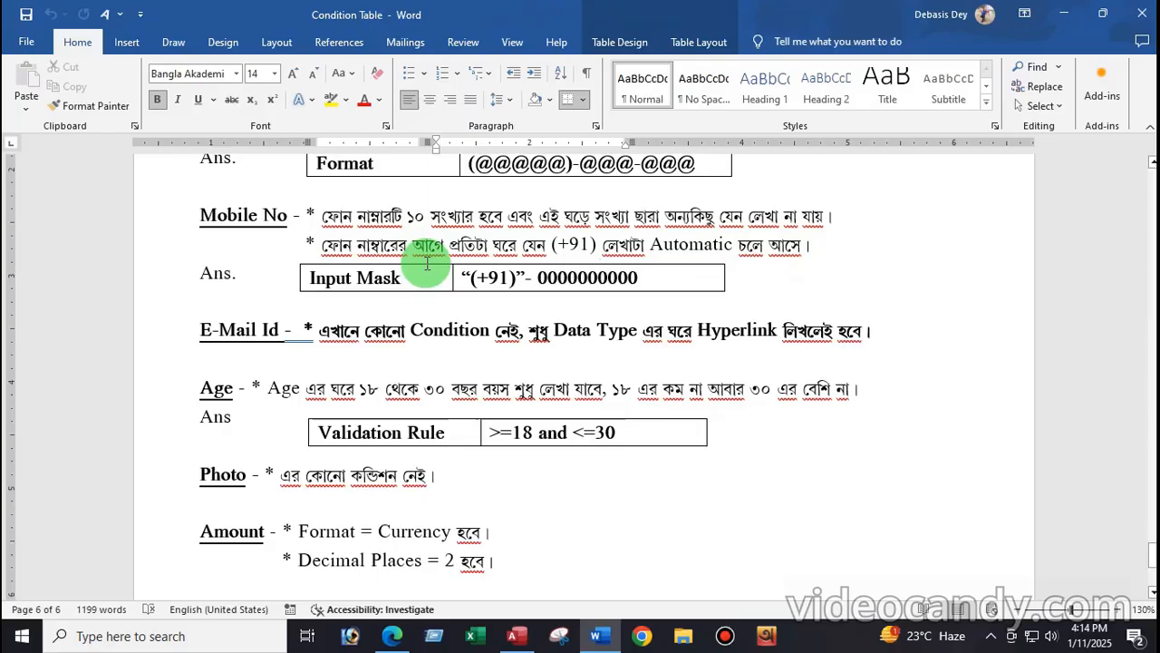
left_click(500, 638)
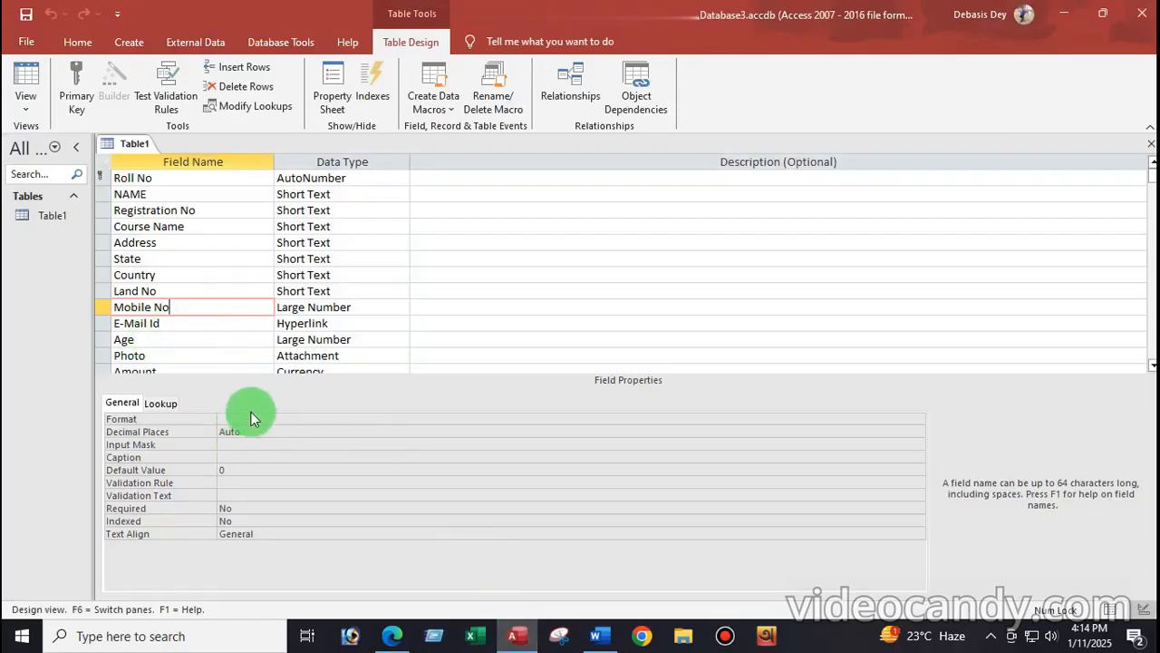
left_click(233, 444)
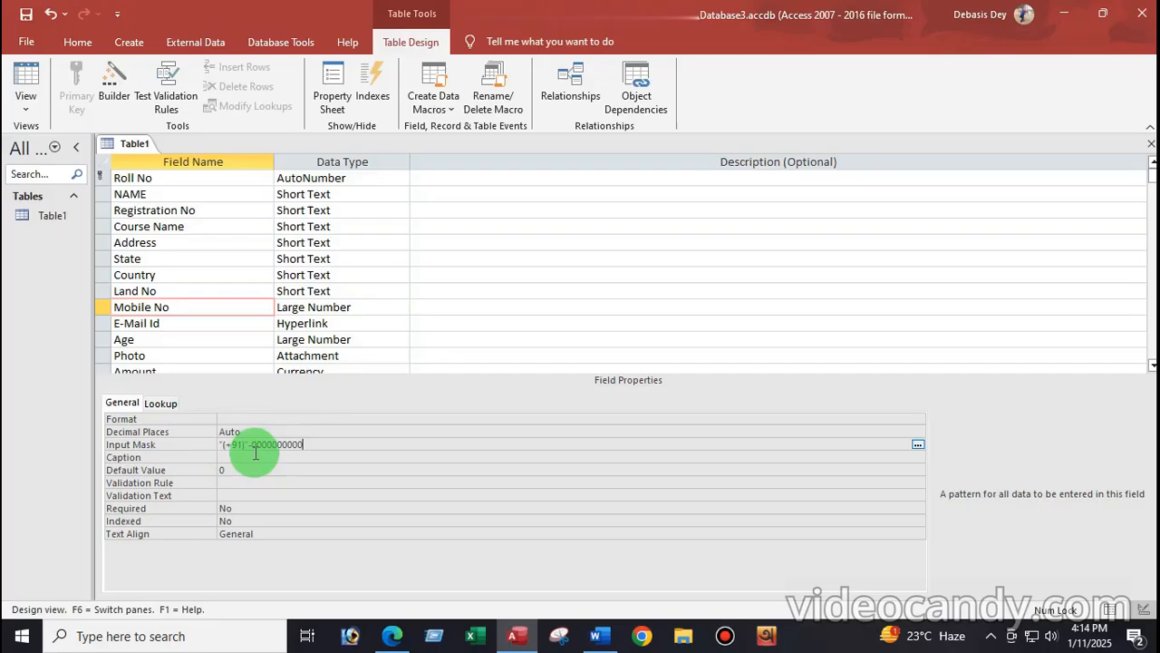
left_click(26, 109)
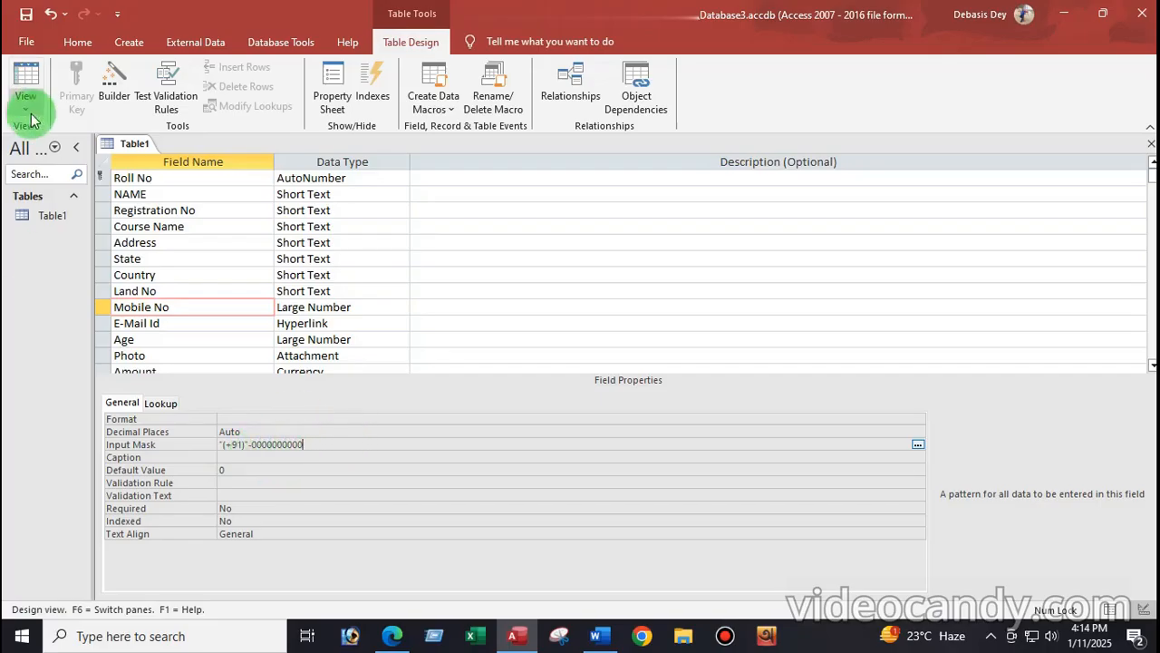
left_click(53, 138)
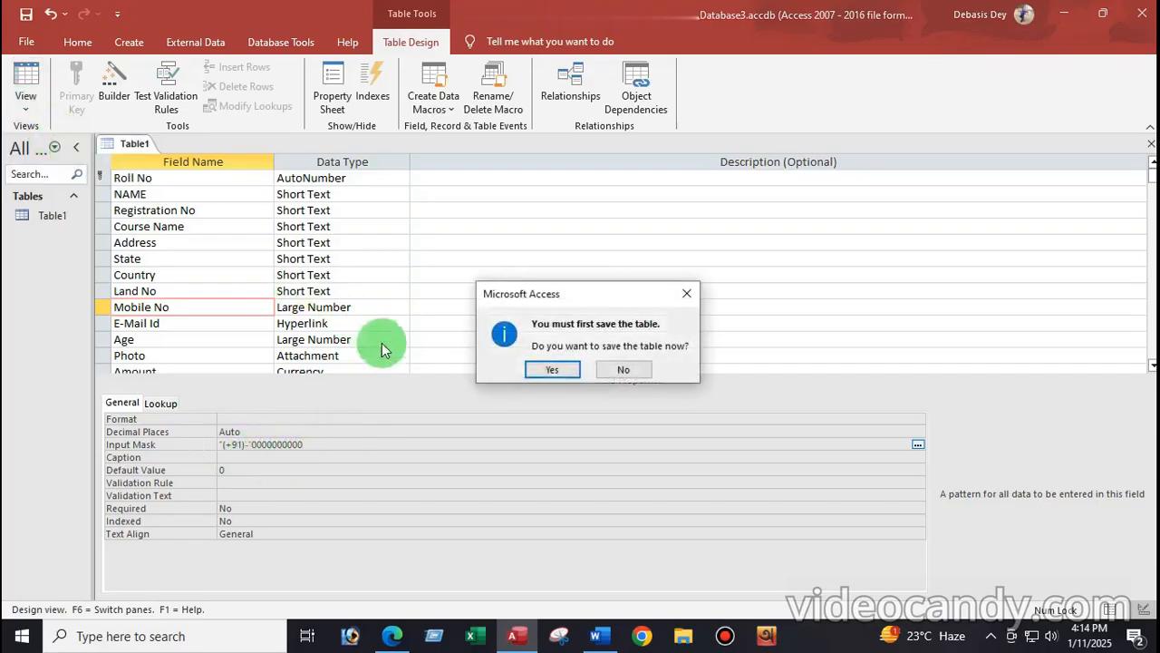
left_click(555, 368)
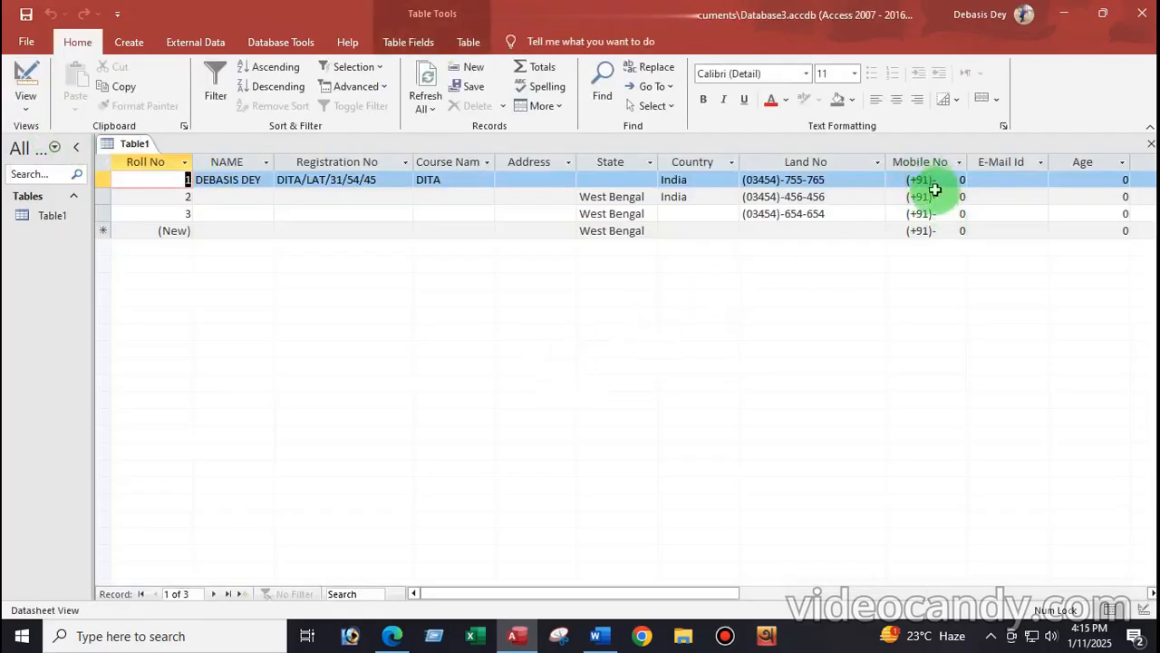
left_click(956, 180)
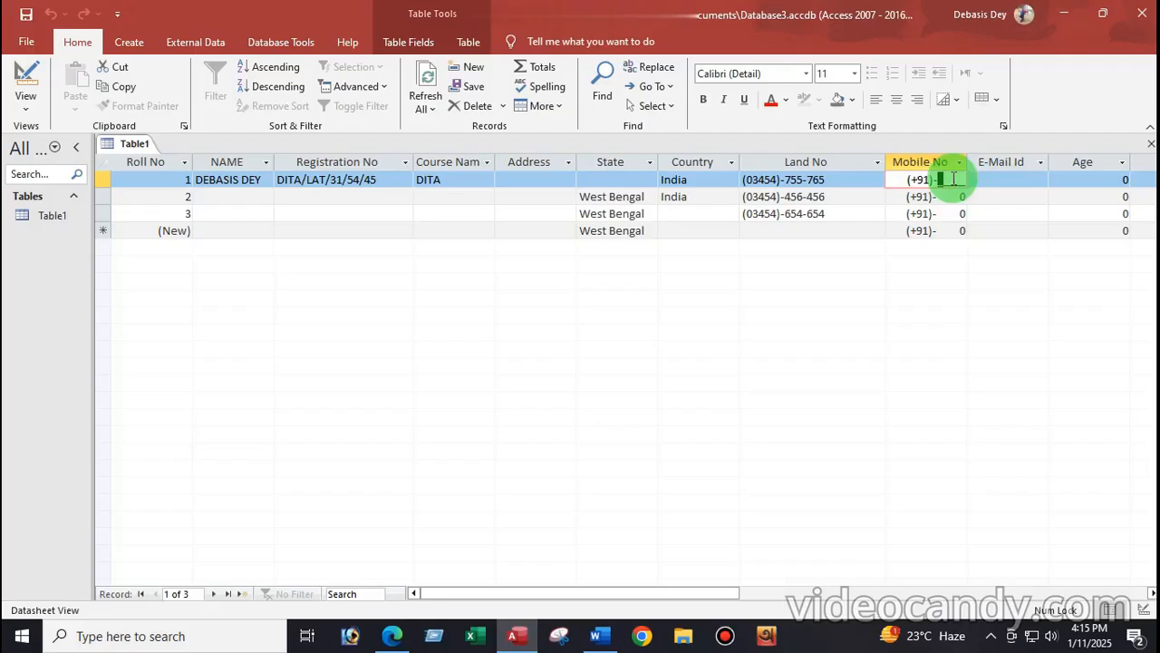
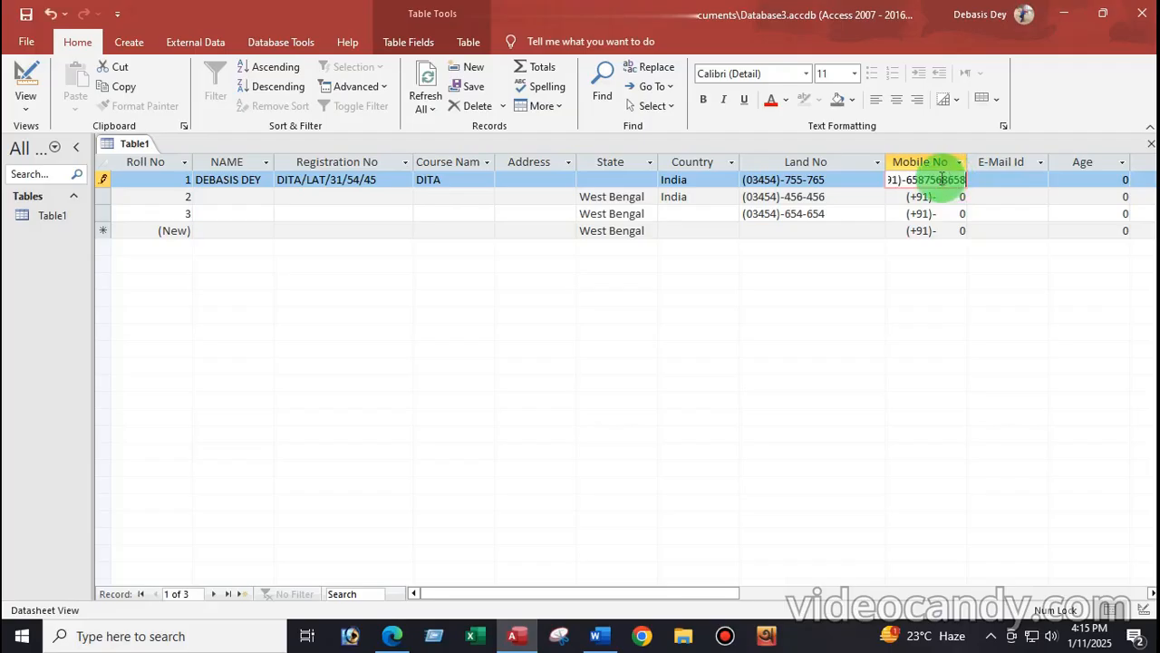
left_click(948, 197)
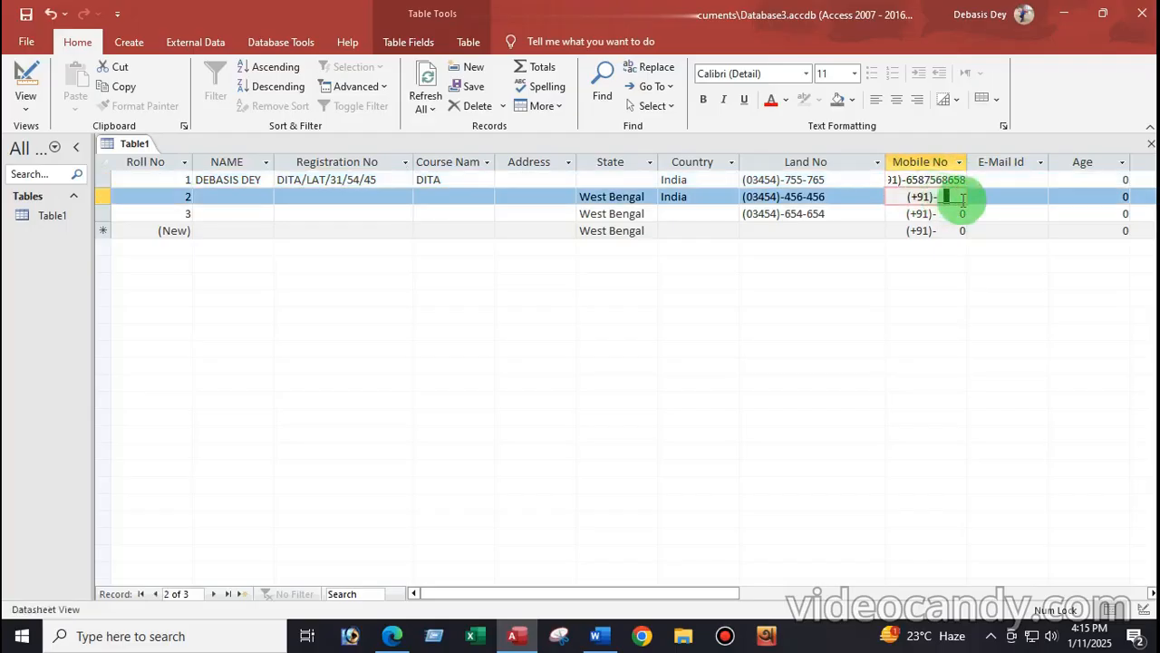
left_click_drag(968, 160, 1003, 167)
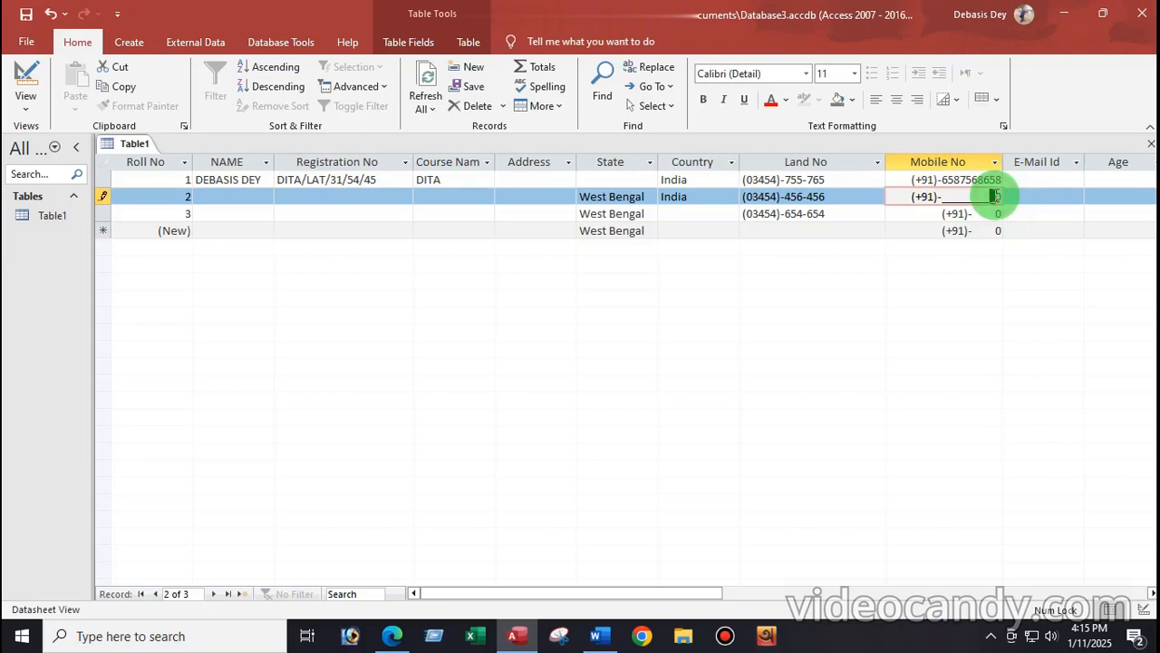
left_click(999, 197)
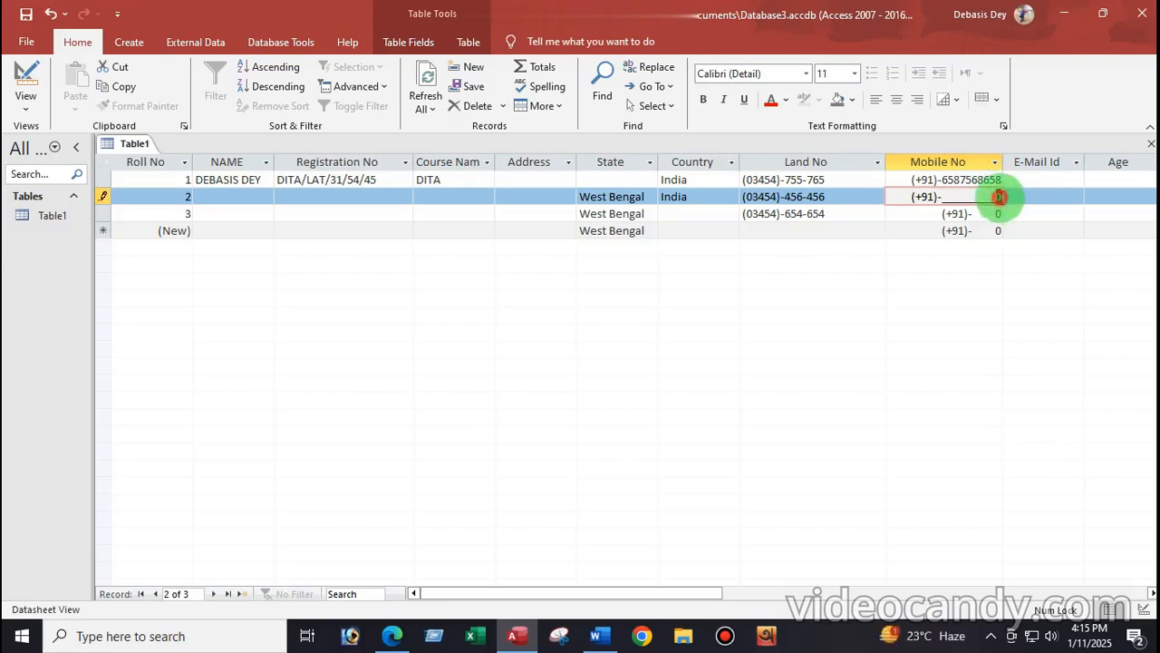
left_click_drag(999, 197, 1029, 202)
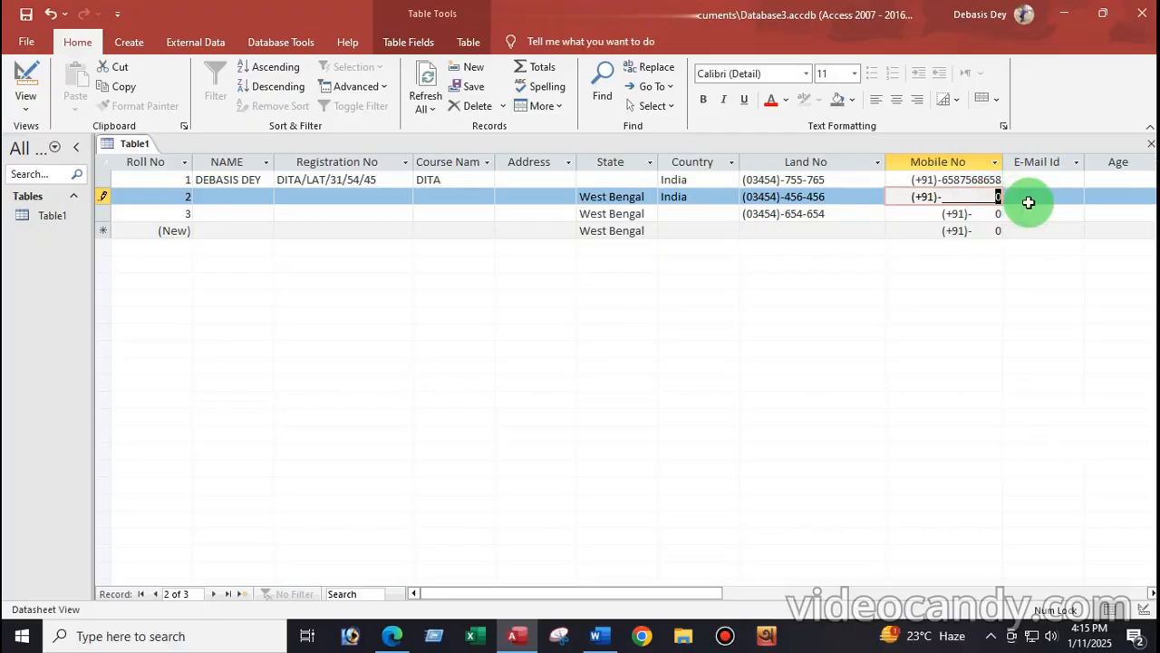
key("BackSpace")
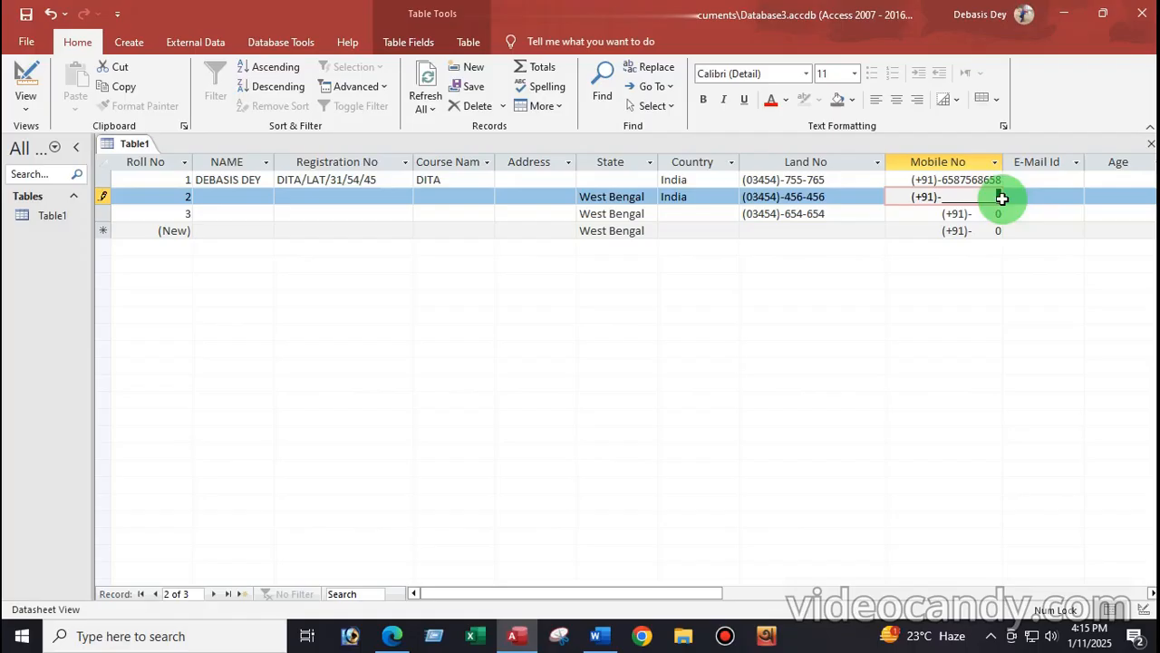
left_click(952, 197)
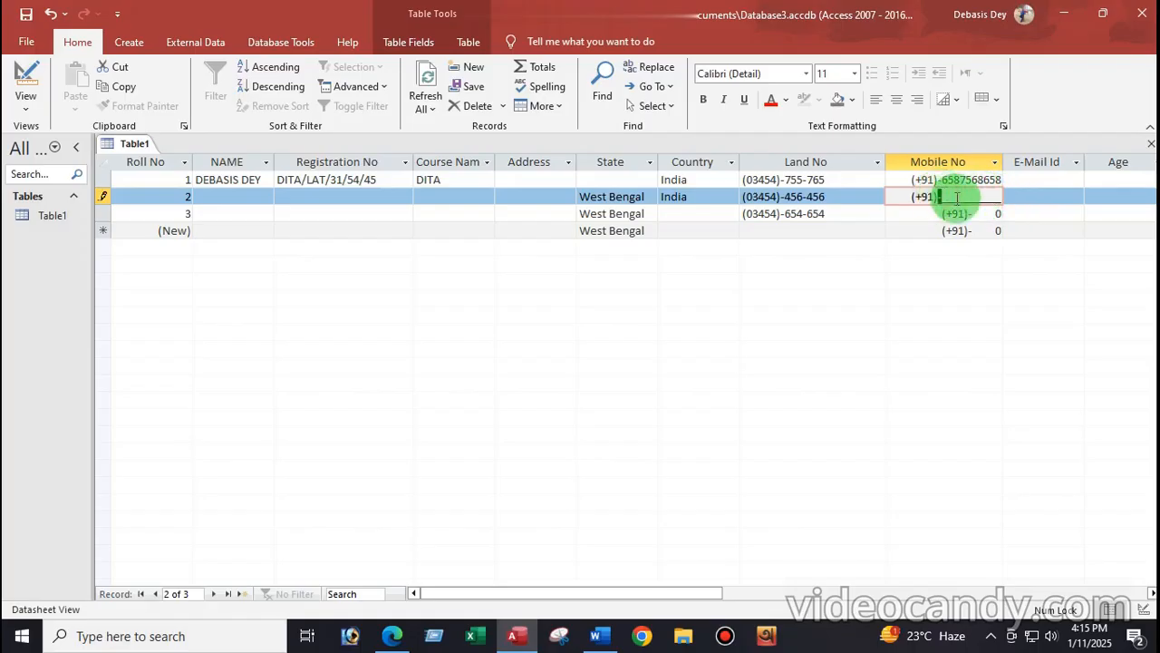
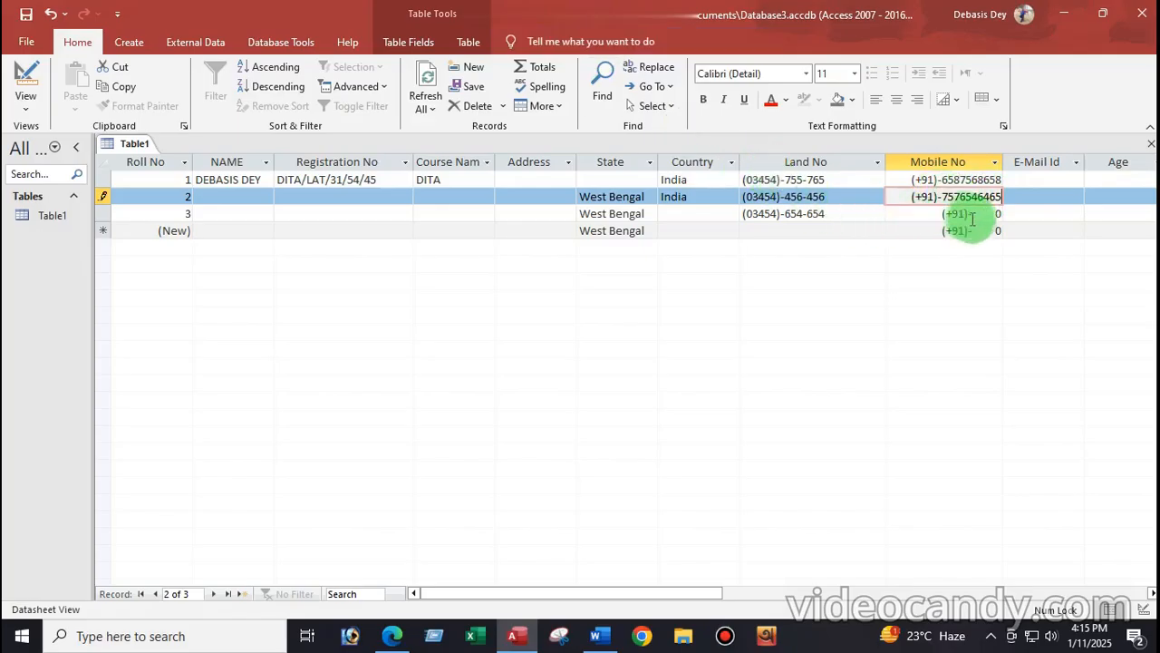
left_click(975, 214)
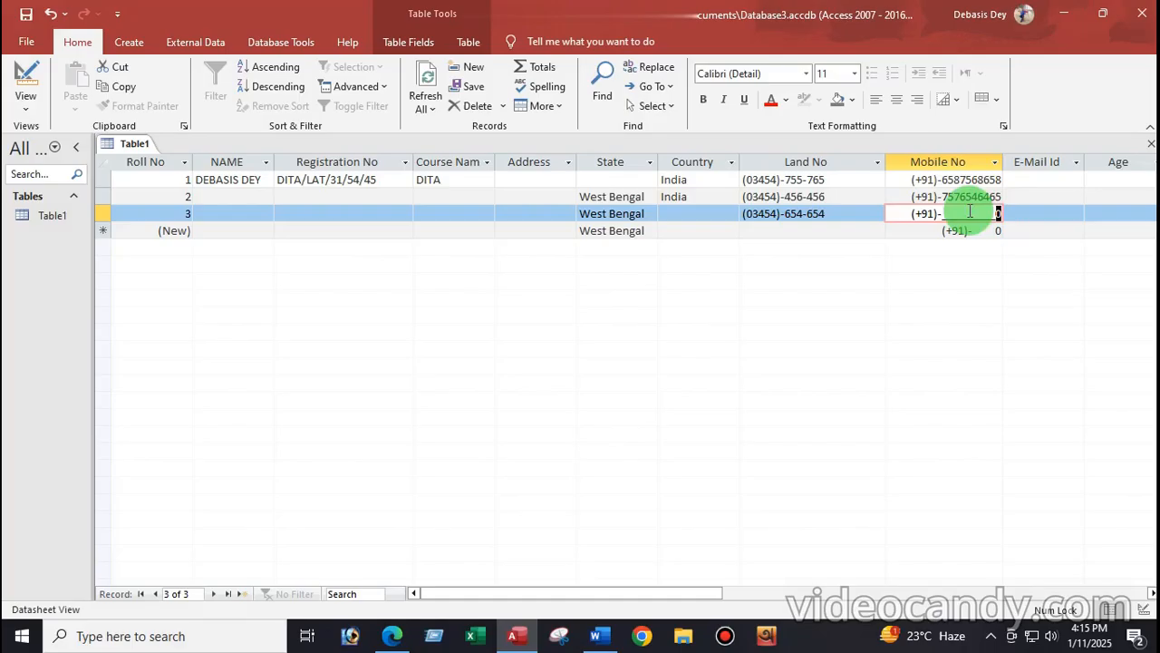
left_click(27, 110)
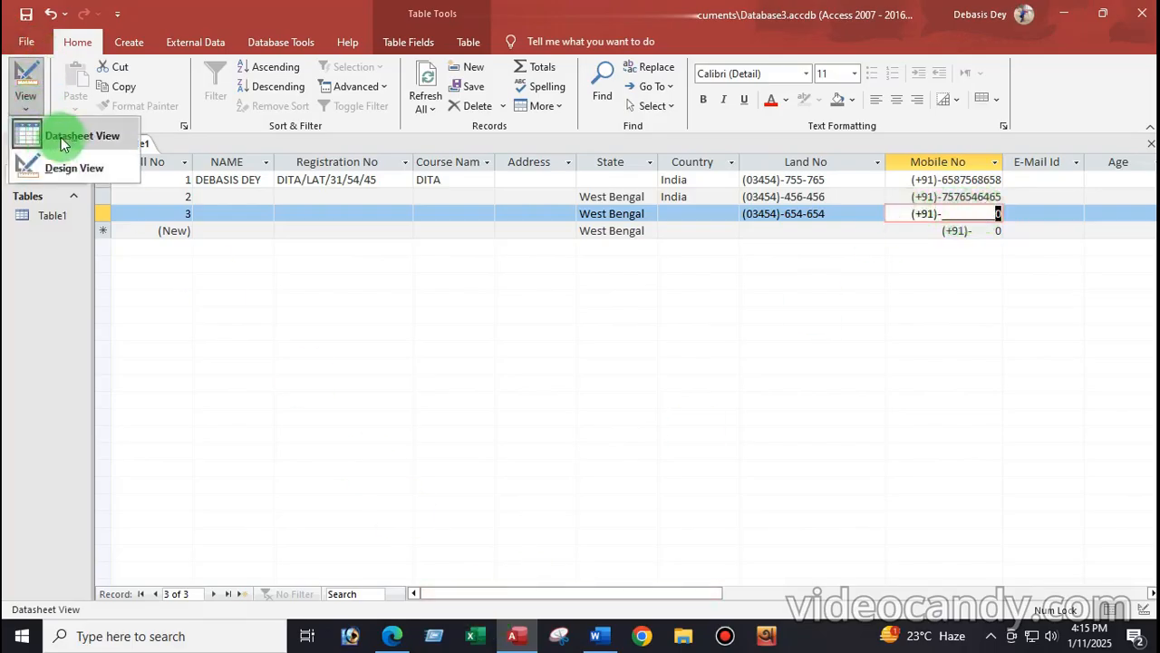
Step: Back in Design View, change Mobile No's data type from Large Number to Short Text
left_click(40, 168)
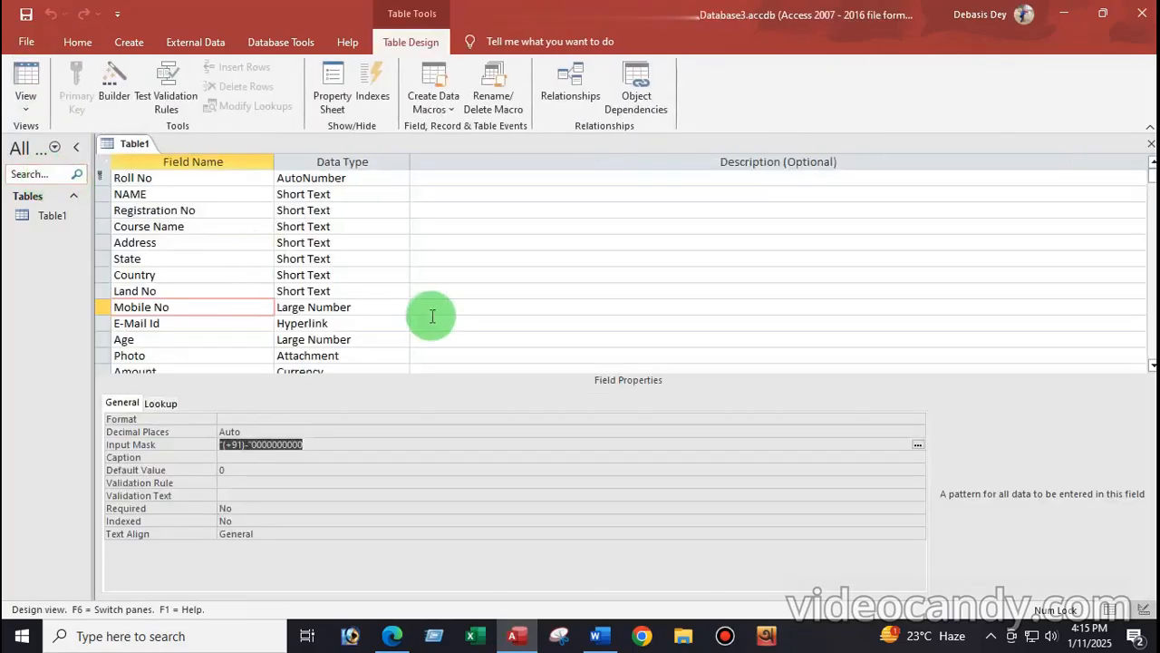
left_click(362, 308)
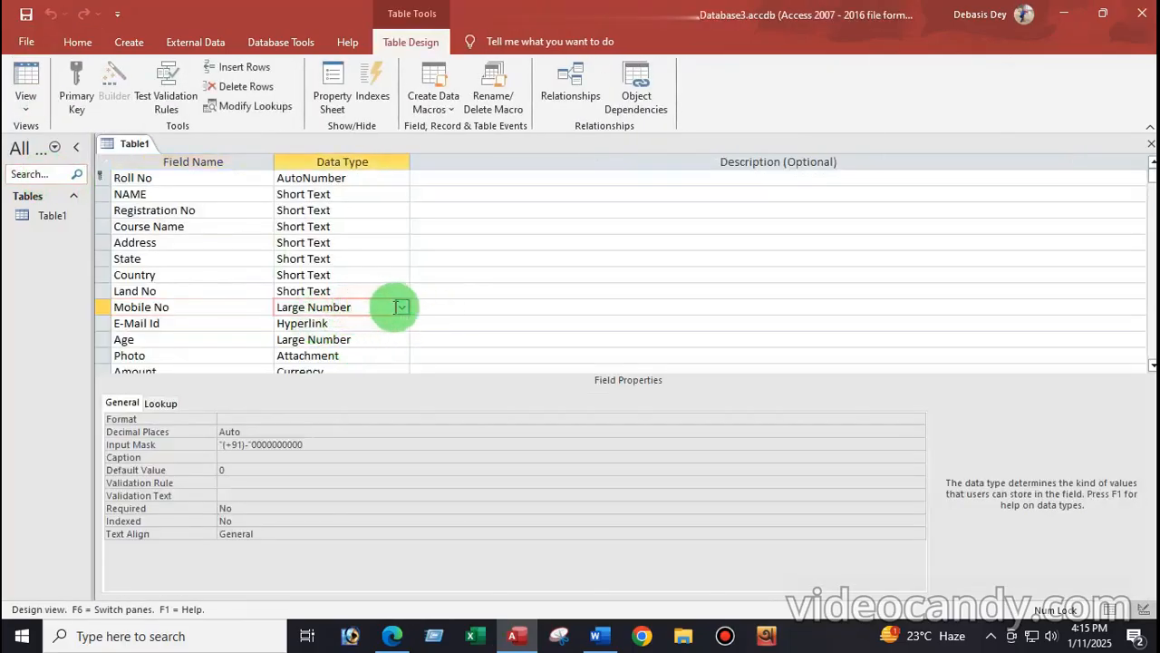
left_click(402, 308)
left_click(306, 324)
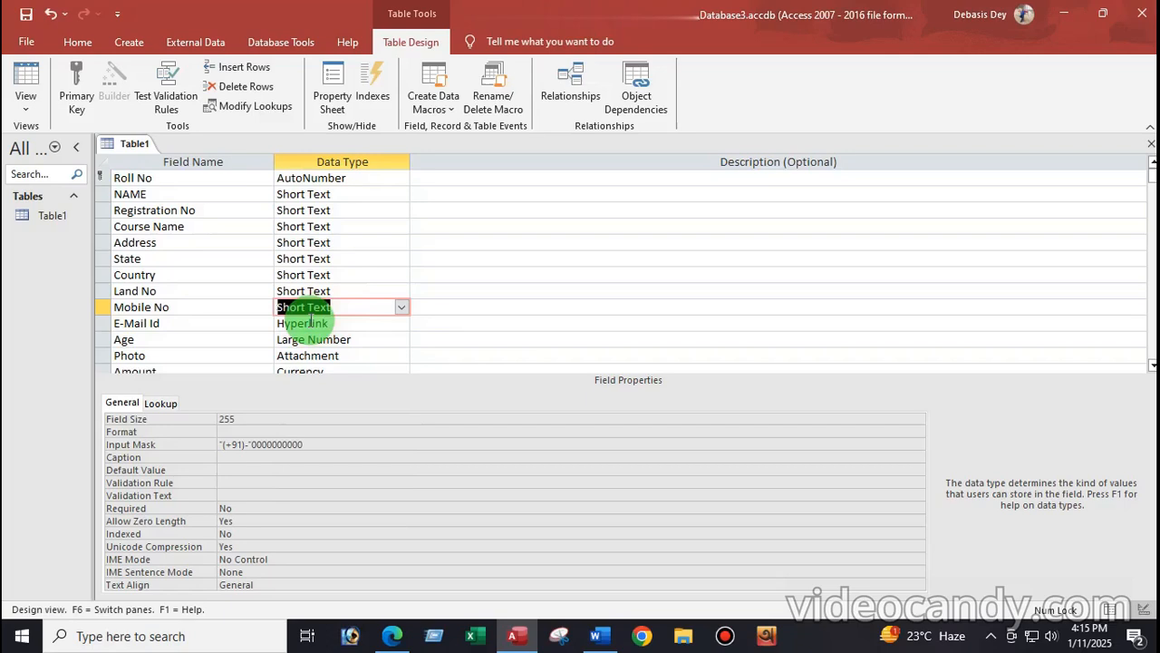
left_click(354, 302)
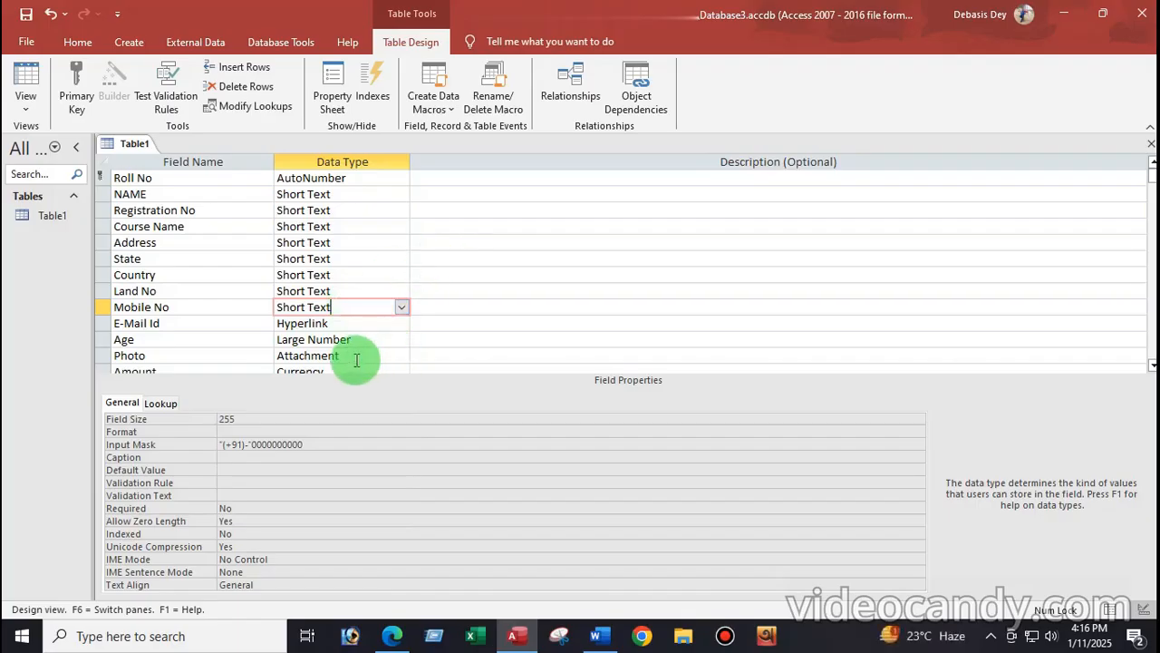
Step: Confirm E-Mail Id stays Hyperlink per the Word notes, then select Age and view its rule
left_click(354, 323)
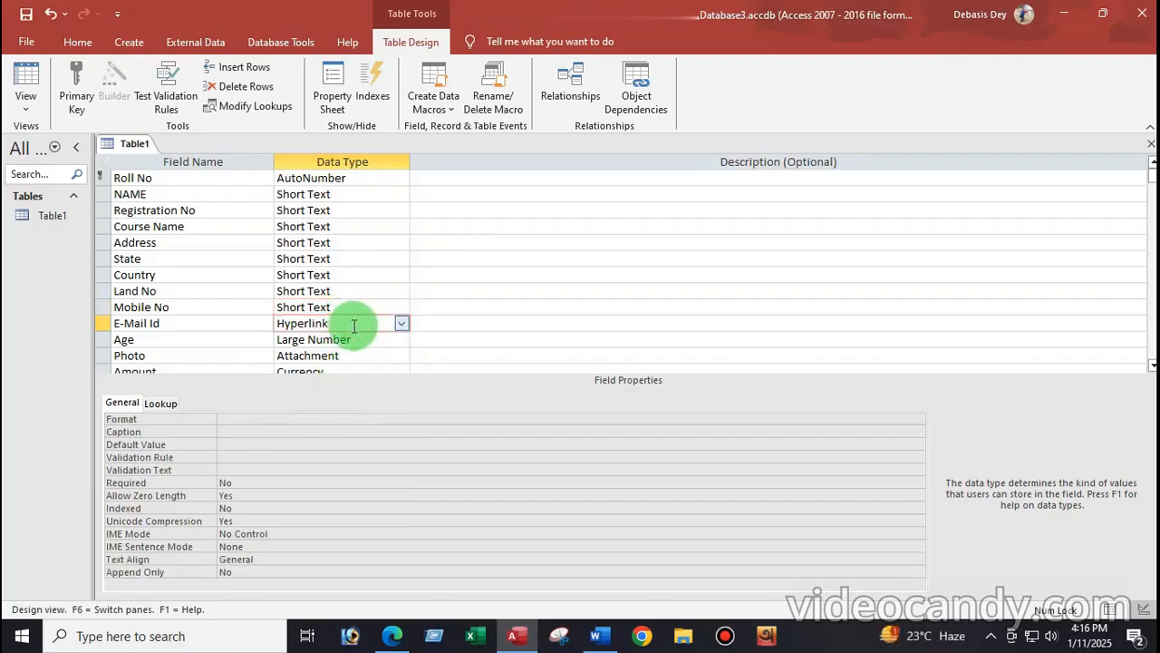
left_click(167, 325)
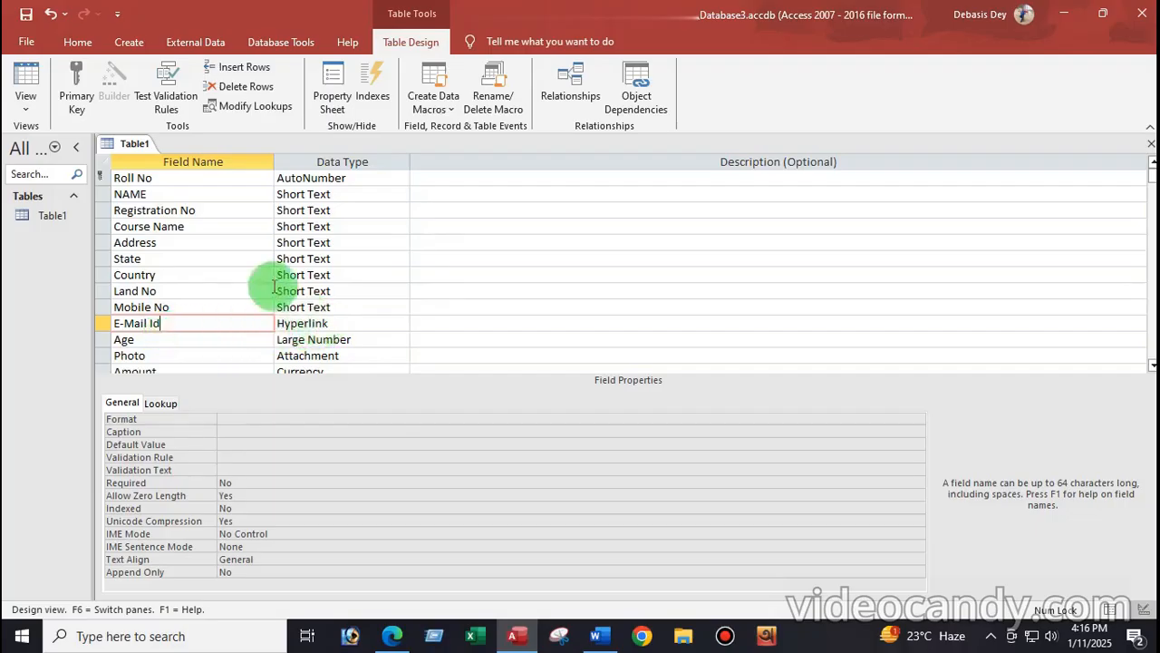
left_click(596, 636)
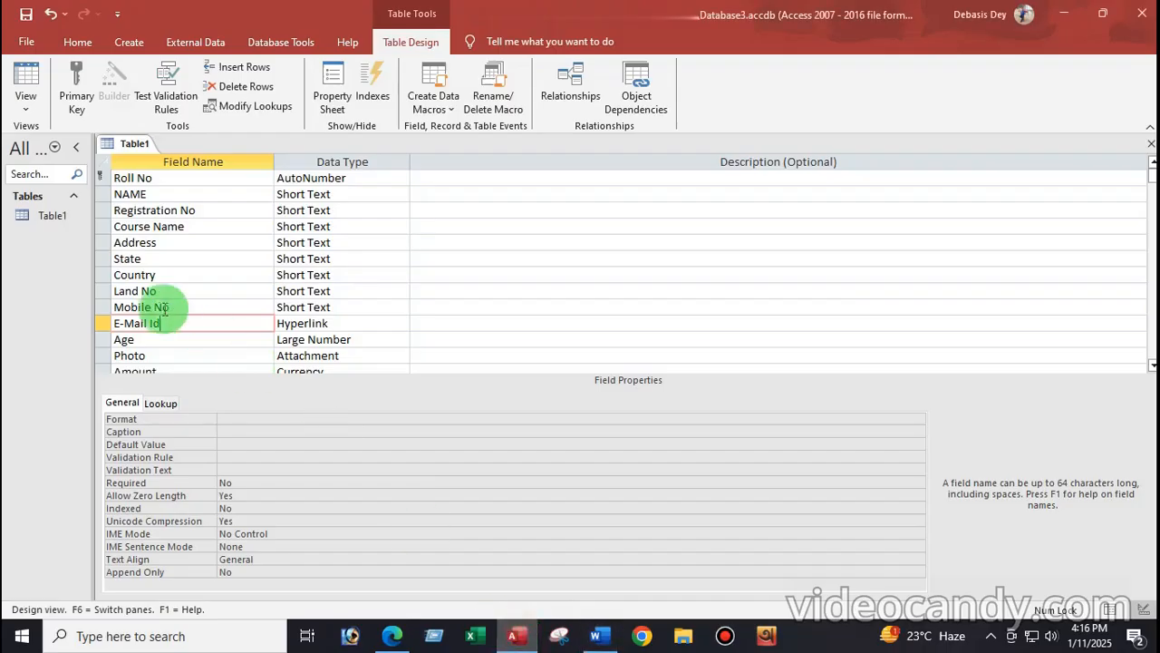
left_click(514, 636)
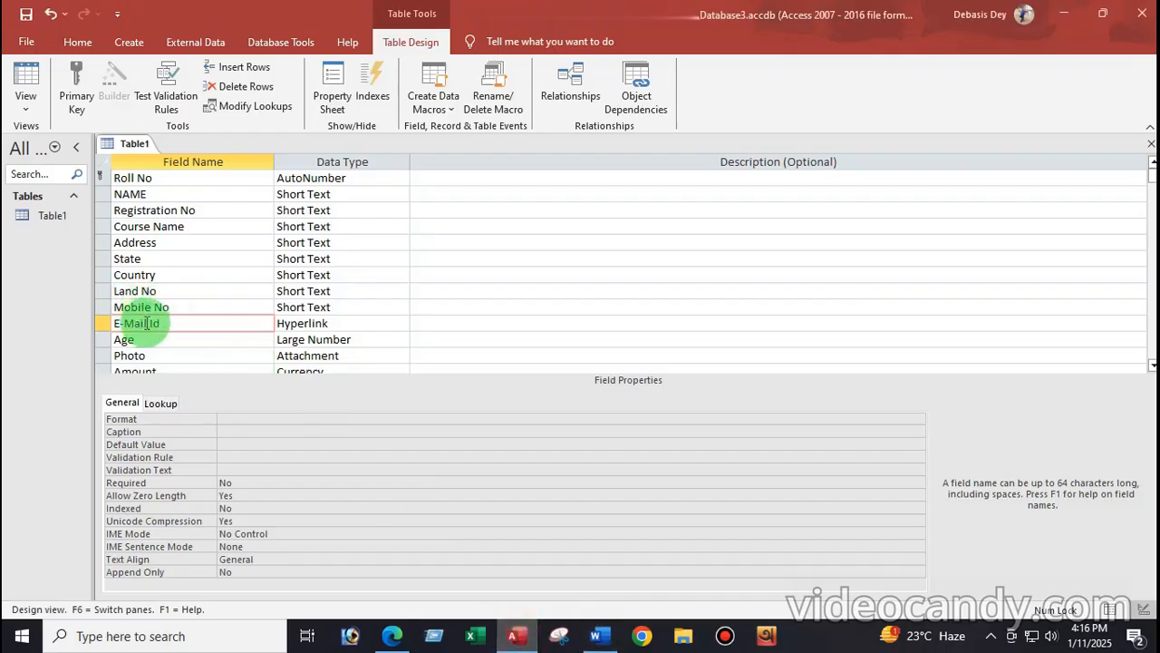
left_click(327, 323)
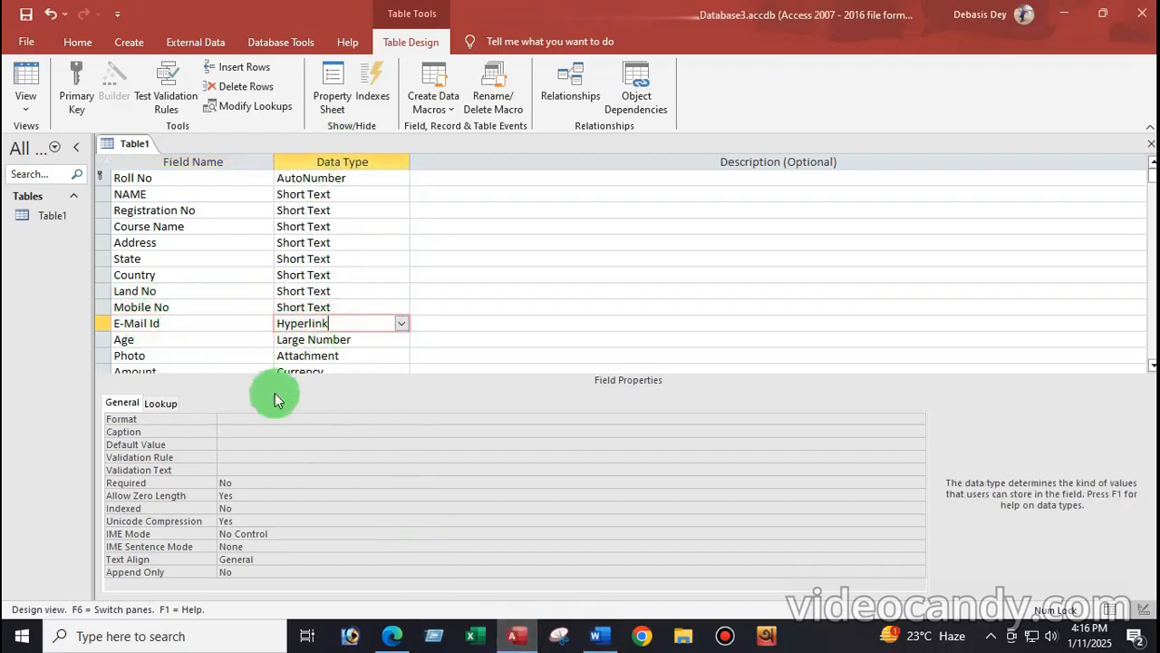
left_click(173, 339)
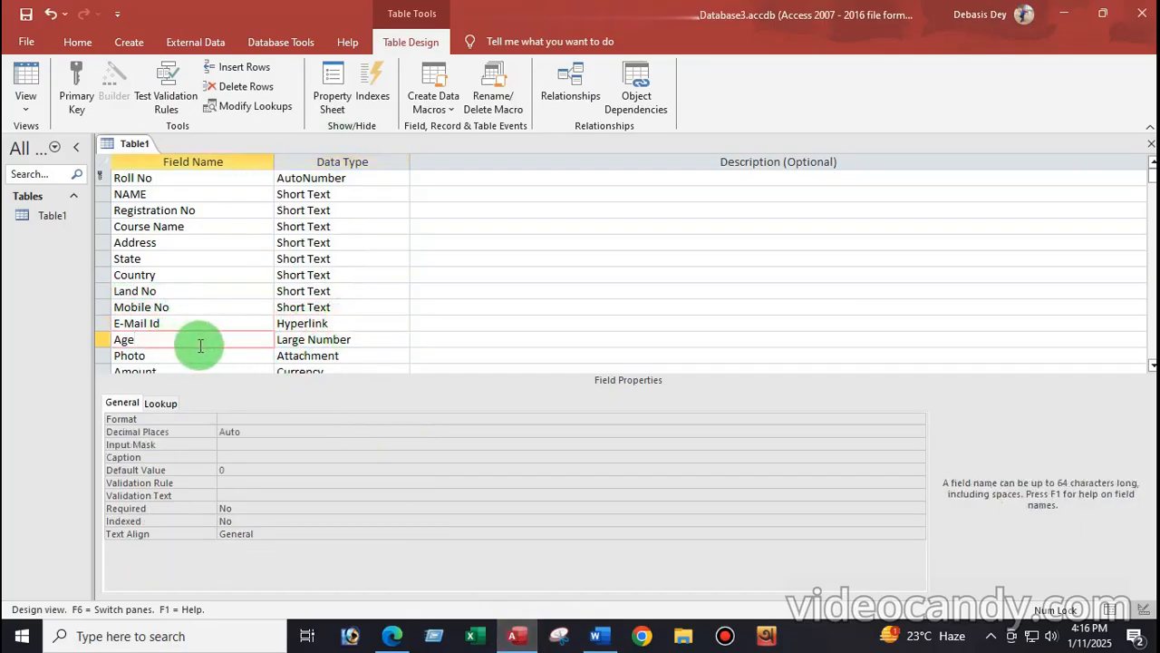
left_click(599, 638)
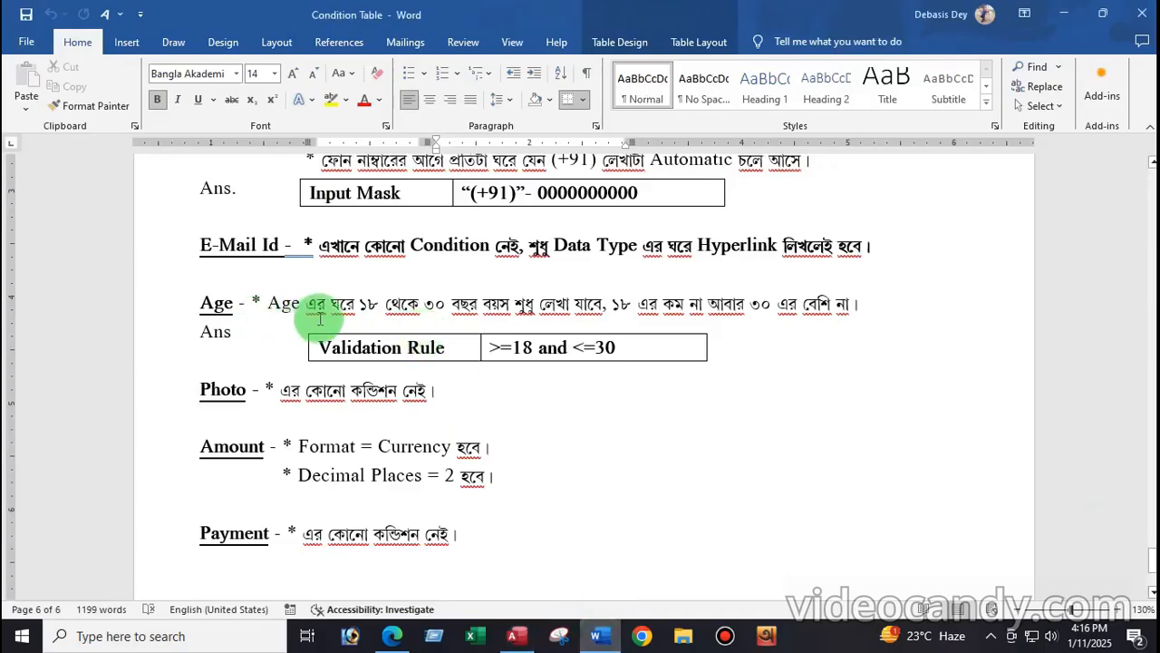
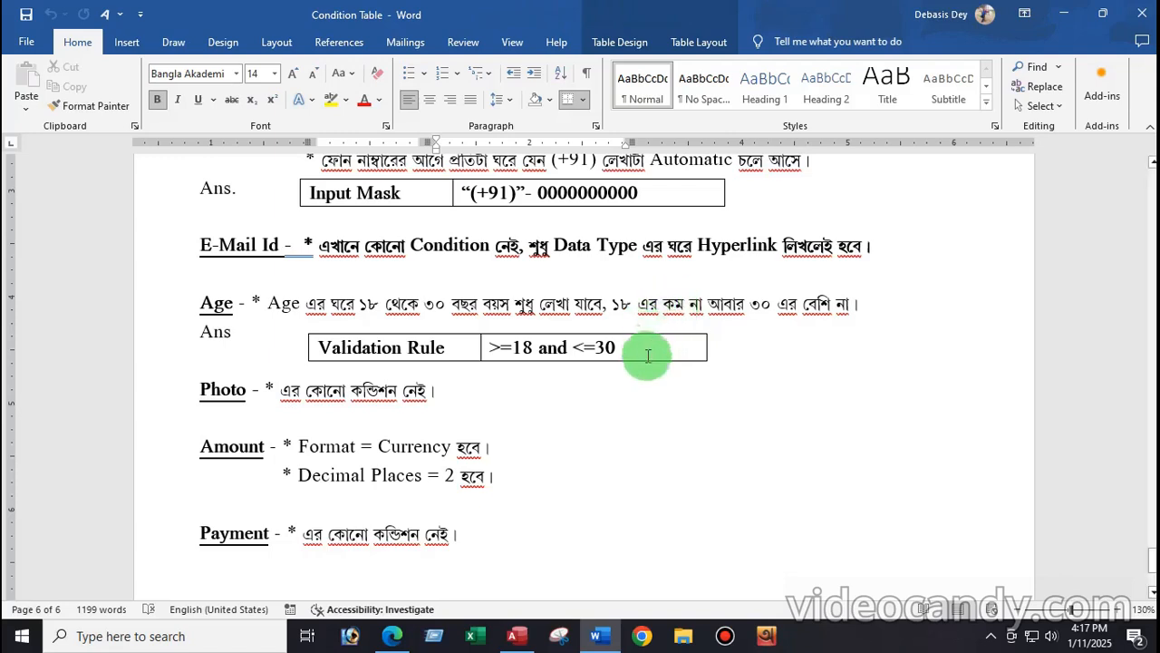
Step: Look up the Age rule >=18 and <=30 in the Word notes, then return to Access
left_click(642, 352)
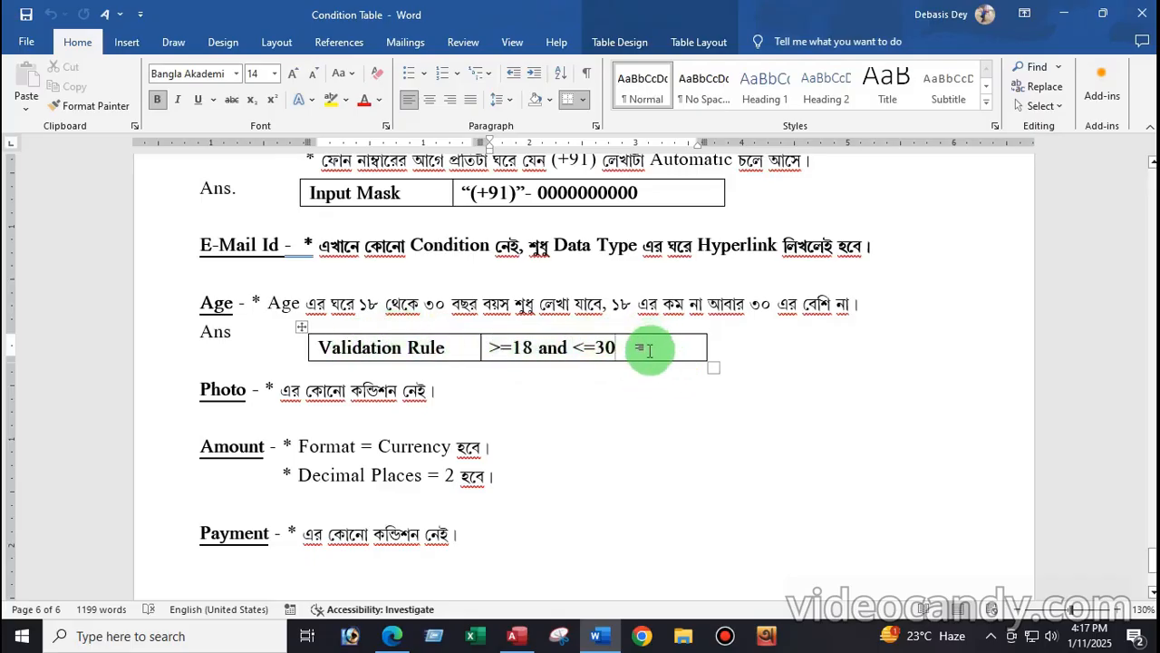
left_click(515, 636)
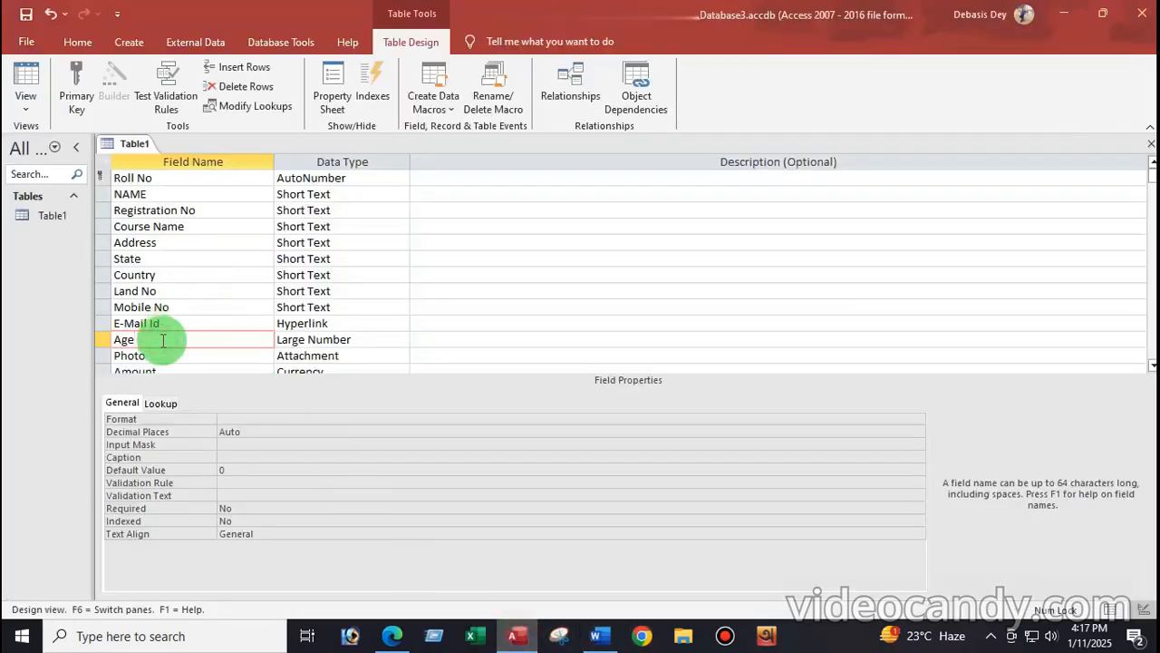
Step: Give Age the validation rule >=18 And <=30, then save and test existing data in Datasheet View
left_click(243, 482)
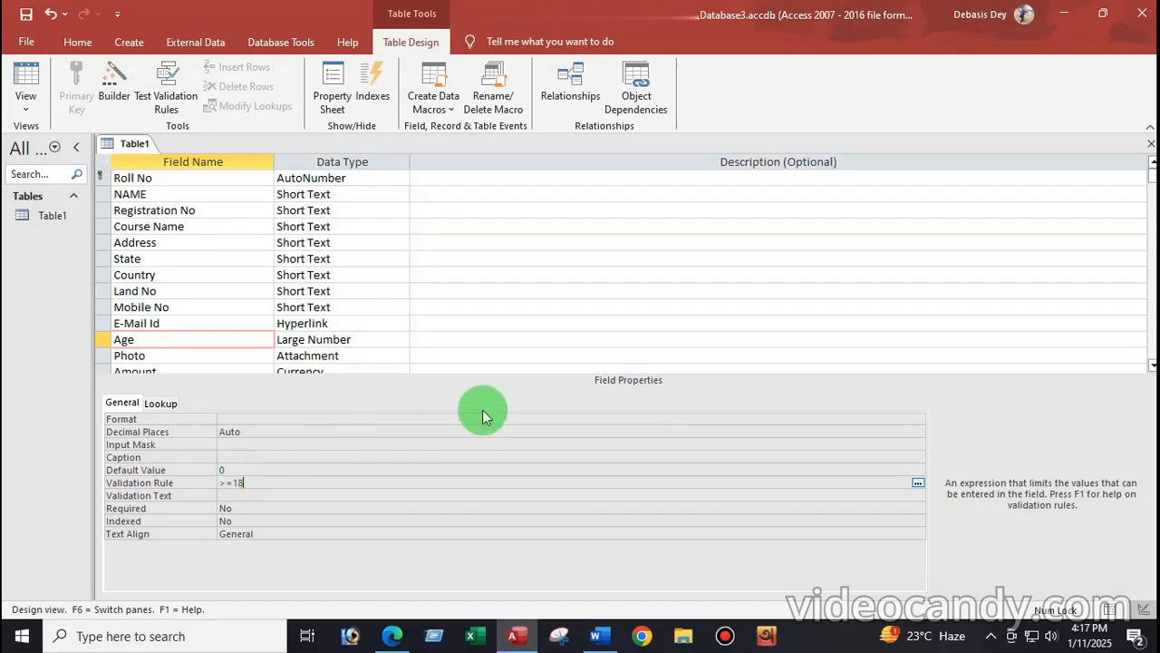
type("and <=30")
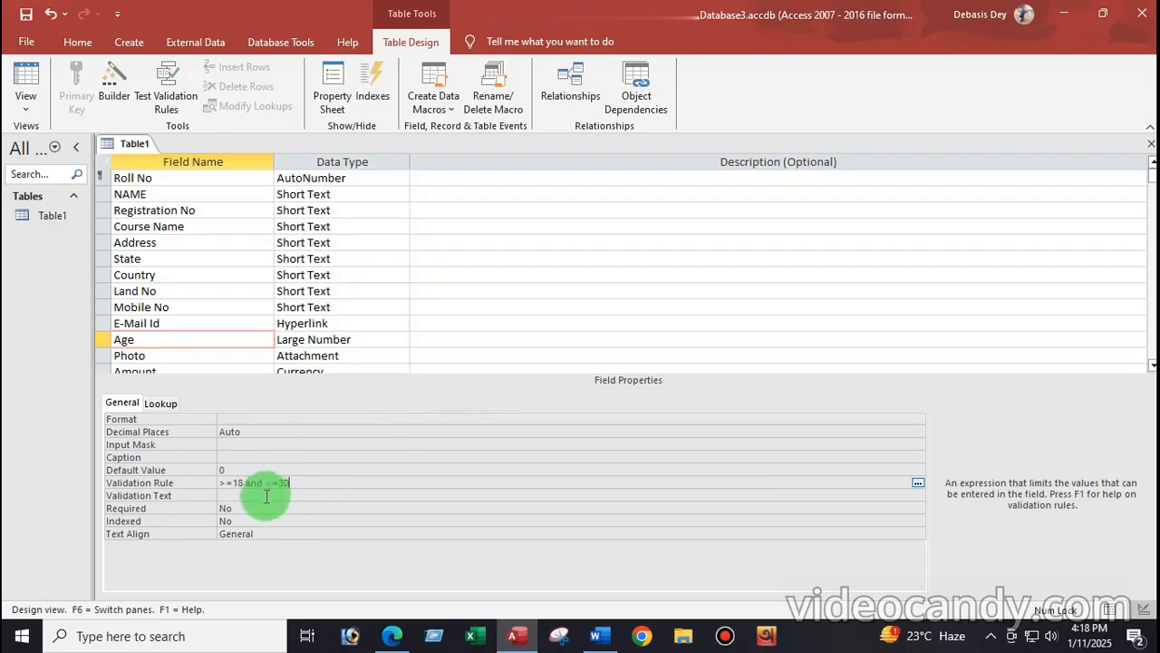
left_click(26, 114)
left_click(63, 130)
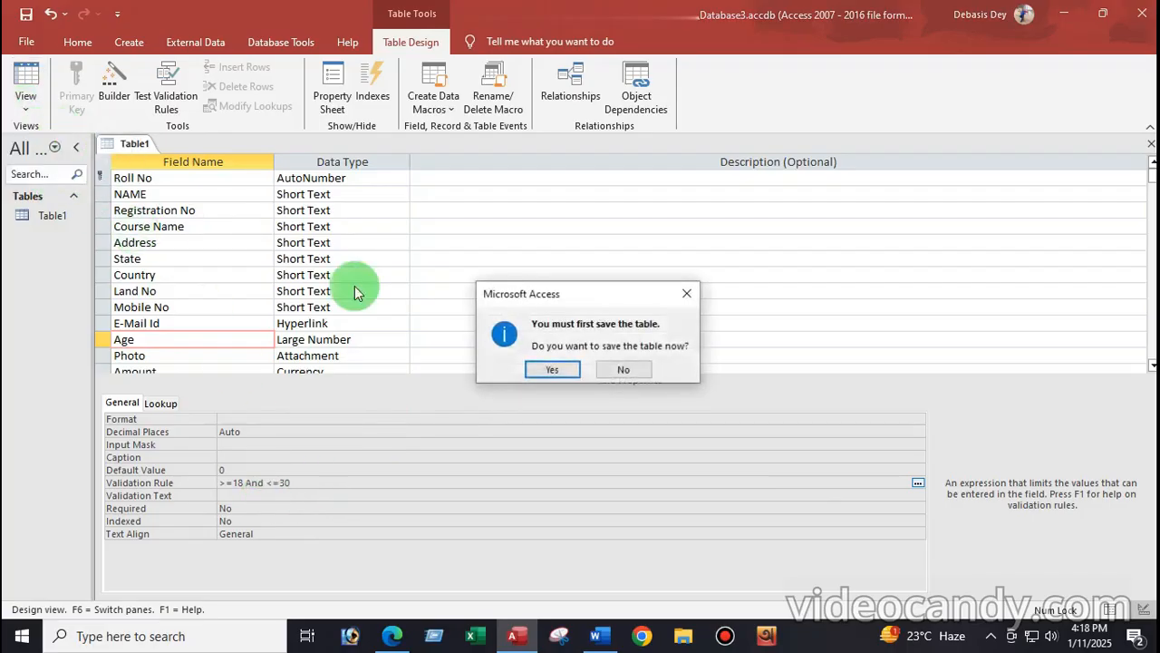
left_click(555, 370)
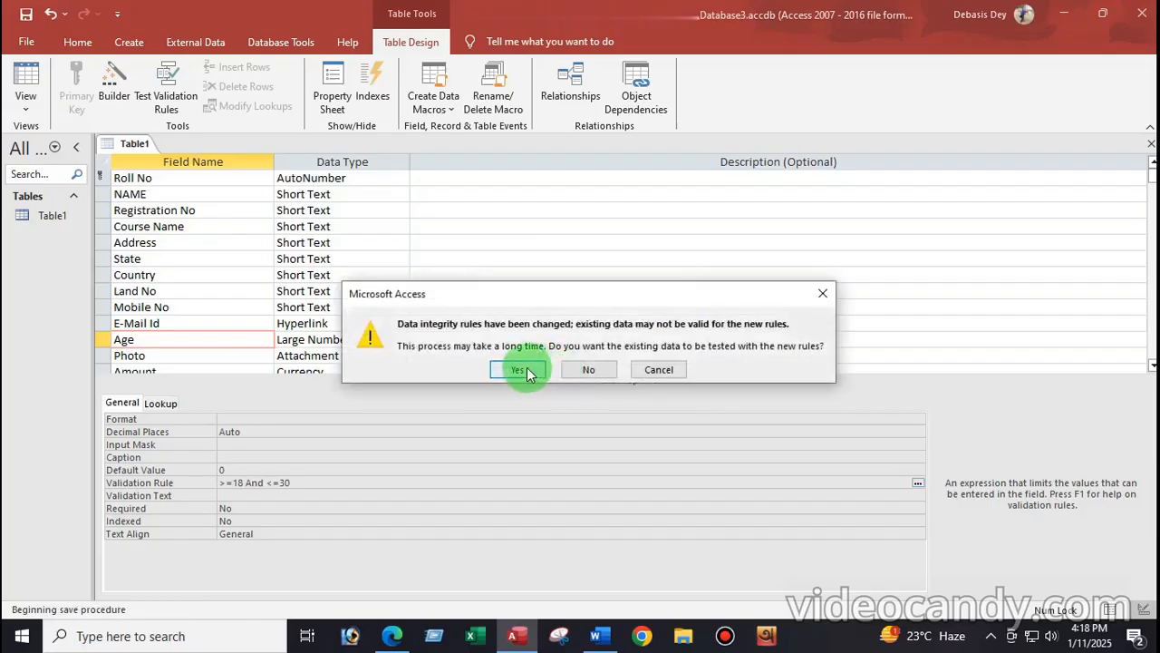
left_click(526, 367)
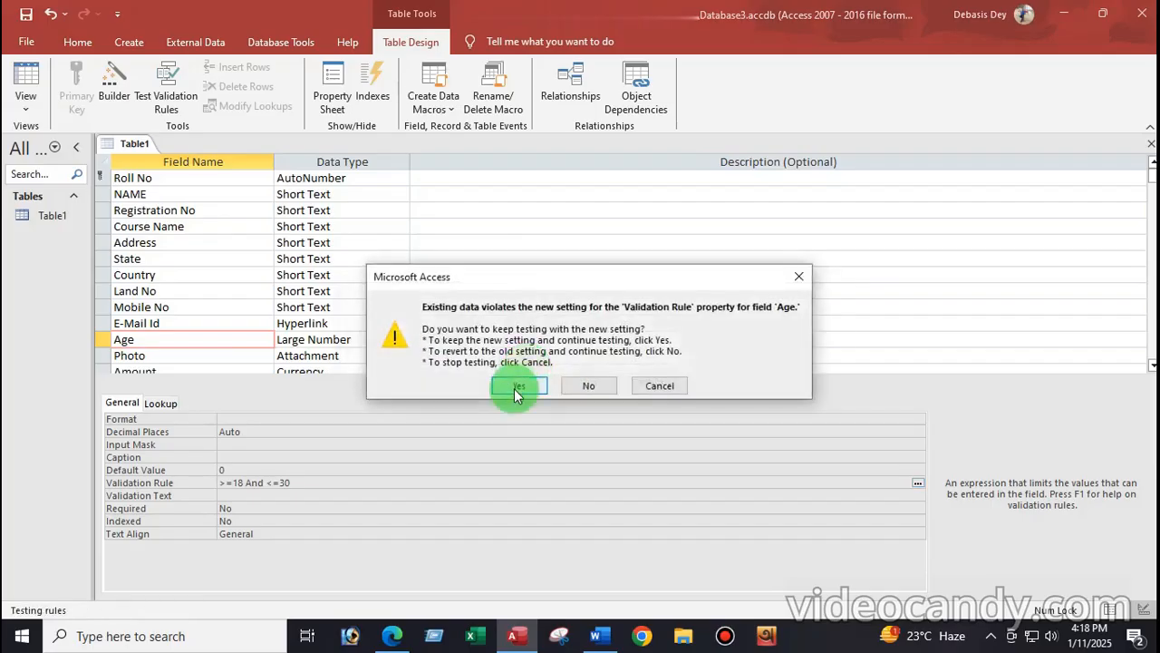
left_click(514, 388)
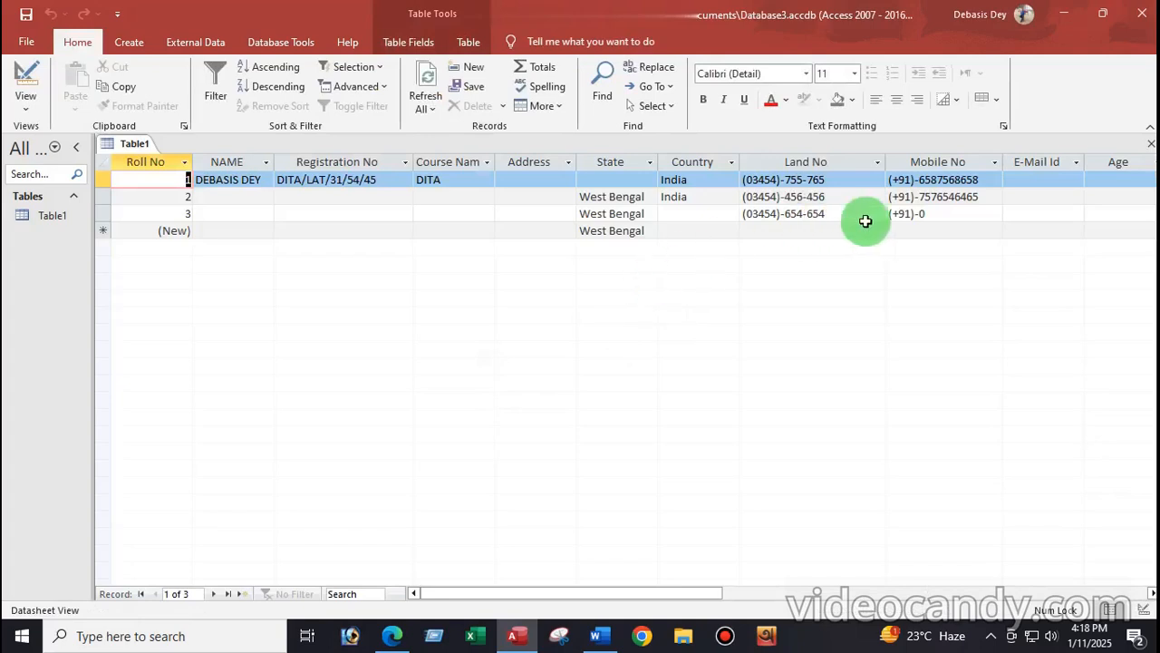
Step: Change Age's data type from Large Number to Short Text and save Table1 into Datasheet View
left_click_drag(694, 594, 781, 590)
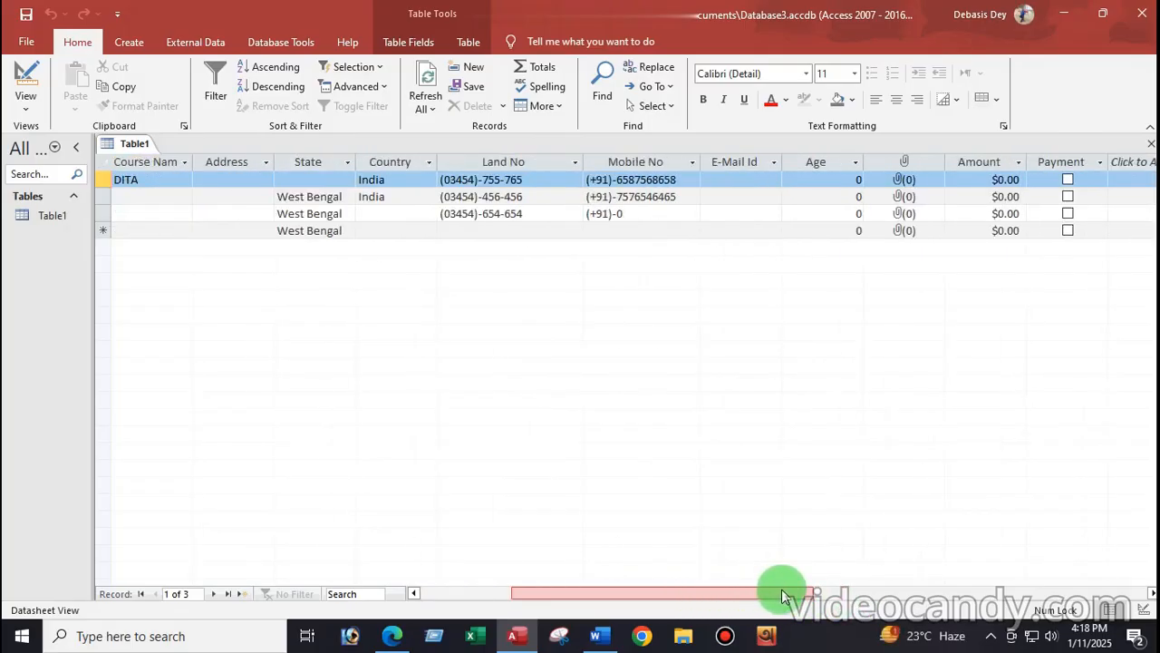
left_click(858, 180)
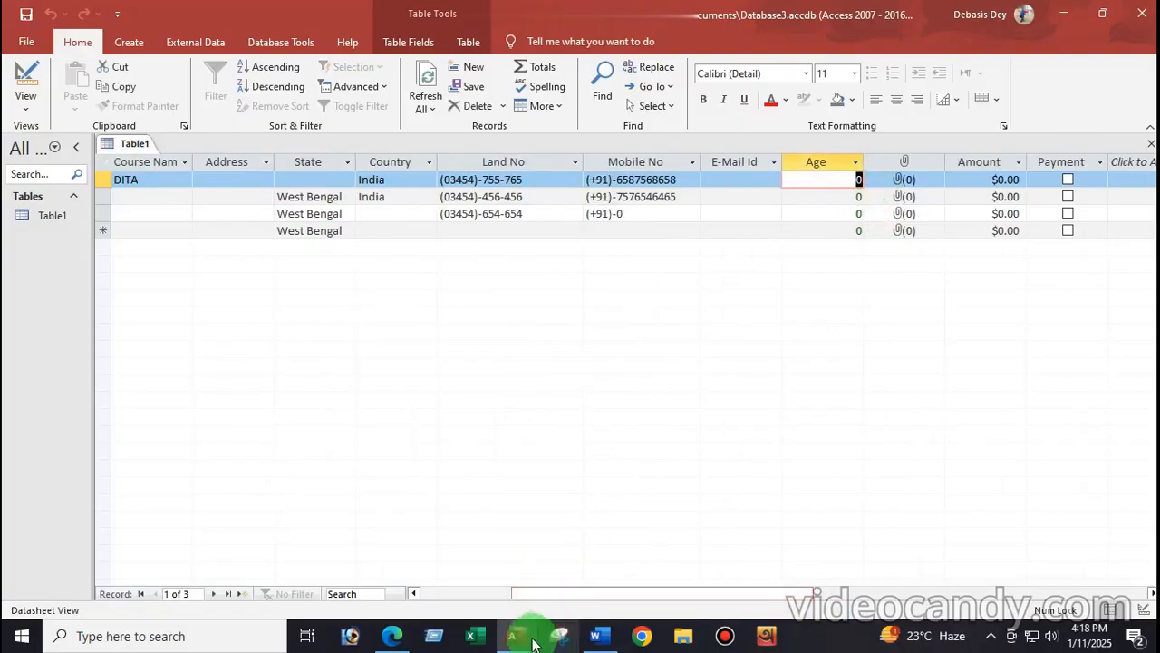
left_click(25, 77)
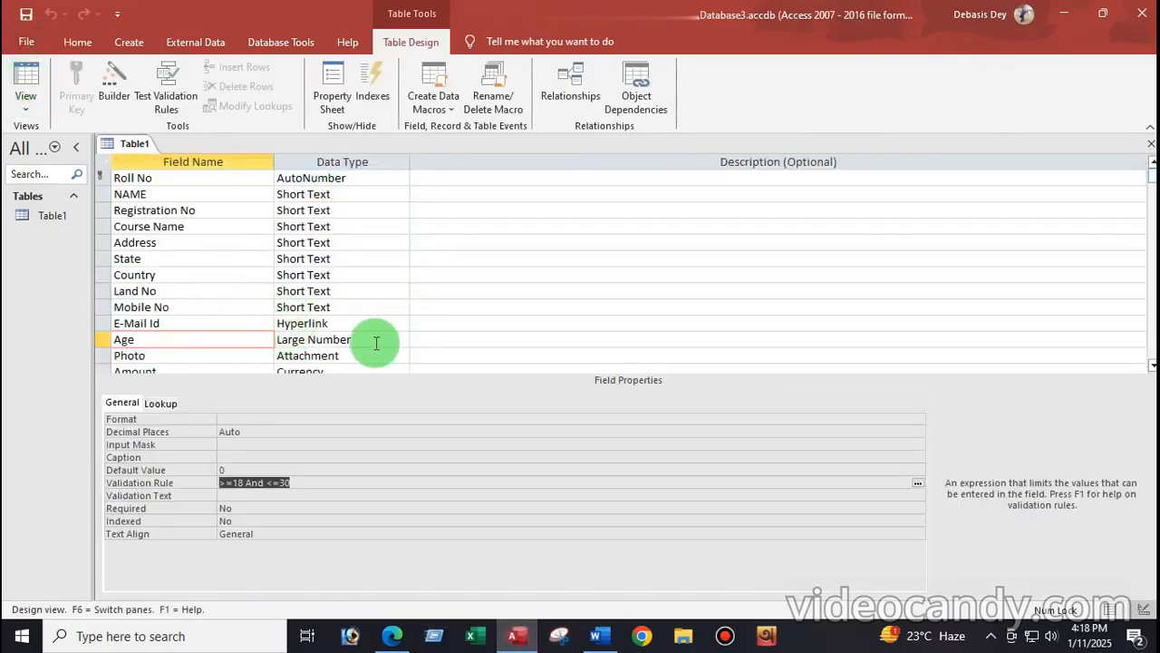
left_click(387, 340)
left_click(401, 339)
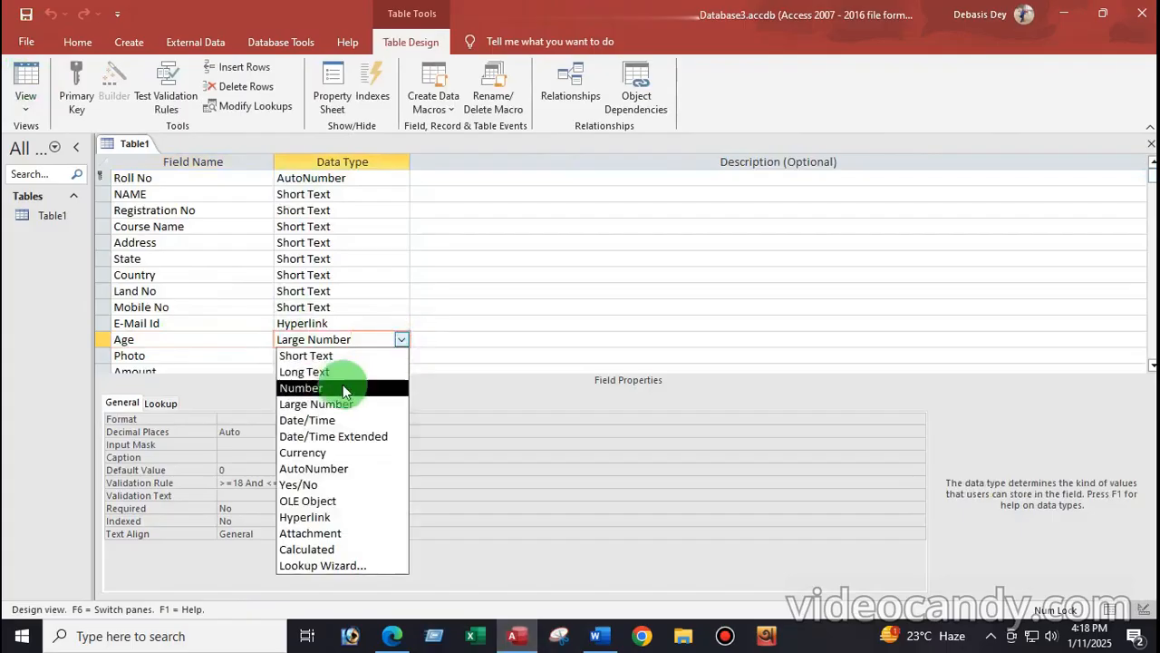
left_click(308, 356)
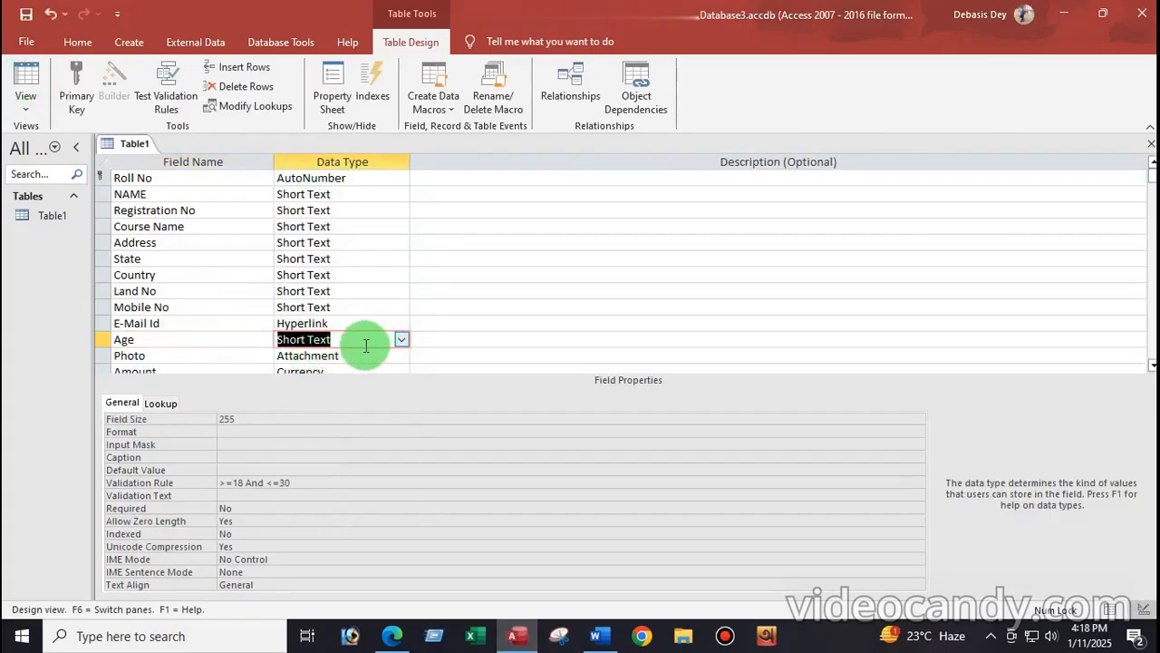
left_click(25, 79)
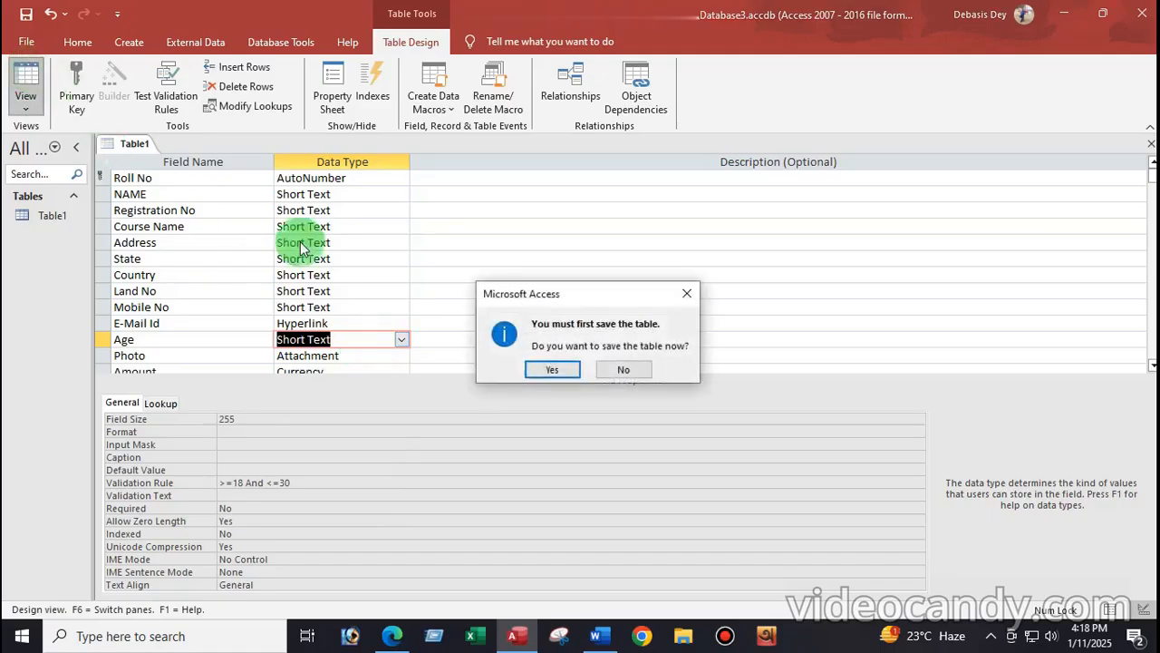
left_click(550, 369)
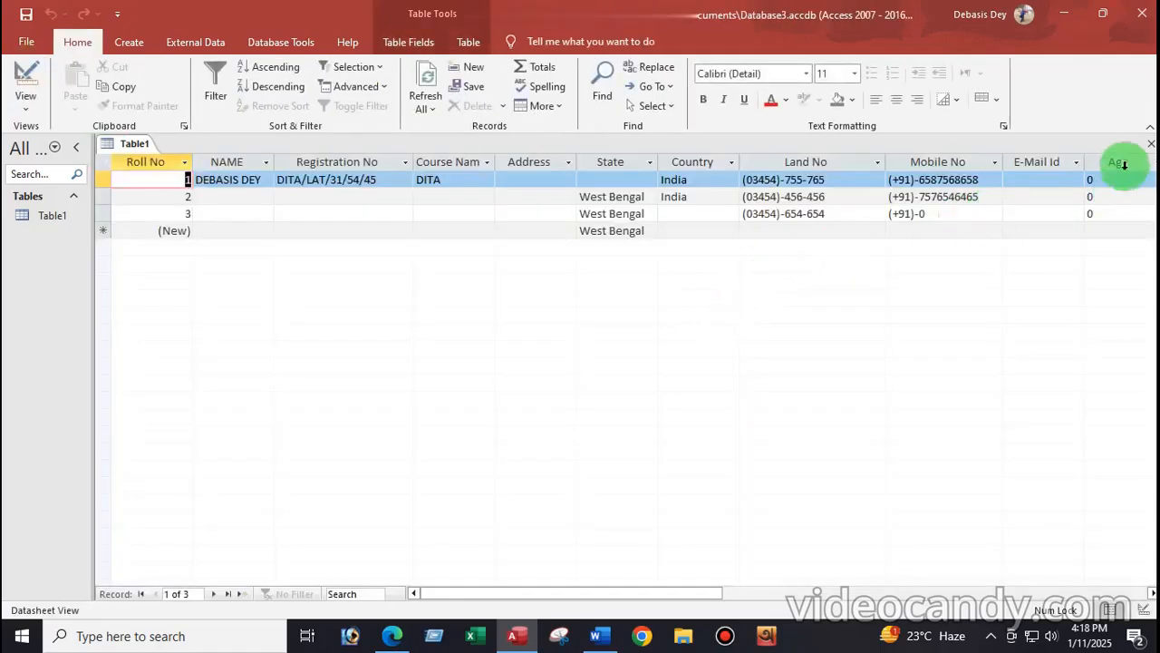
Step: Clear the Age values in the first three records
left_click_drag(718, 593, 818, 591)
left_click(804, 181)
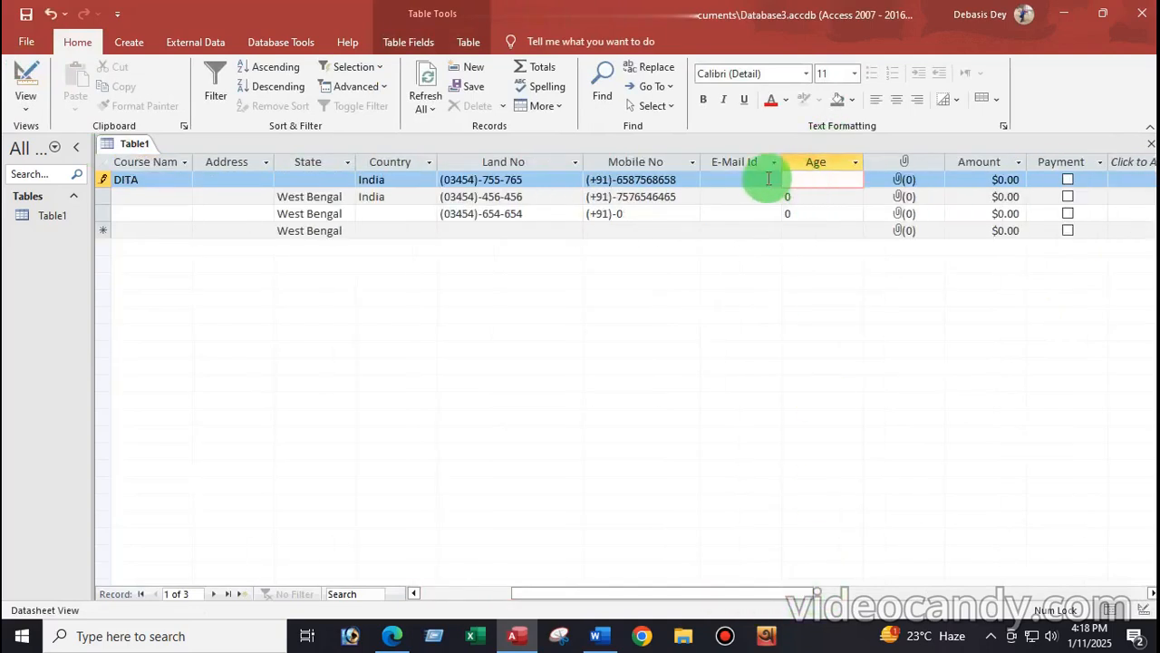
left_click(800, 196)
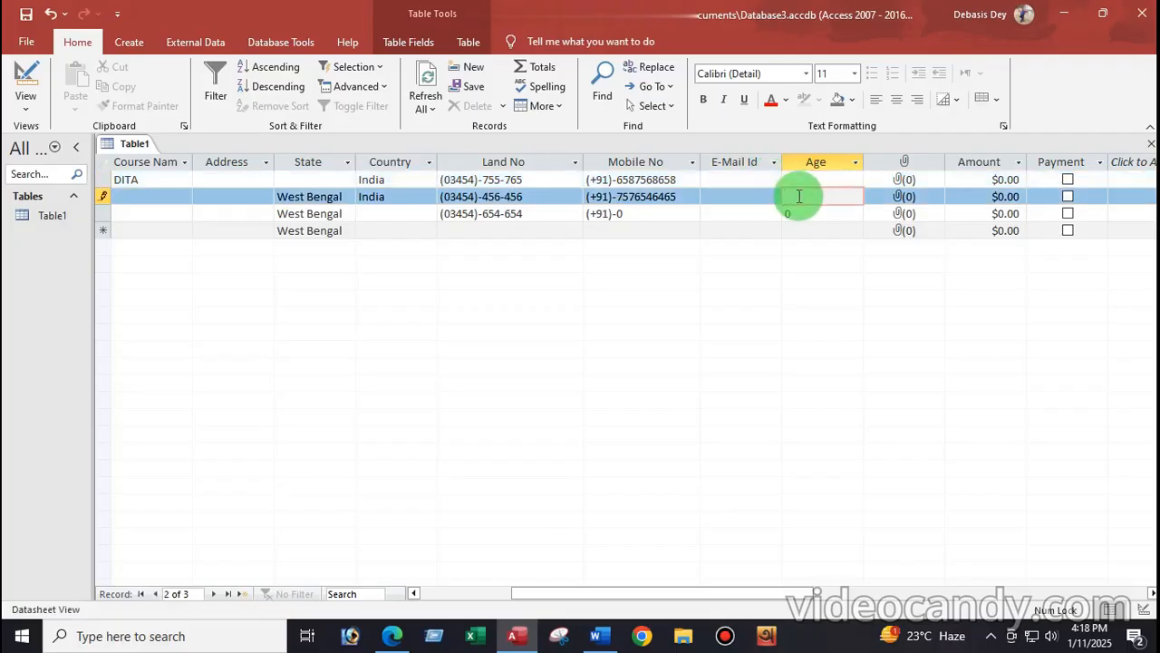
left_click(799, 214)
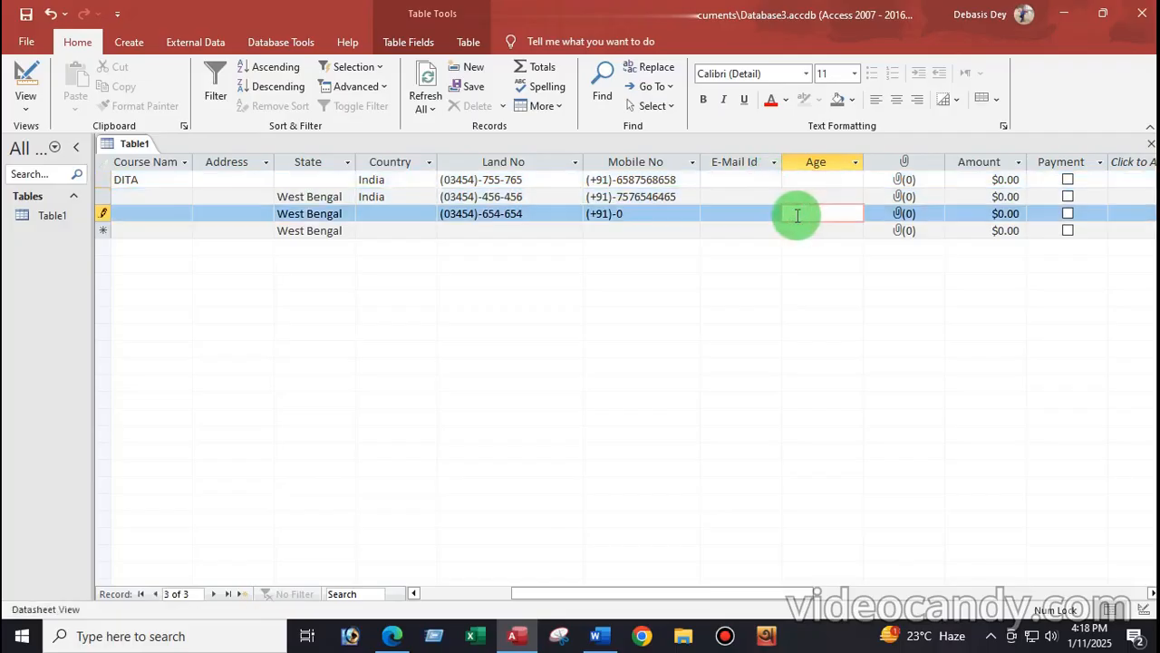
left_click(632, 214)
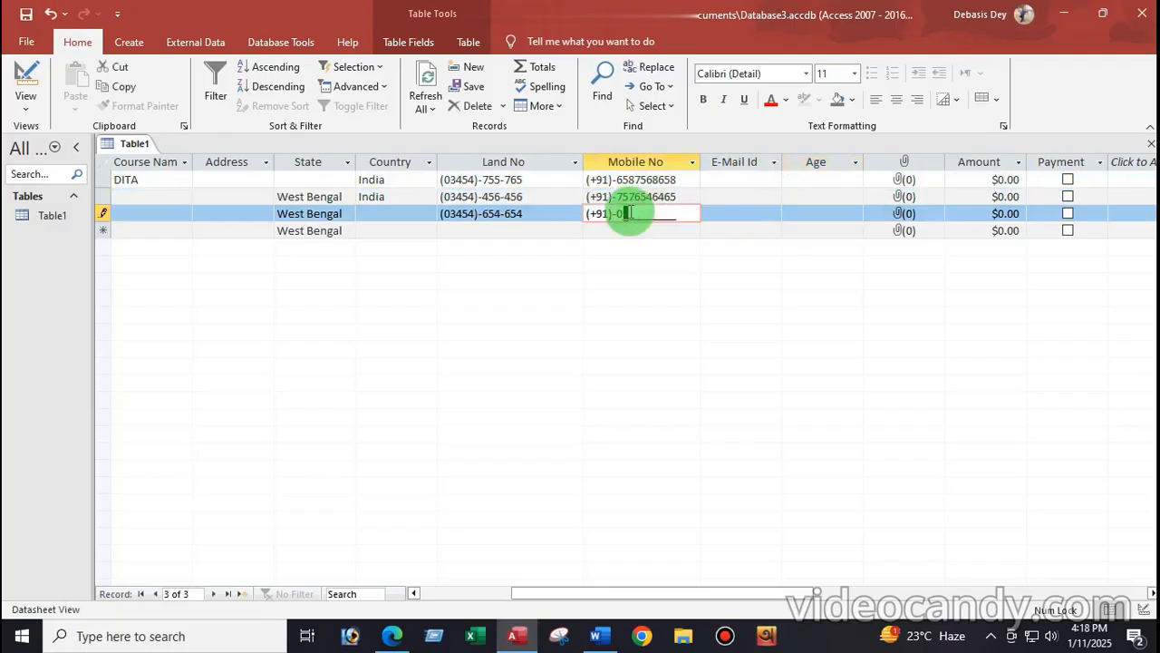
Step: Enter Ages 25 and 28 for records 1 and 2
left_click(768, 178)
left_click(798, 179)
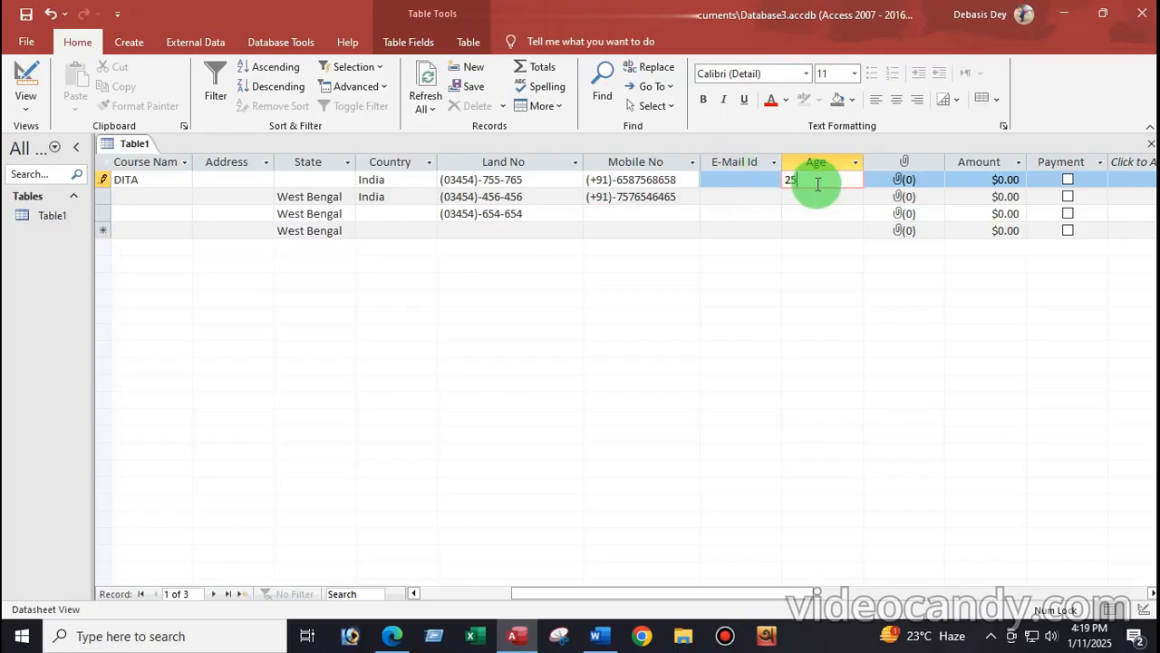
left_click(769, 199)
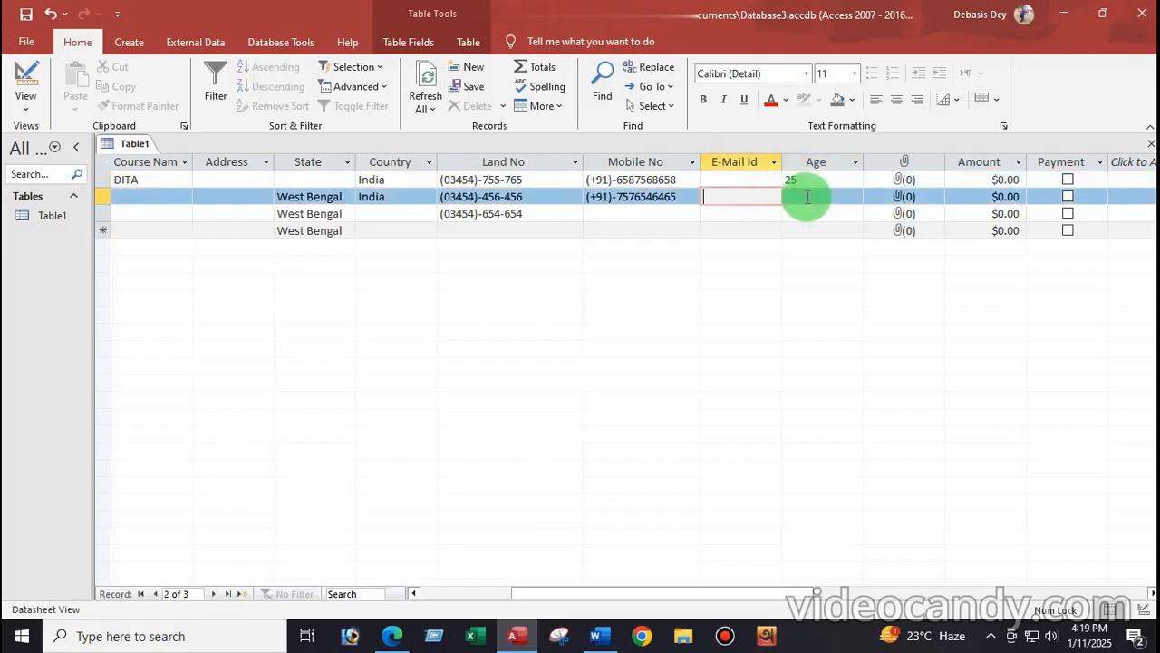
left_click(810, 198)
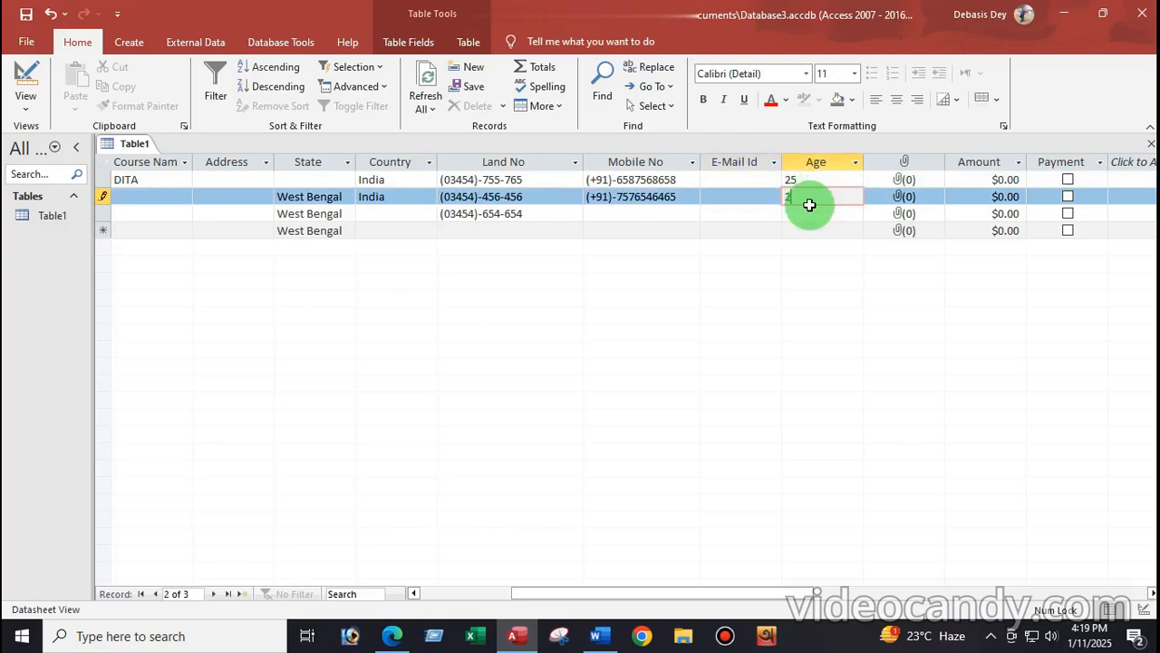
left_click(741, 211)
Step: Test record 3 with Ages 15 and 35, dismissing both validation rule warnings
left_click(795, 213)
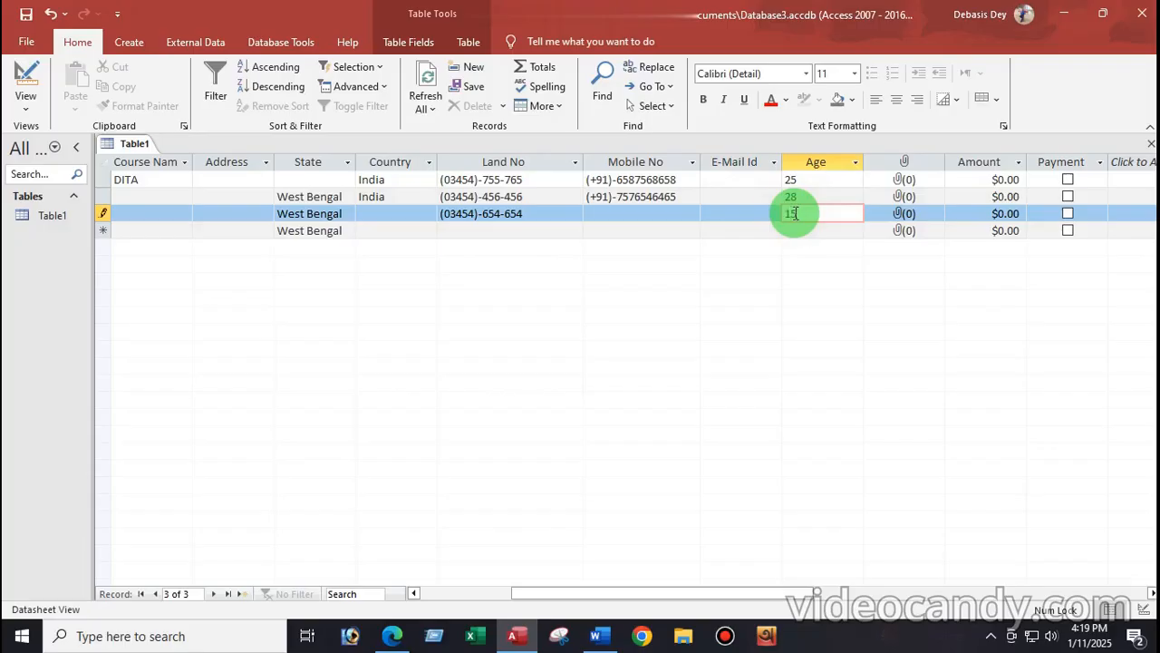
type("15")
left_click(753, 216)
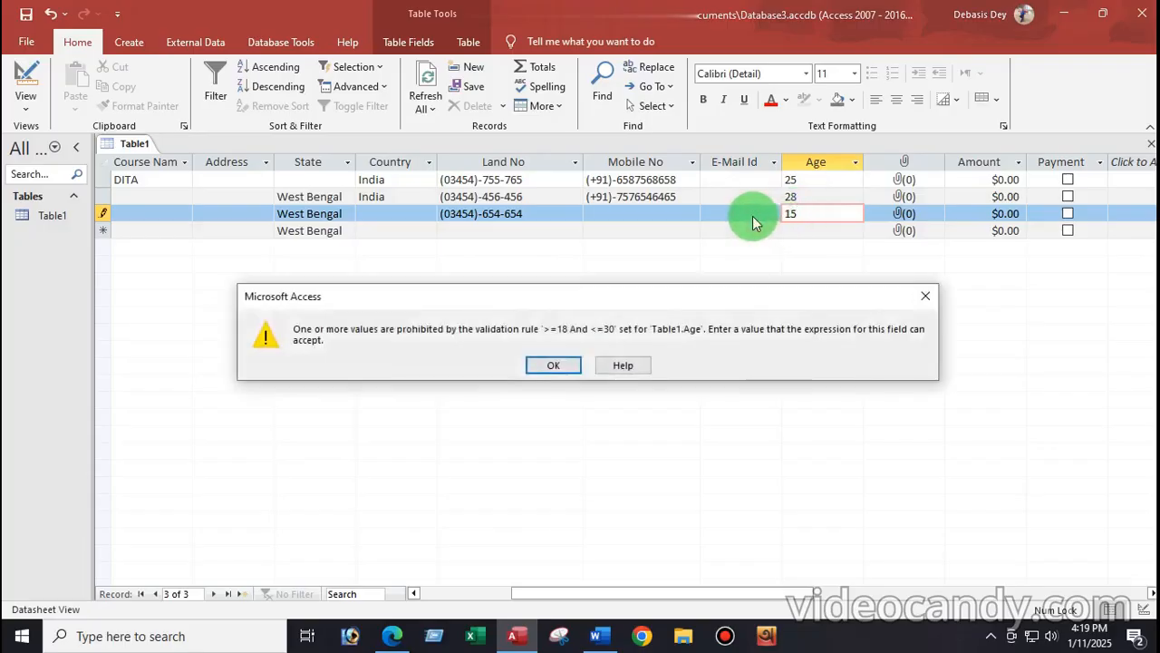
left_click(548, 366)
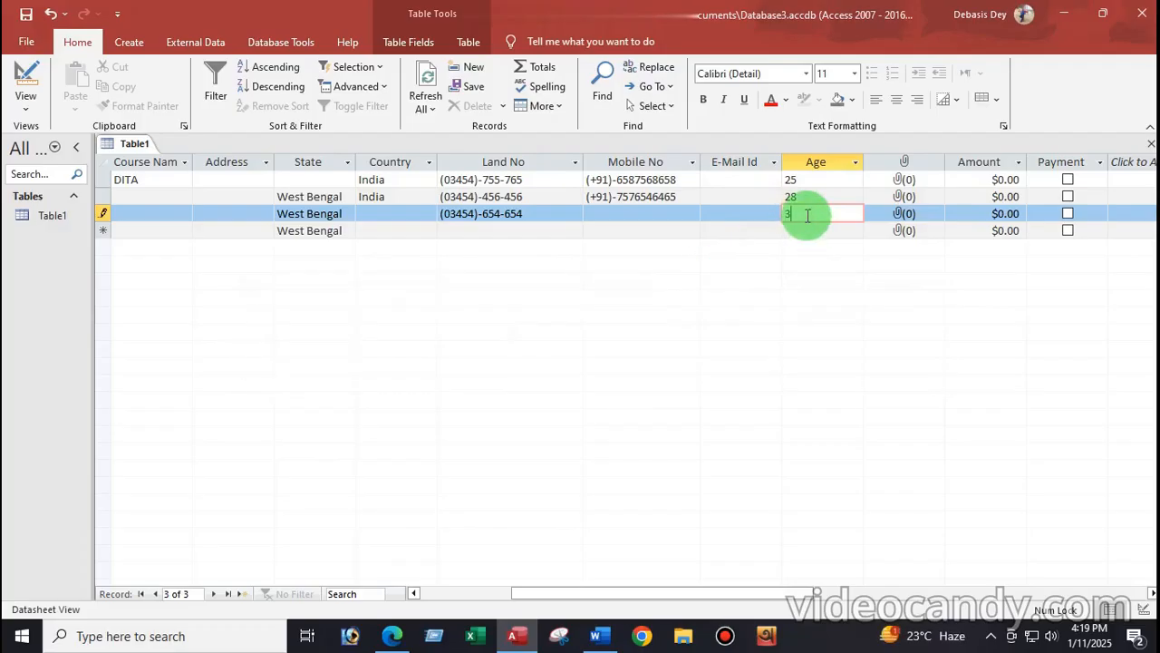
left_click(742, 231)
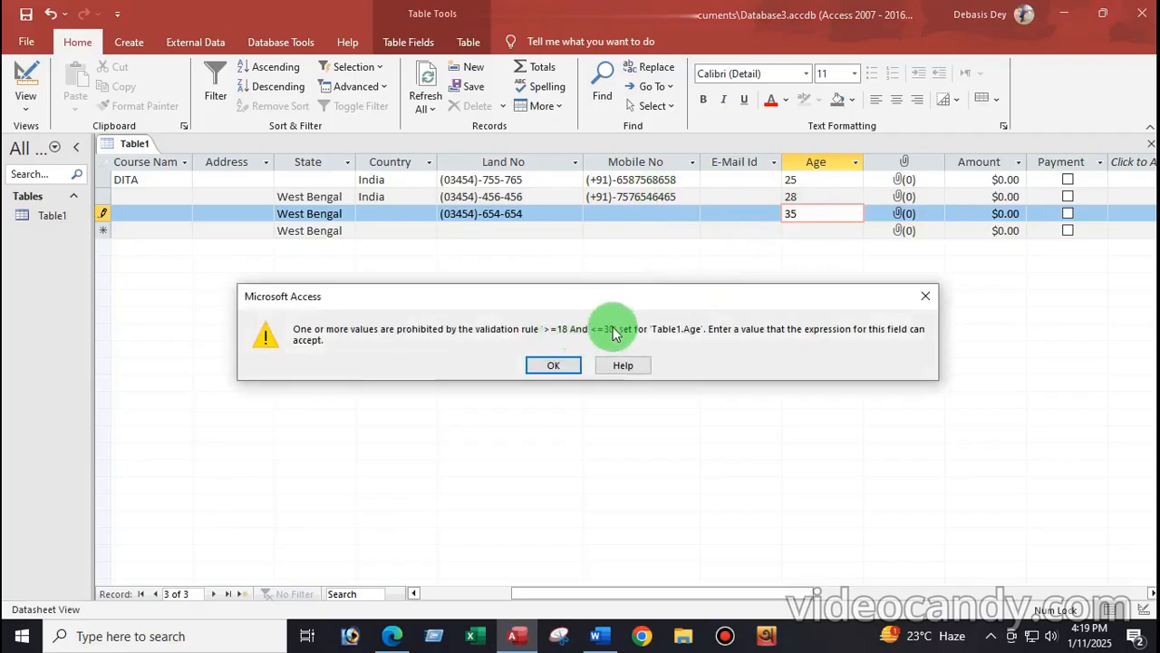
left_click(555, 366)
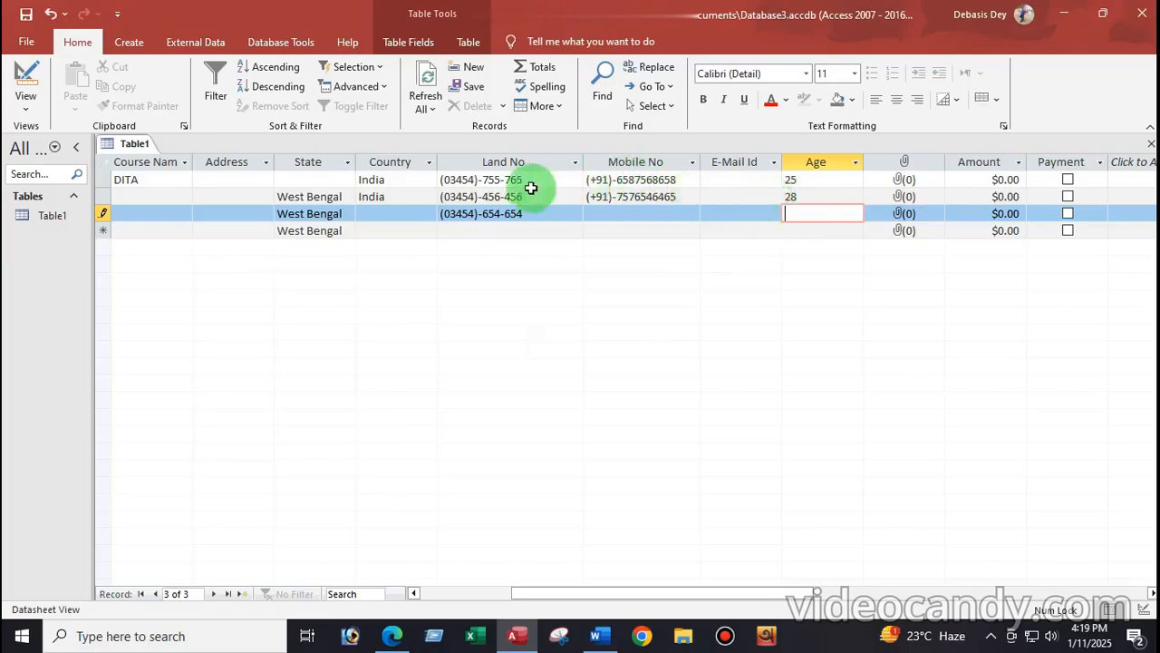
left_click(29, 107)
left_click(50, 163)
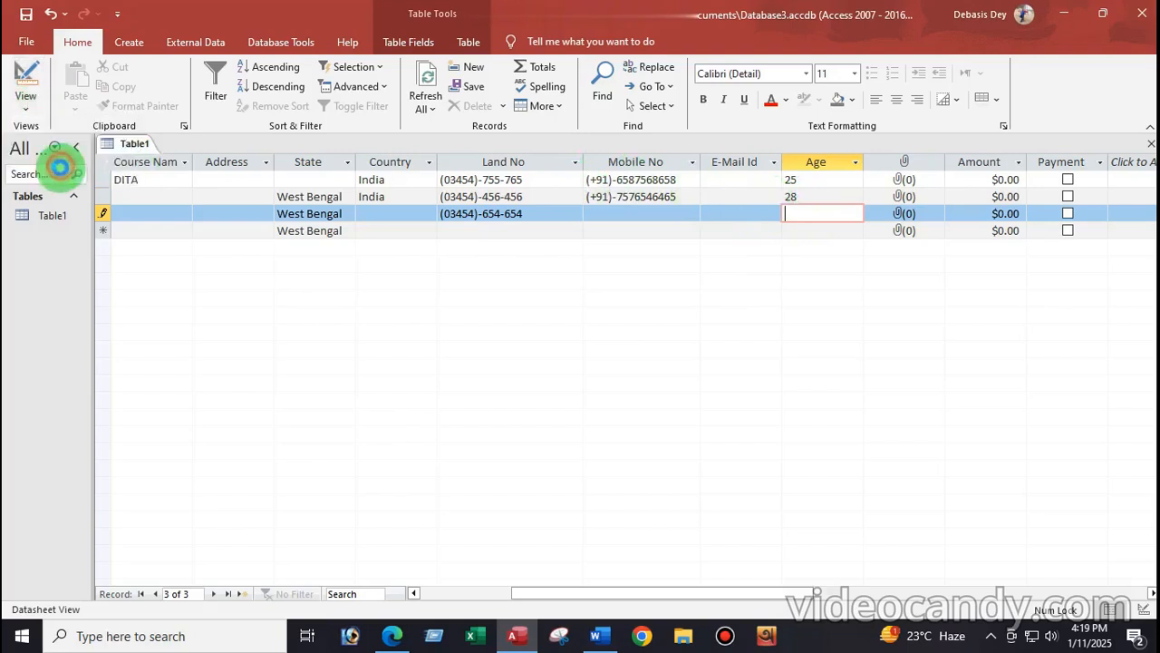
Step: Compare the Photo and Amount fields against the Condition Table notes in Word
scroll(382, 285, "down", 1)
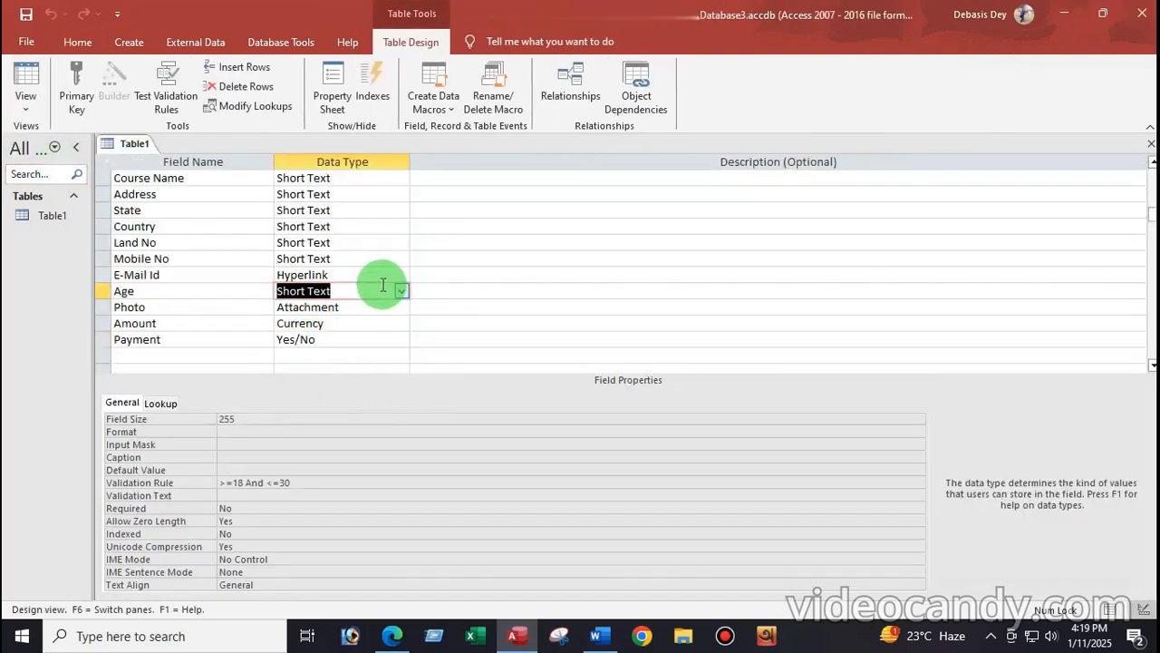
left_click(195, 309)
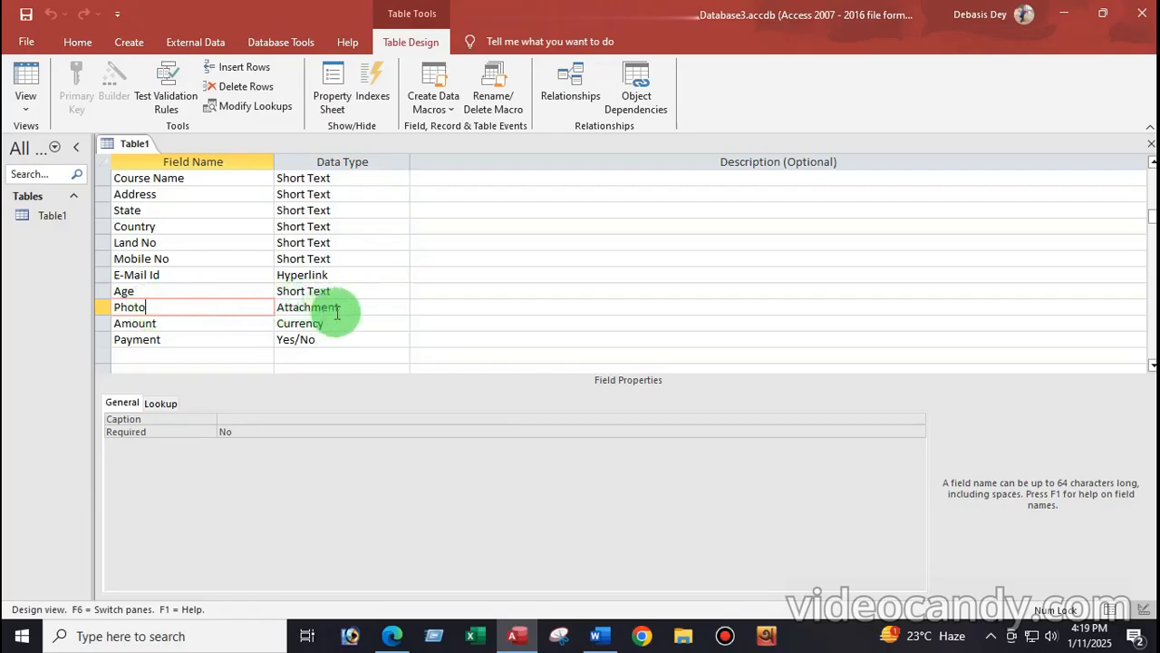
left_click(595, 636)
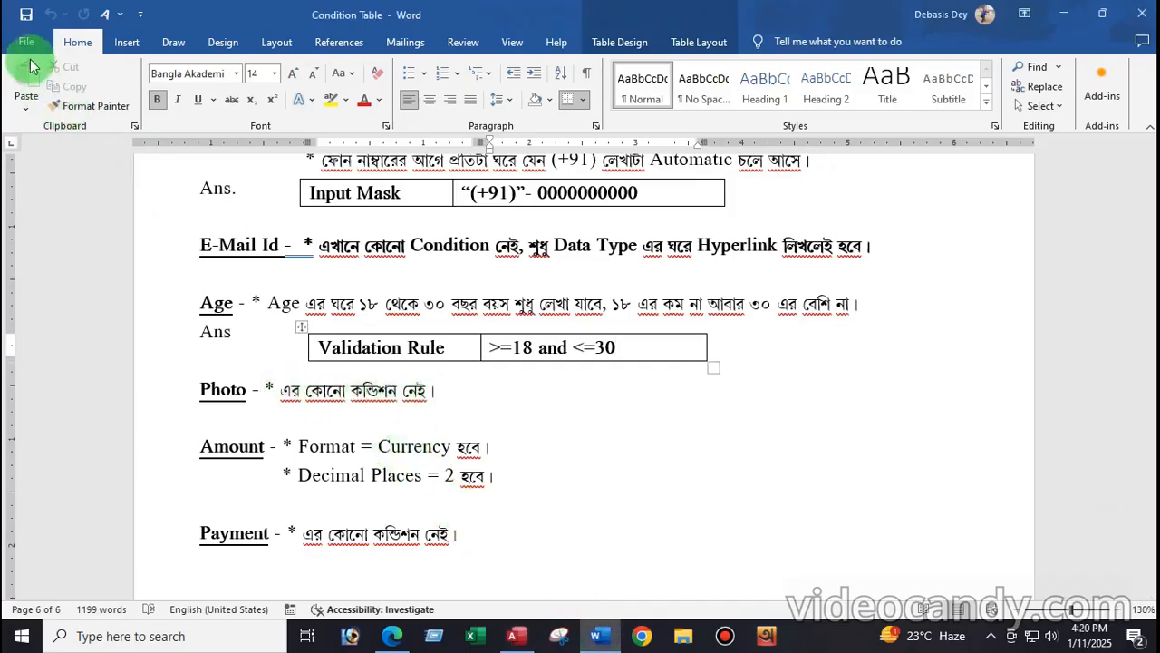
left_click(526, 636)
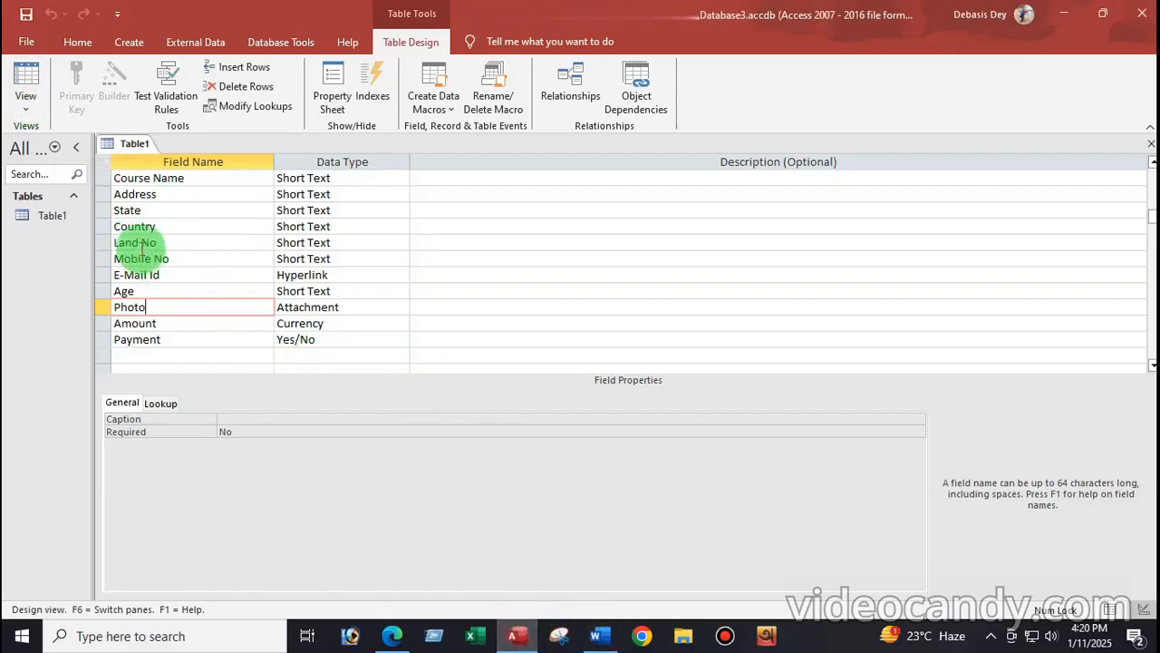
left_click(182, 324)
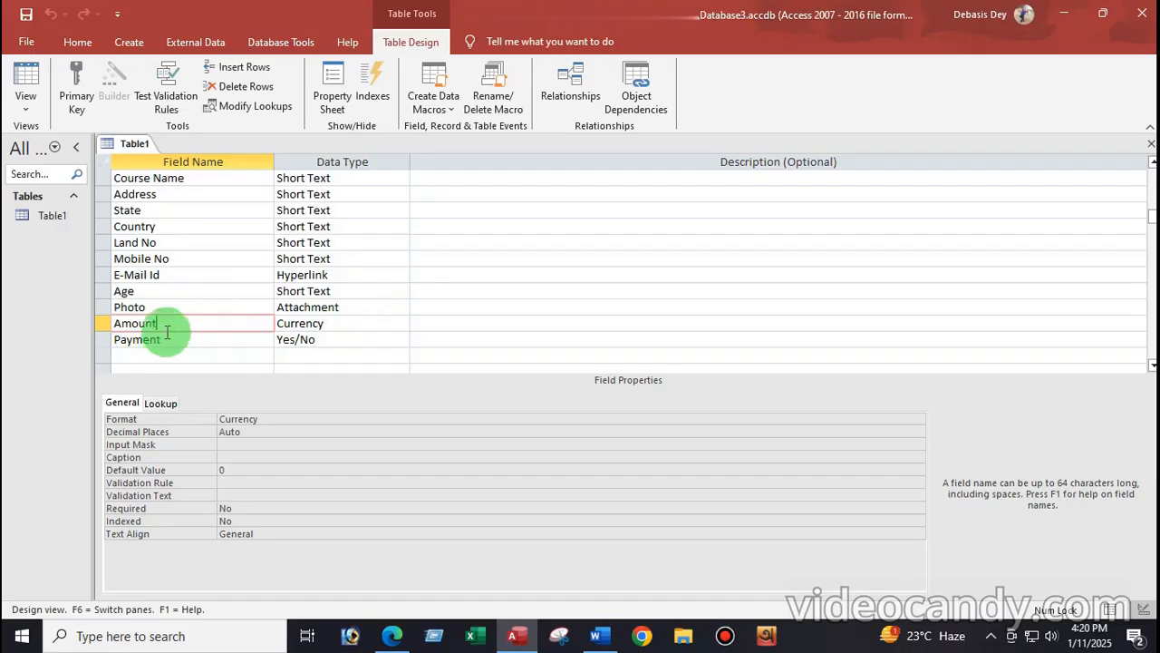
left_click(595, 635)
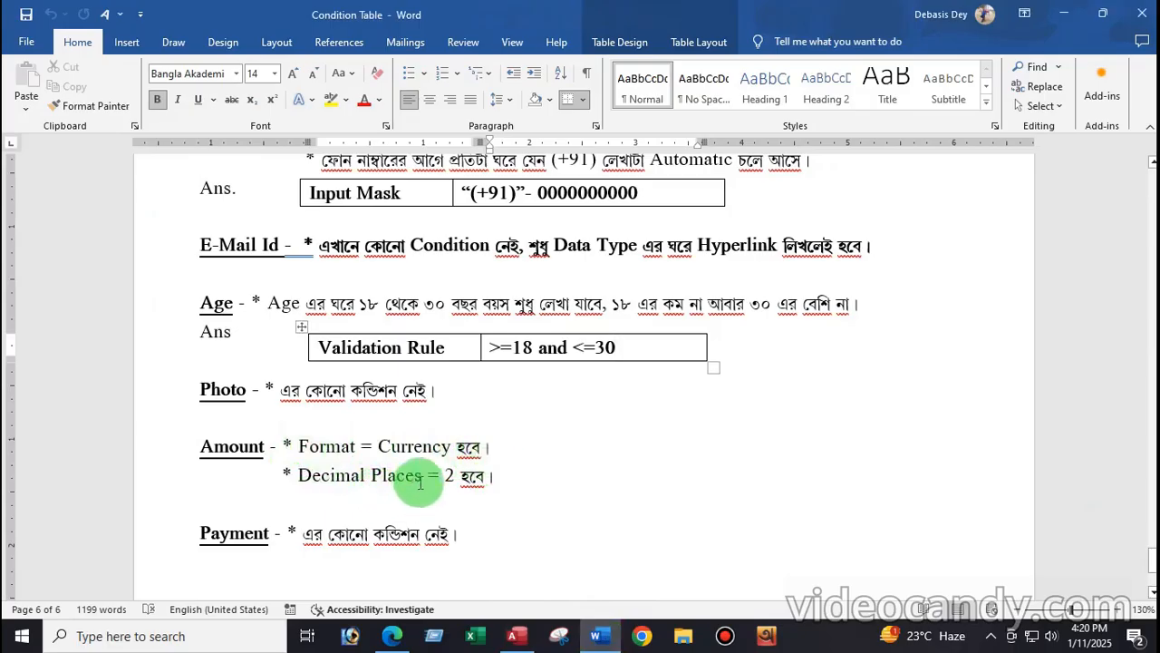
left_click(514, 636)
Step: Set the Amount field's Decimal Places to 2
left_click(272, 420)
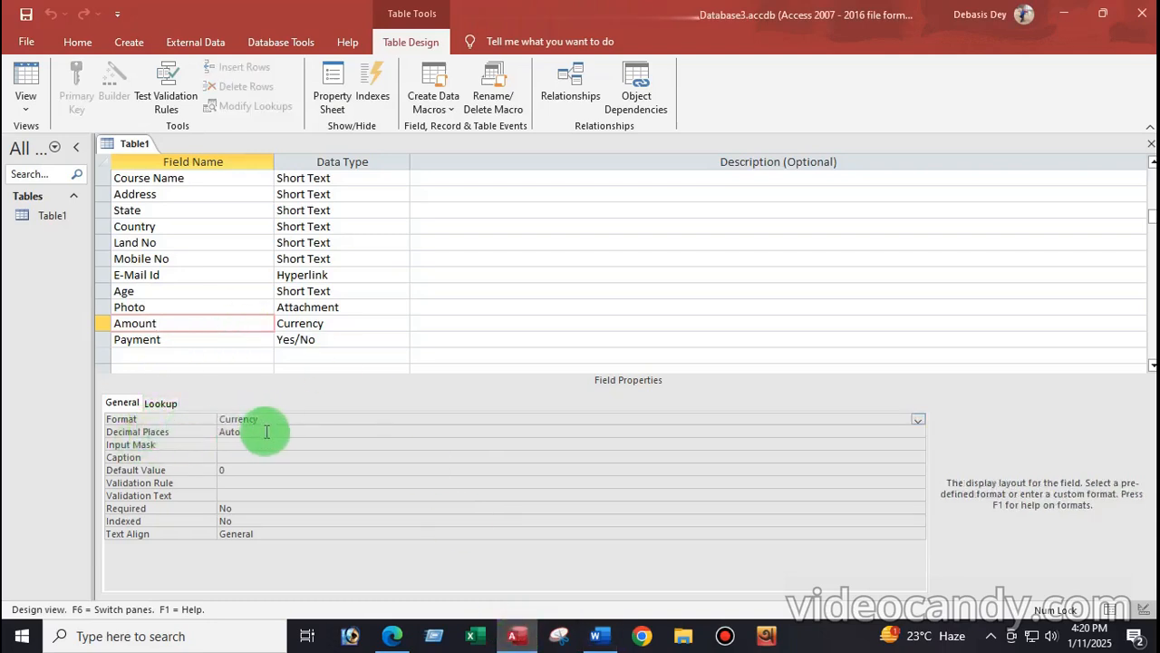
left_click(263, 433)
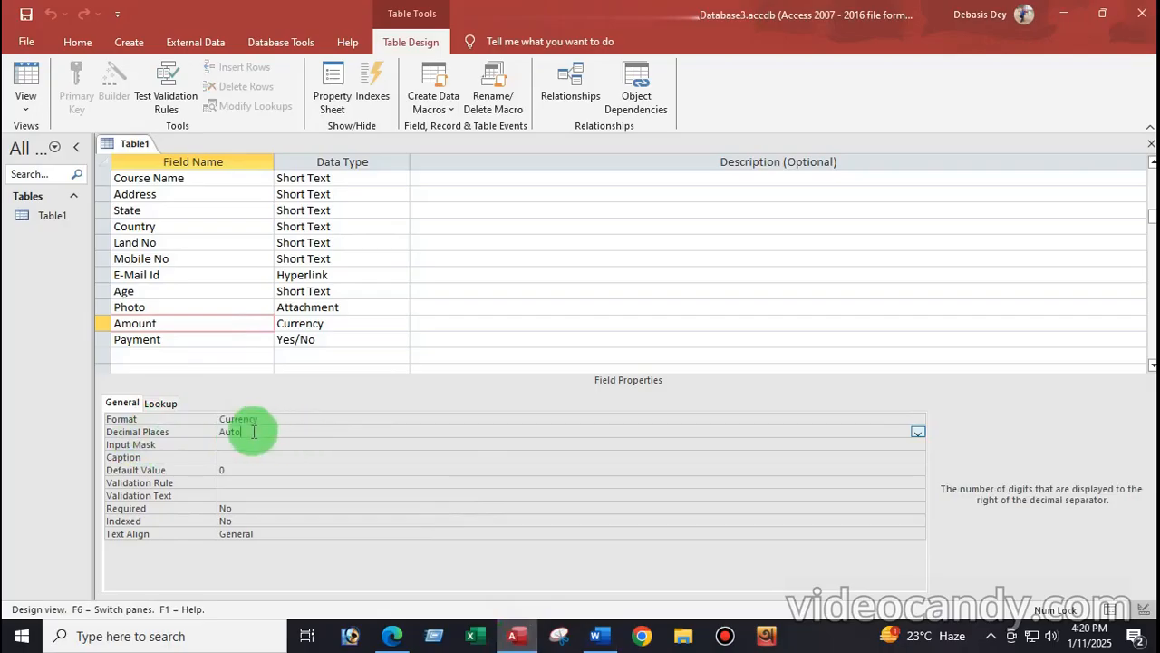
left_click(918, 432)
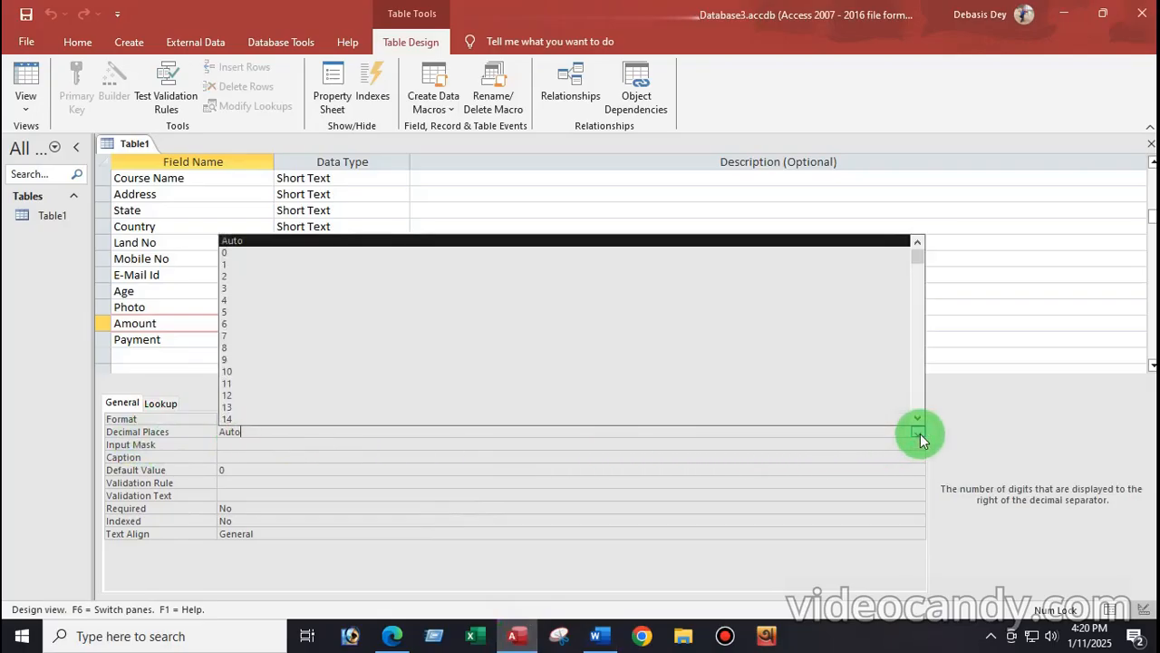
left_click(227, 275)
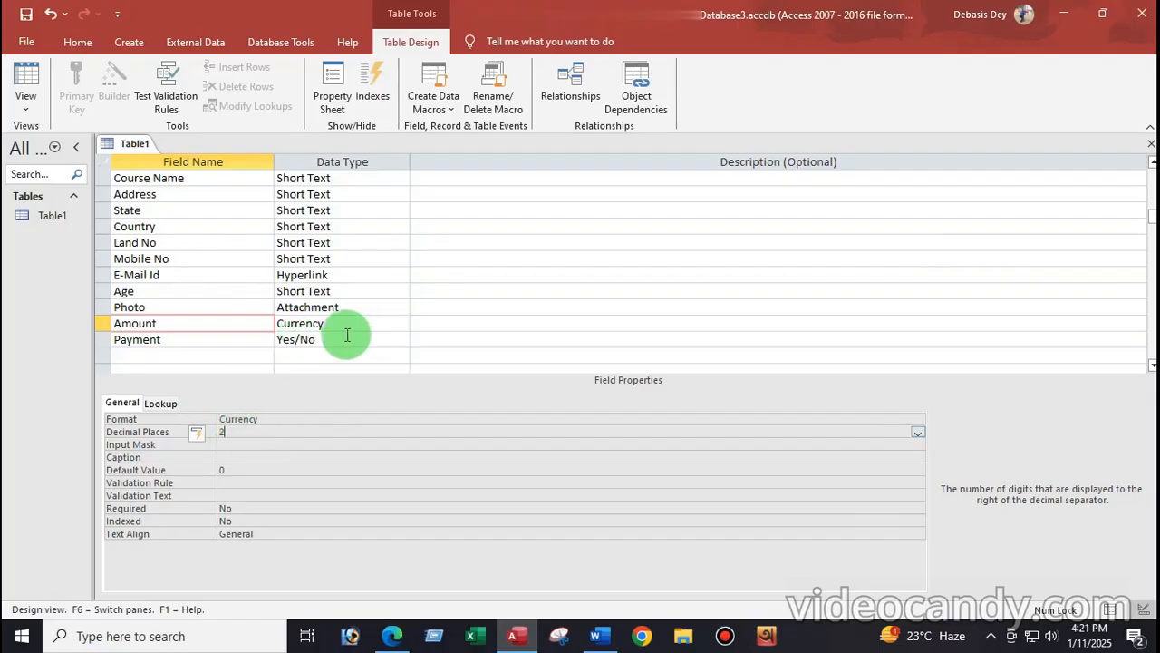
Step: Keep Amount's format as Currency and check the Payment field against the Word notes
left_click(230, 340)
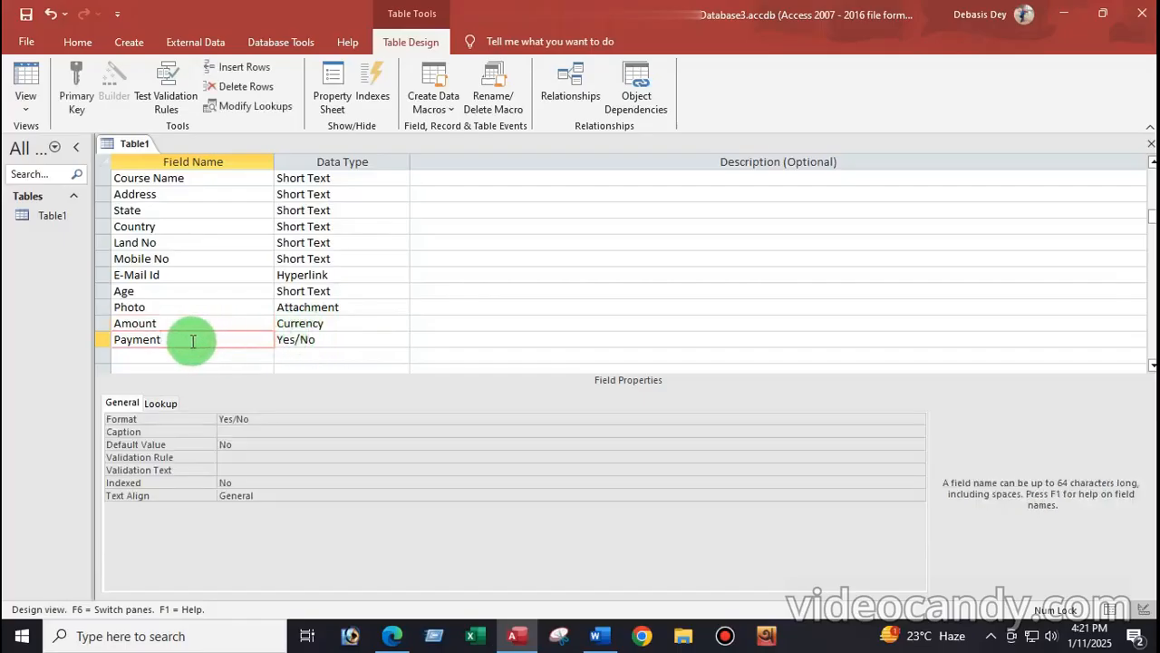
left_click(337, 324)
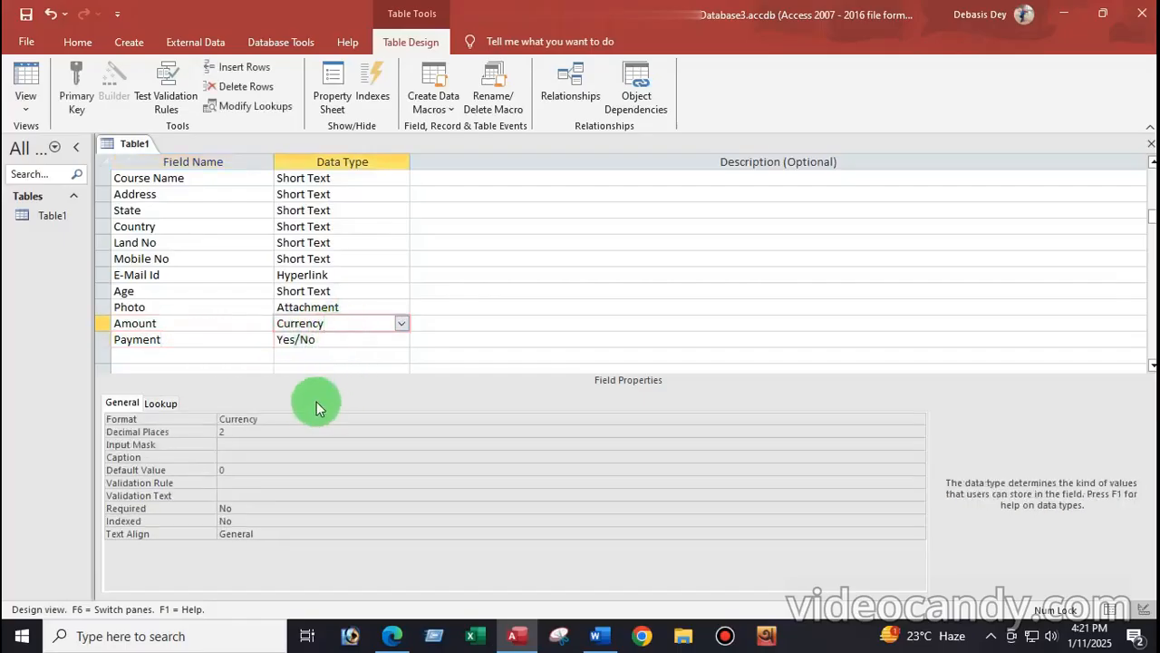
left_click(888, 419)
left_click(917, 419)
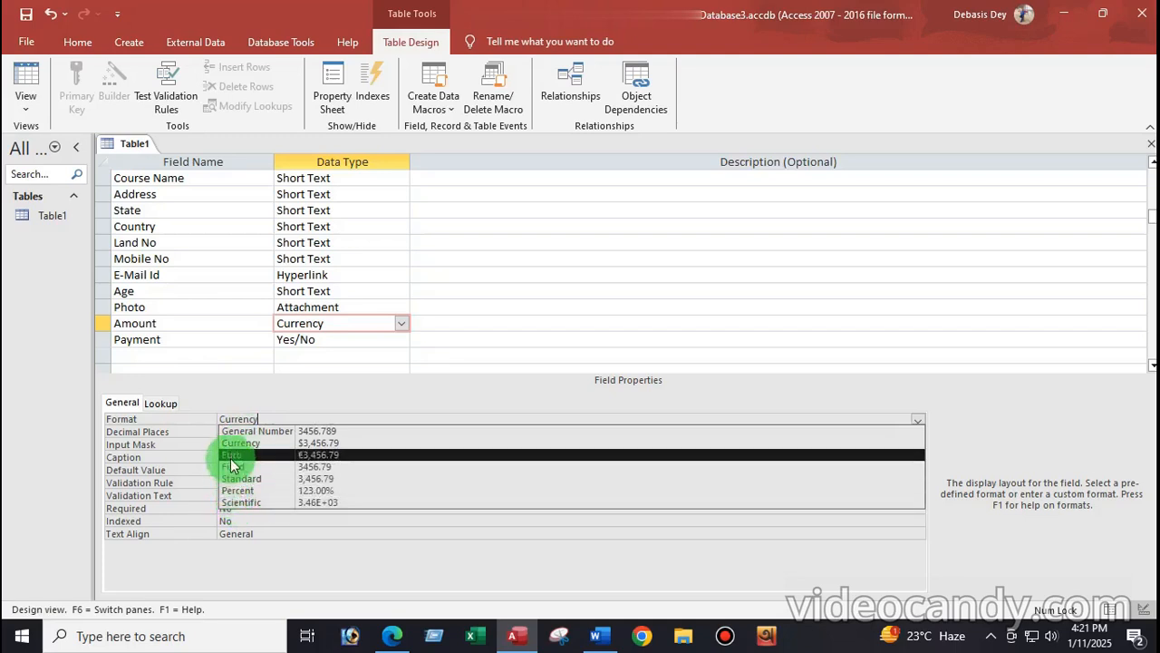
left_click(235, 451)
left_click(290, 420)
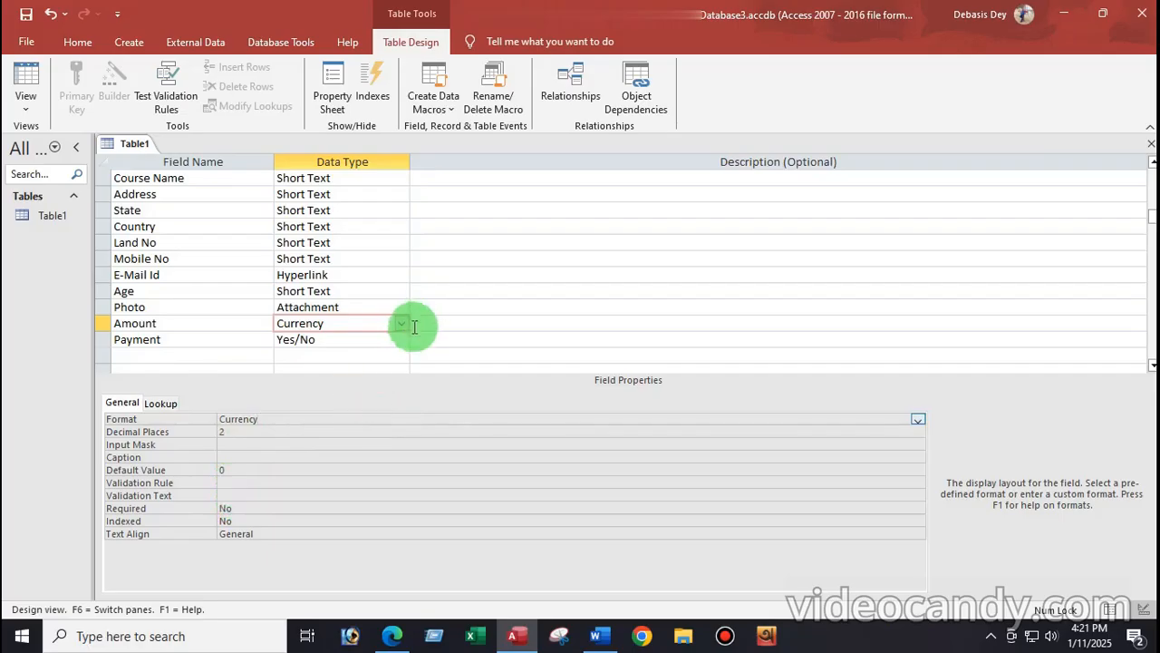
left_click(173, 339)
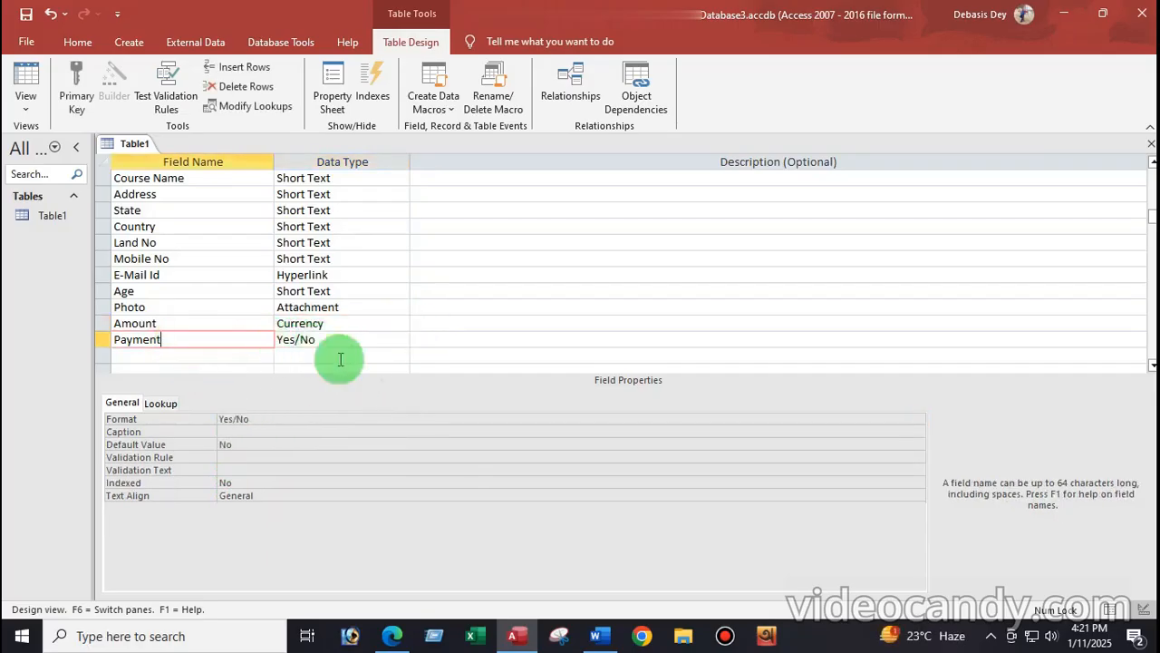
left_click(598, 637)
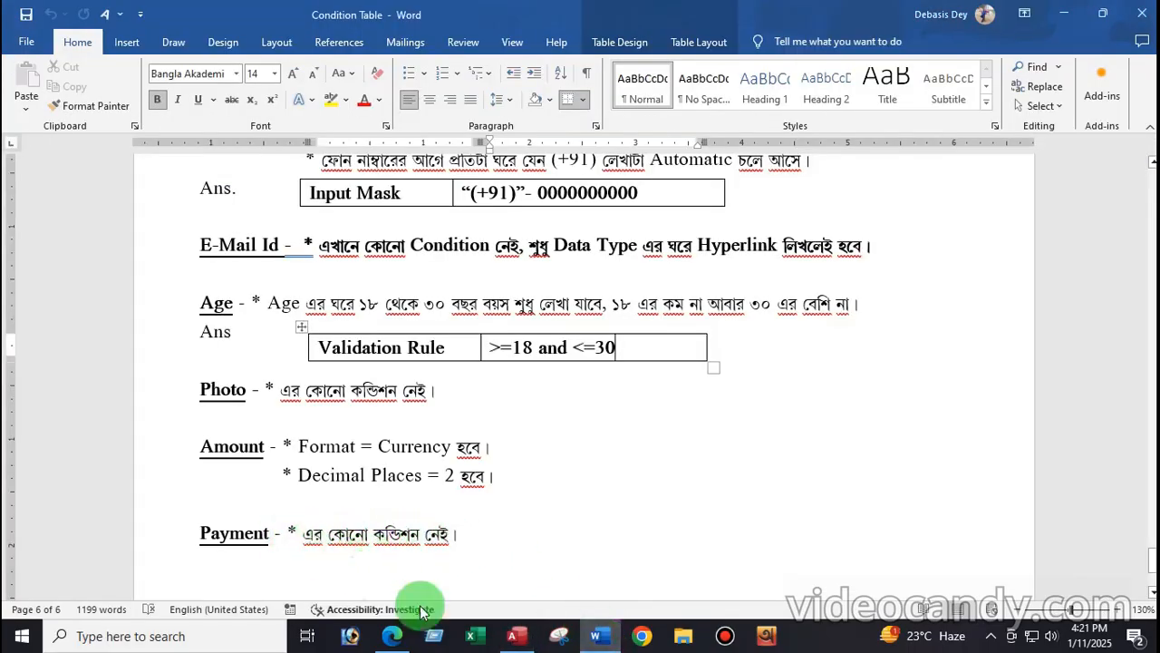
left_click(523, 639)
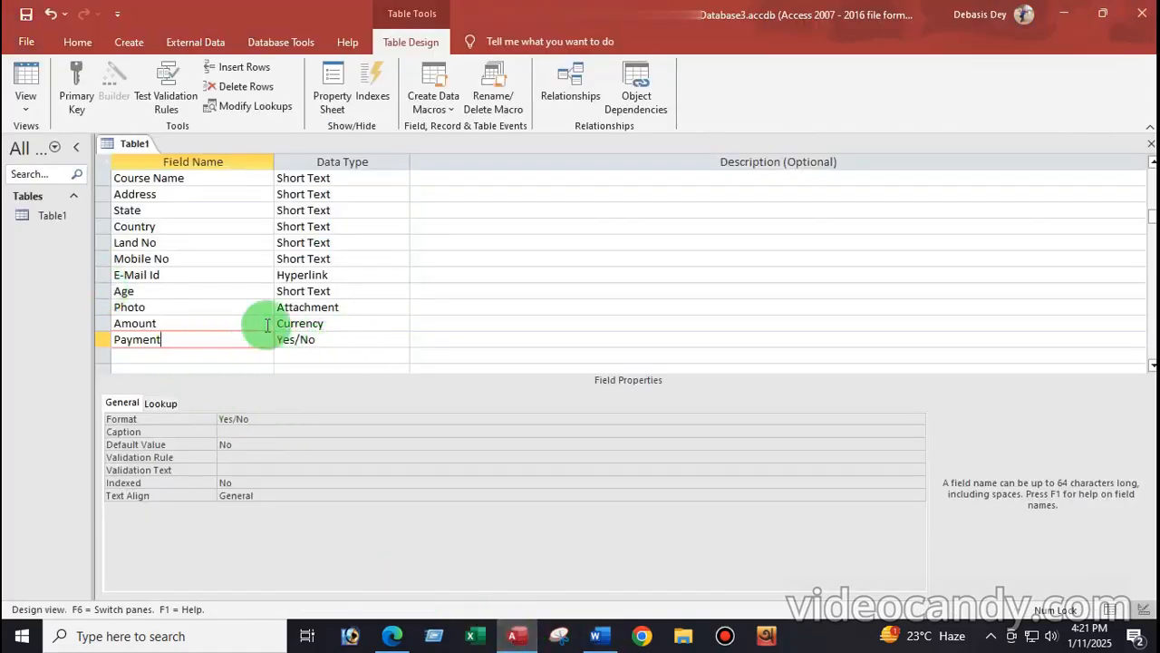
Step: Save Table1 and open it in Datasheet View
left_click(26, 109)
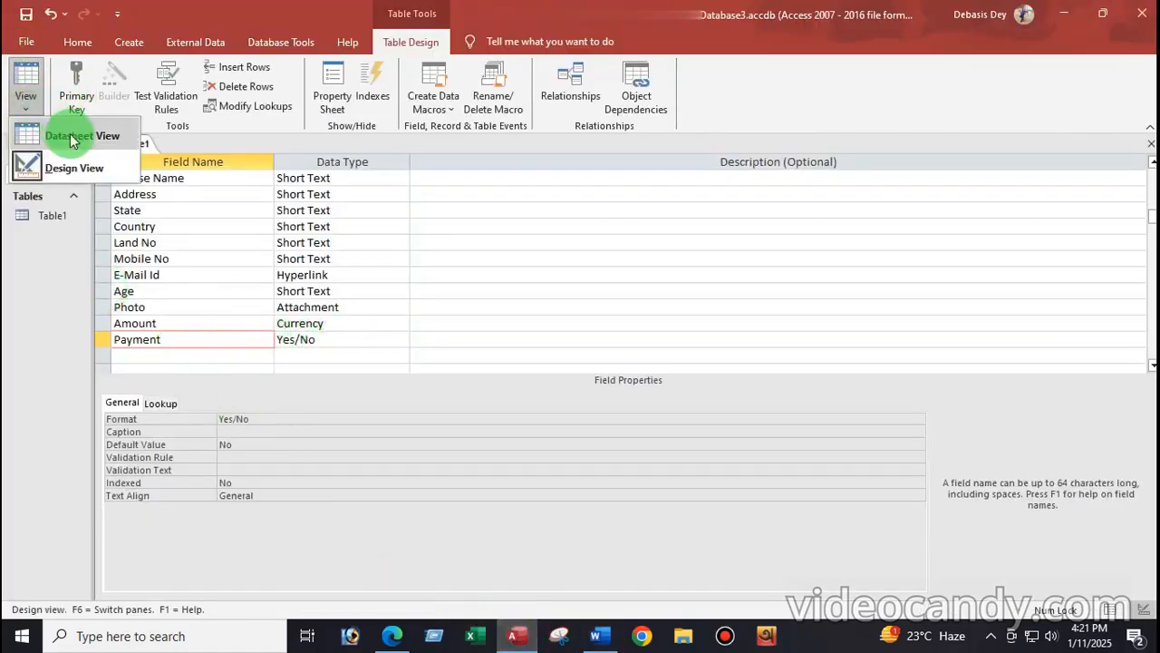
left_click(72, 137)
left_click(552, 369)
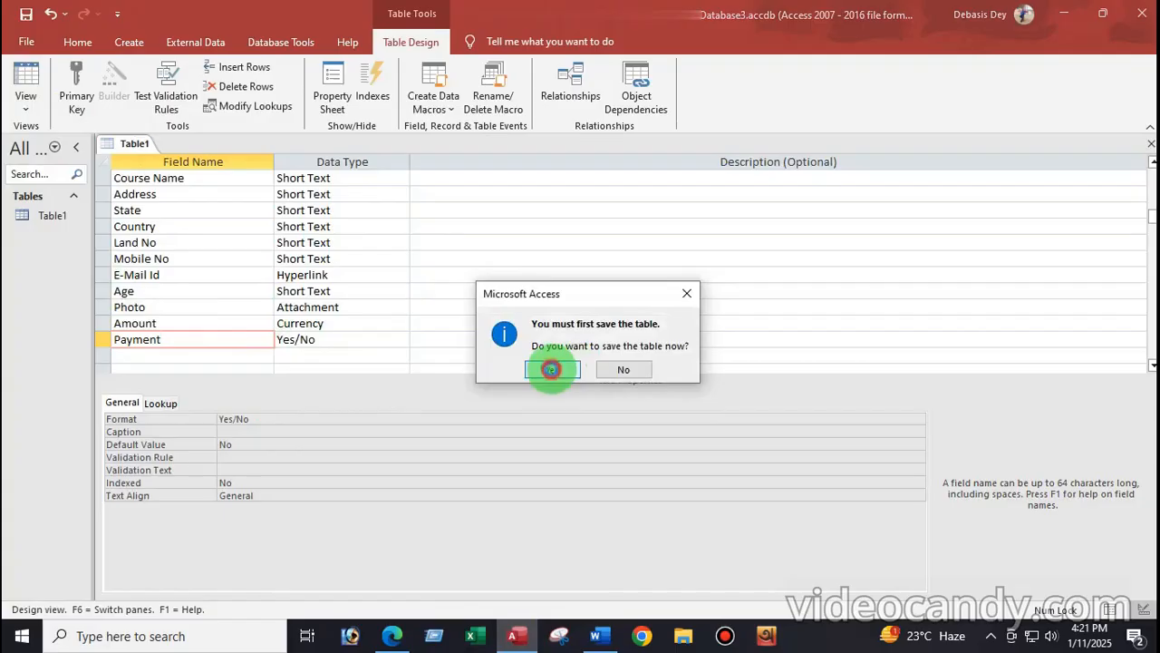
left_click(706, 598)
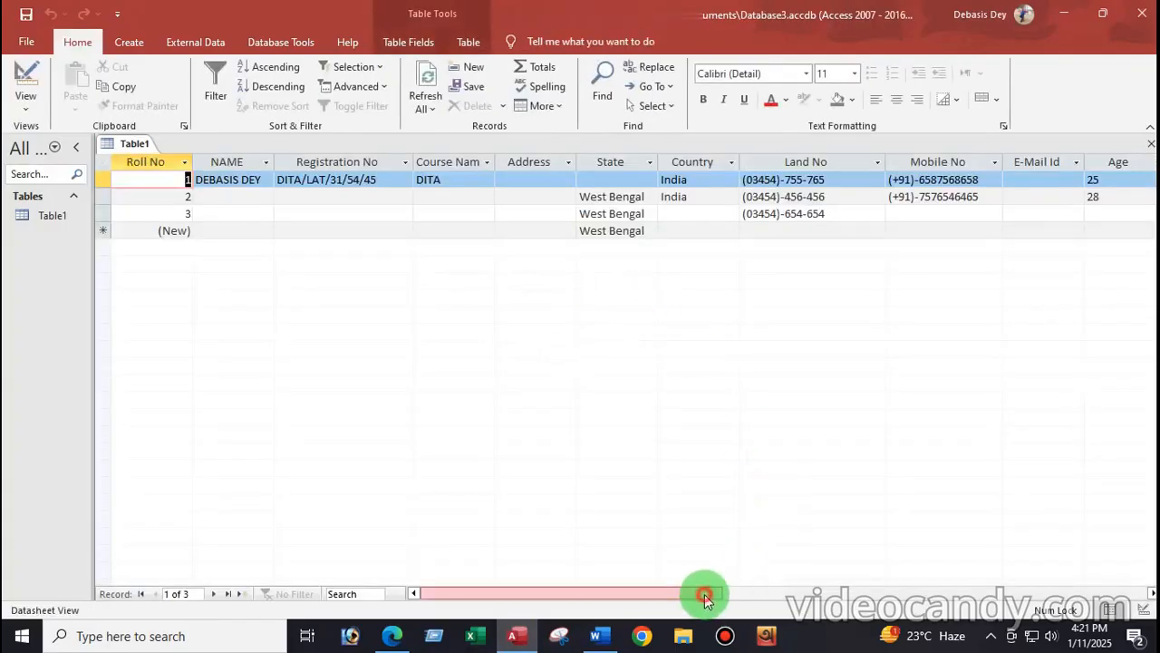
Step: Enter KALNA as record 1's Address
left_click(218, 196)
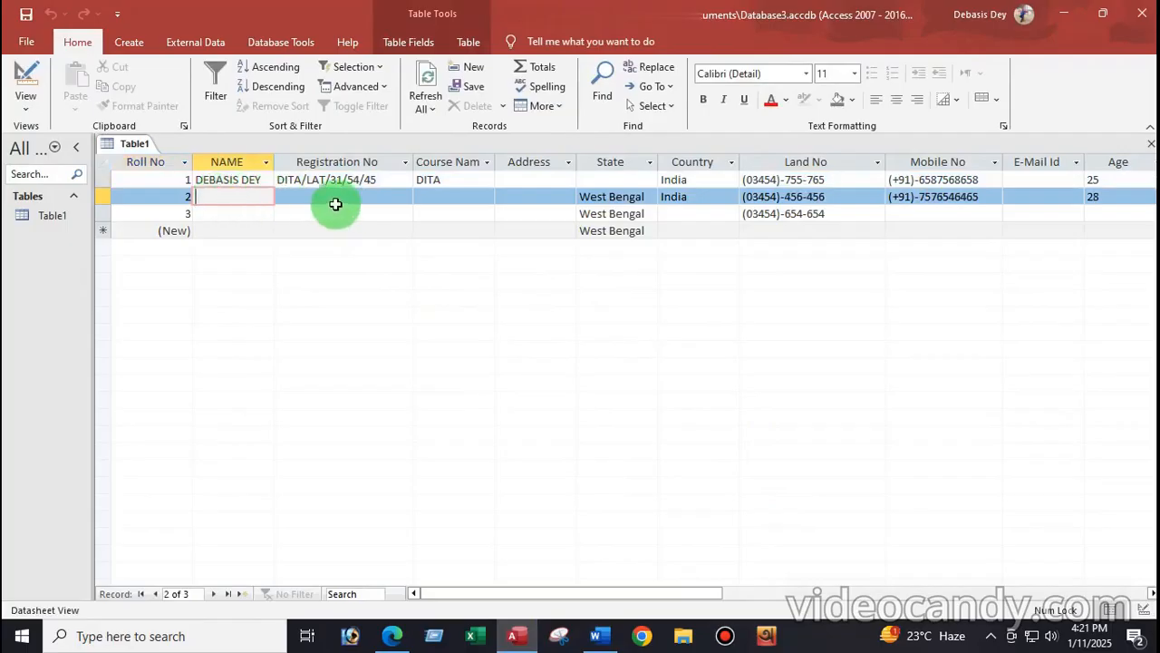
left_click(291, 196)
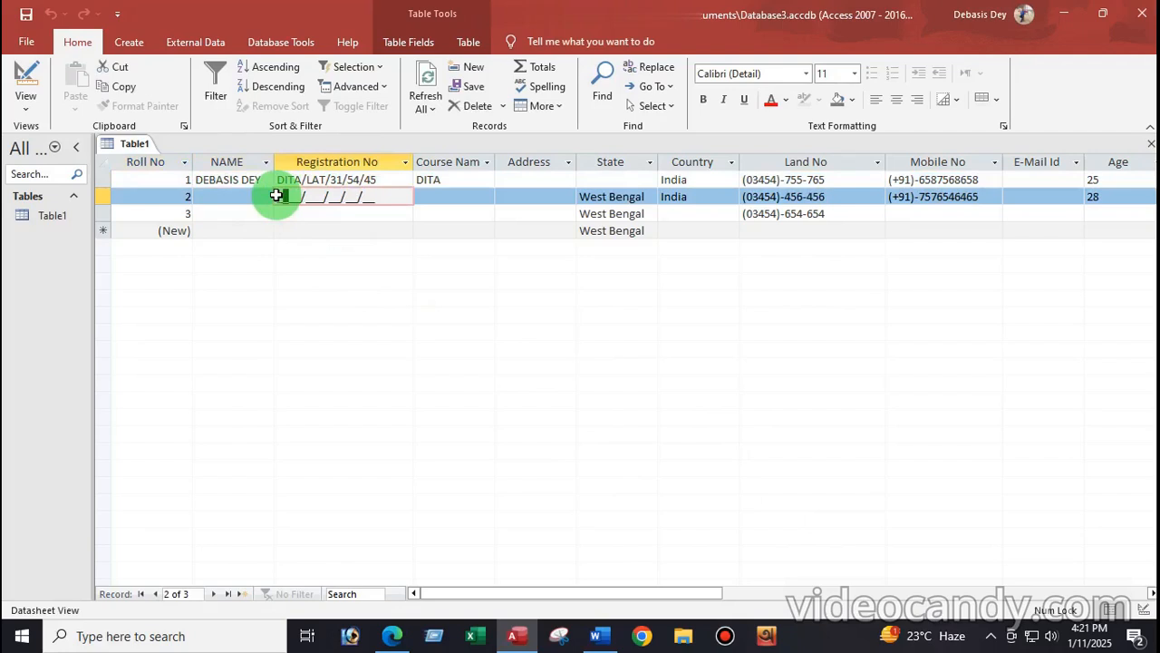
left_click(425, 198)
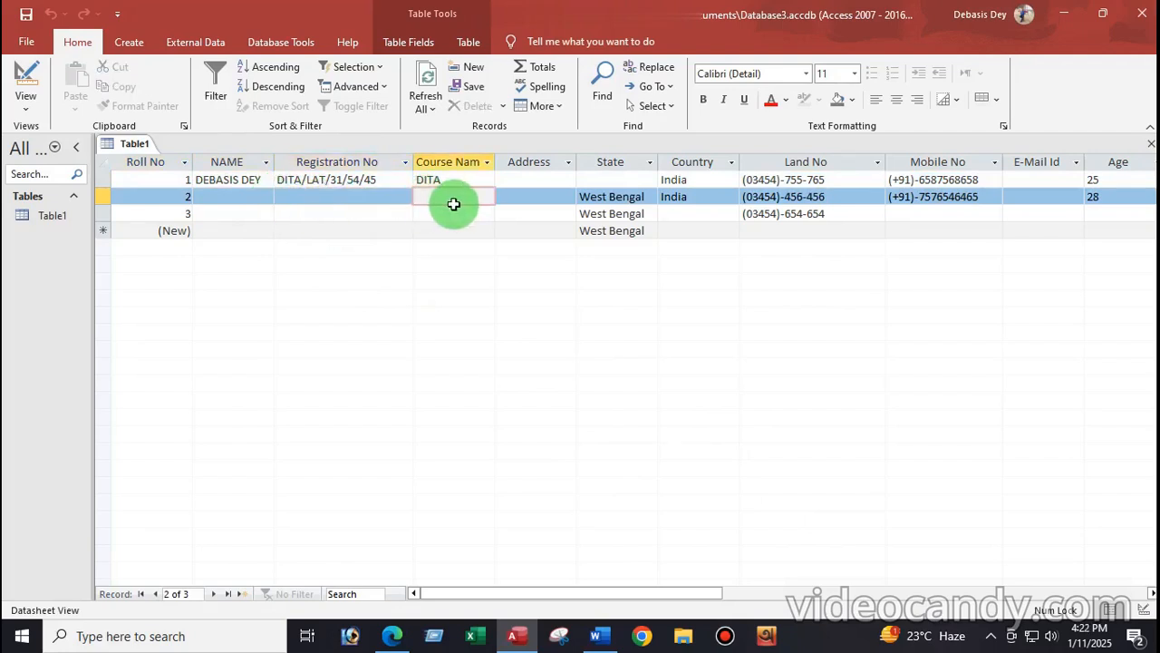
left_click(513, 199)
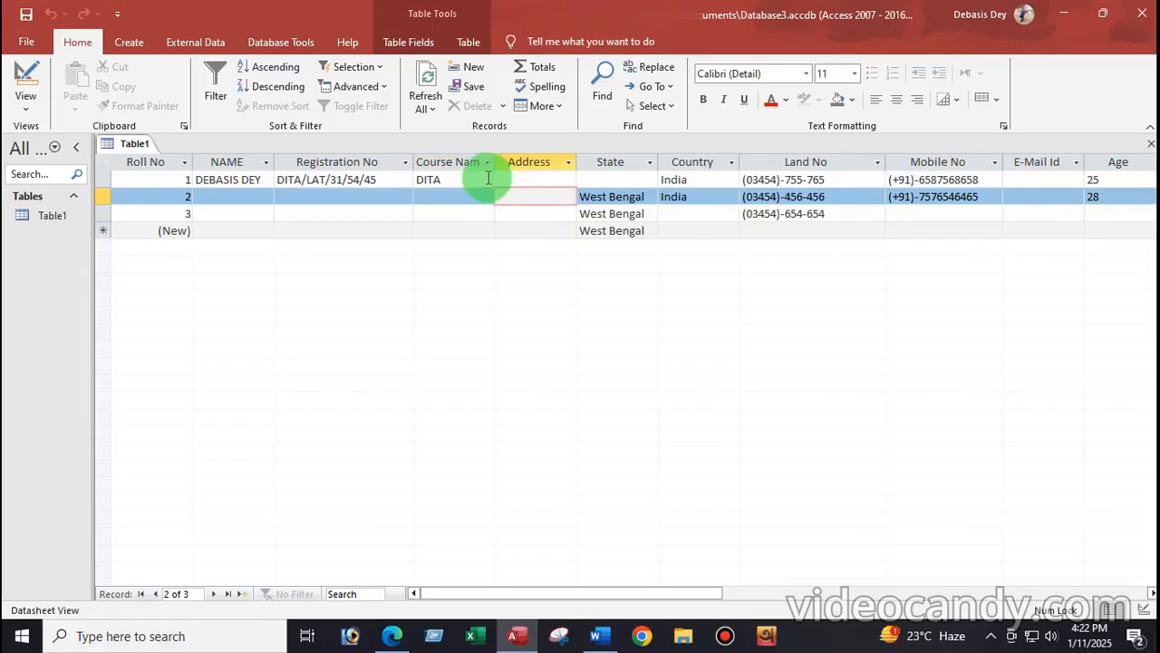
left_click(503, 182)
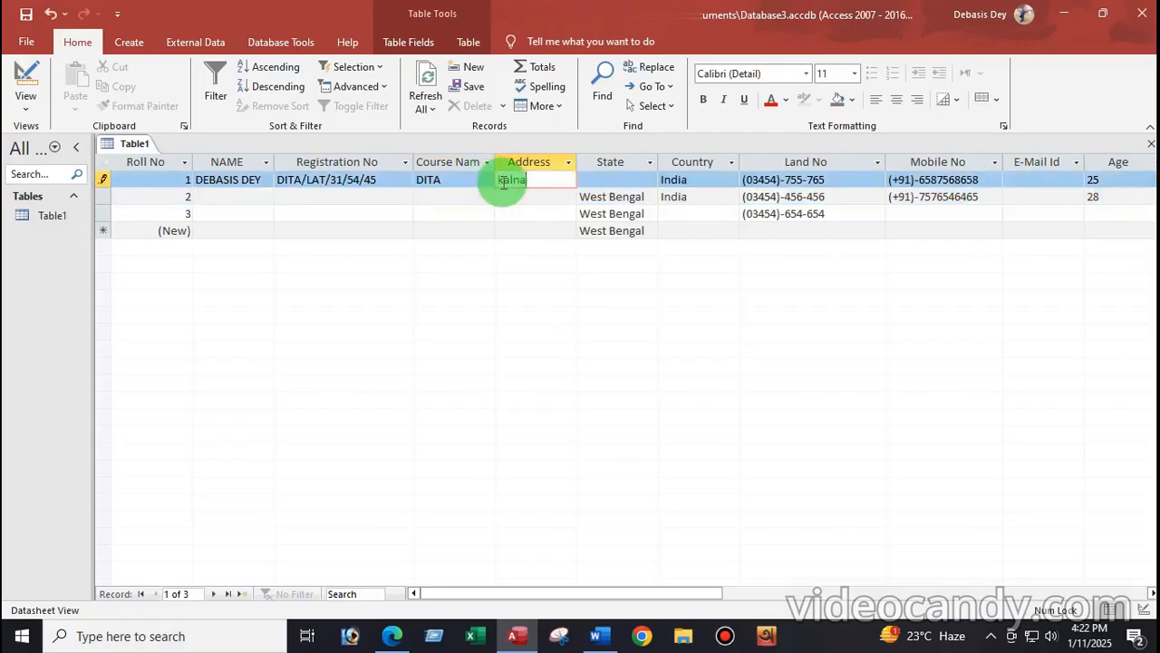
left_click(593, 196)
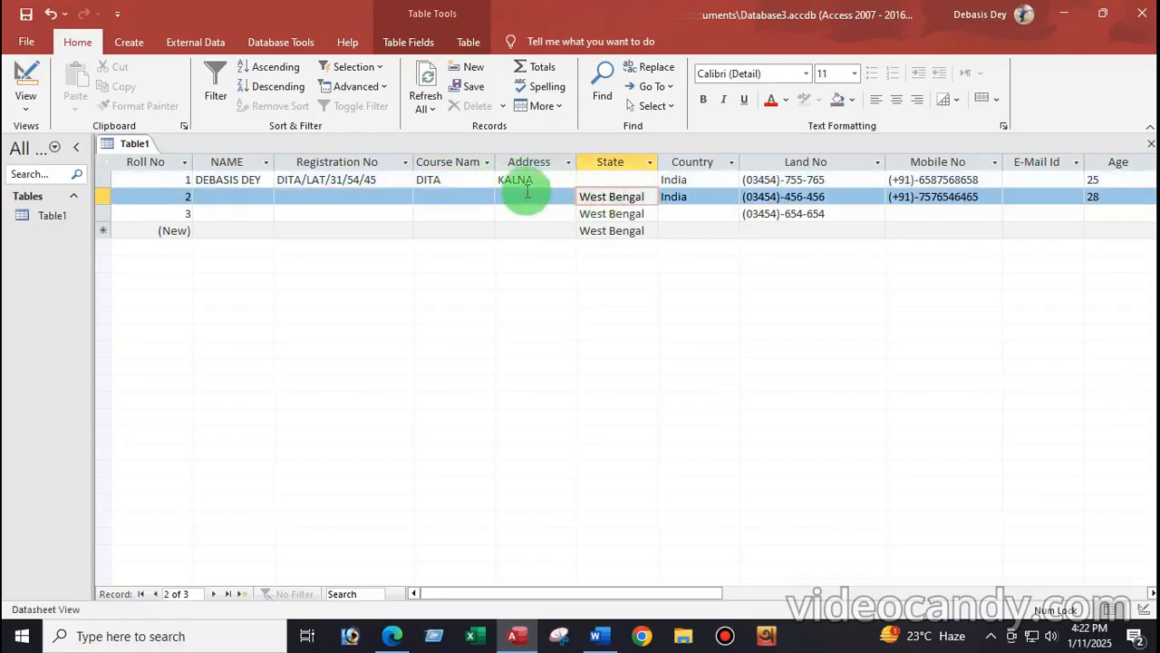
left_click(510, 196)
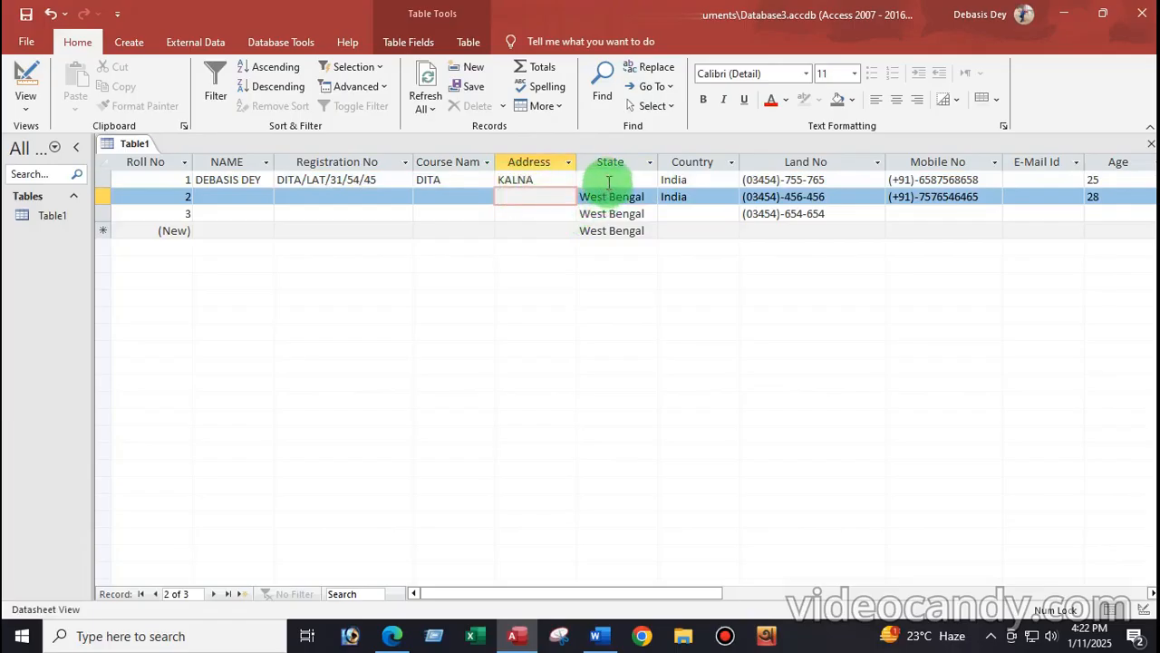
Step: Enter West Bengal as record 1's State
left_click(639, 179)
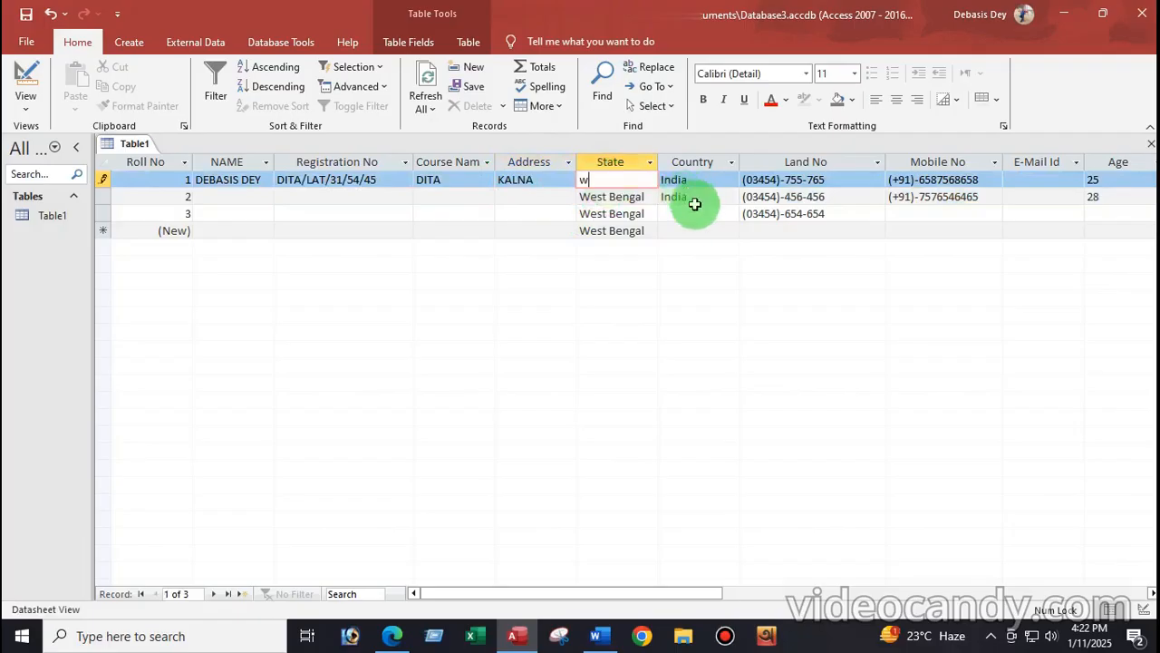
left_click(623, 198)
left_click(603, 179)
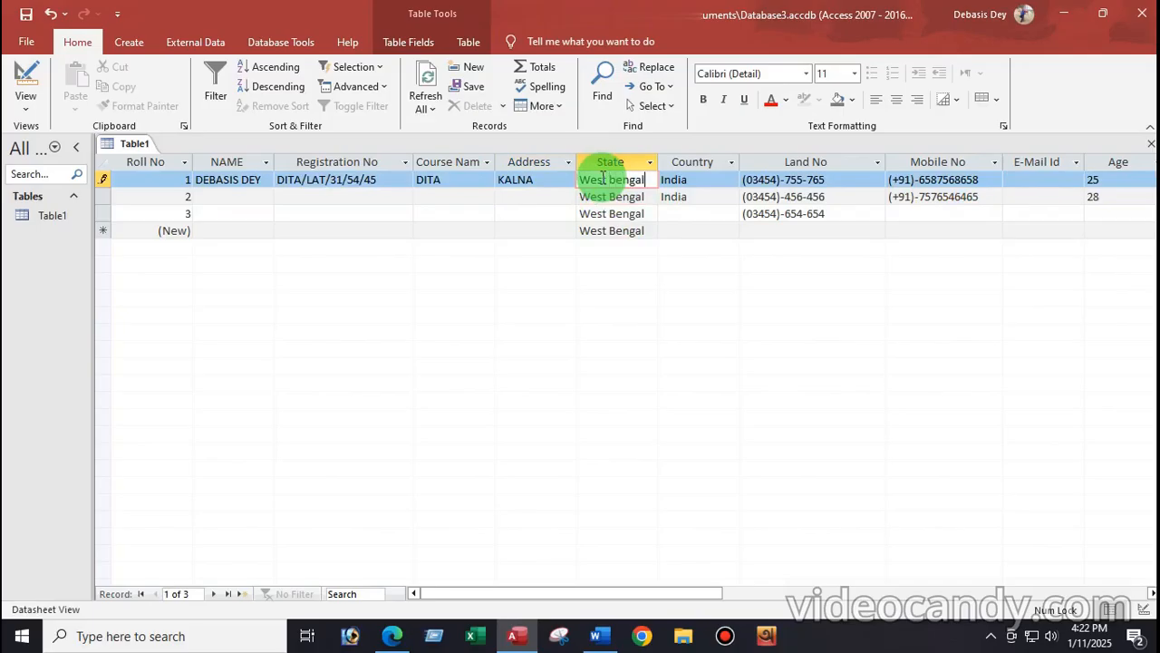
left_click(609, 214)
left_click(619, 180)
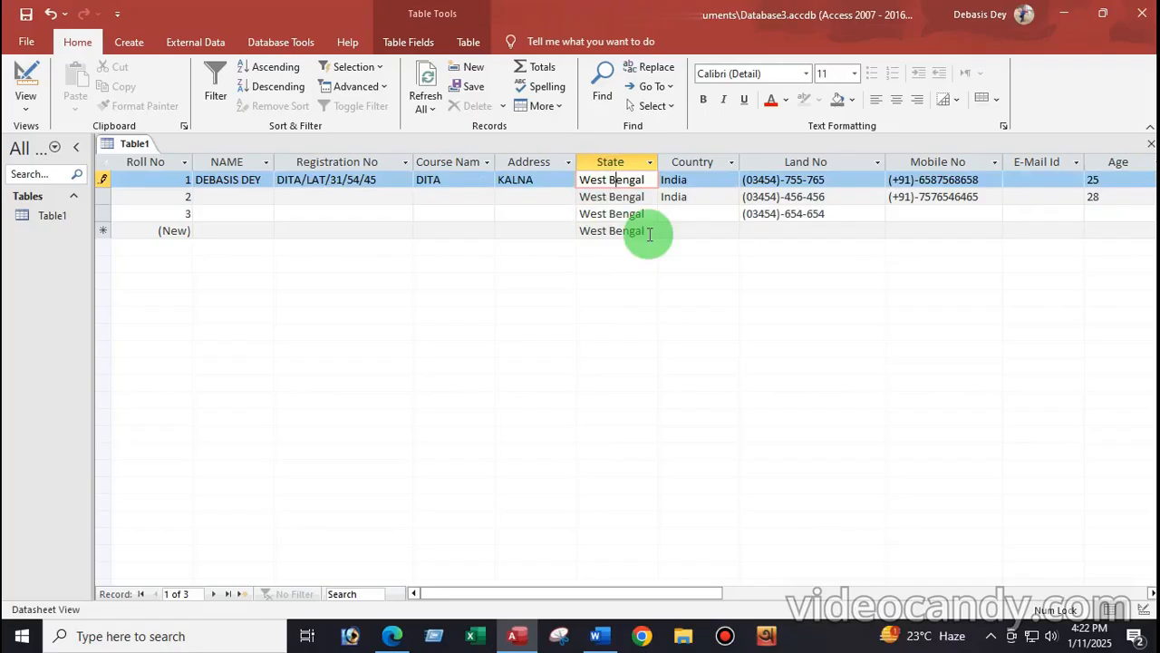
left_click(594, 199)
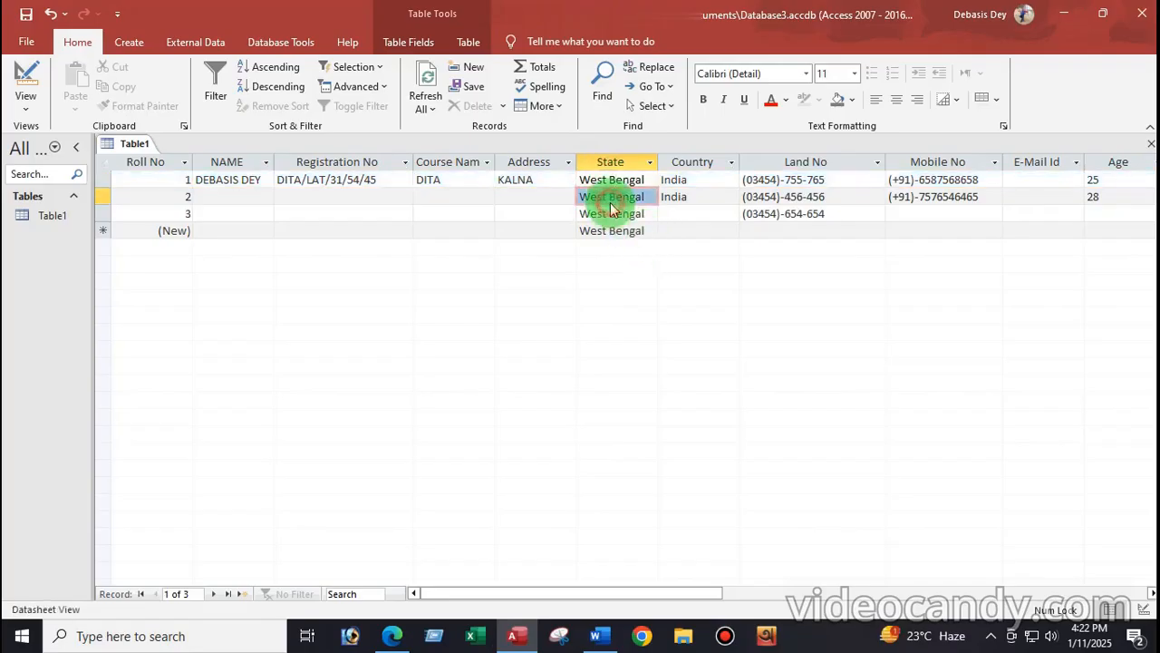
left_click(646, 233)
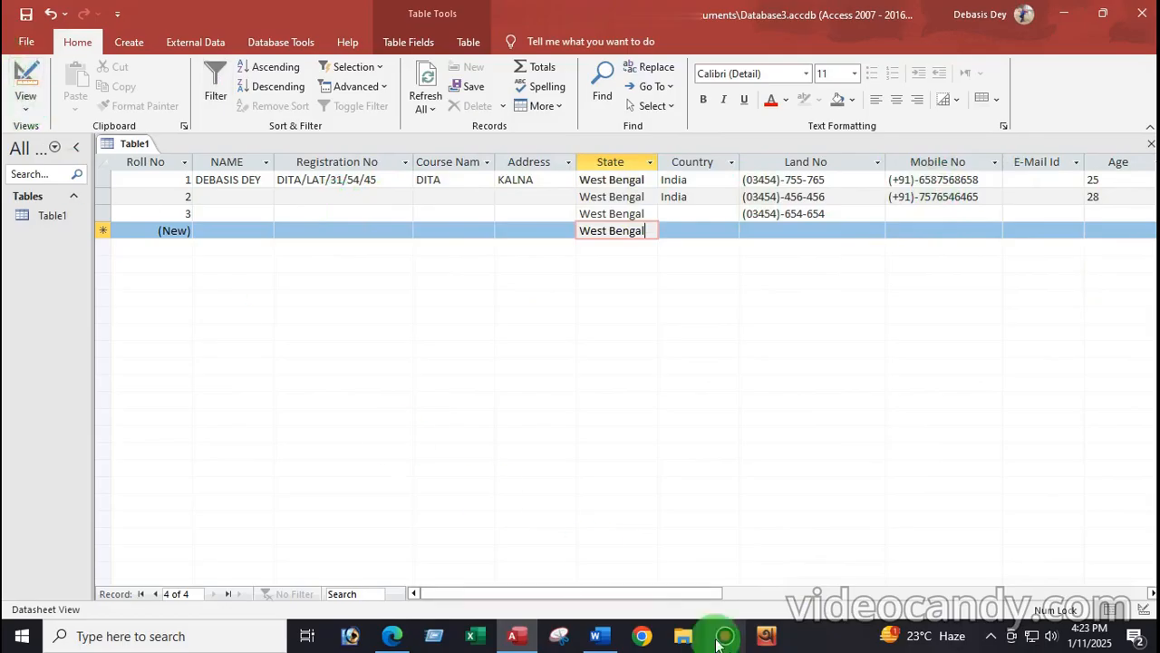
left_click_drag(676, 596, 786, 599)
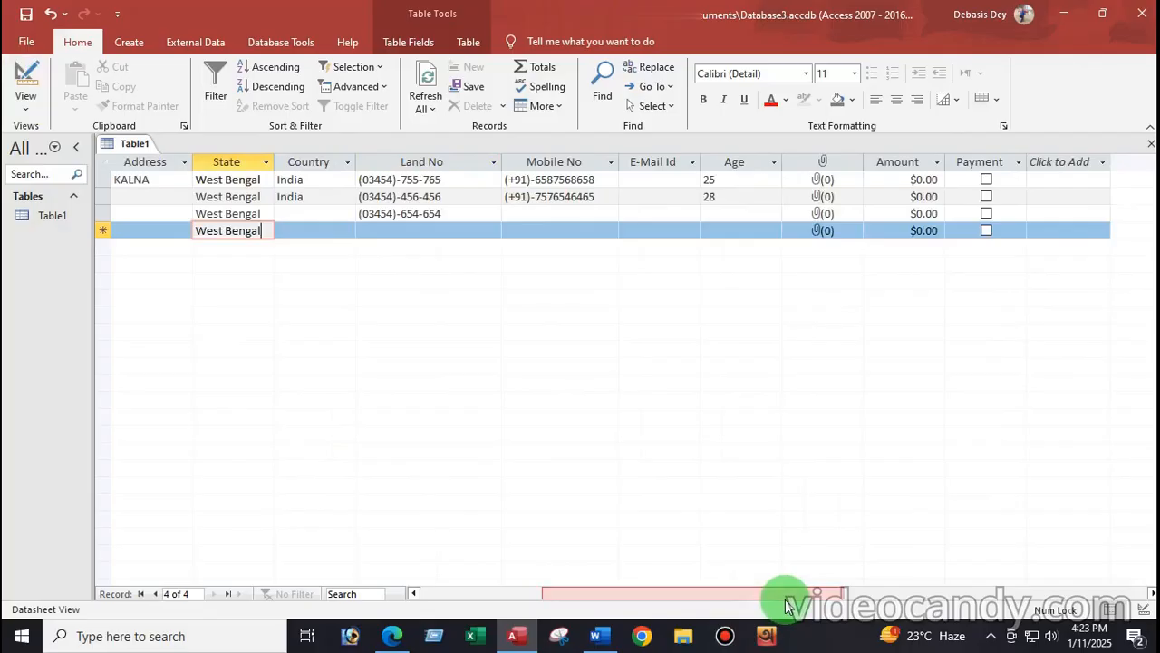
Step: Widen the E-Mail Id column and enter e-mail addresses for records 1 and 2
left_click(640, 180)
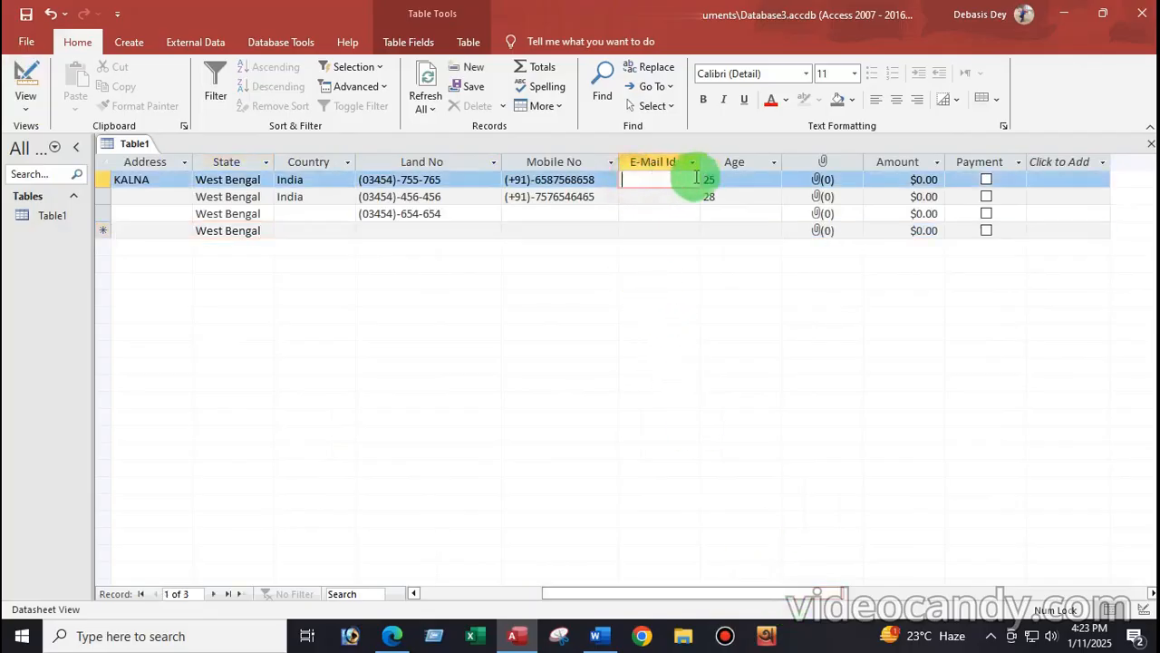
left_click_drag(701, 159, 784, 171)
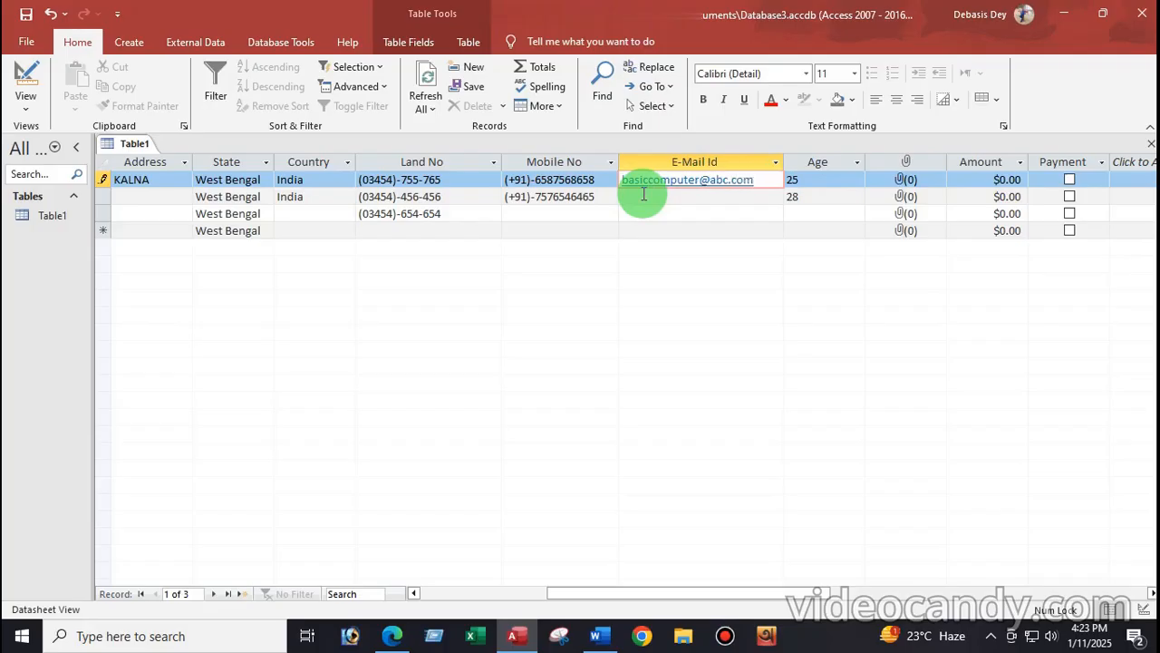
left_click(644, 195)
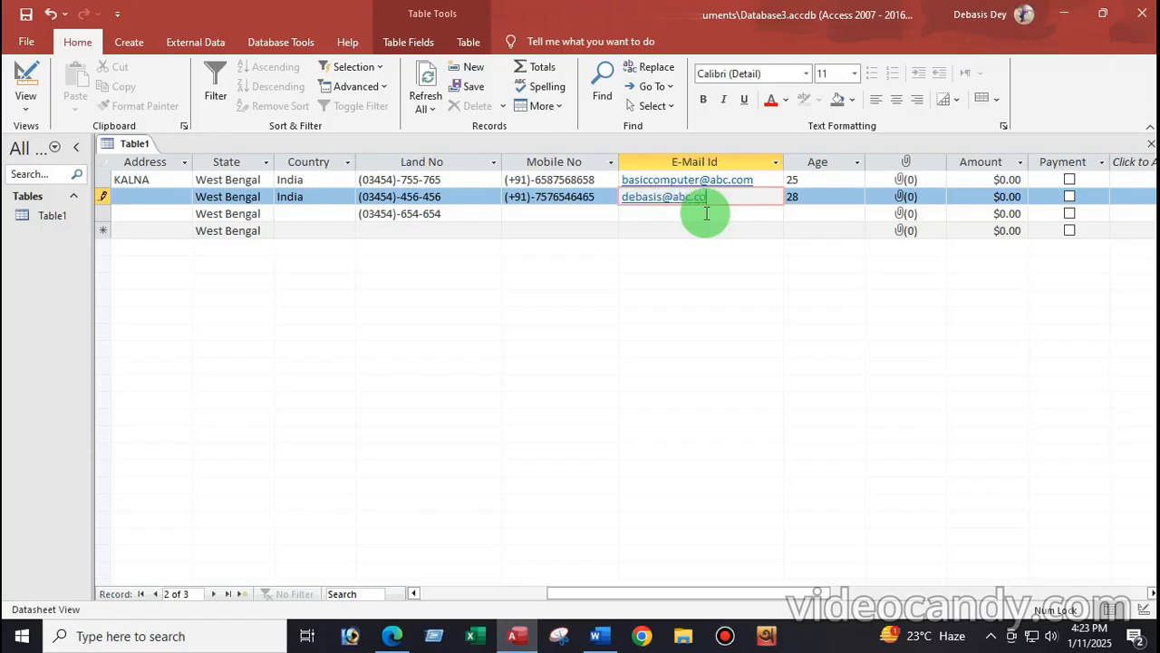
left_click(682, 213)
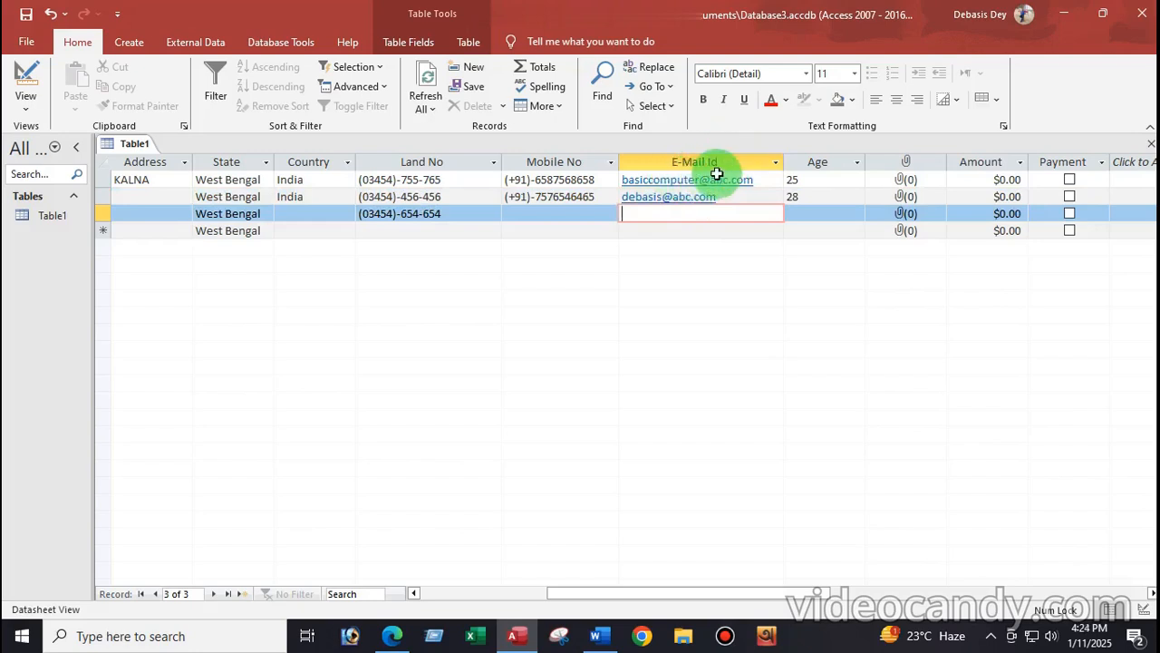
Step: Select the attachment column and switch Table1 to Design View
left_click(908, 181)
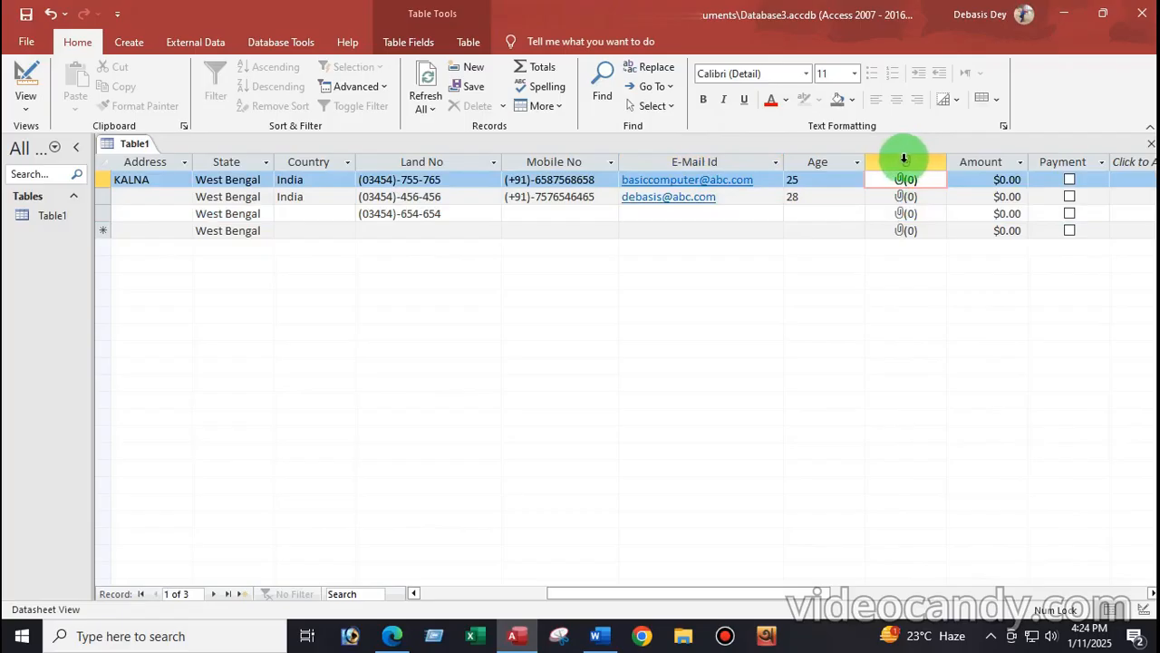
left_click(904, 159)
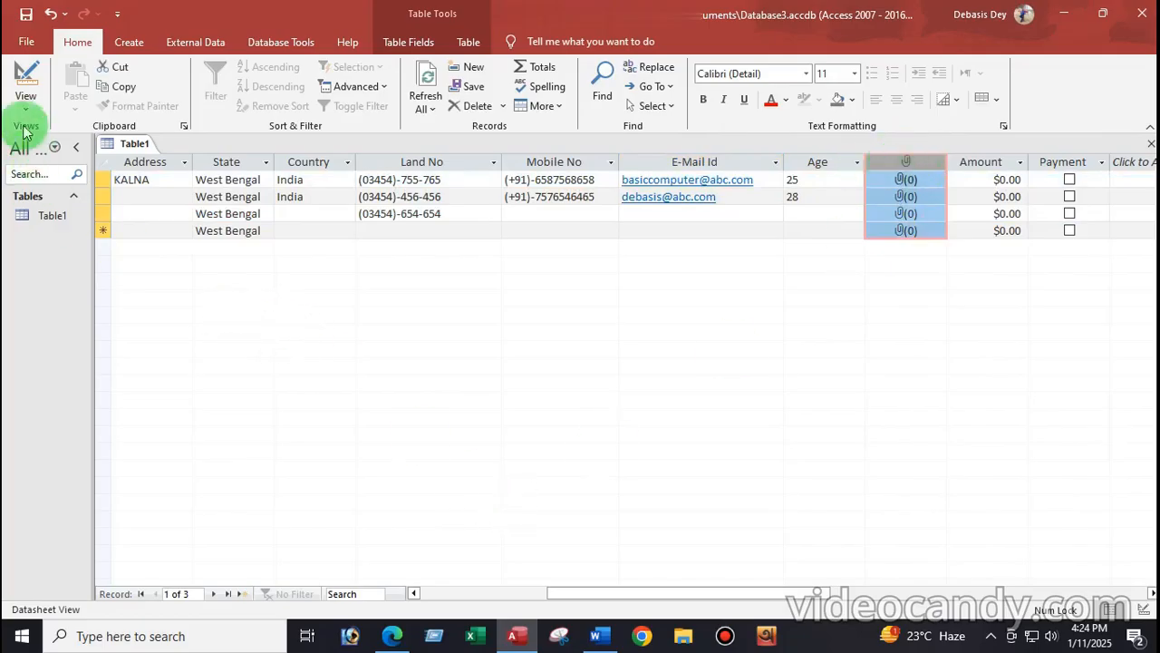
left_click(25, 90)
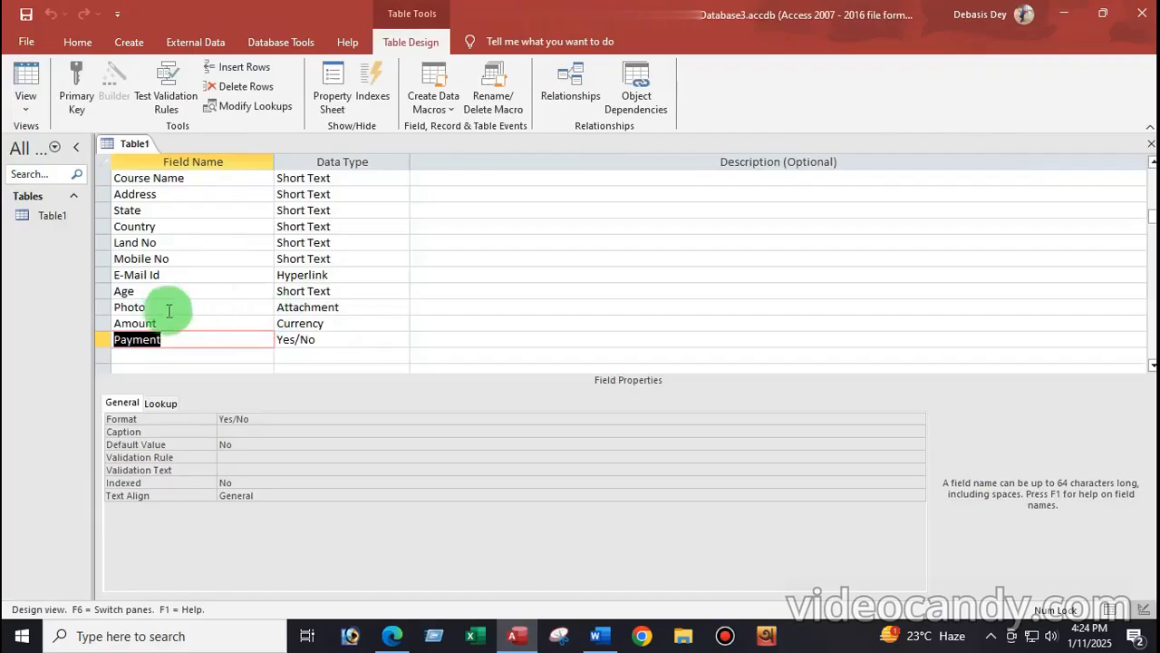
Step: Locate the attachment field, checking its datasheet column before returning to Design View
left_click(155, 308)
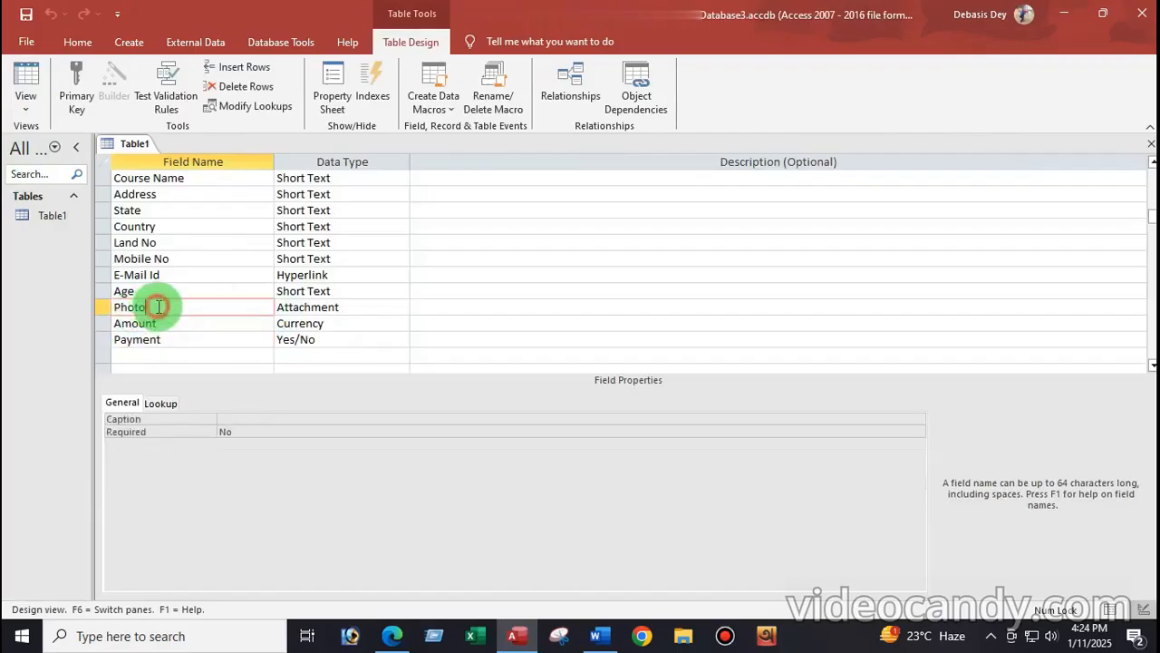
left_click(37, 99)
left_click(54, 123)
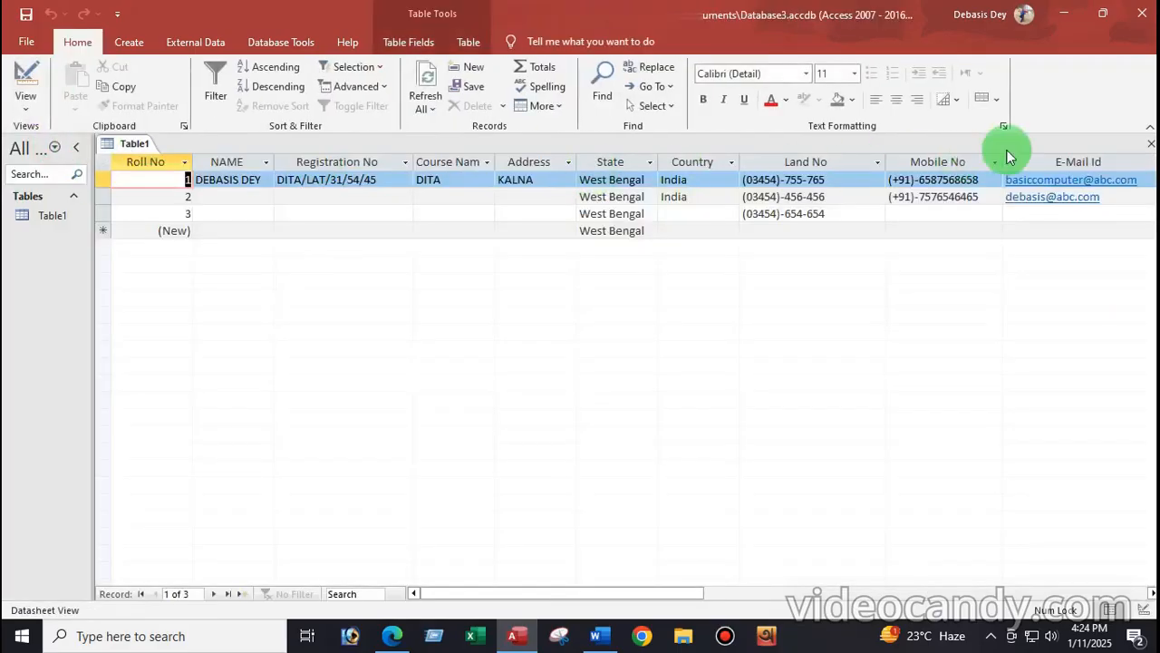
left_click_drag(715, 592, 842, 591)
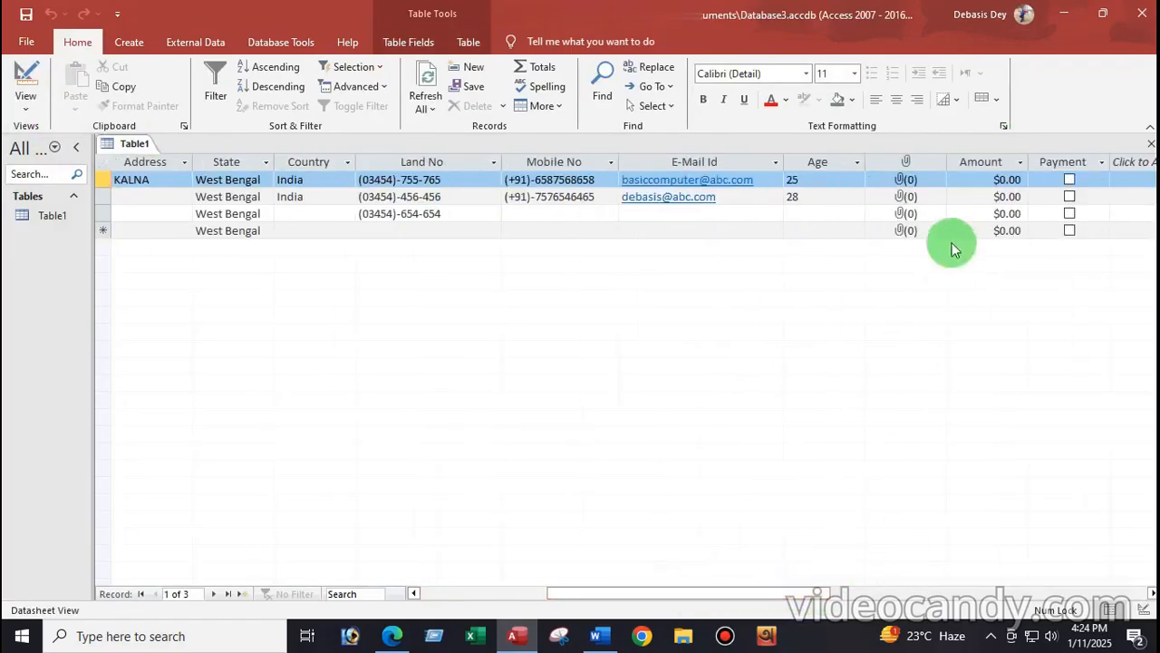
left_click(910, 161)
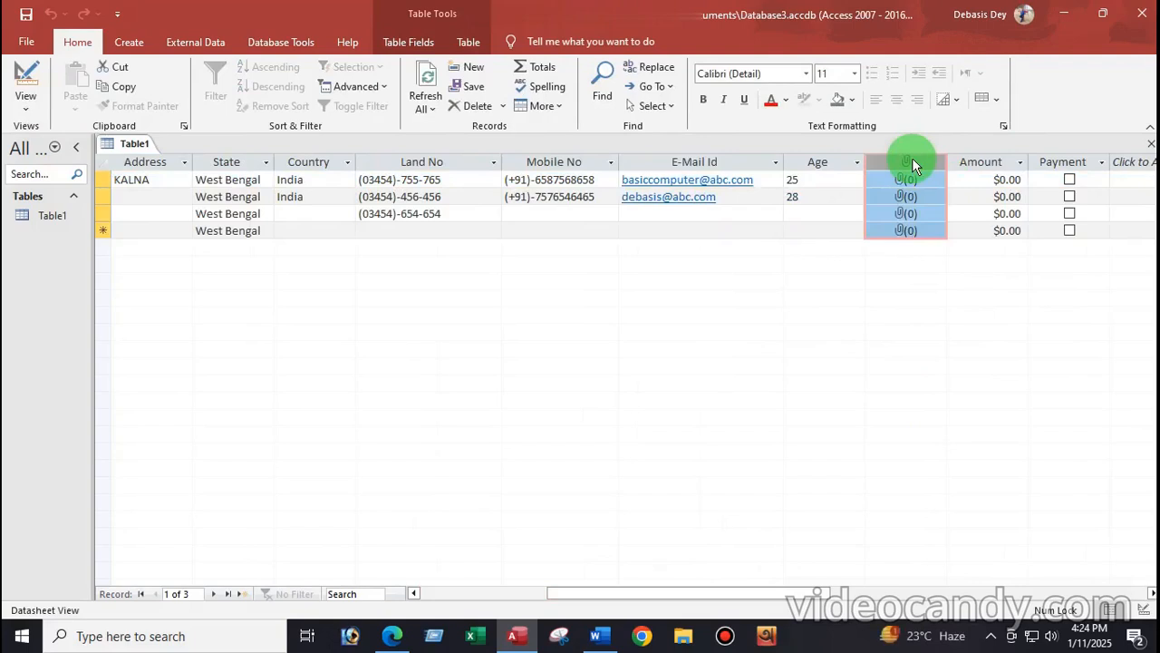
left_click(25, 96)
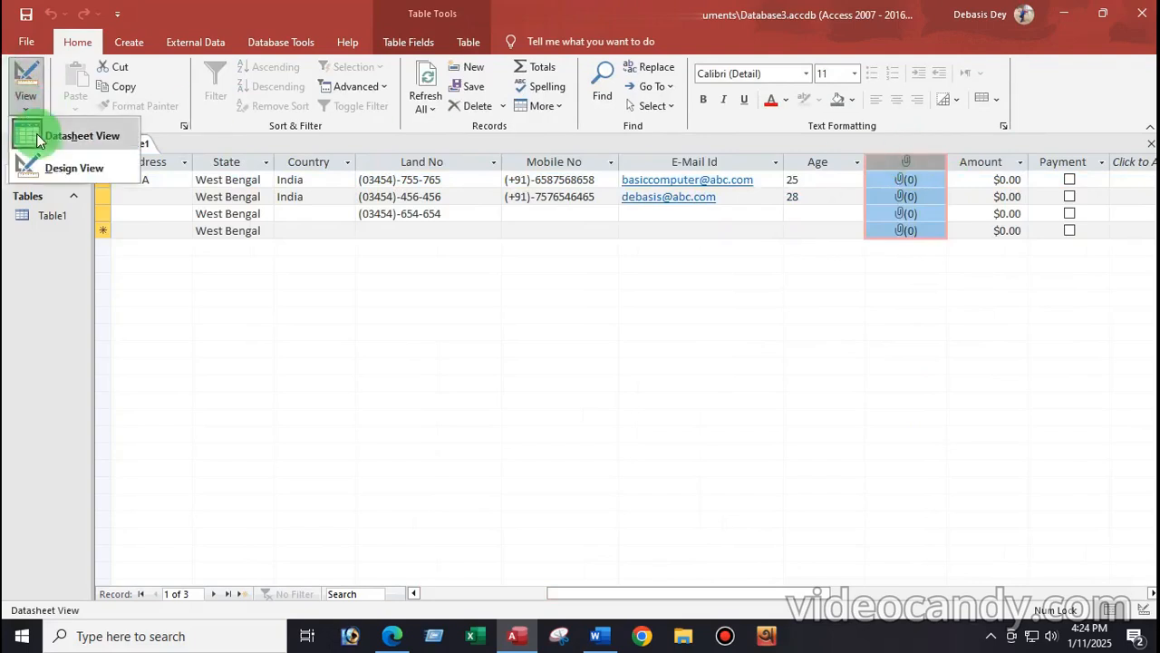
left_click(64, 167)
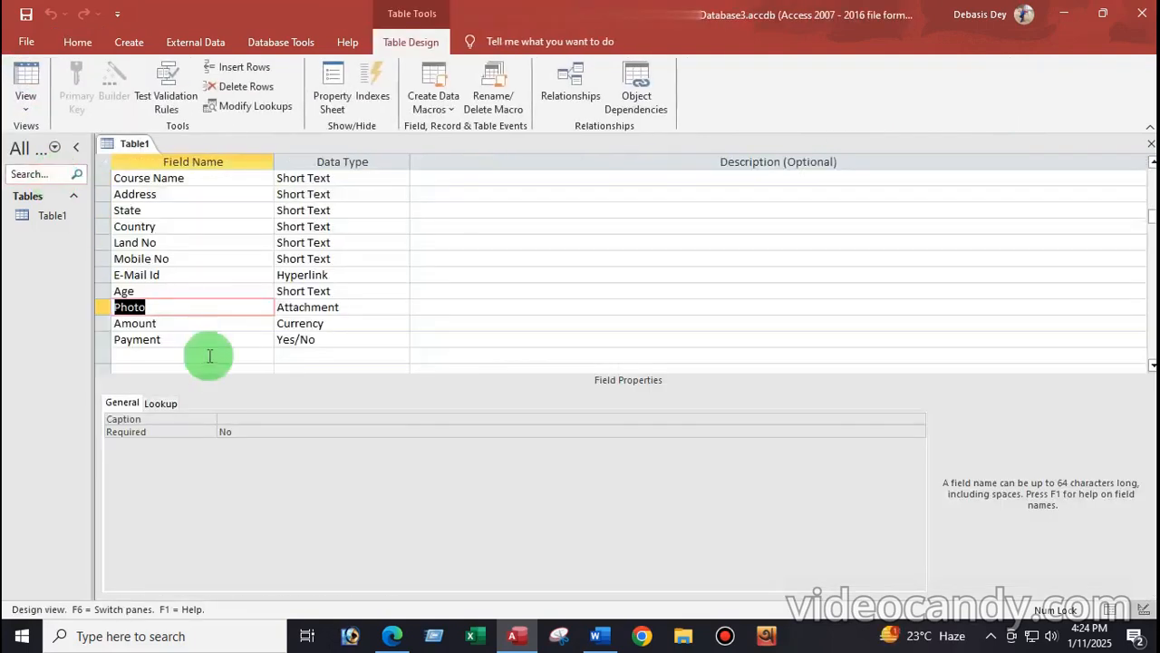
Step: Set the attachment field's Caption to 'Photo' and save the table into Datasheet View
left_click(189, 307)
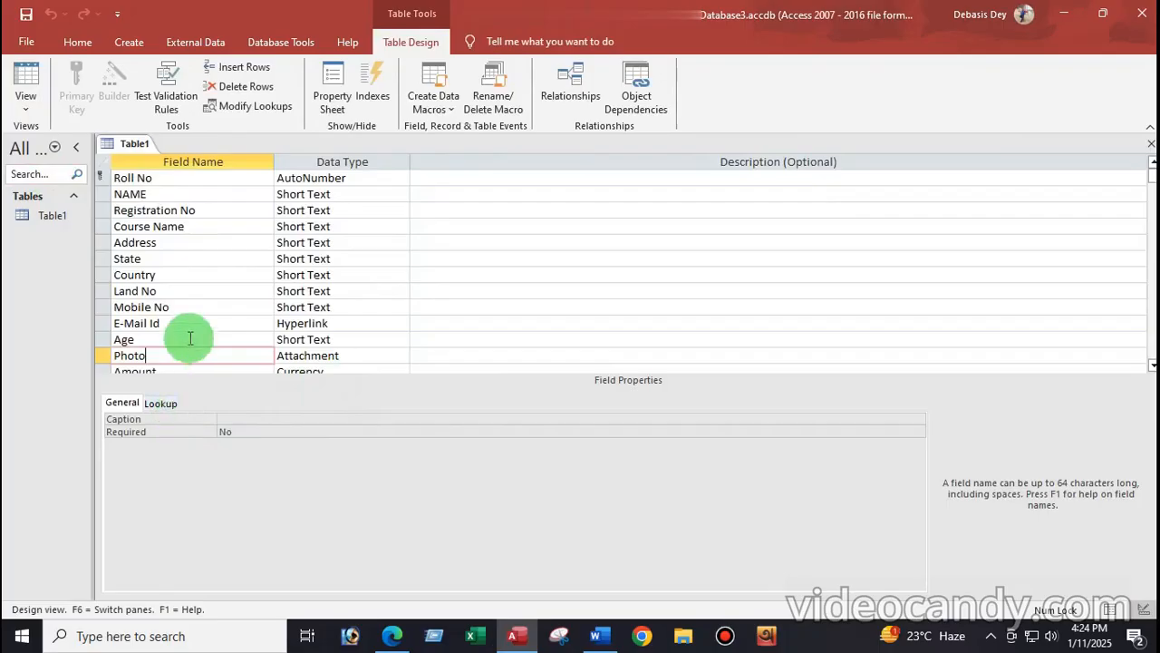
left_click(229, 418)
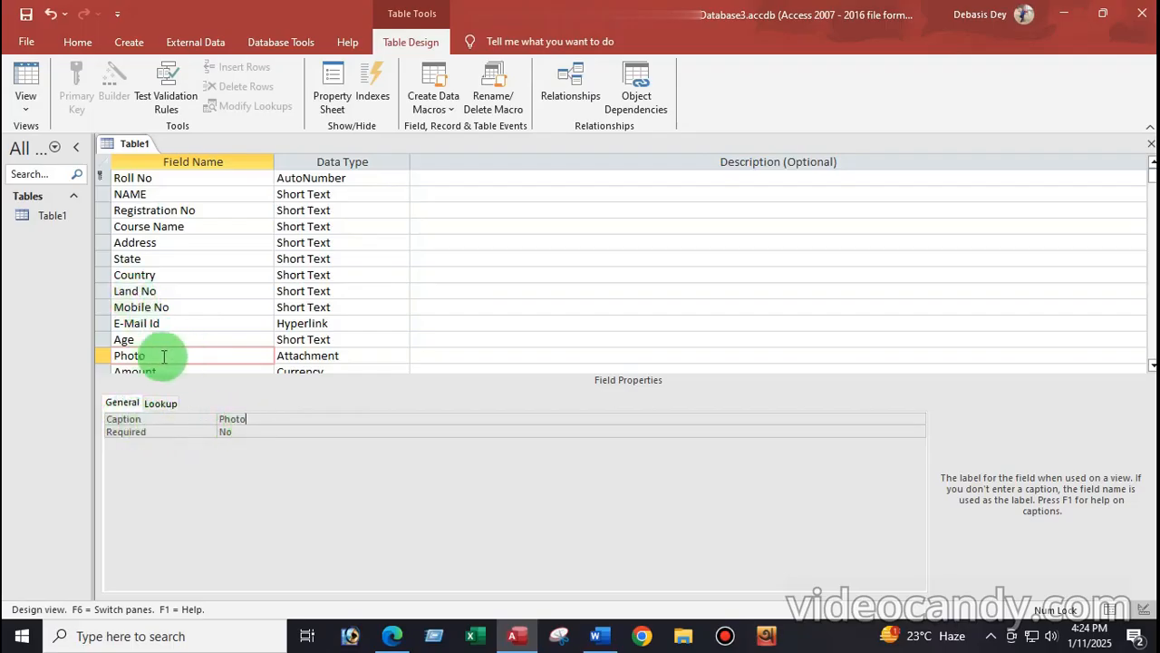
left_click(21, 104)
left_click(80, 136)
left_click(542, 366)
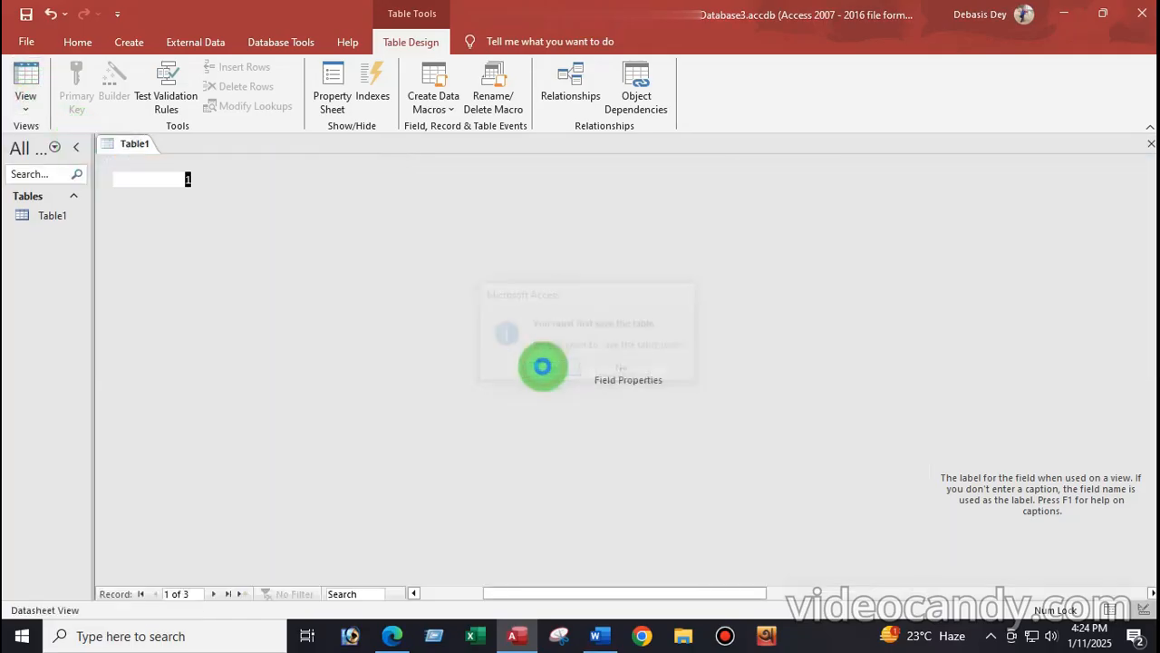
left_click_drag(671, 588, 855, 600)
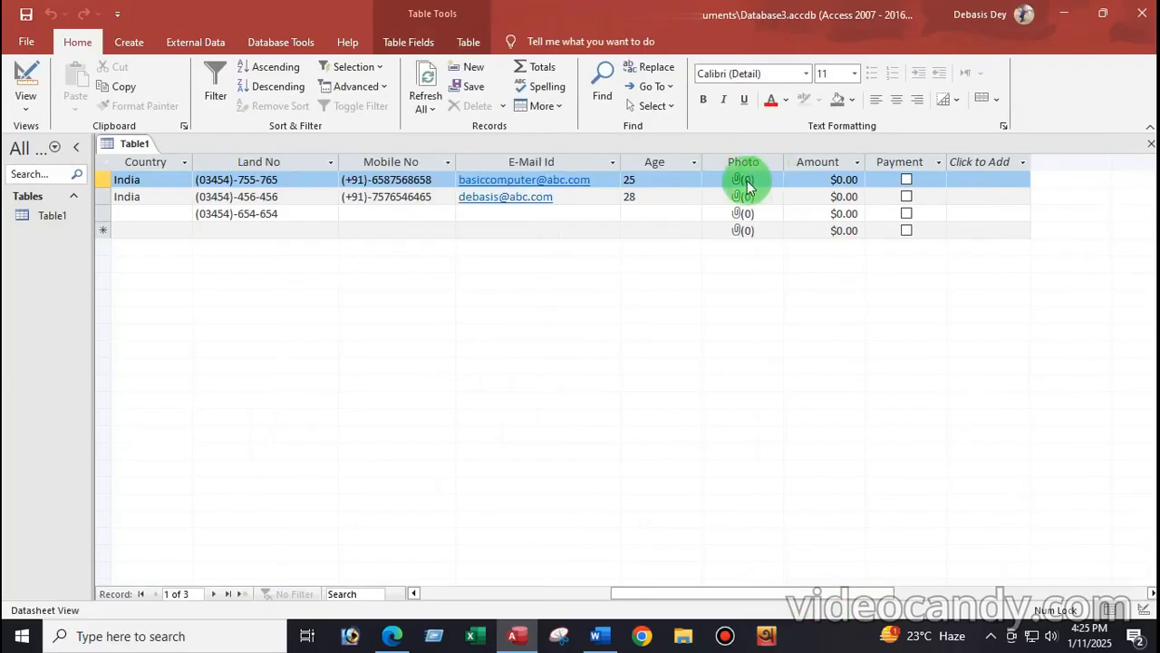
left_click(739, 181)
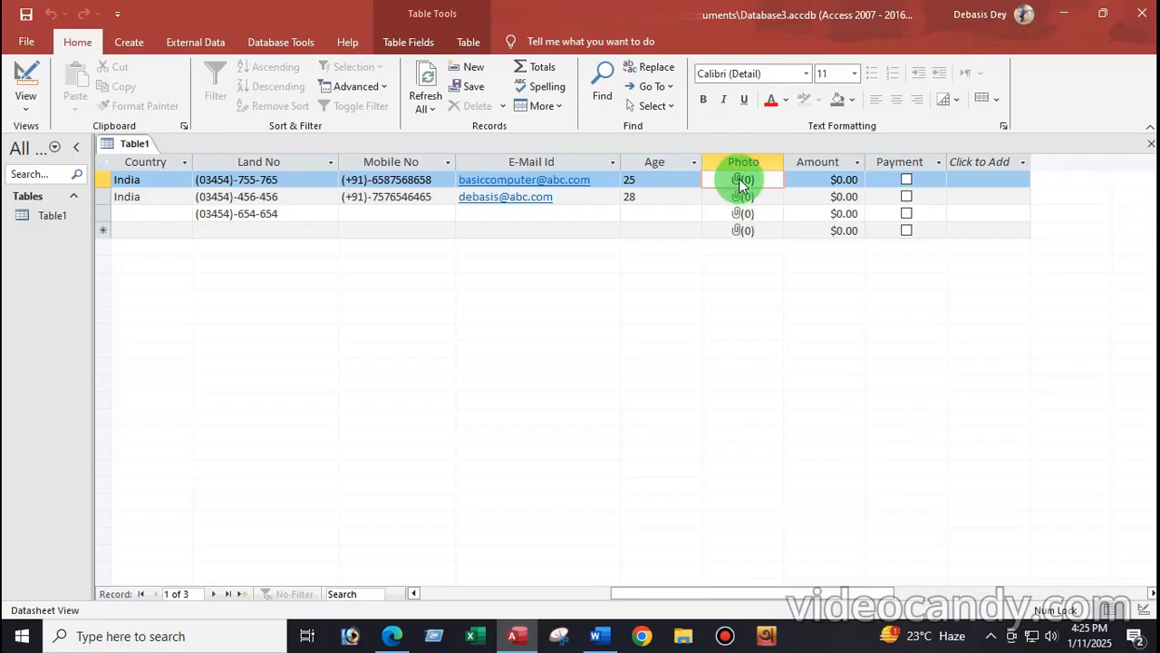
double_click(741, 181)
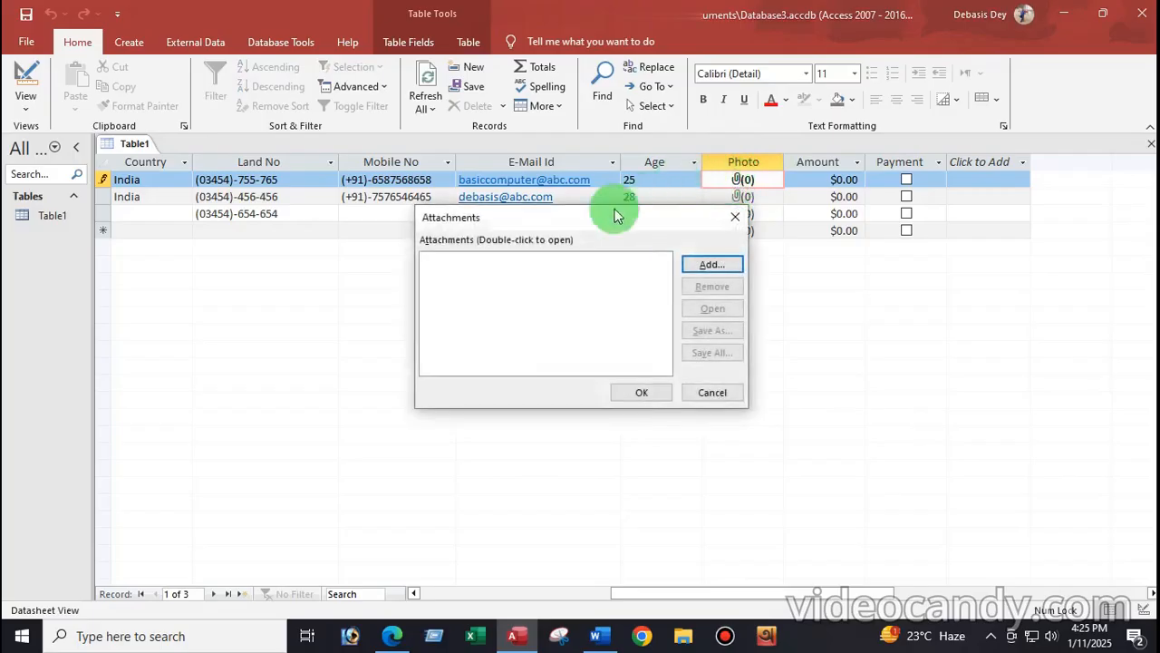
Step: Attach W102.jfif from Desktop > wallpaper > PIC to record 1's Photo field
left_click_drag(587, 224, 474, 142)
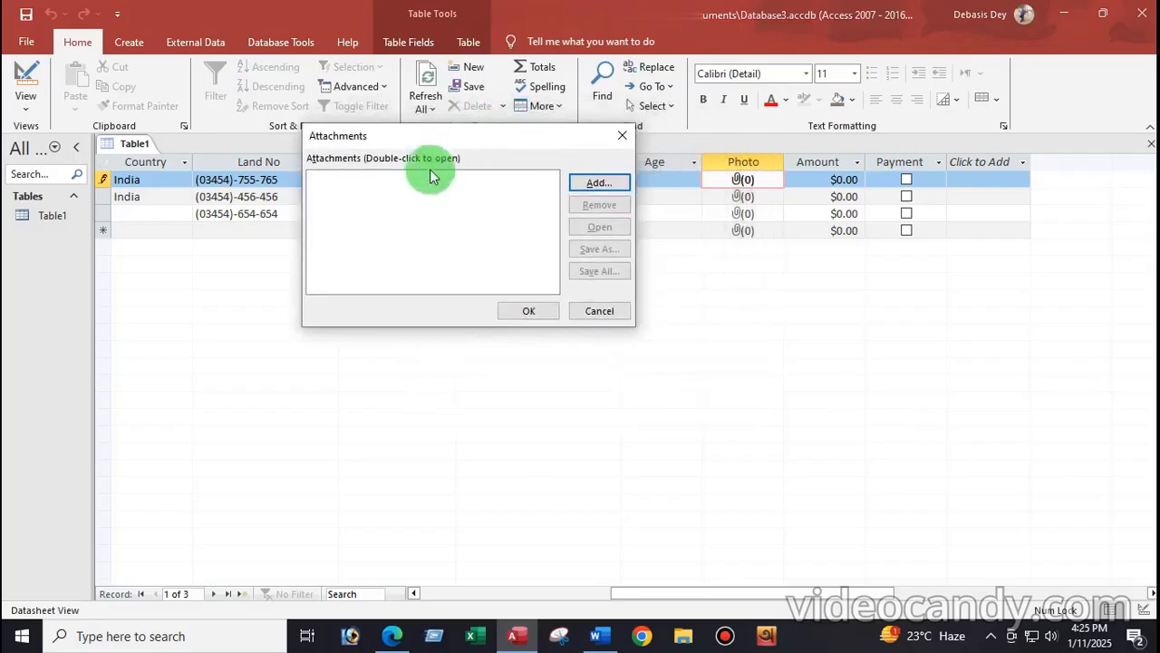
left_click(598, 184)
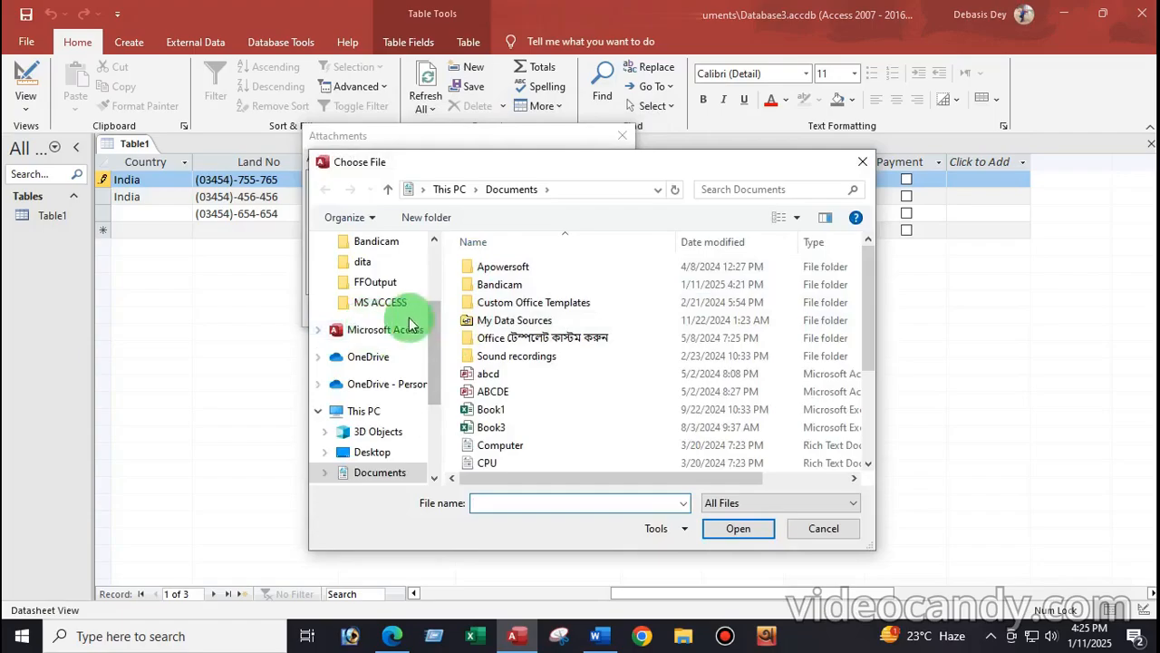
left_click_drag(436, 359, 443, 303)
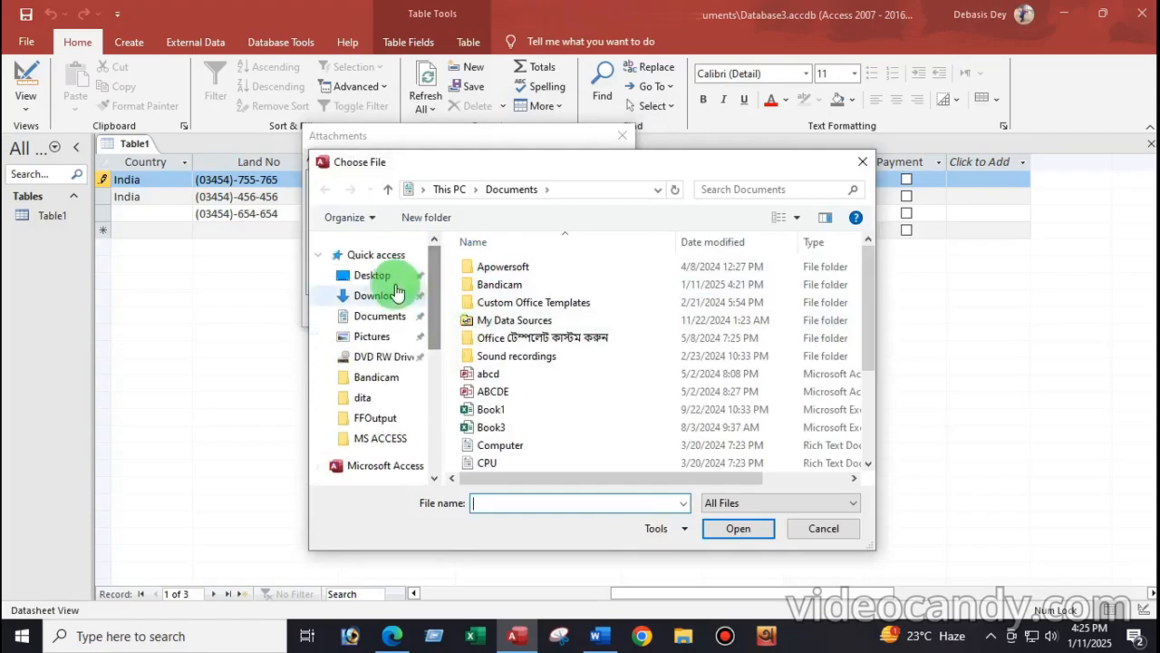
left_click(373, 276)
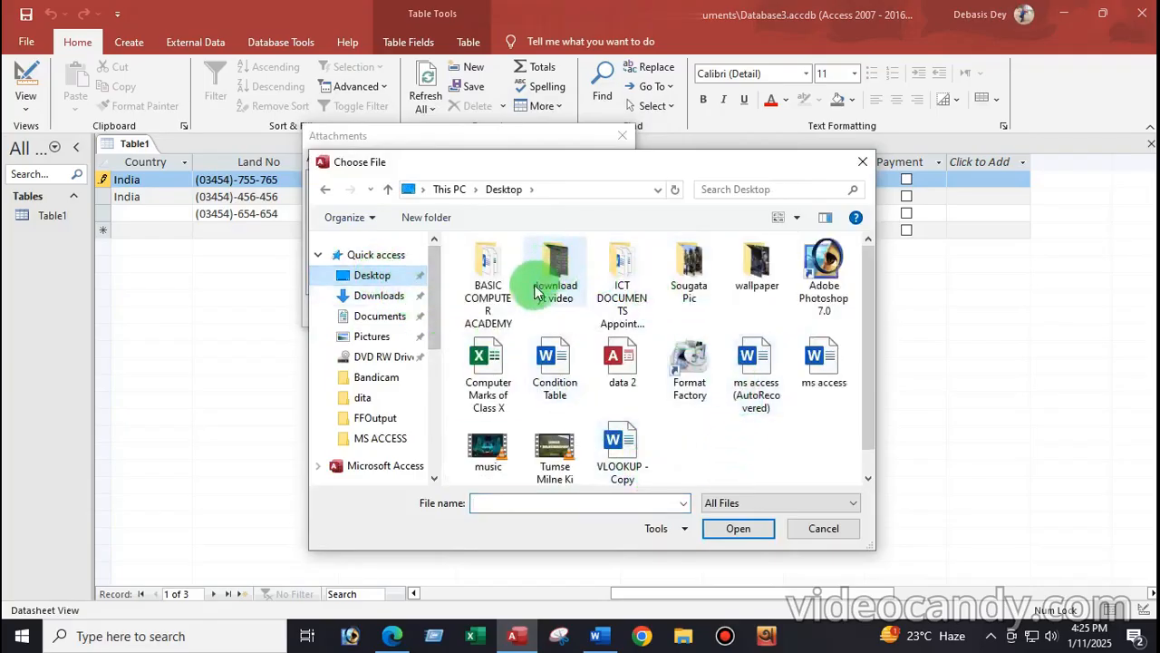
left_click(761, 268)
double_click(762, 268)
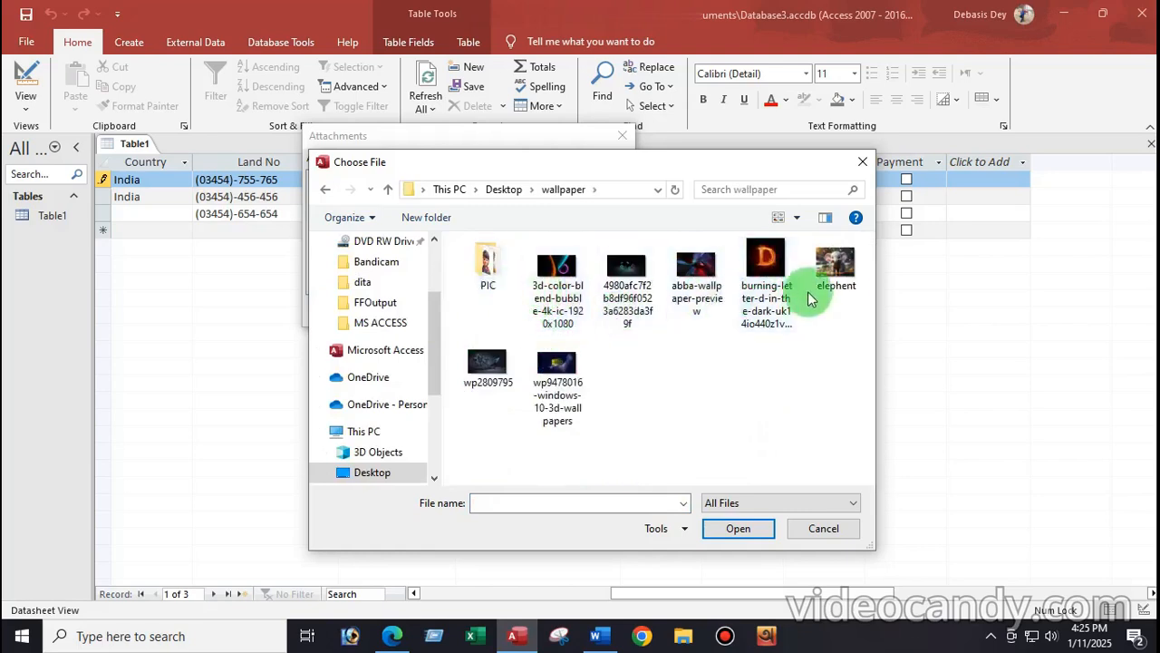
left_click(831, 263)
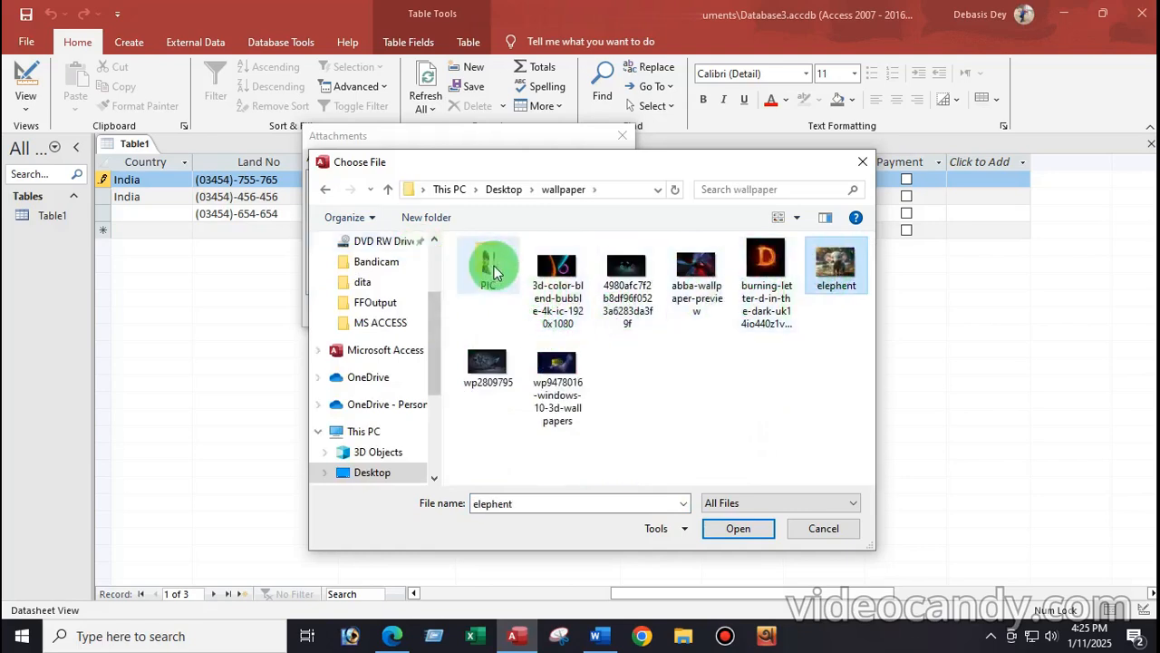
double_click(489, 261)
left_click(621, 292)
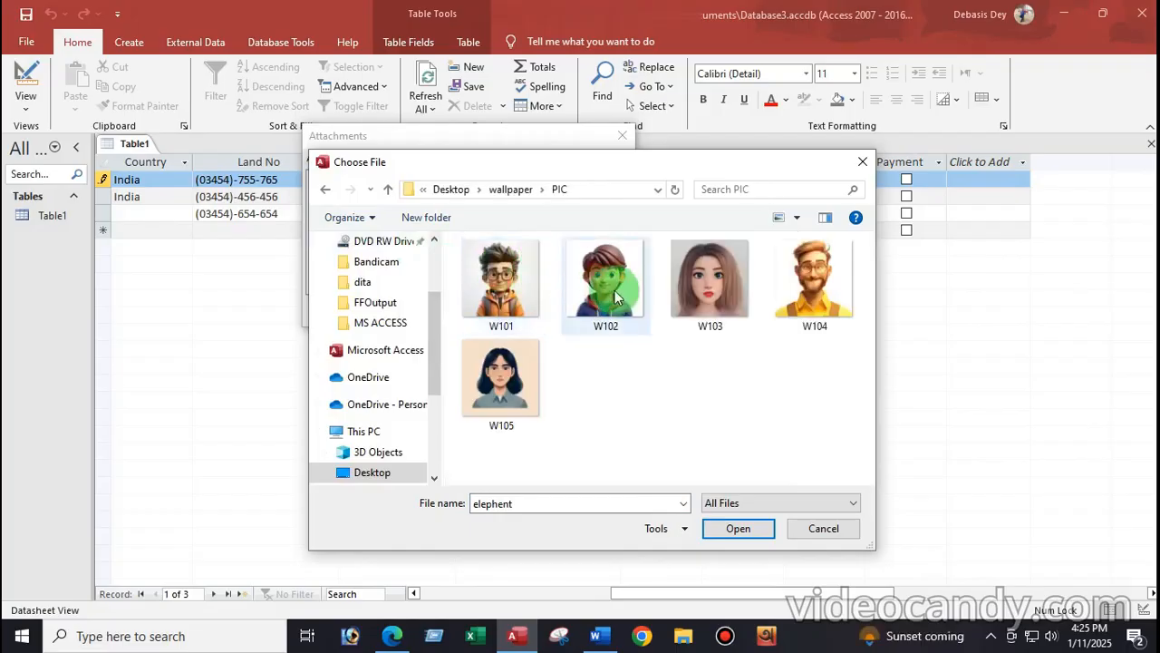
left_click(742, 533)
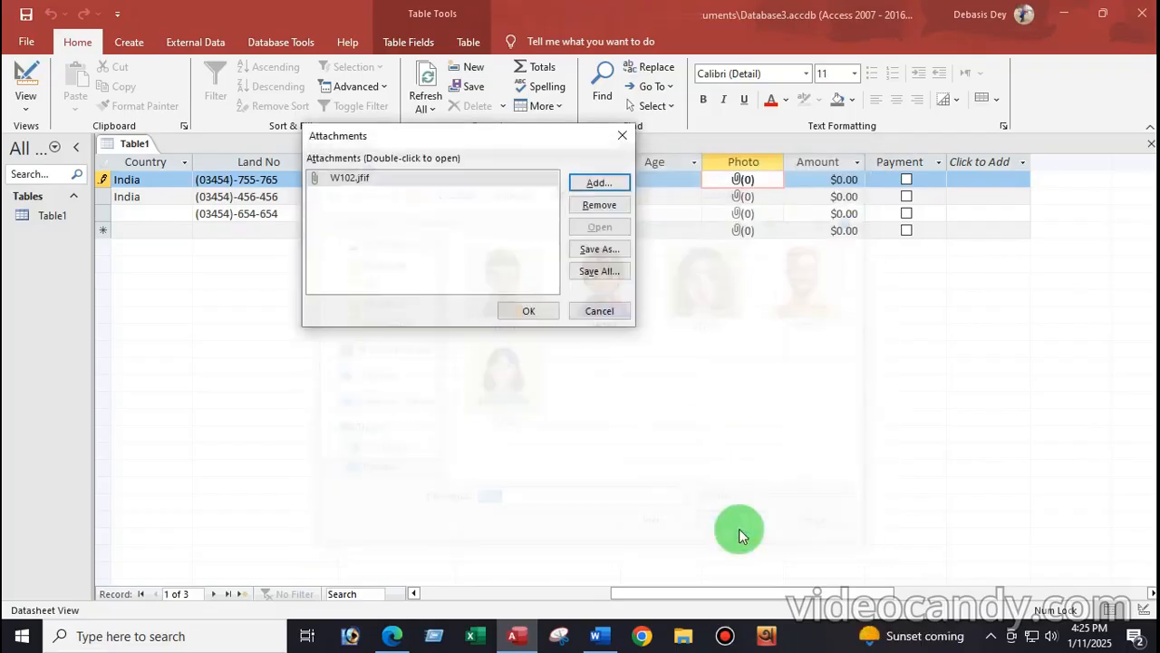
left_click(524, 313)
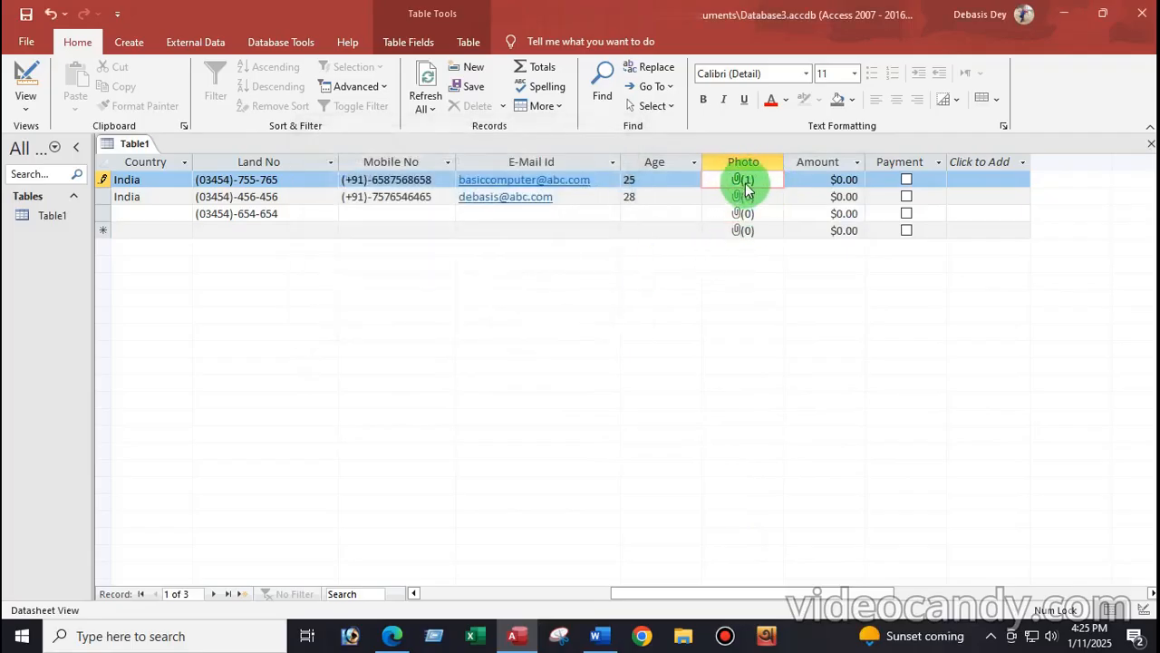
left_click(833, 186)
Step: Enter 5000 with Payment ticked on row 1, then retype it as Rs. 5,000.00, converting Amount to text
left_click(852, 182)
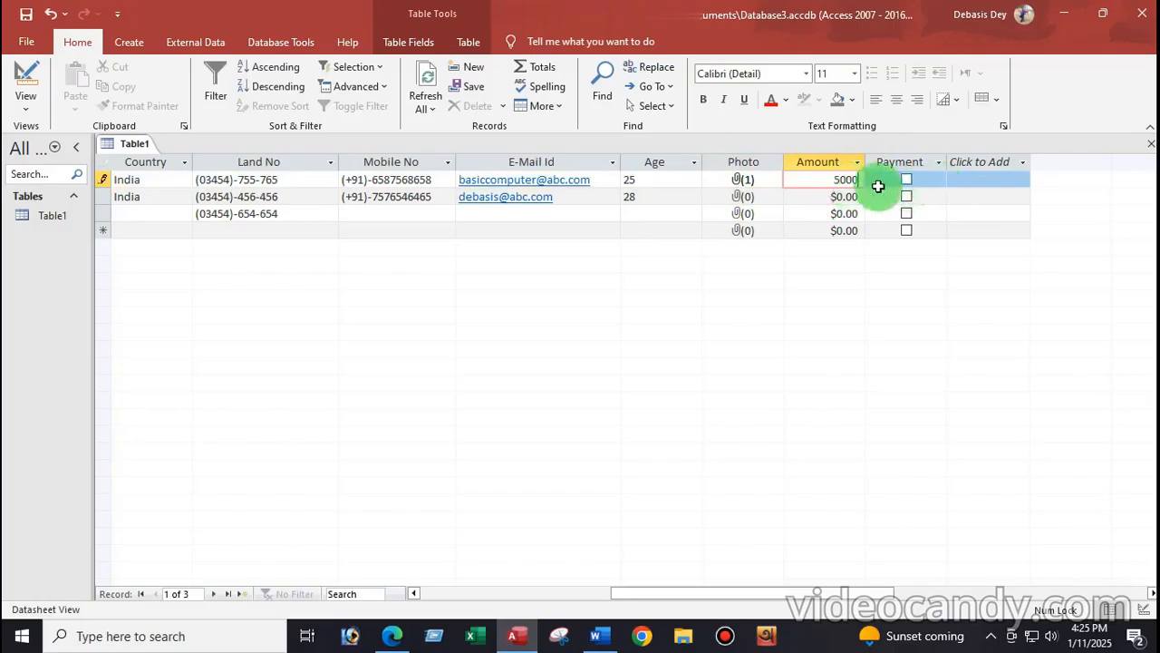
left_click(908, 184)
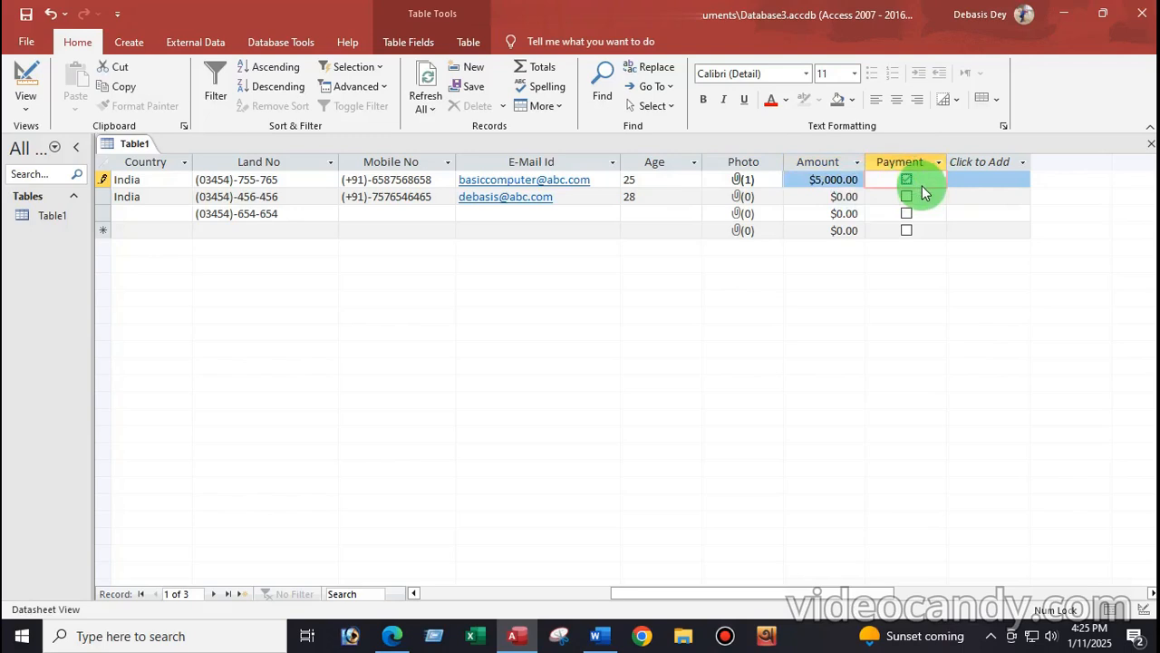
left_click(816, 184)
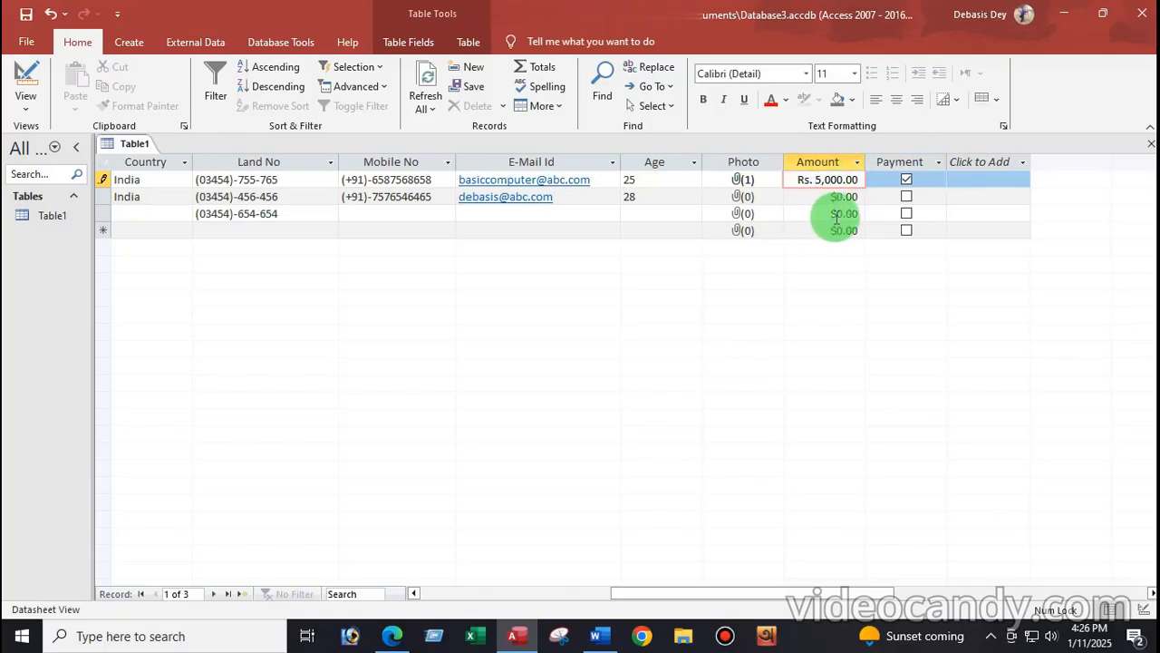
key("Return")
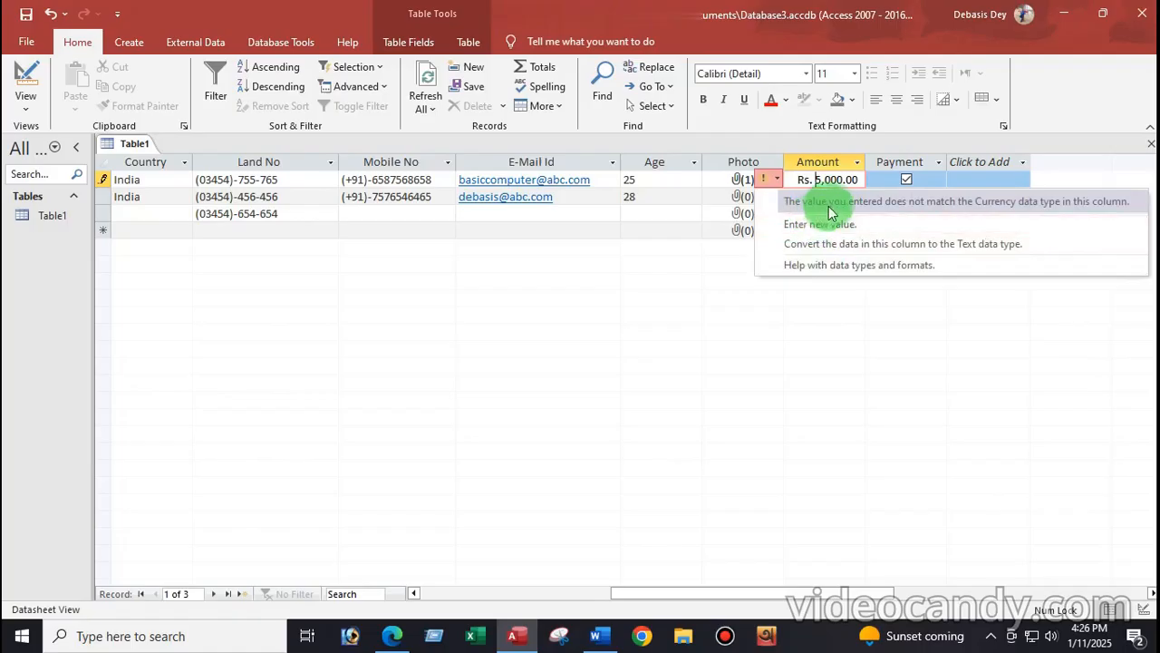
left_click(821, 224)
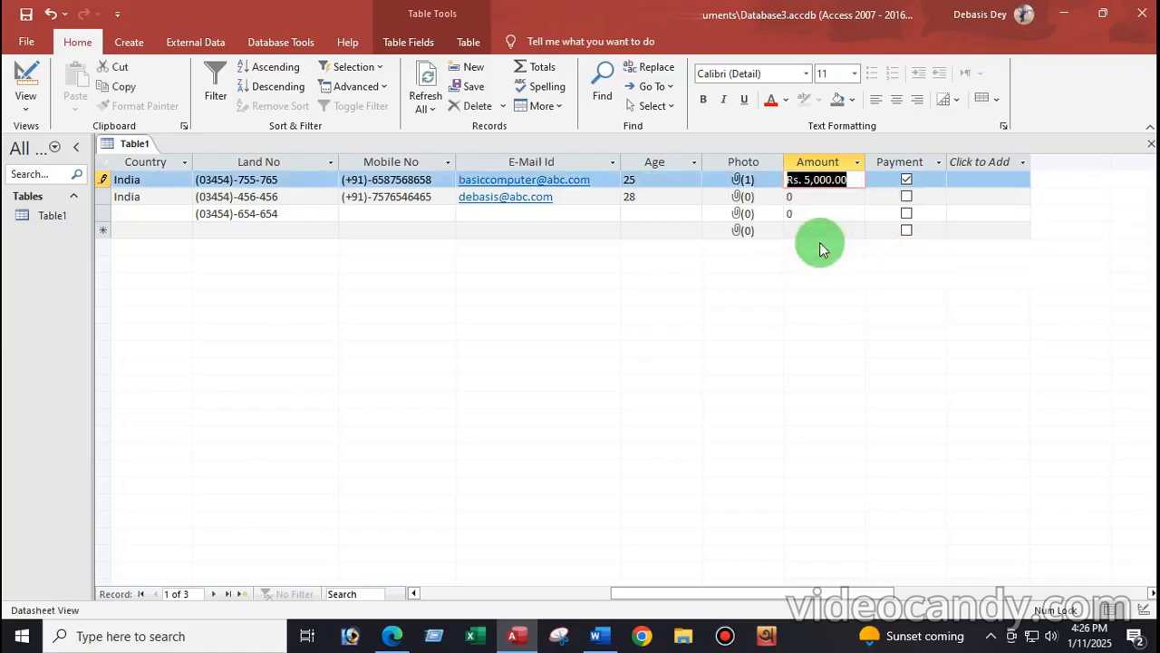
left_click(810, 201)
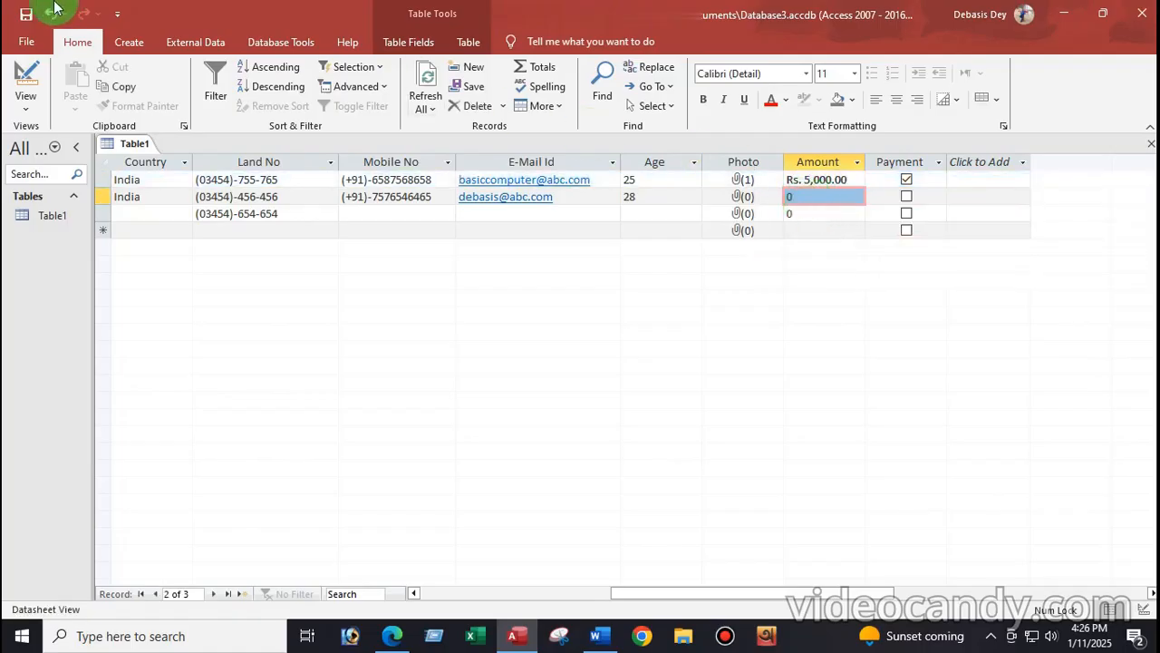
left_click(24, 105)
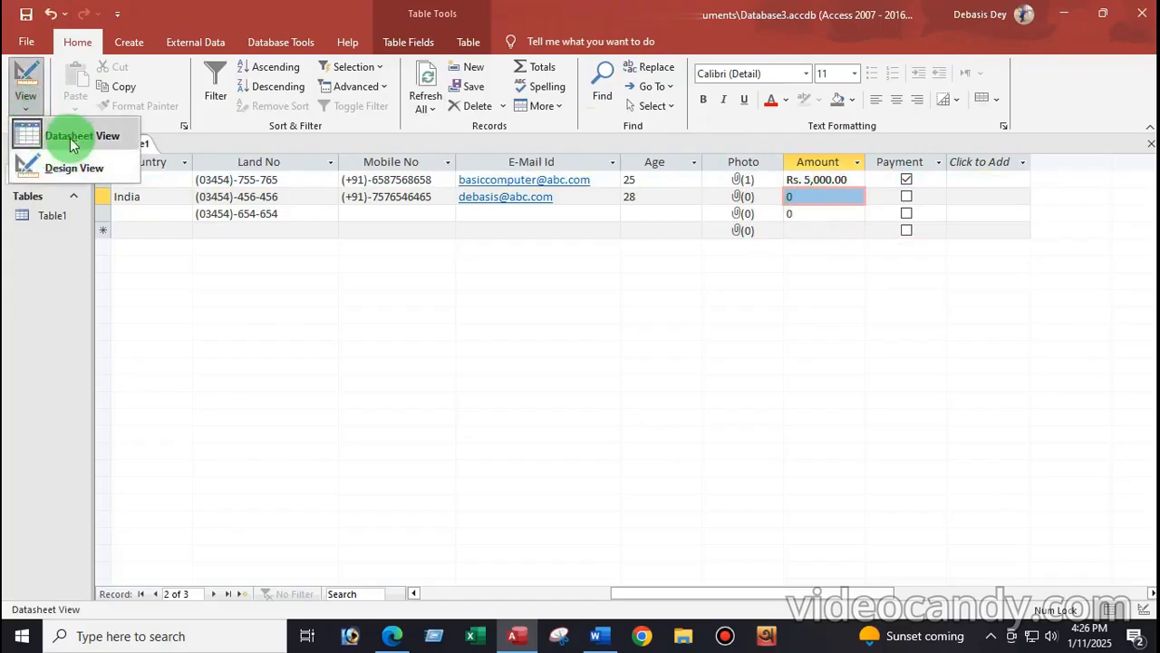
left_click(55, 170)
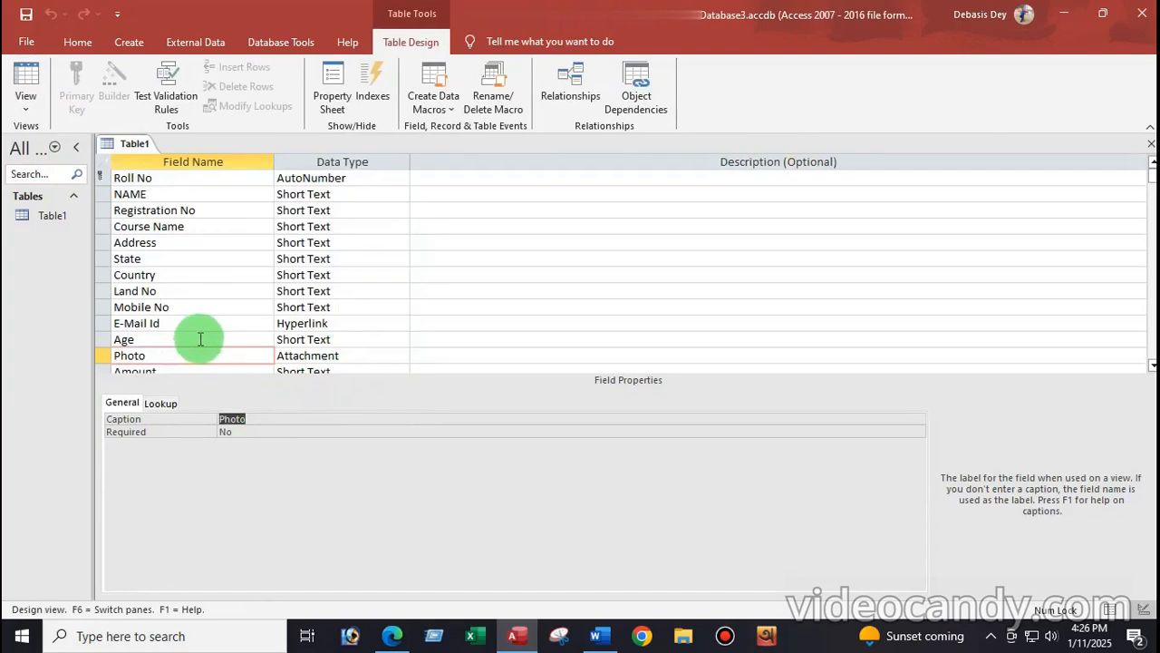
Step: Change the Amount field's data type from Short Text to Currency
scroll(192, 317, "down", 2)
left_click(195, 291)
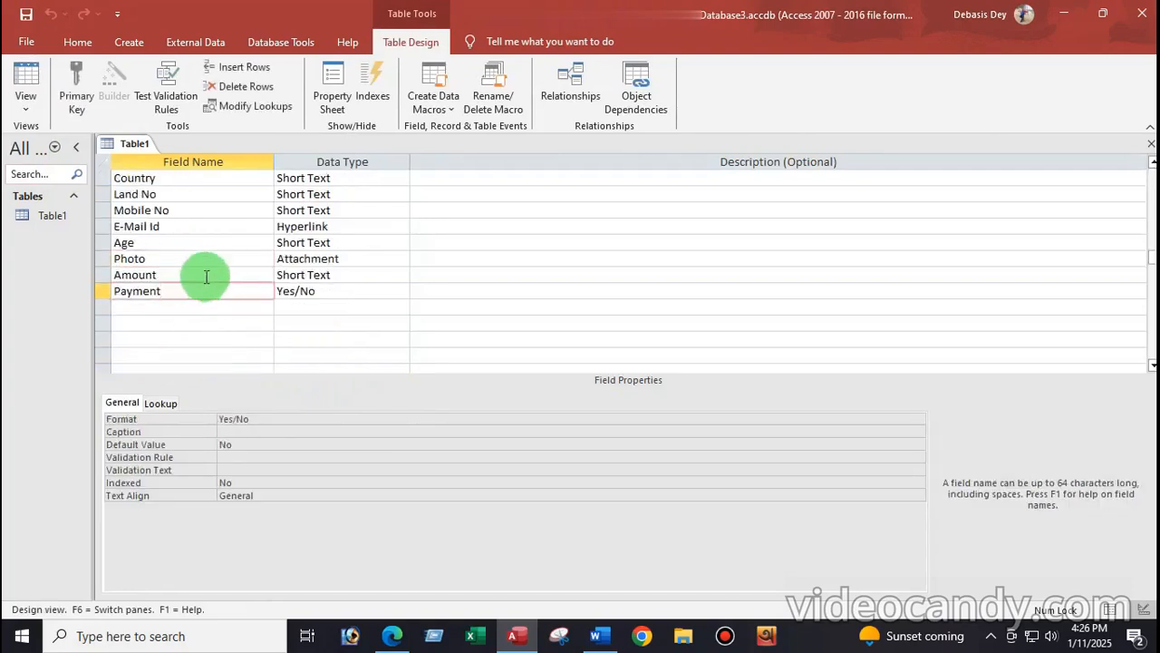
left_click(207, 277)
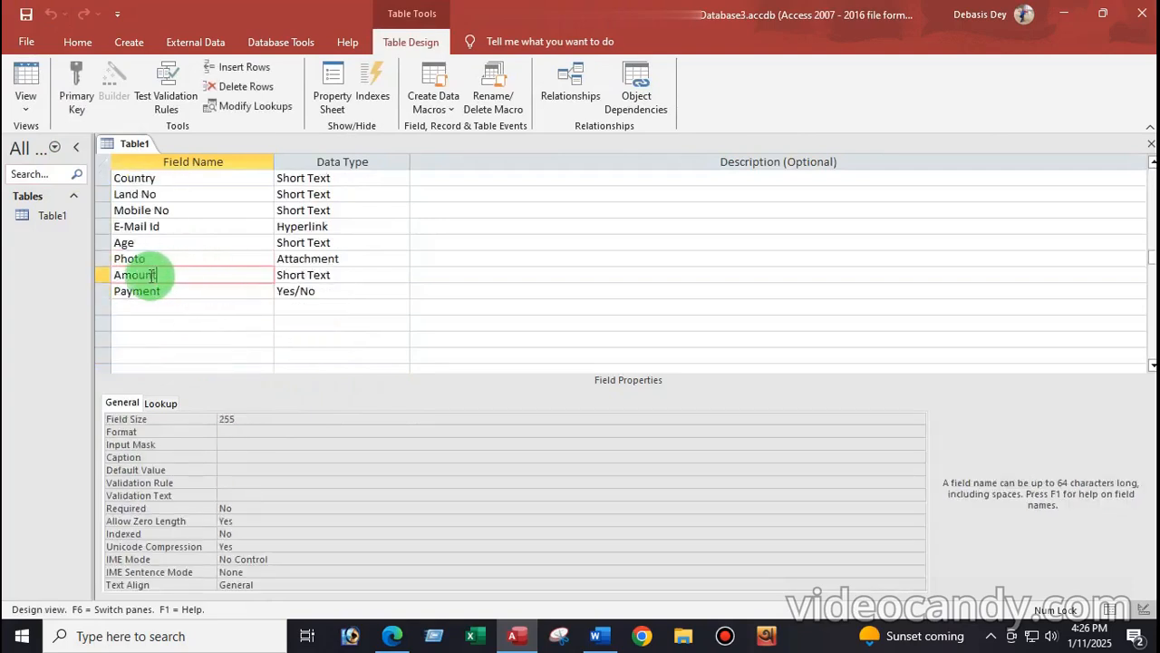
left_click(353, 275)
left_click(400, 275)
left_click(402, 276)
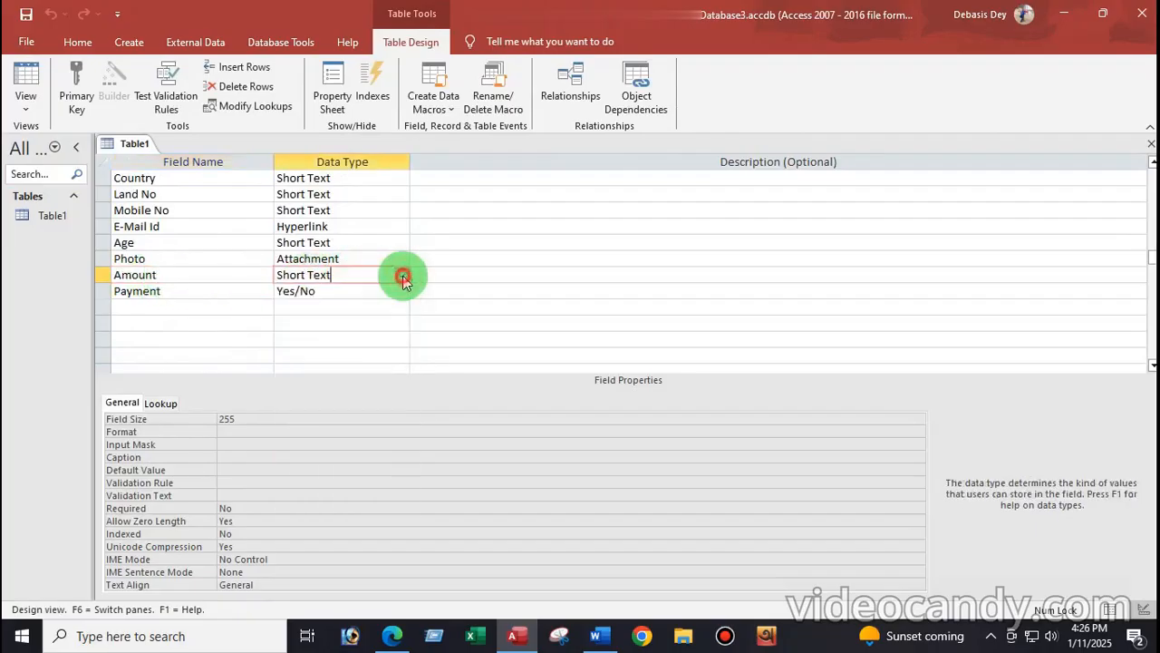
left_click(401, 275)
left_click(402, 276)
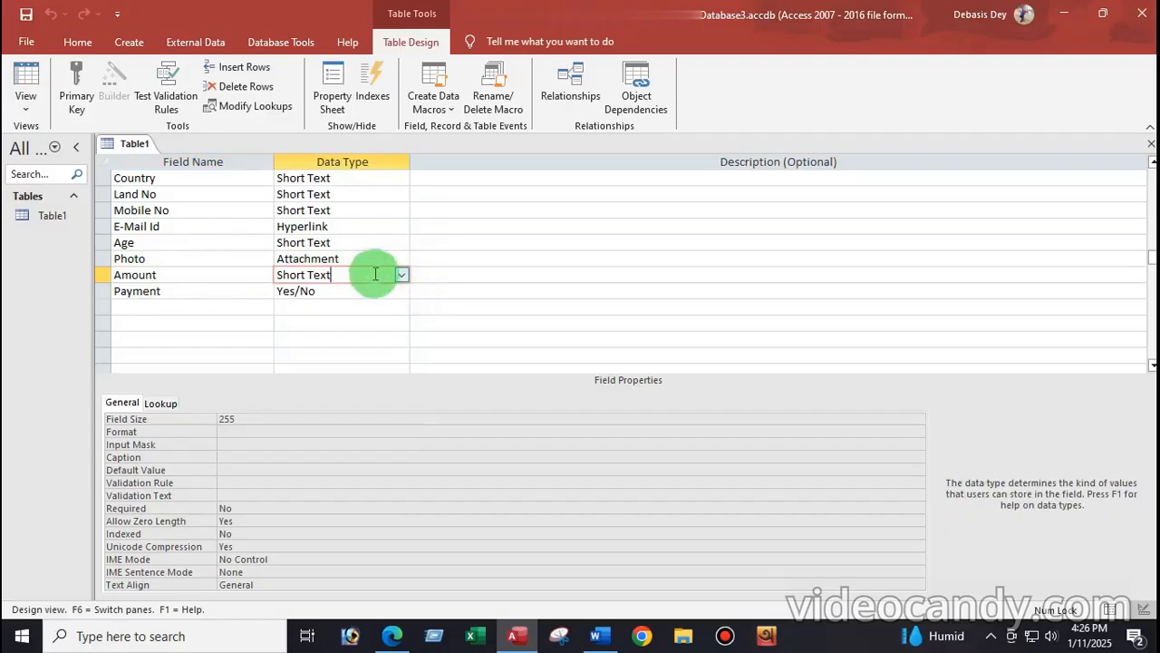
left_click(177, 274)
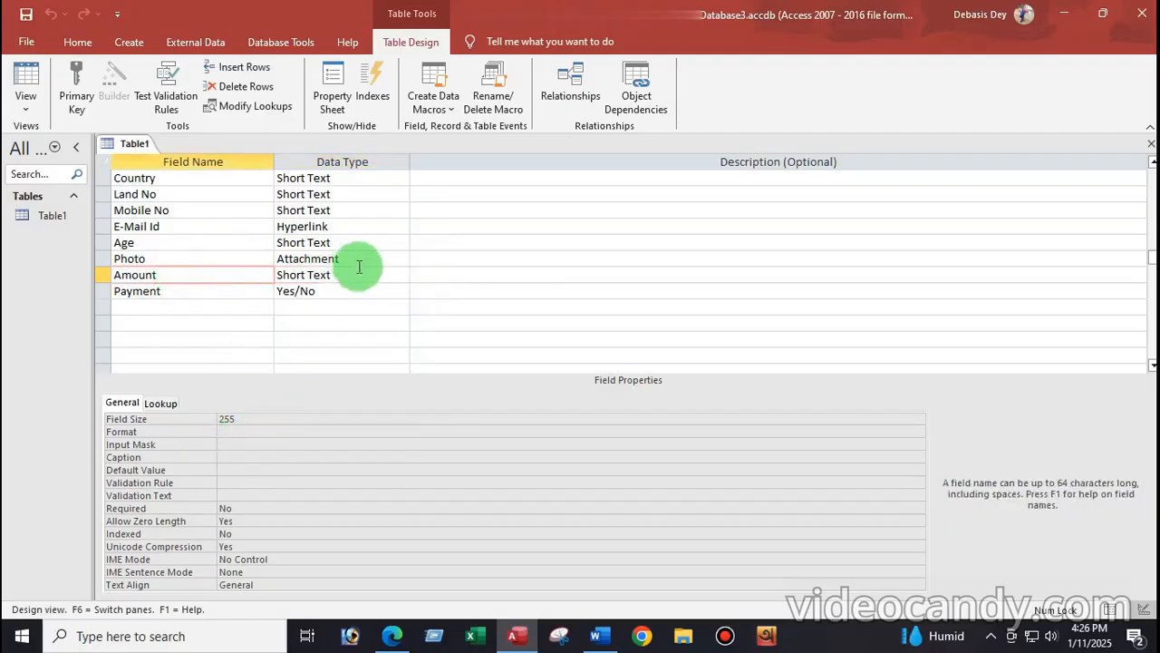
left_click(387, 275)
left_click(401, 275)
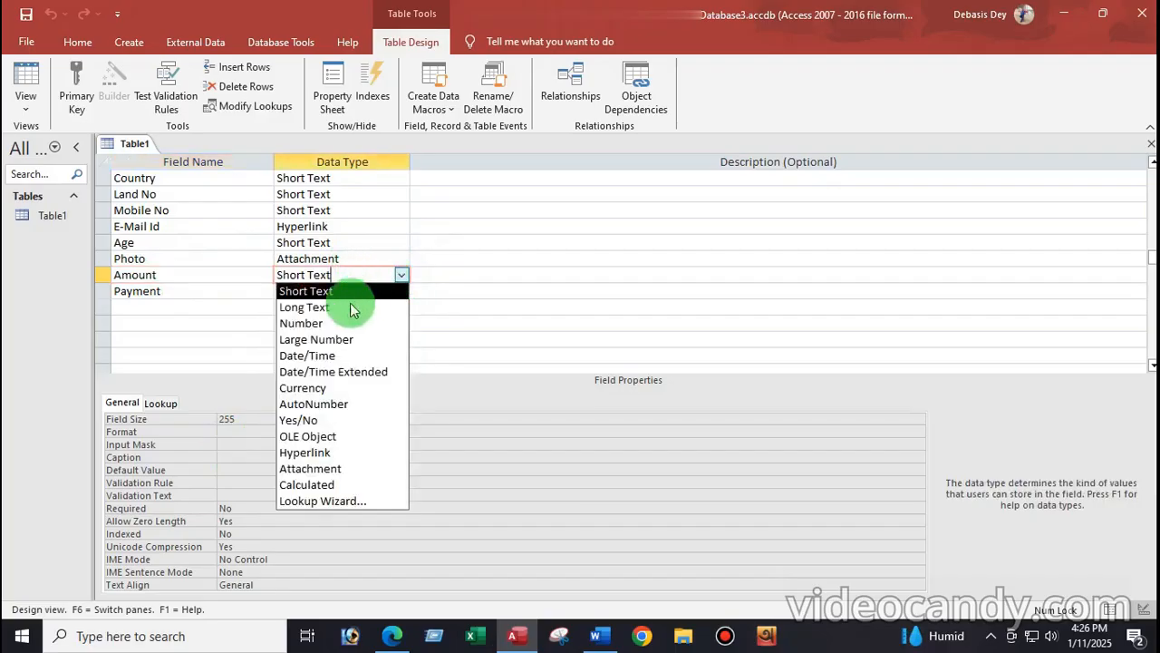
left_click(326, 388)
Step: Set Amount's Format property to General Number with 2 decimal places
left_click(316, 419)
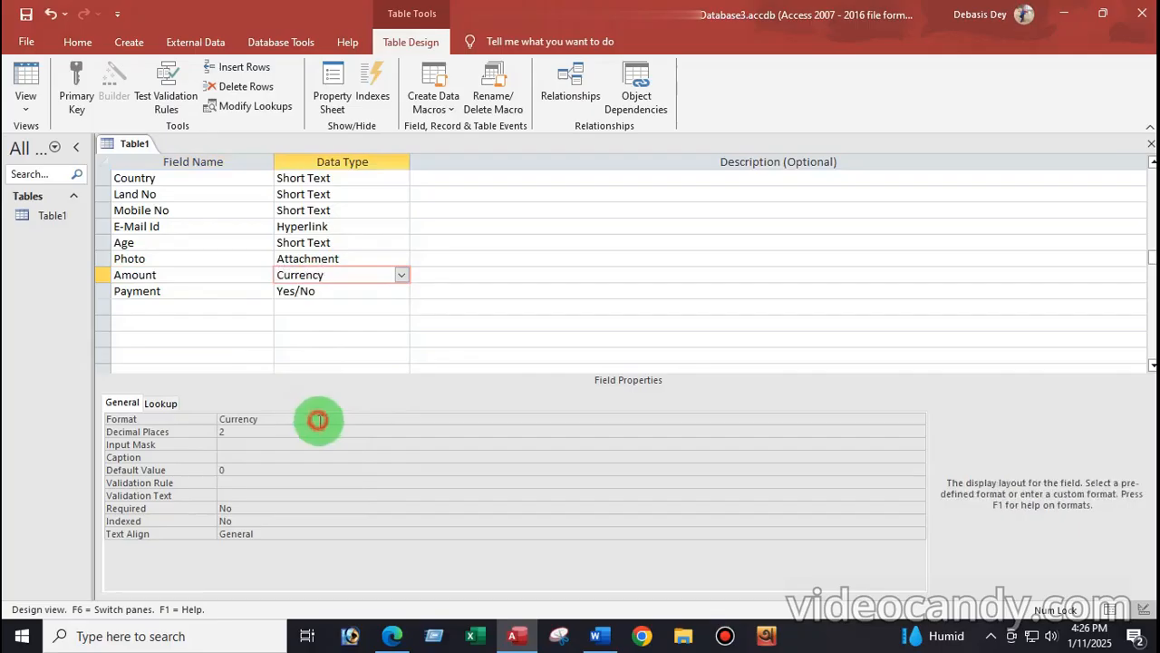
left_click(917, 420)
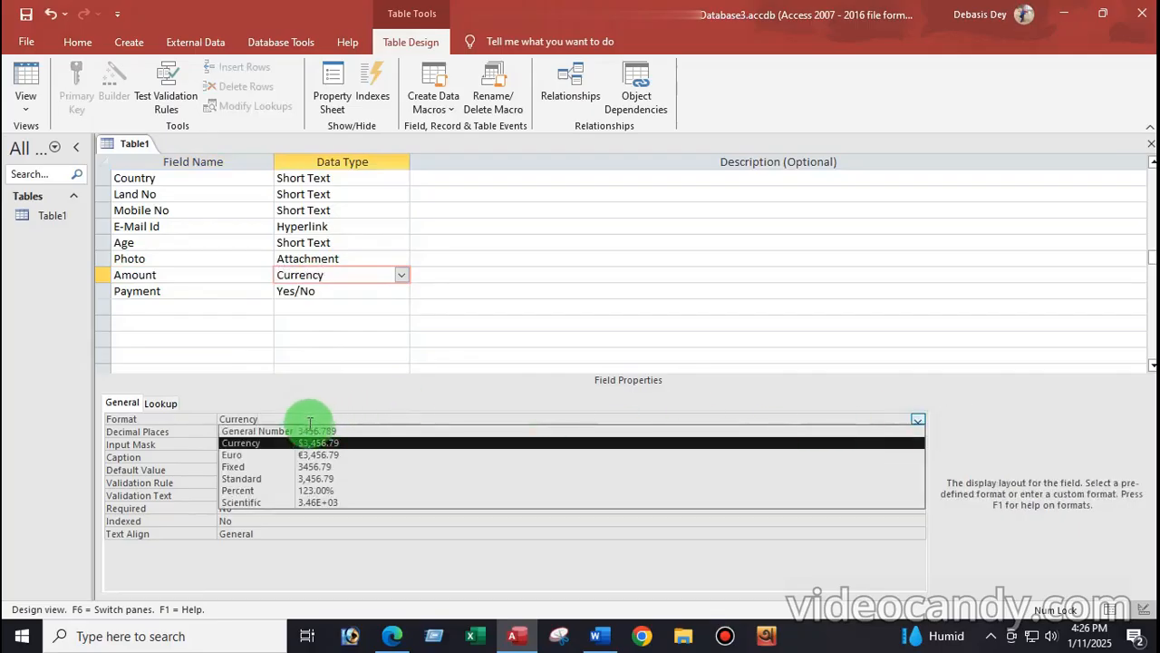
left_click(251, 433)
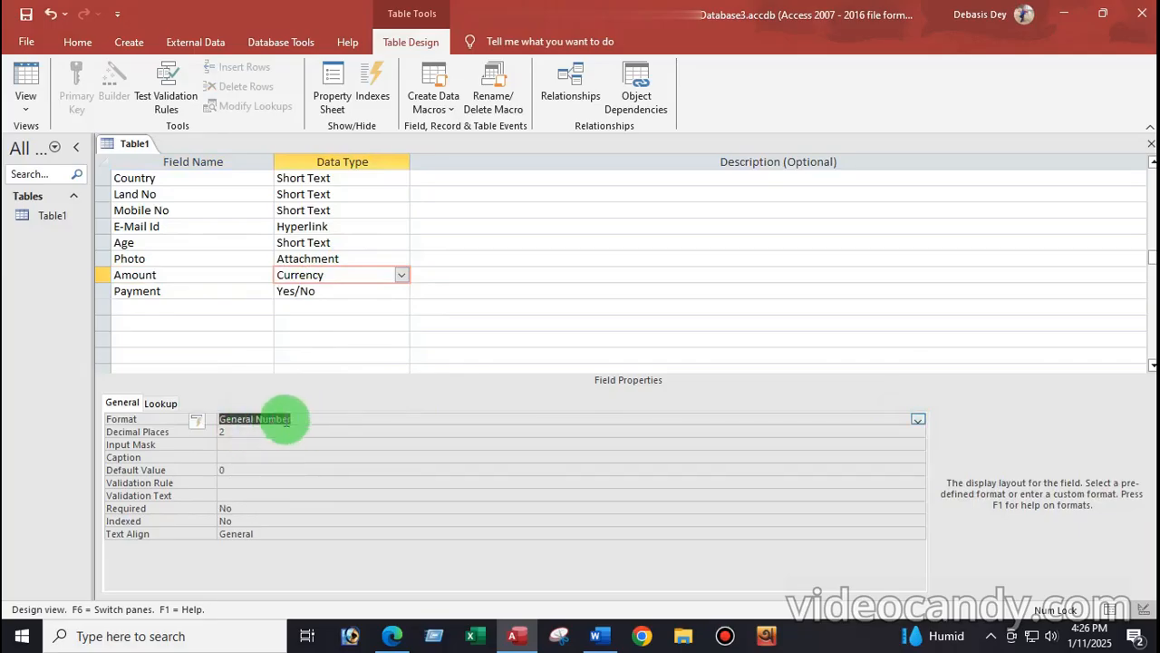
left_click(20, 106)
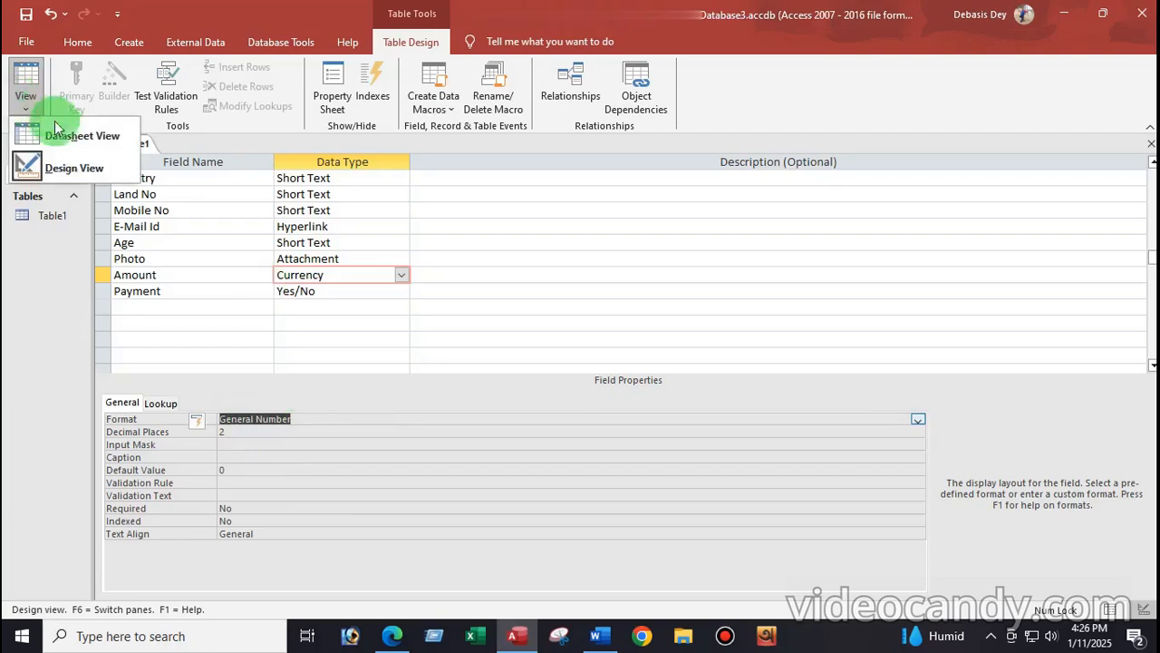
Step: Save Table1, accepting the data-loss and conversion warnings, and return to Datasheet View
left_click(41, 141)
left_click(538, 372)
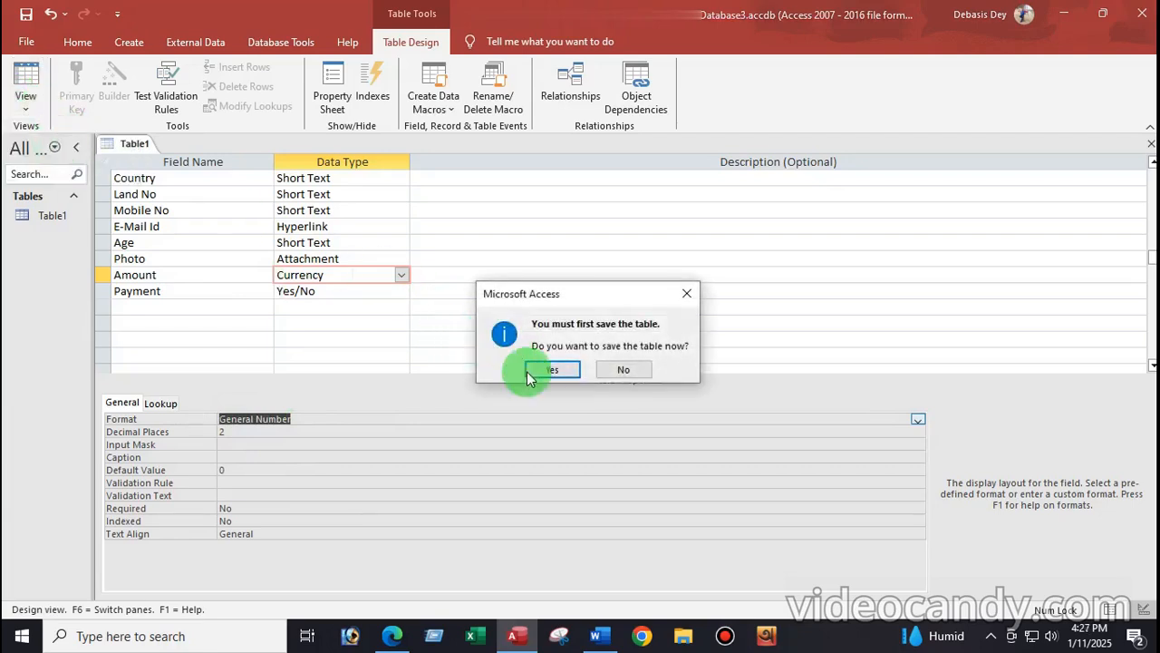
left_click(553, 379)
left_click(552, 376)
left_click(1025, 201)
left_click_drag(651, 595, 829, 586)
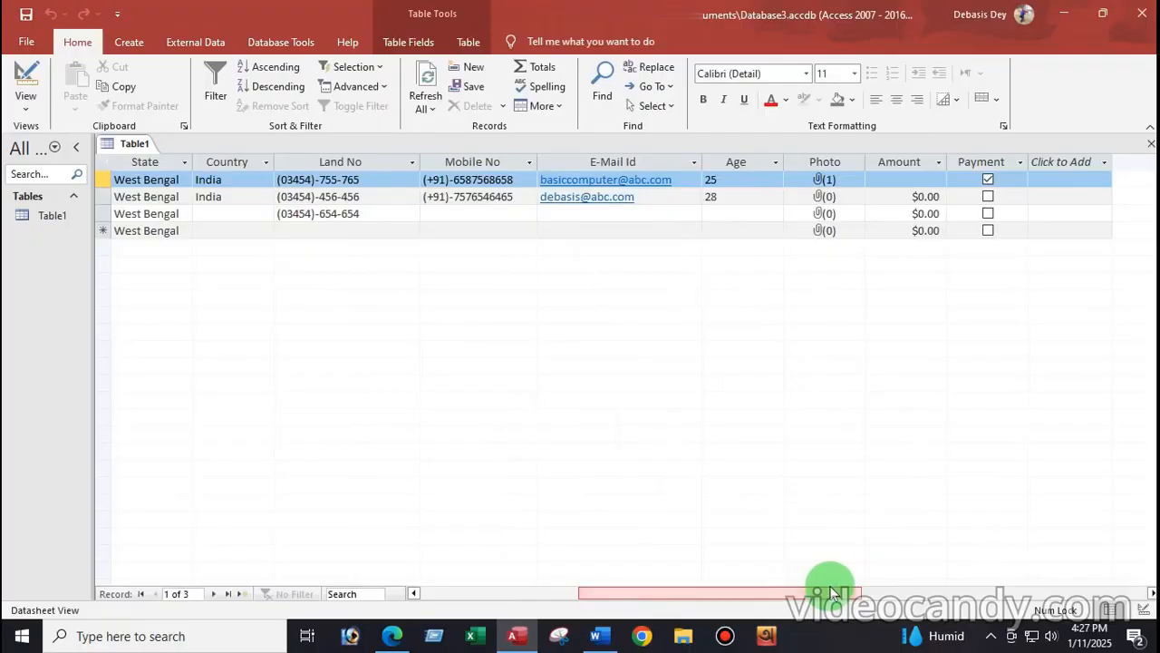
Step: Enter 75657 in row 1's Amount, which displays as $75,657.00
left_click(938, 197)
left_click(929, 182)
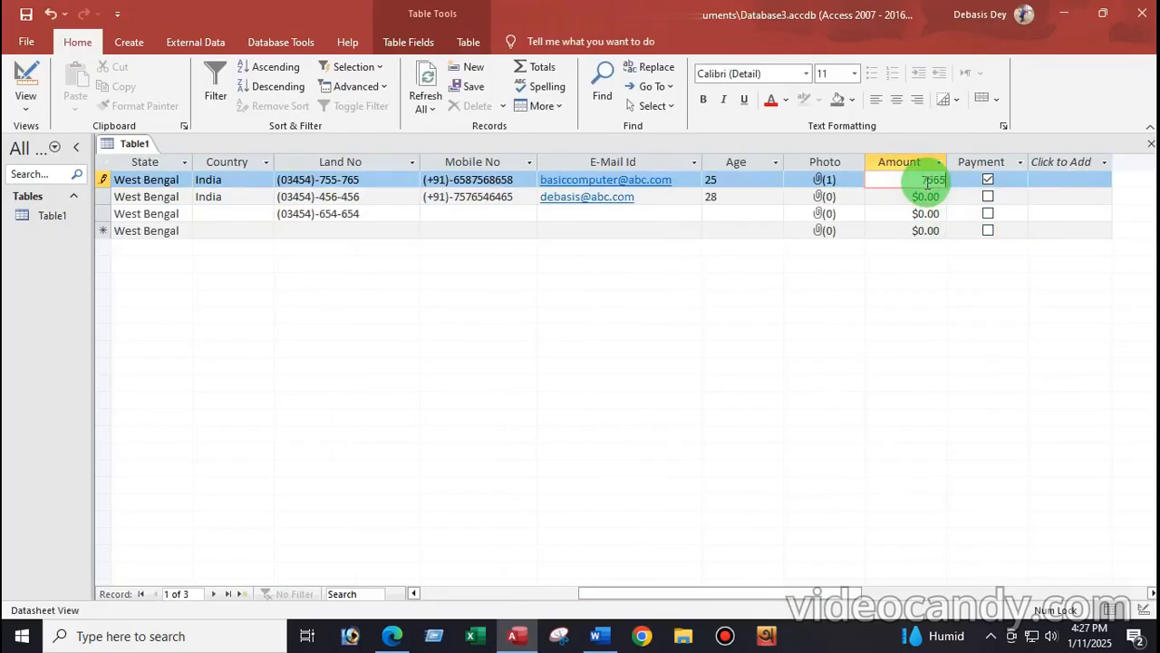
left_click(884, 197)
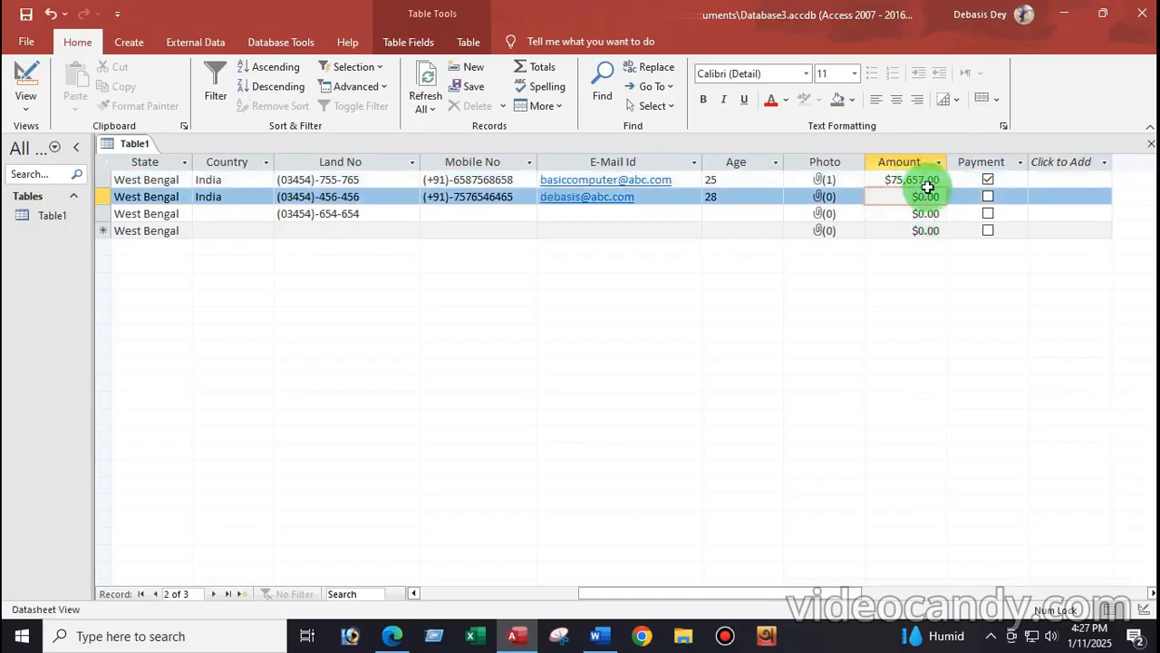
left_click(934, 180)
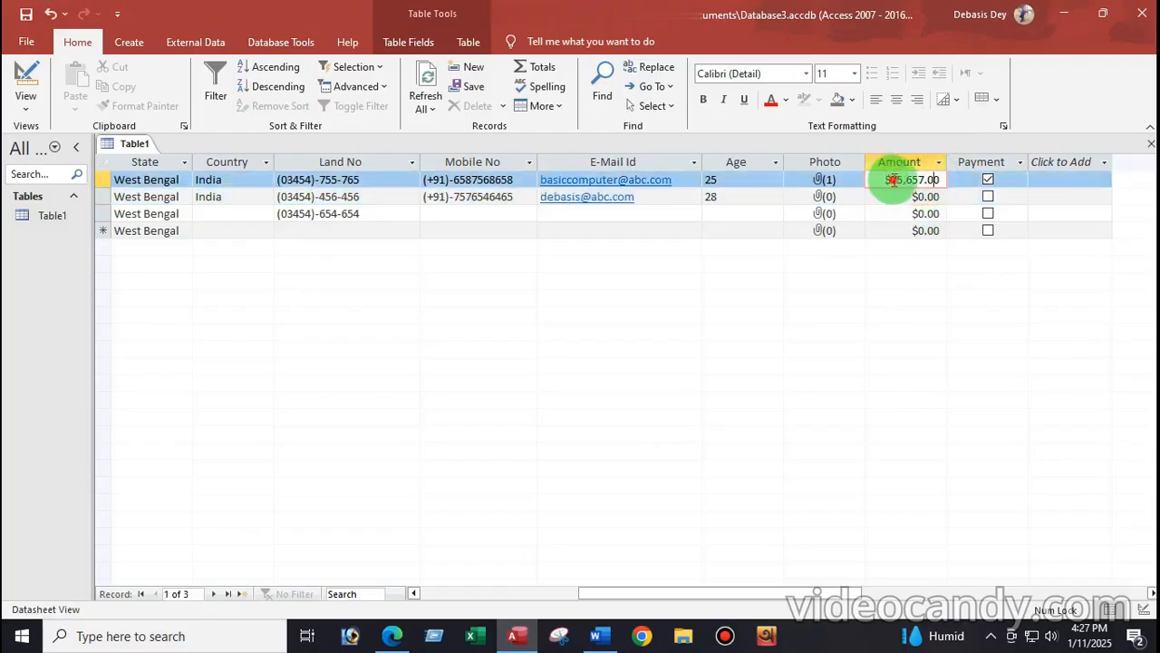
left_click(27, 106)
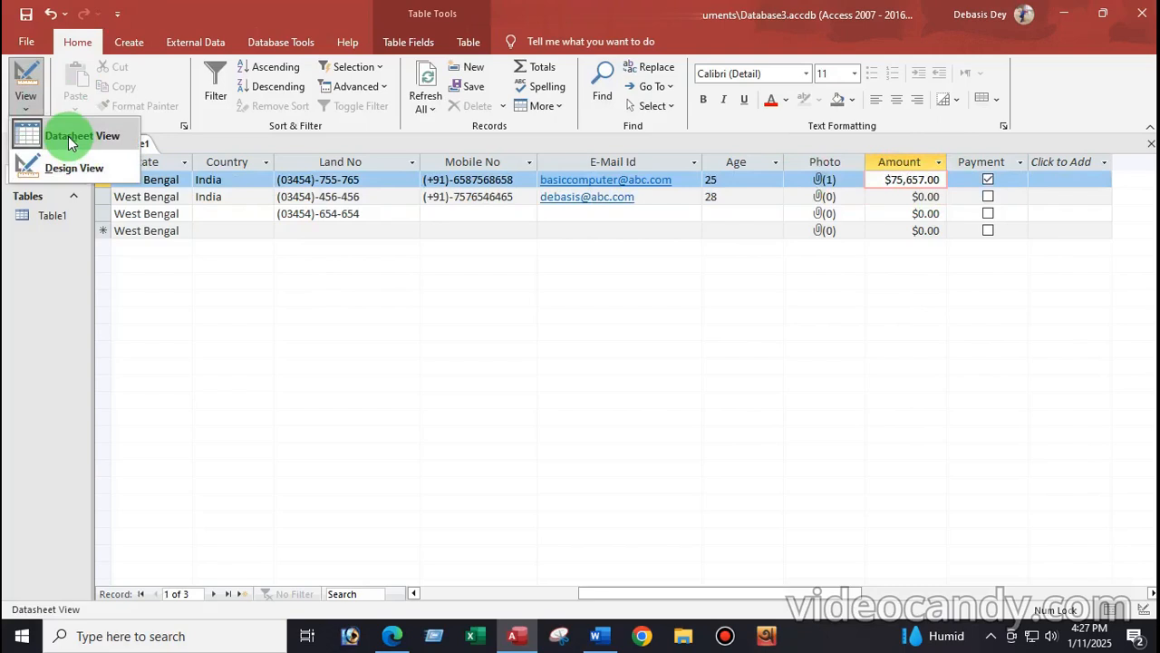
left_click(56, 166)
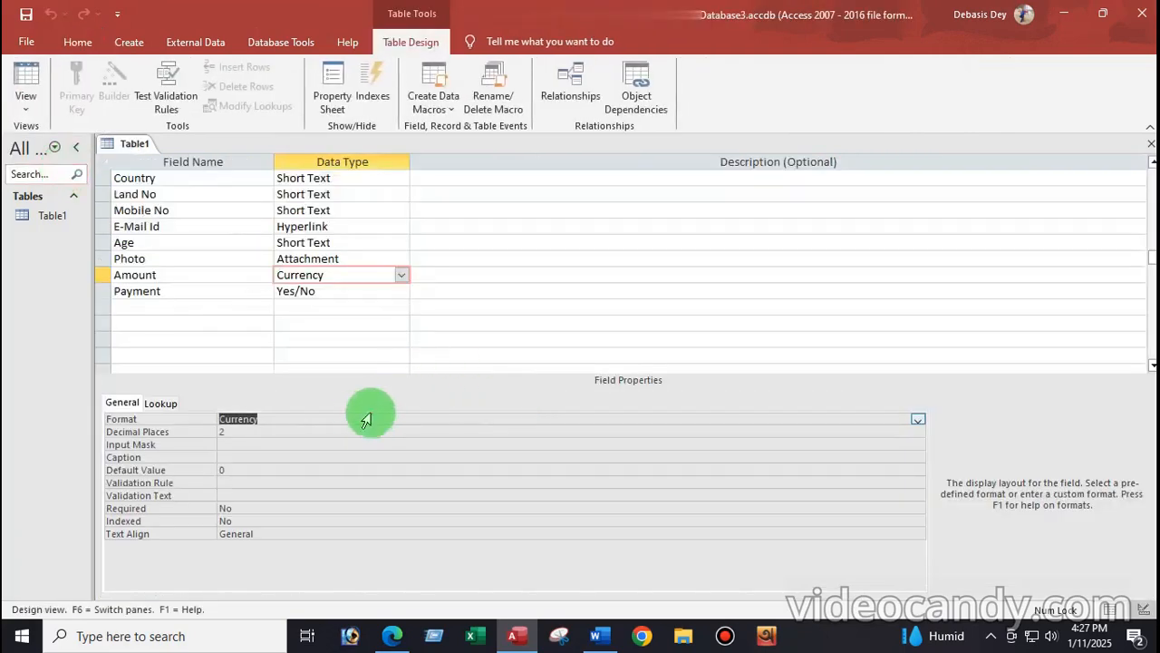
Step: Change Amount back to Short Text and save Table1 in Datasheet View
left_click(402, 276)
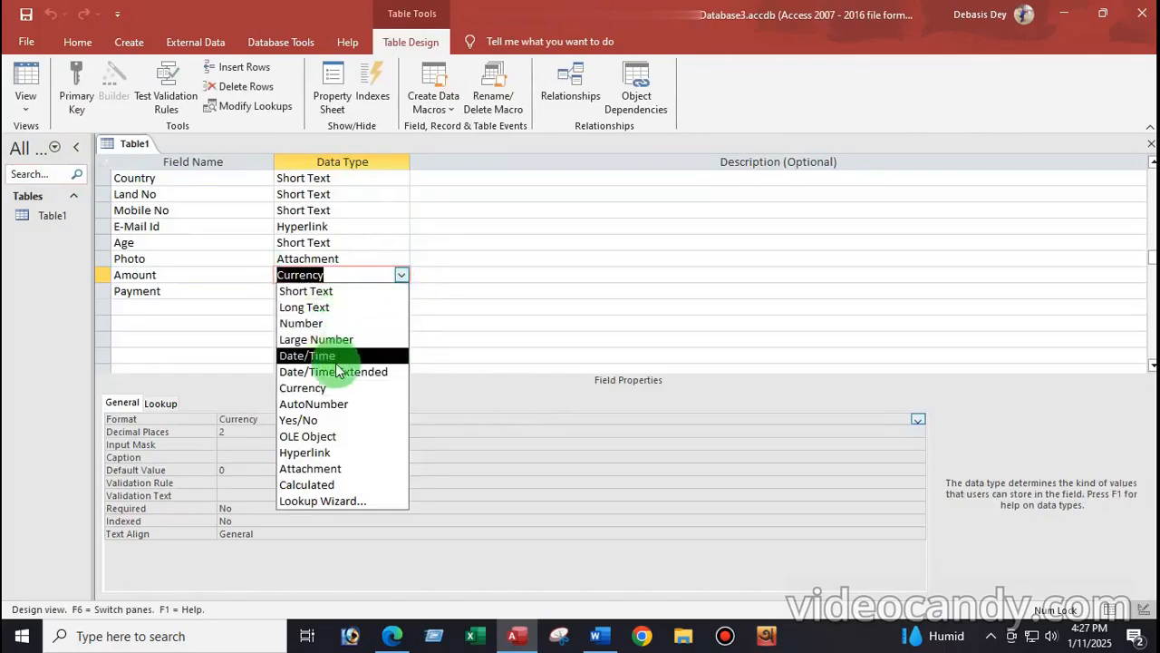
left_click(313, 291)
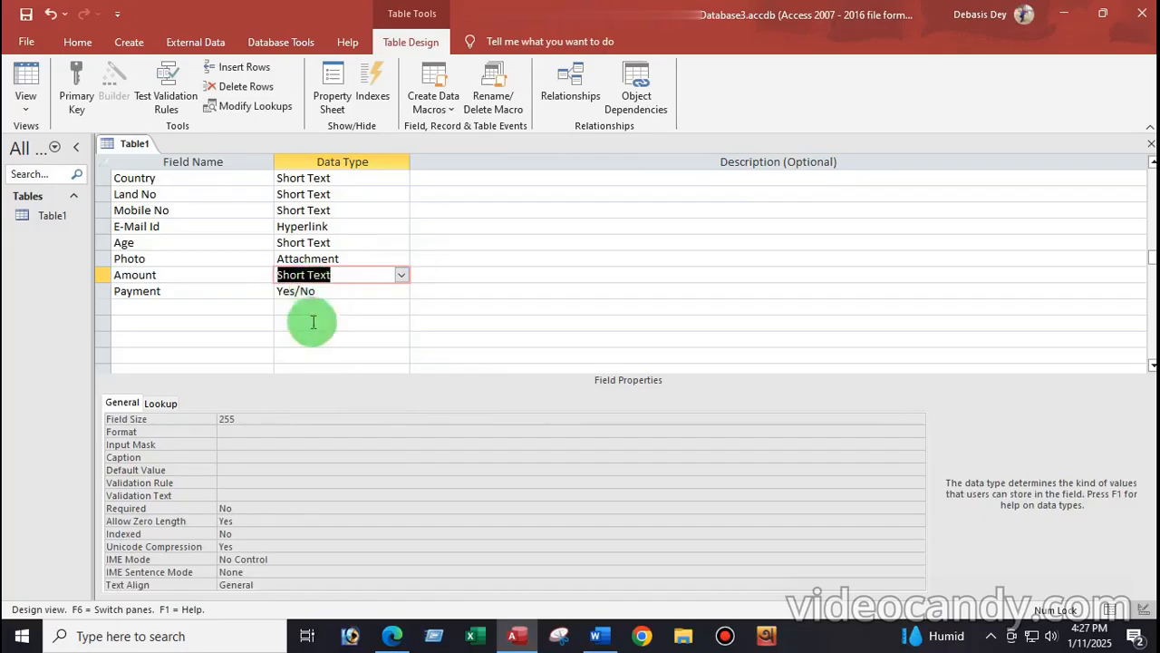
left_click(26, 106)
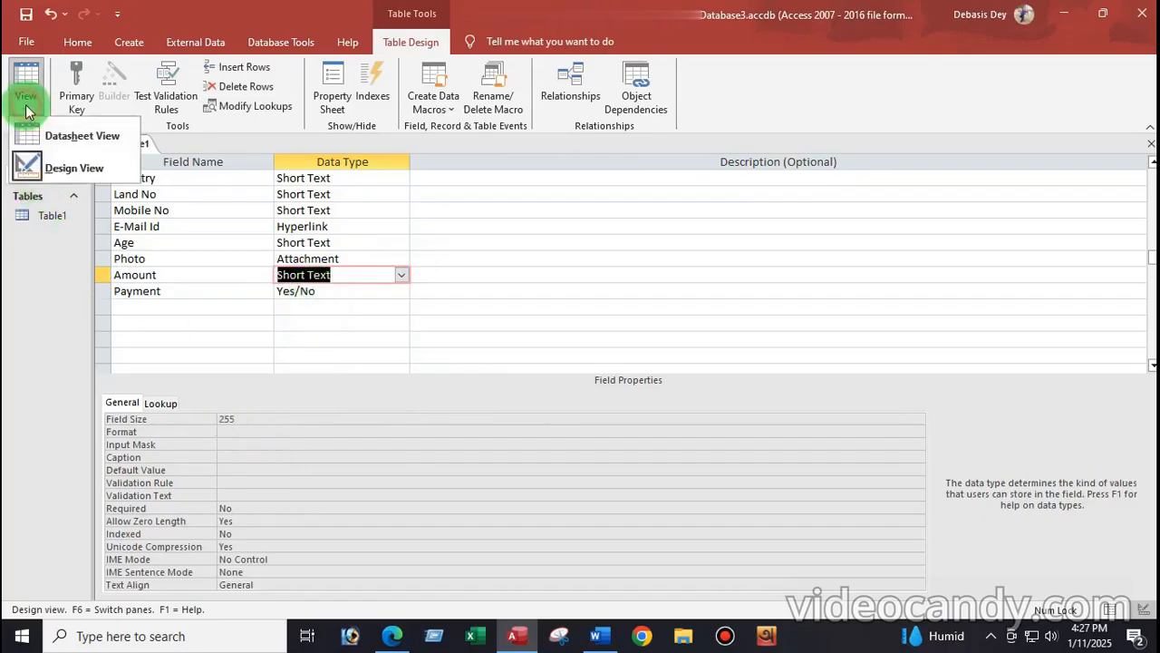
left_click(44, 136)
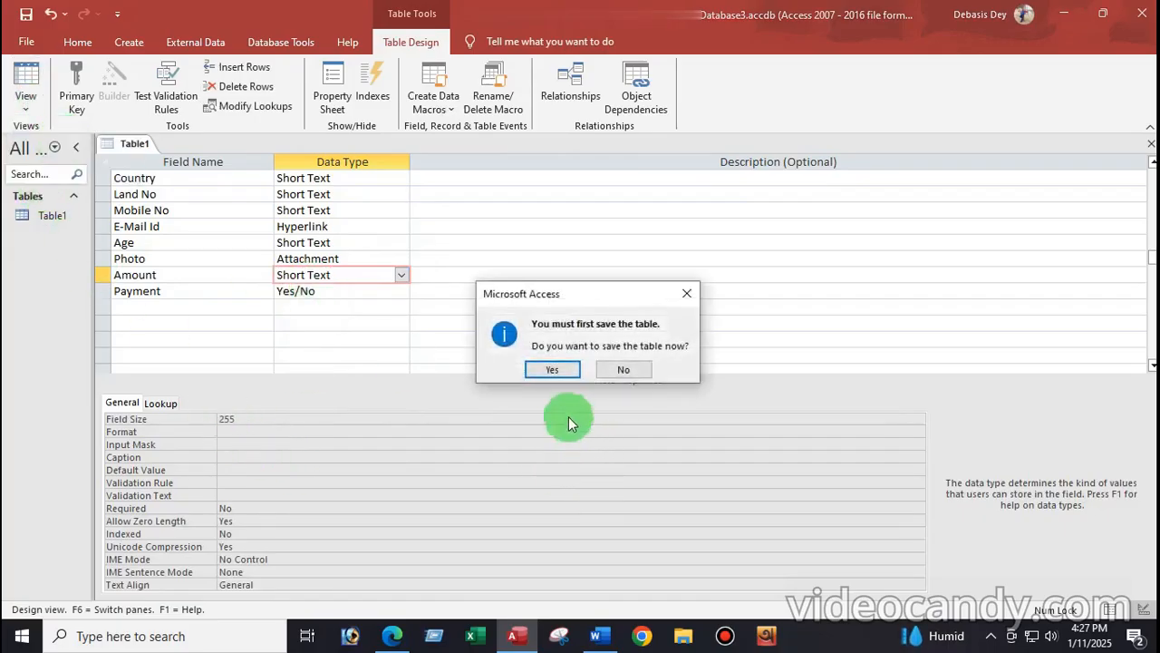
left_click(553, 371)
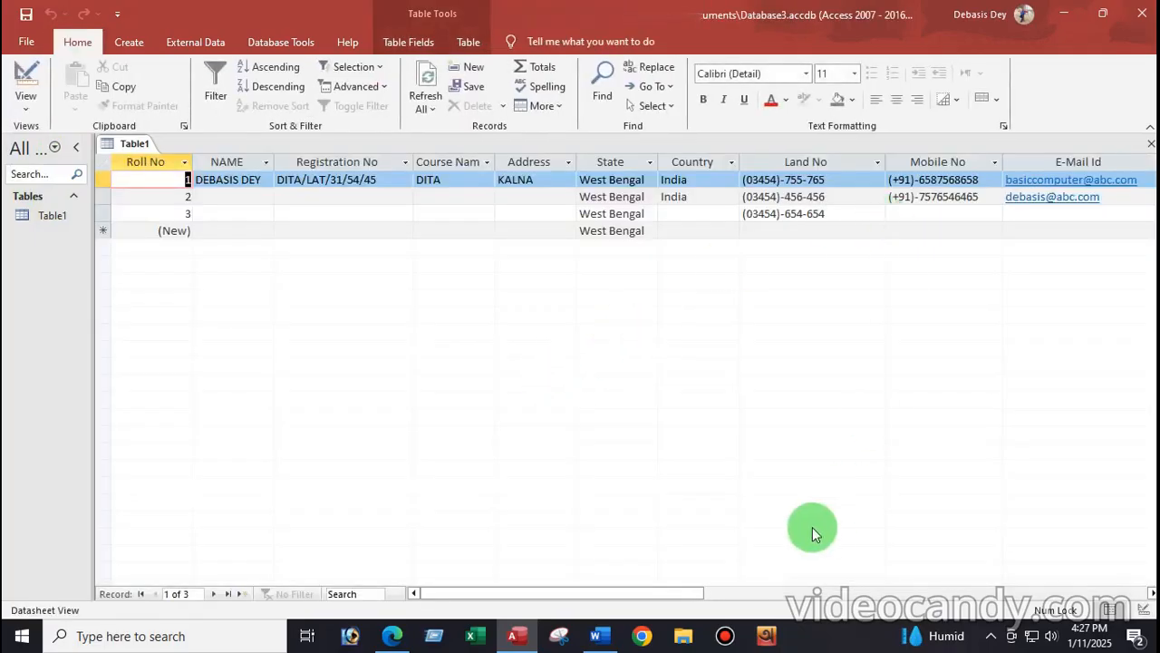
left_click_drag(676, 584, 868, 588)
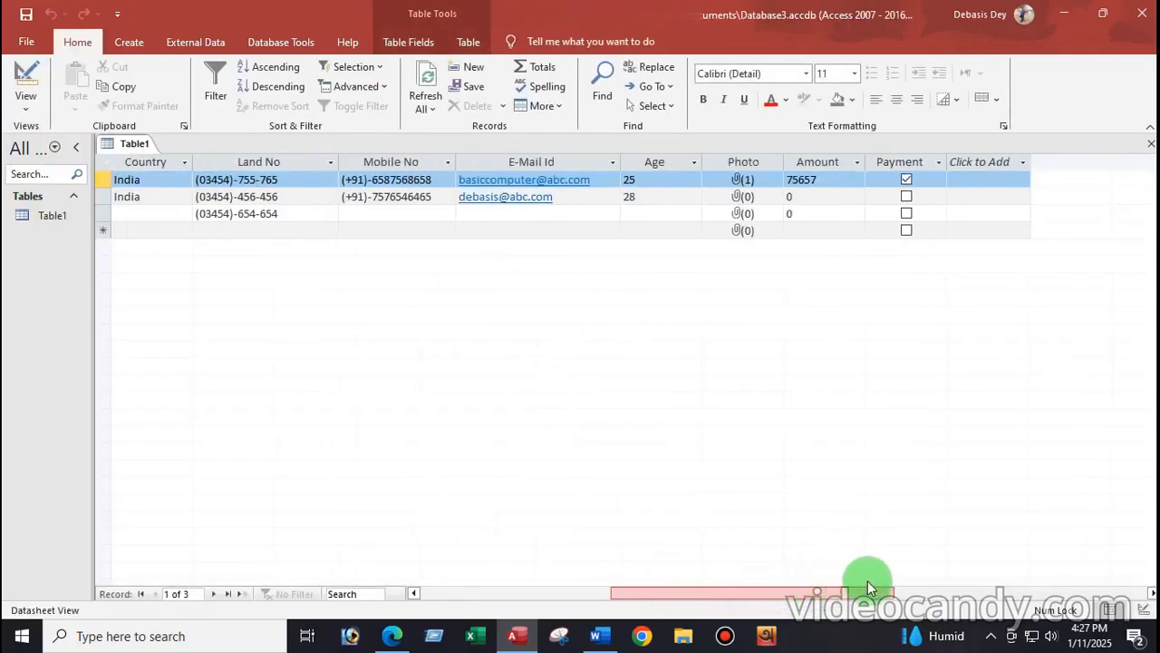
Step: Delete 75657 from the first record's Amount cell, leaving it empty
left_click(831, 181)
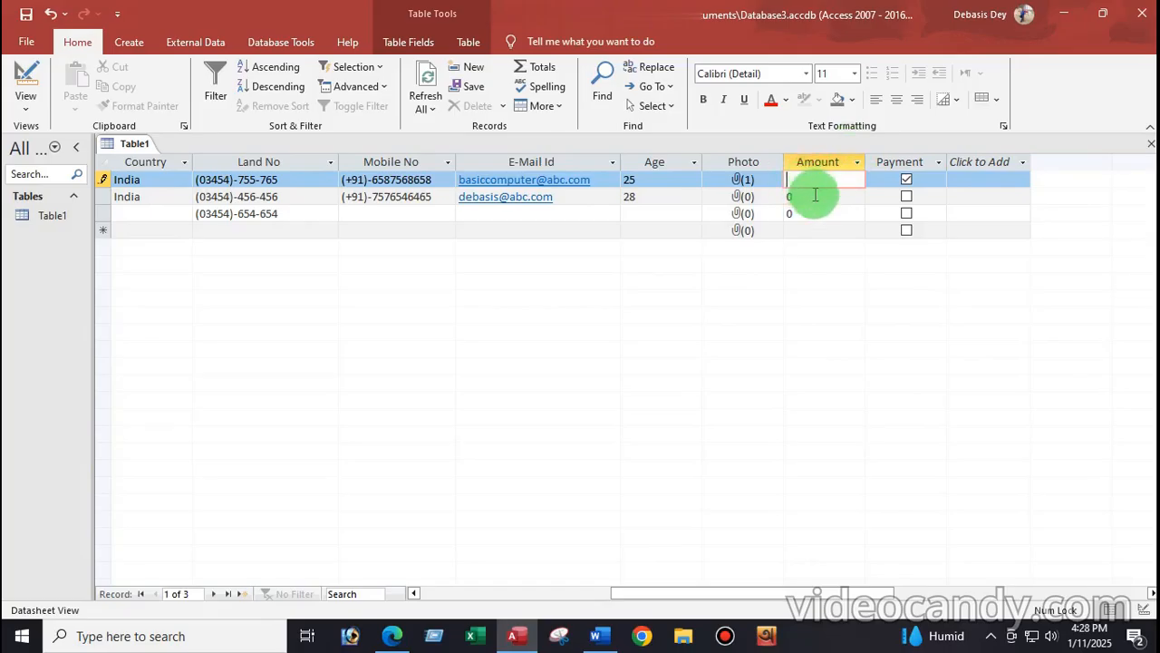
left_click(25, 101)
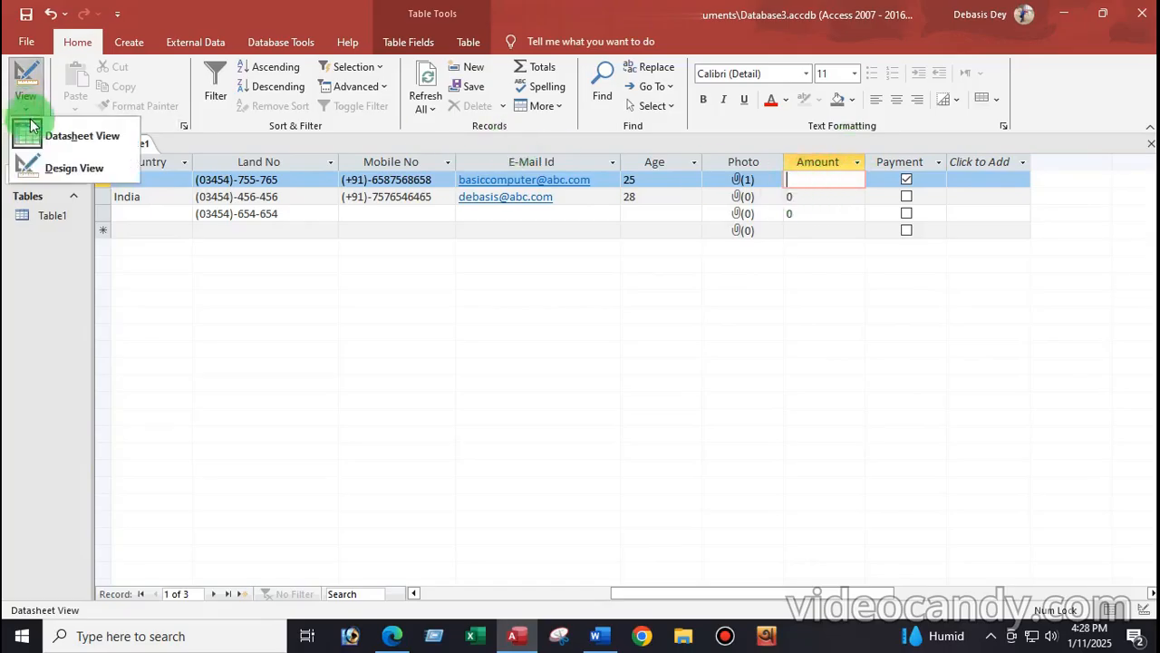
Step: Give Amount the input mask "Rs.-" and save Table1, returning to Datasheet View
left_click(73, 168)
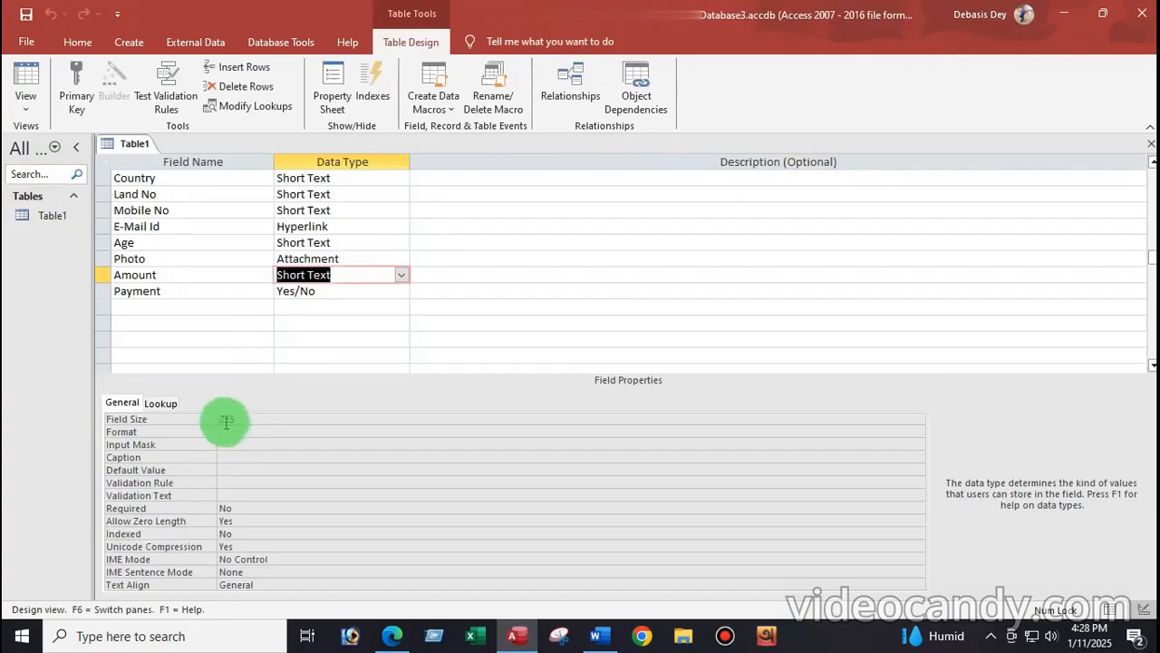
left_click(242, 444)
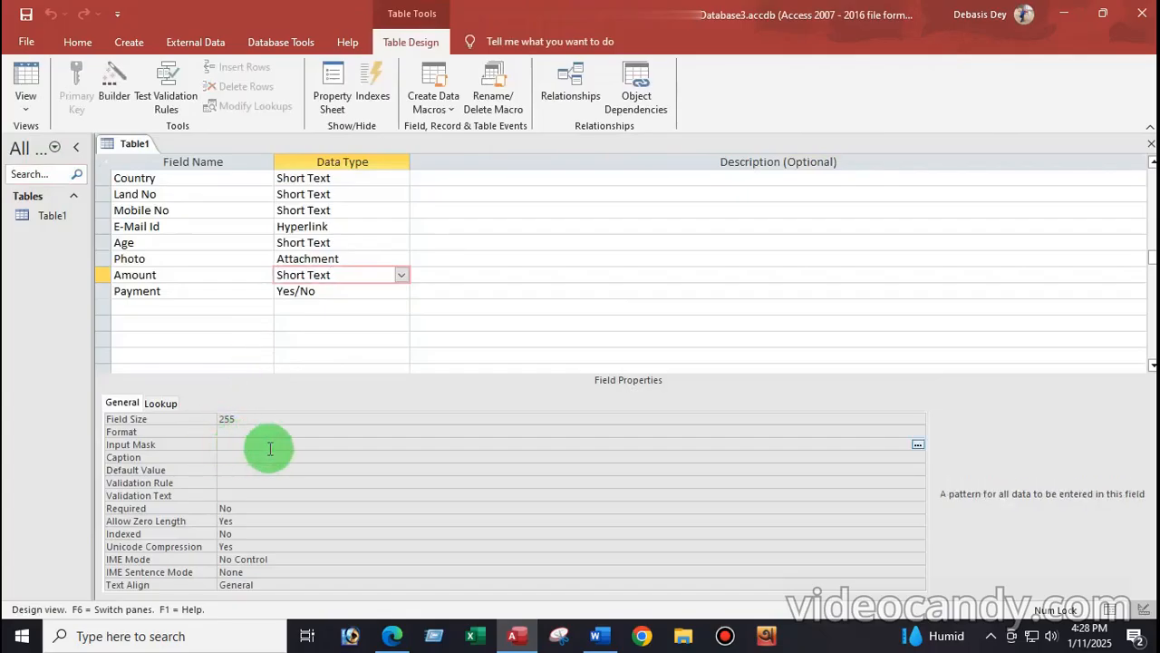
type("\"Rs.-\"")
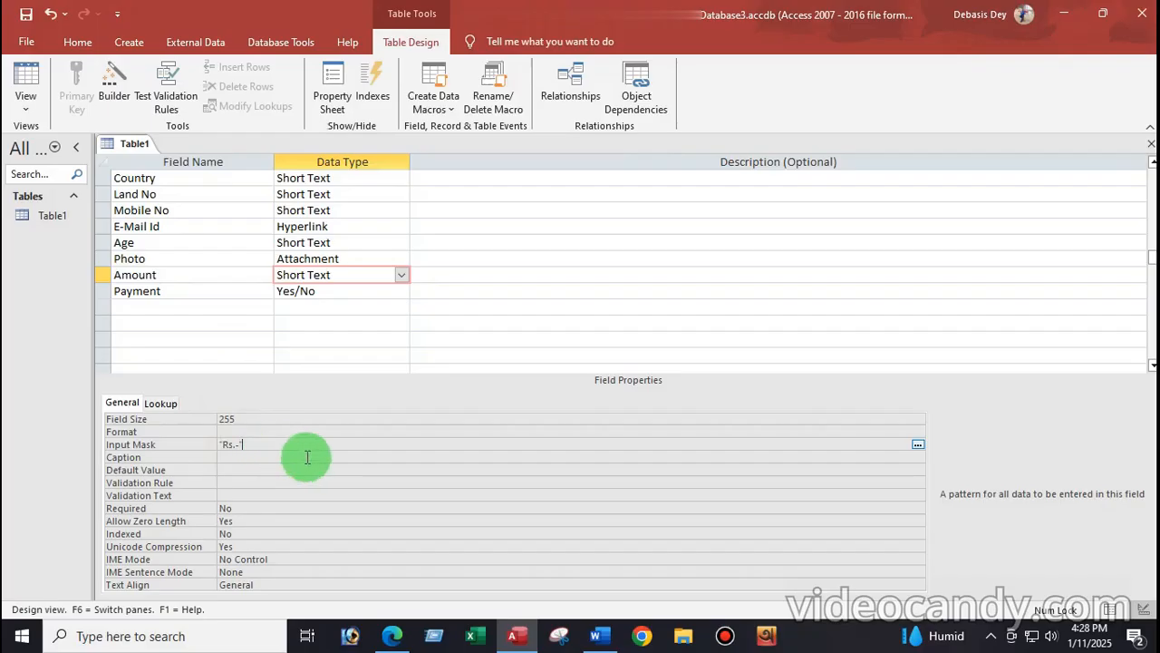
left_click(31, 113)
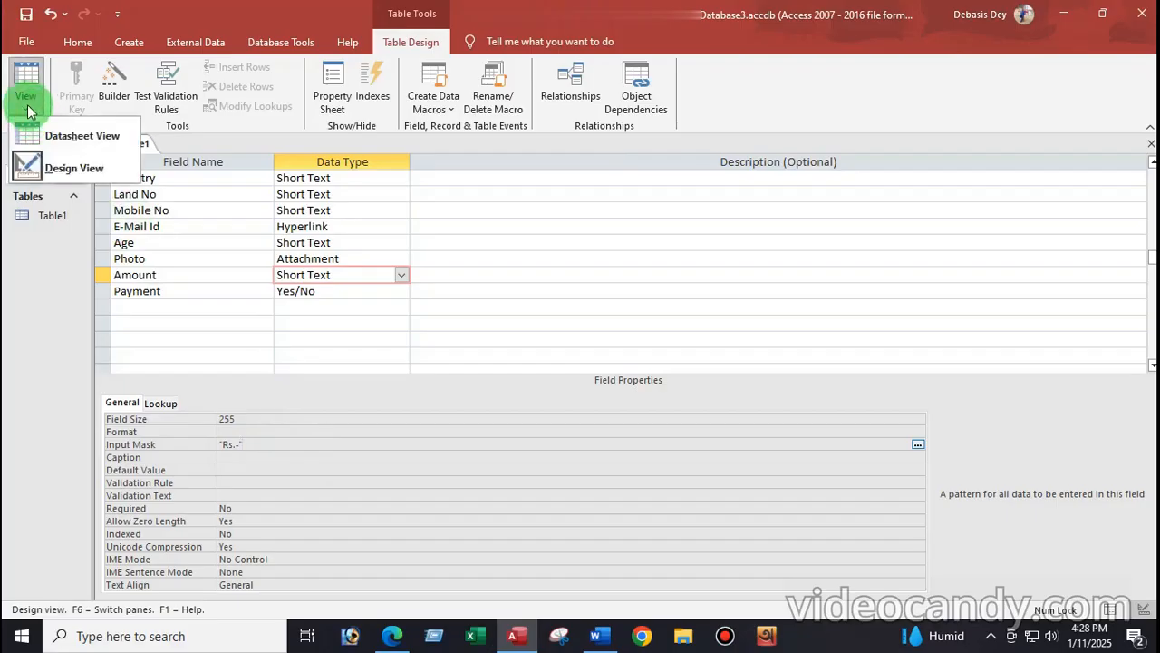
left_click(58, 141)
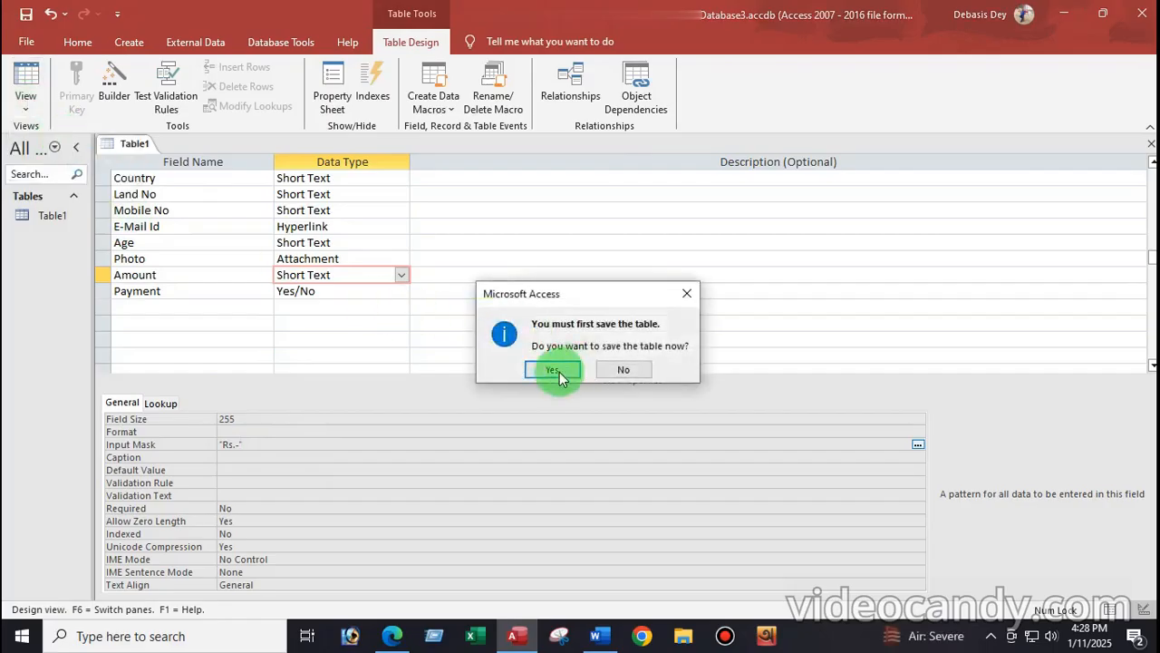
left_click(555, 370)
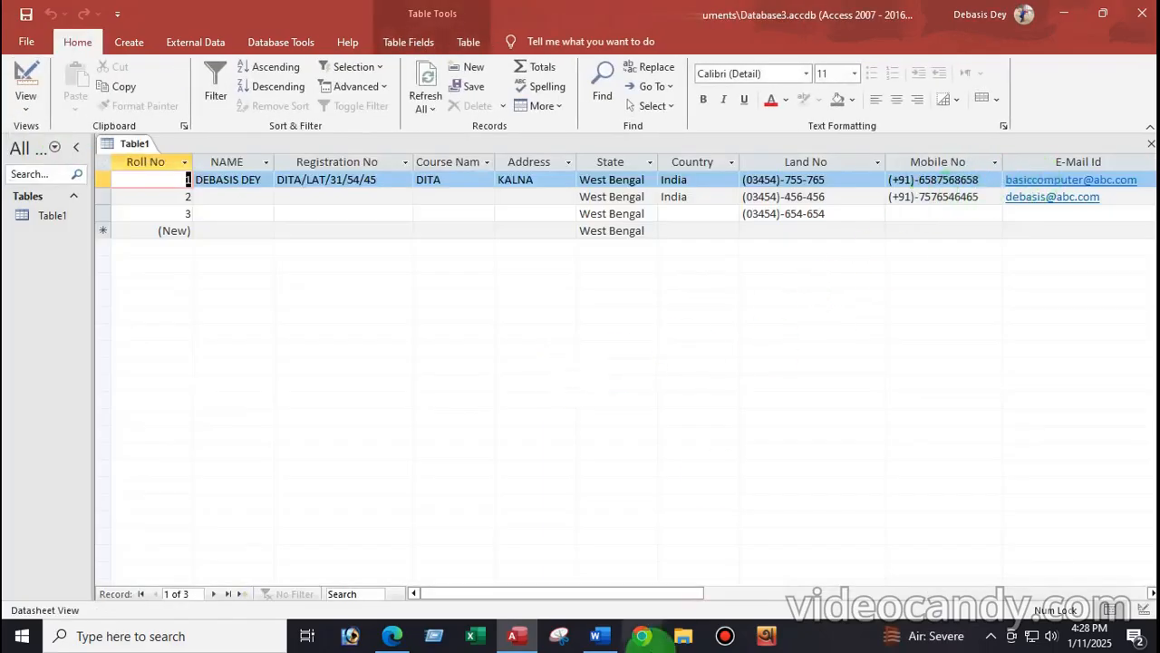
left_click_drag(616, 595, 807, 591)
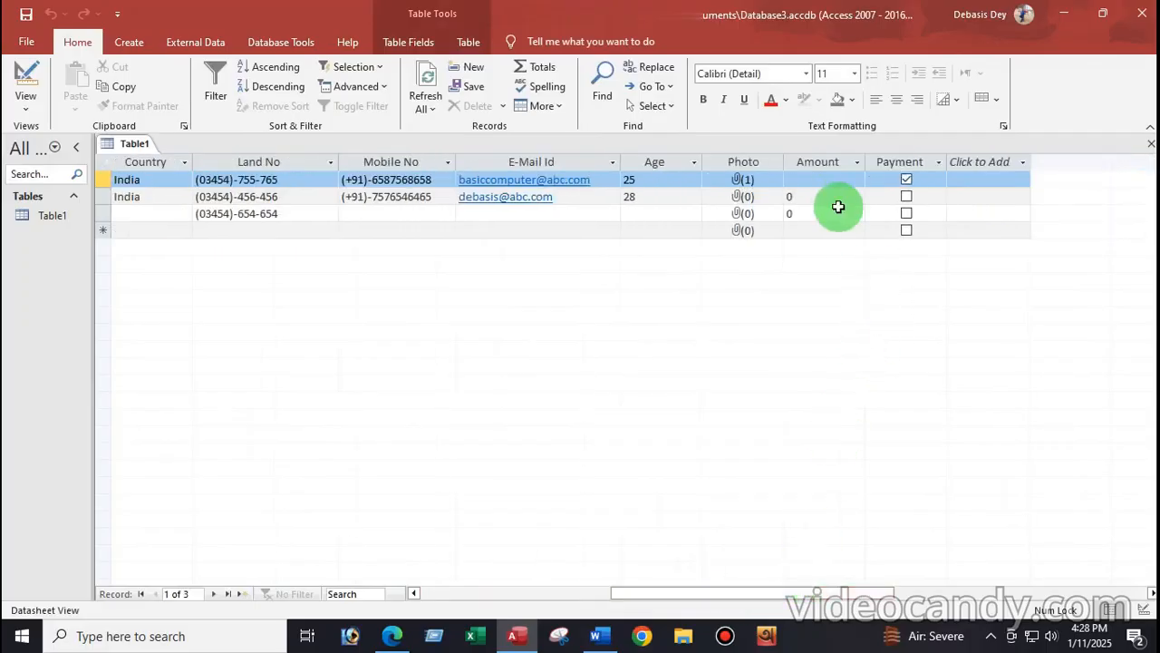
Step: Test the Rs.- mask in row 1's Amount cell, finding it accepts no digits
left_click(811, 178)
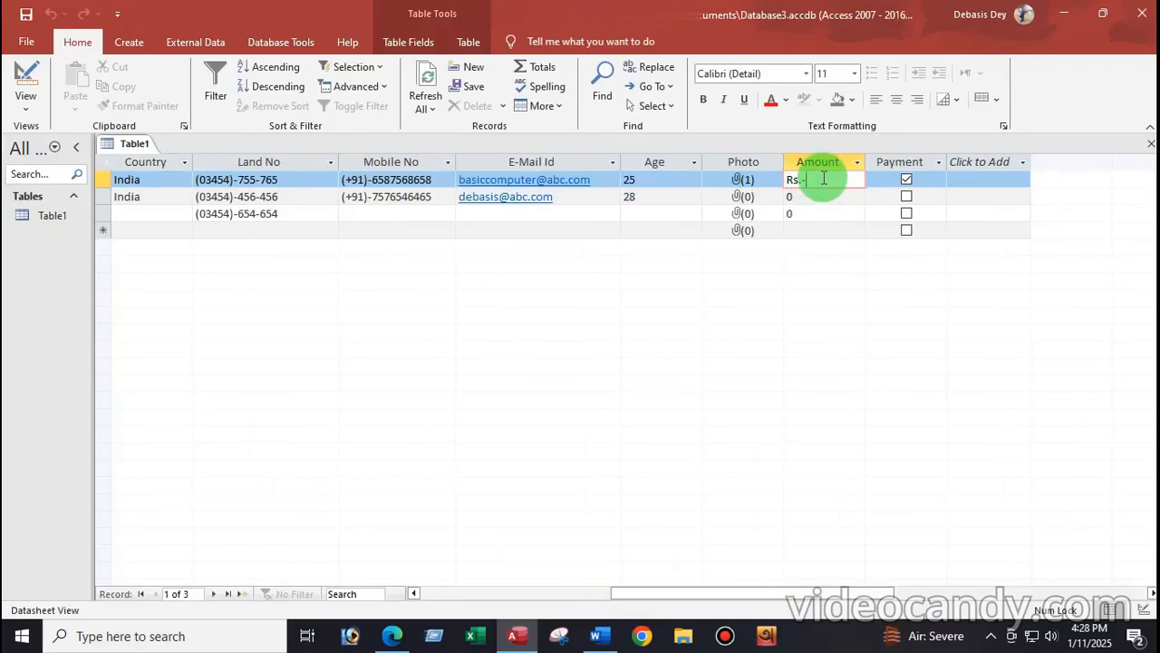
key("Delete")
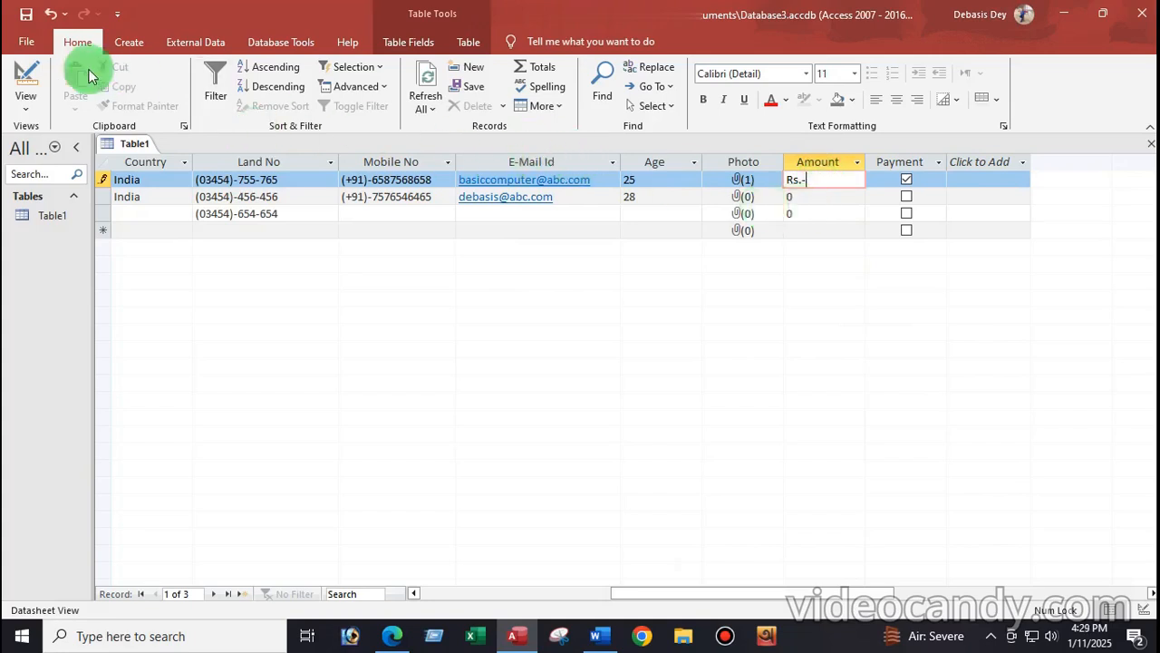
left_click(26, 112)
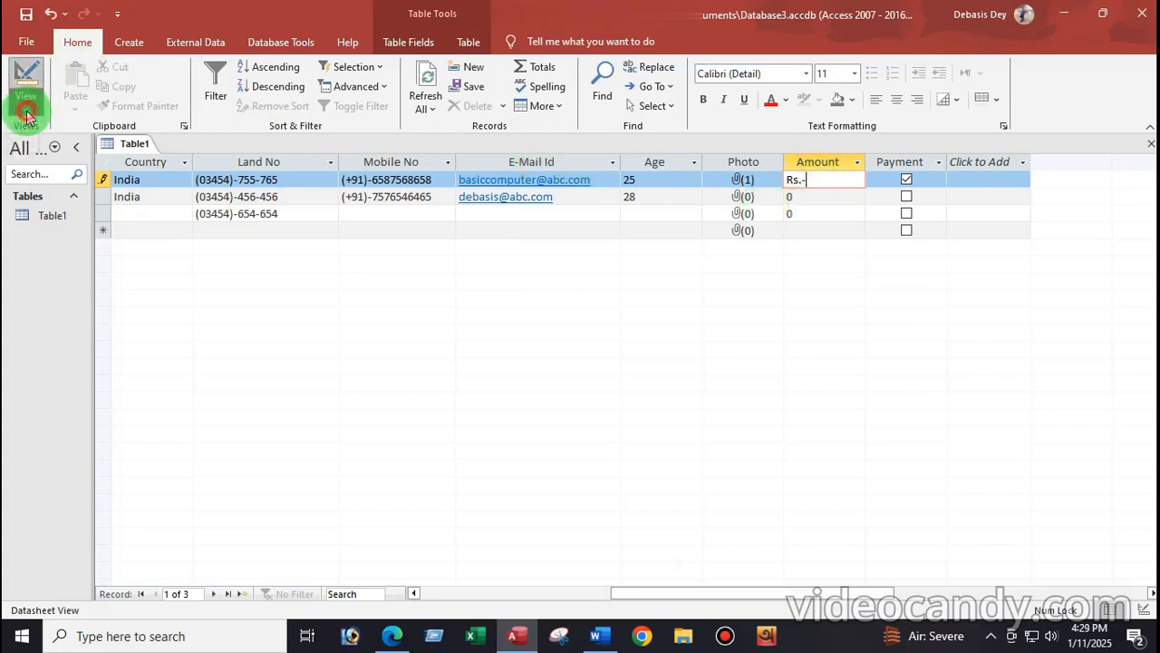
left_click(63, 171)
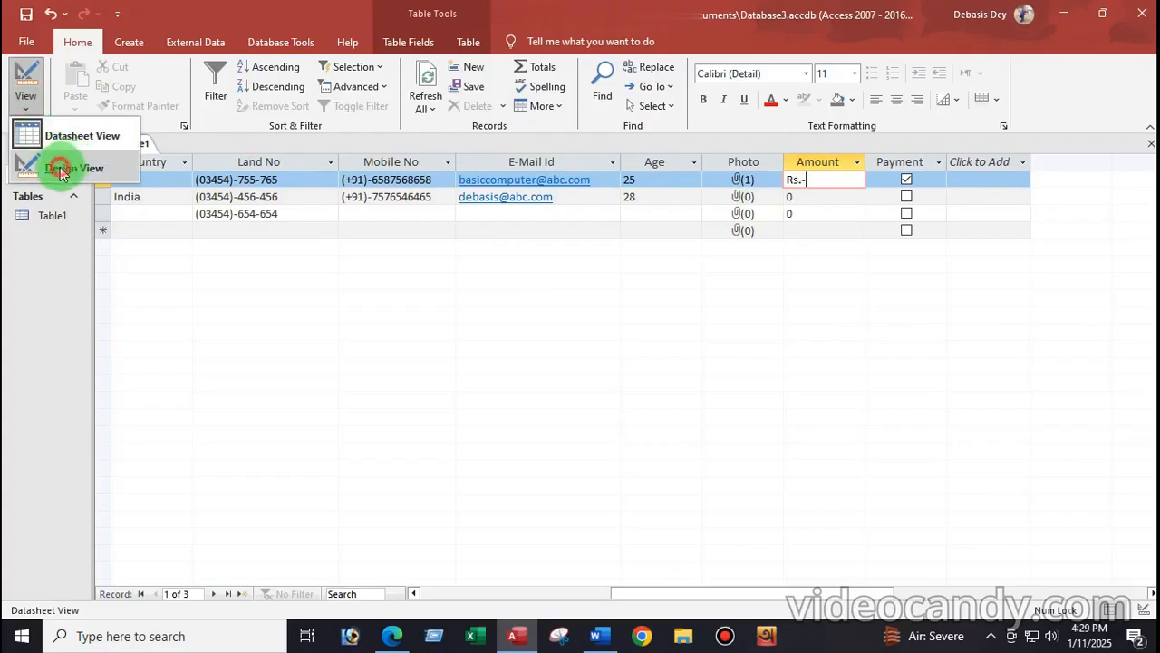
Step: Extend Amount's input mask to "Rs.-"0000 and save Table1 in Datasheet View
left_click(268, 444)
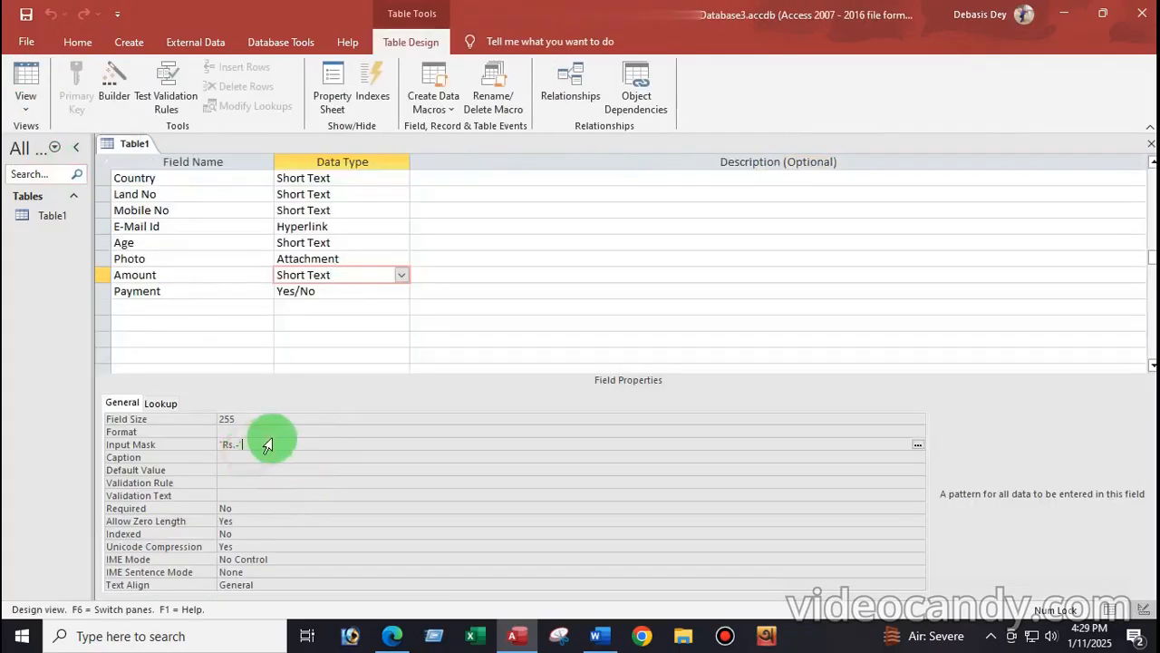
type("0000")
left_click(28, 115)
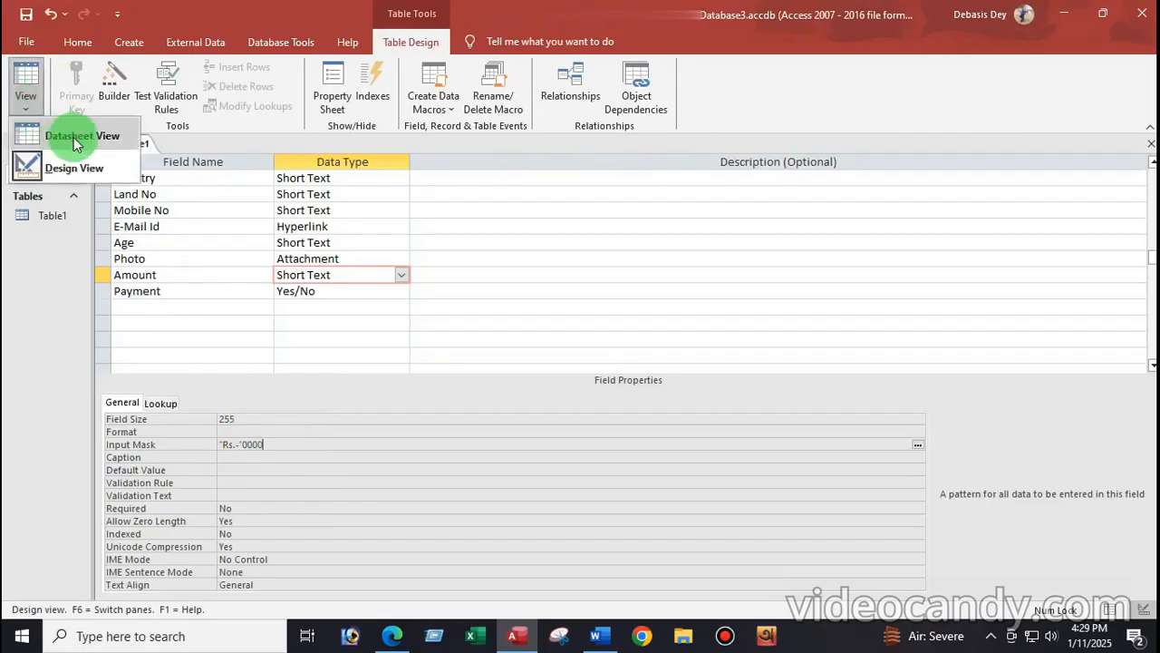
left_click(62, 135)
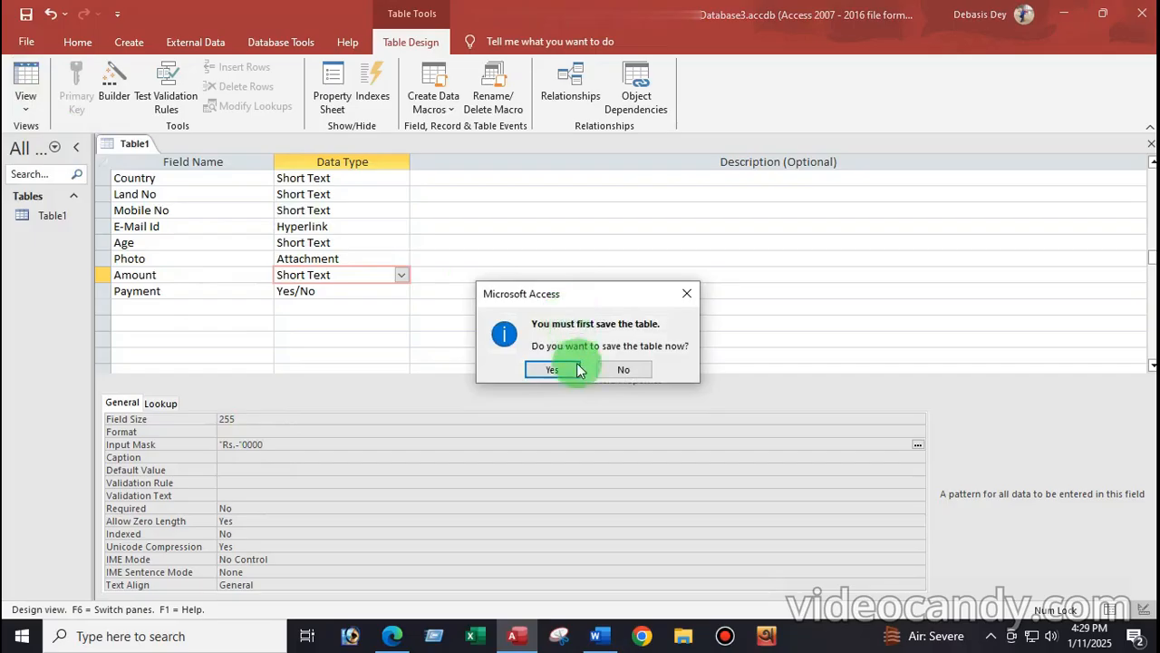
left_click(544, 368)
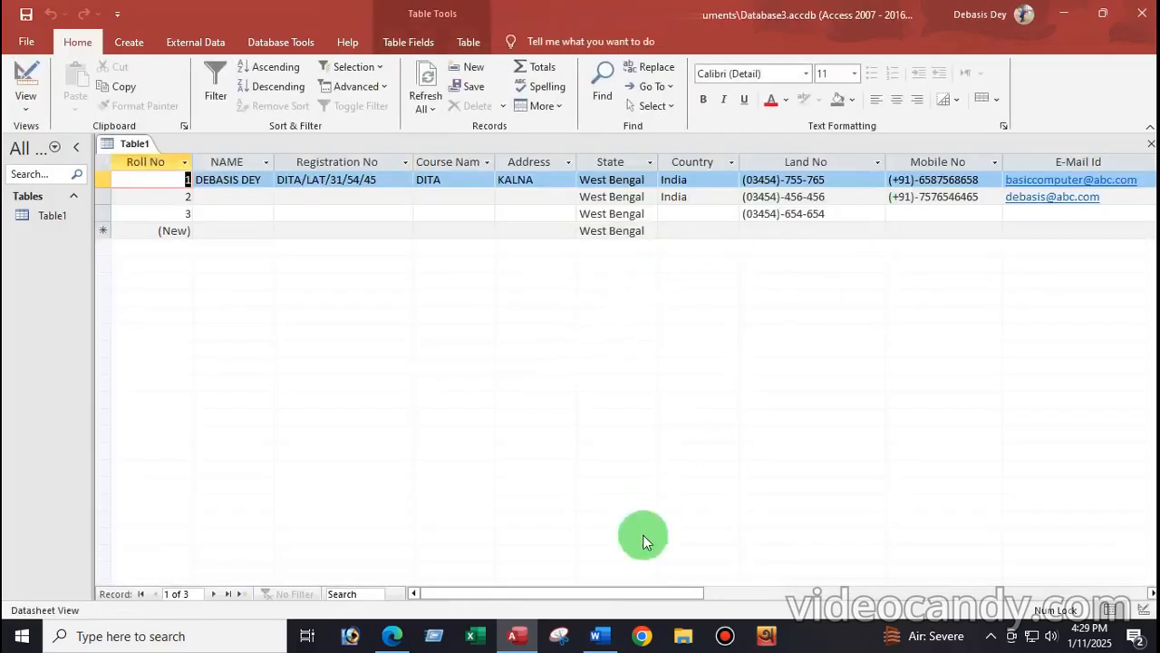
left_click_drag(622, 590, 806, 584)
Step: Enter 5000 as Amount in records 1–3 and a new fourth record, showing Rs.-5000
left_click(803, 180)
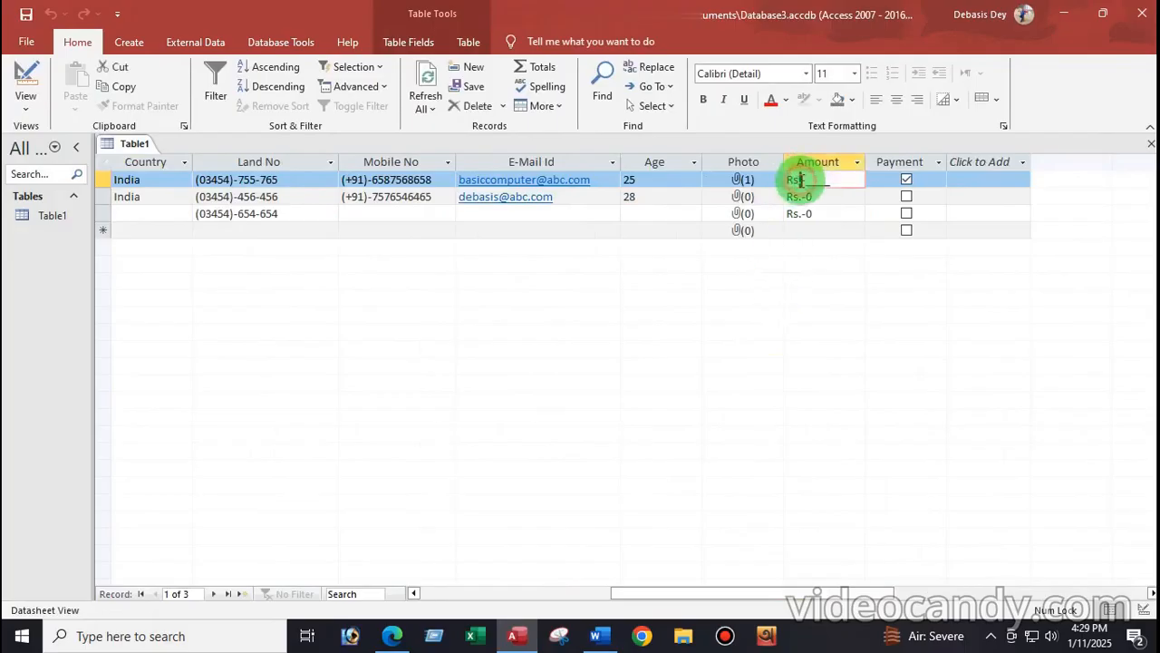
type("5000")
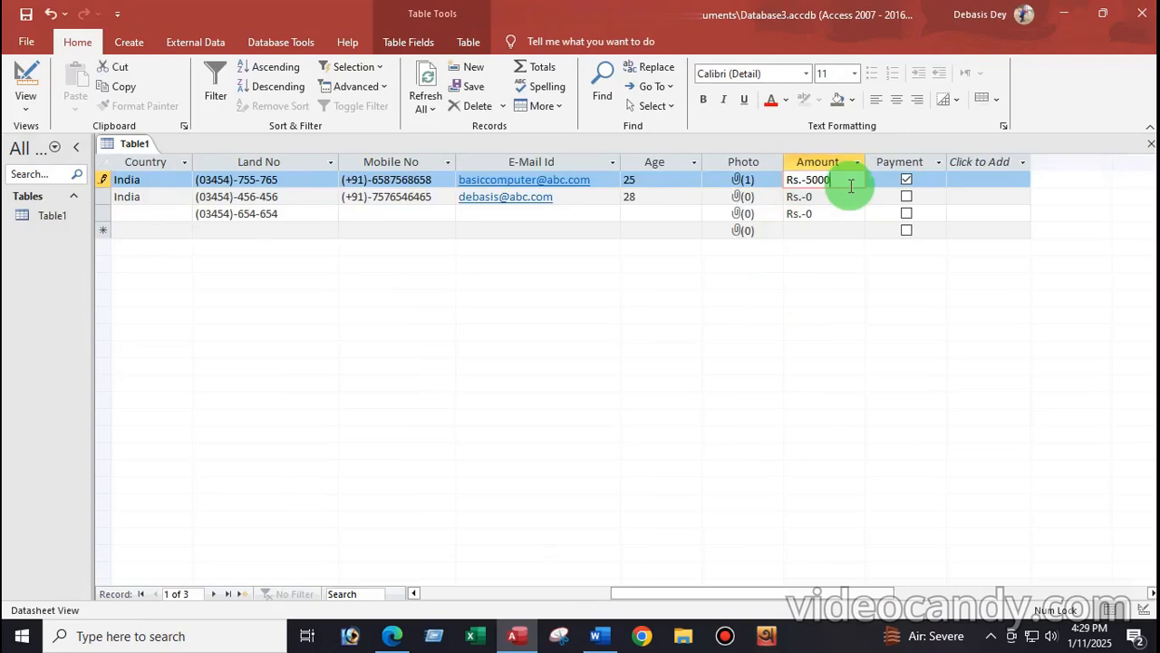
left_click(819, 198)
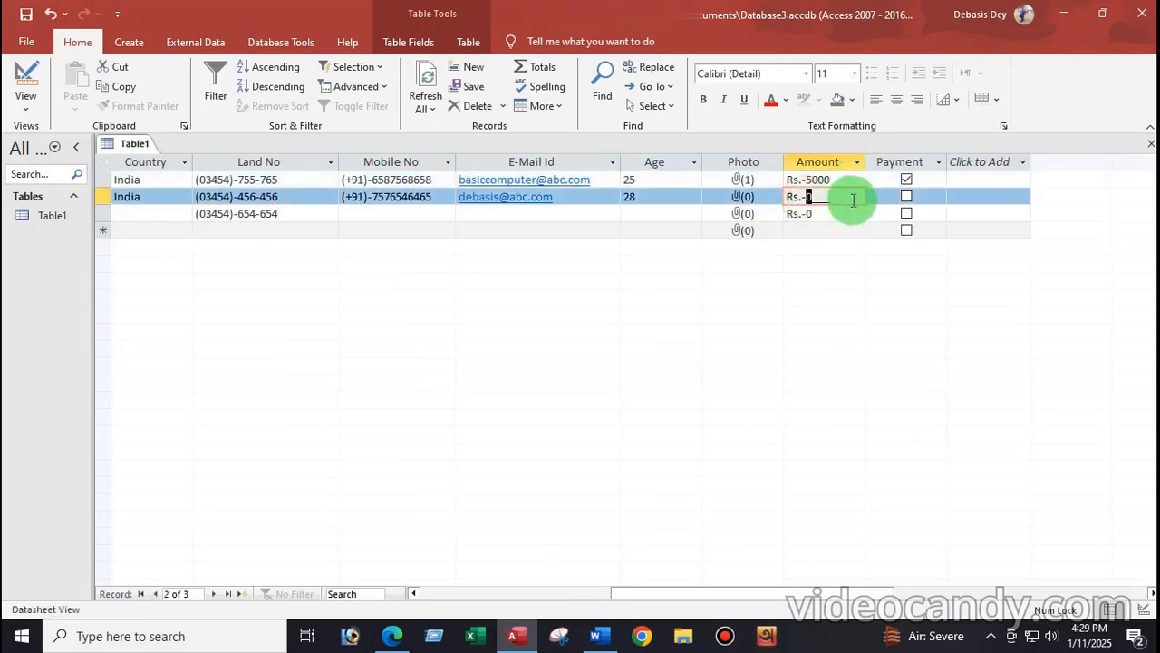
type("5000")
left_click(810, 214)
type("5000")
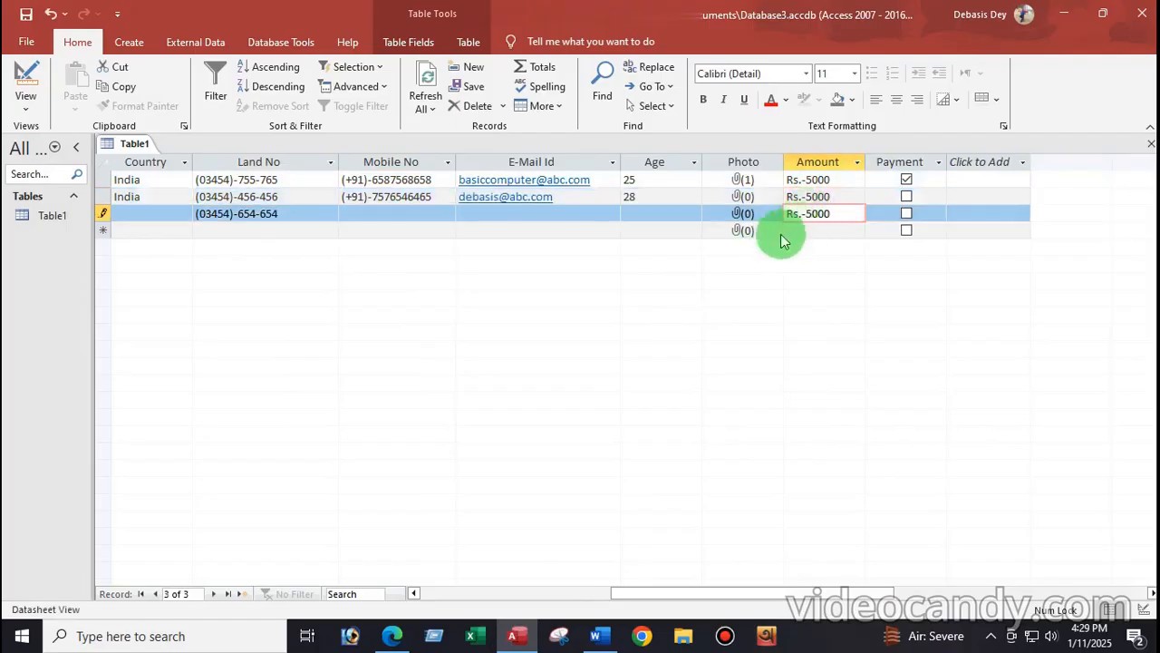
left_click(848, 234)
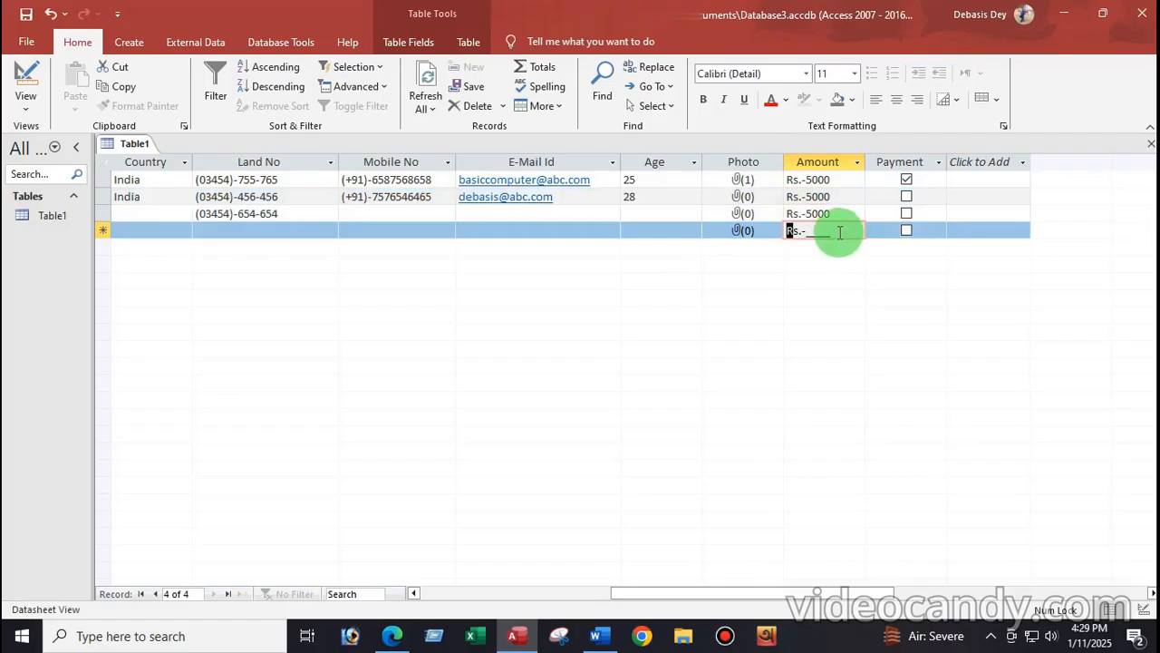
type("5000")
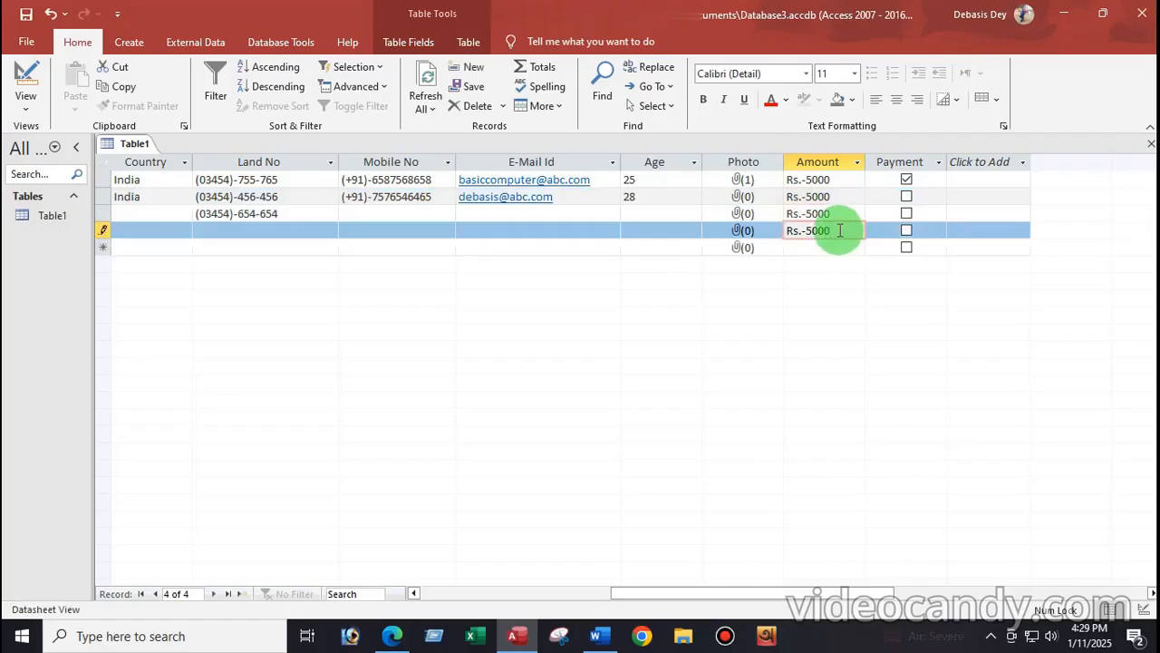
Step: Tick the Payment box for records 2, 3 and 4
left_click(907, 197)
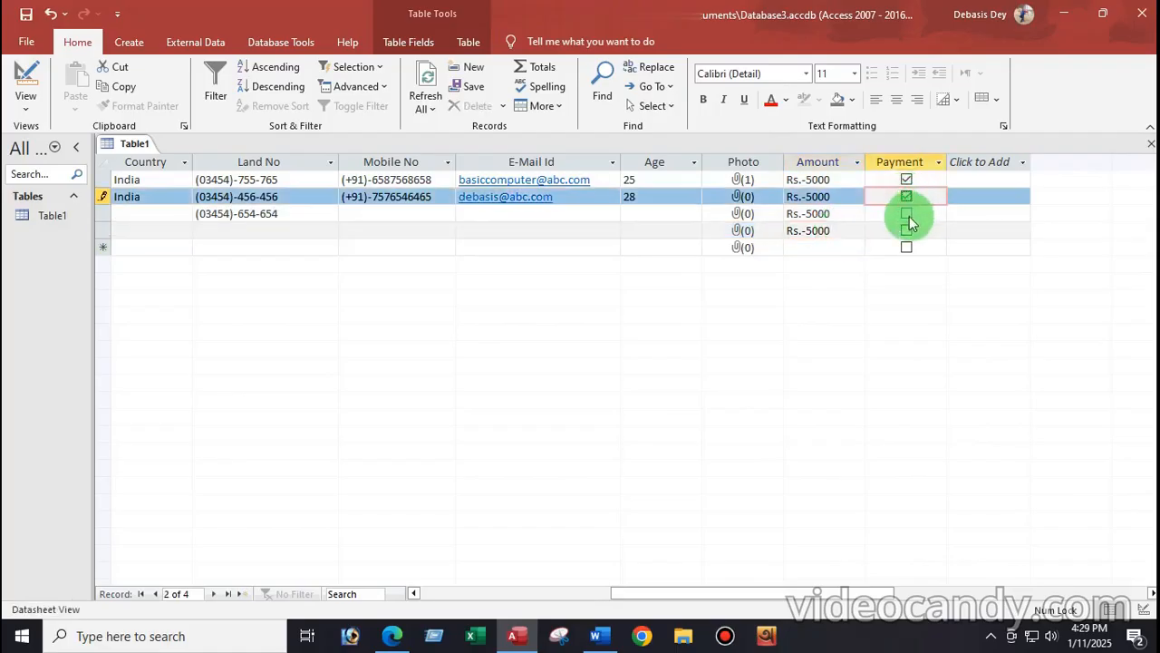
left_click(906, 214)
left_click(907, 232)
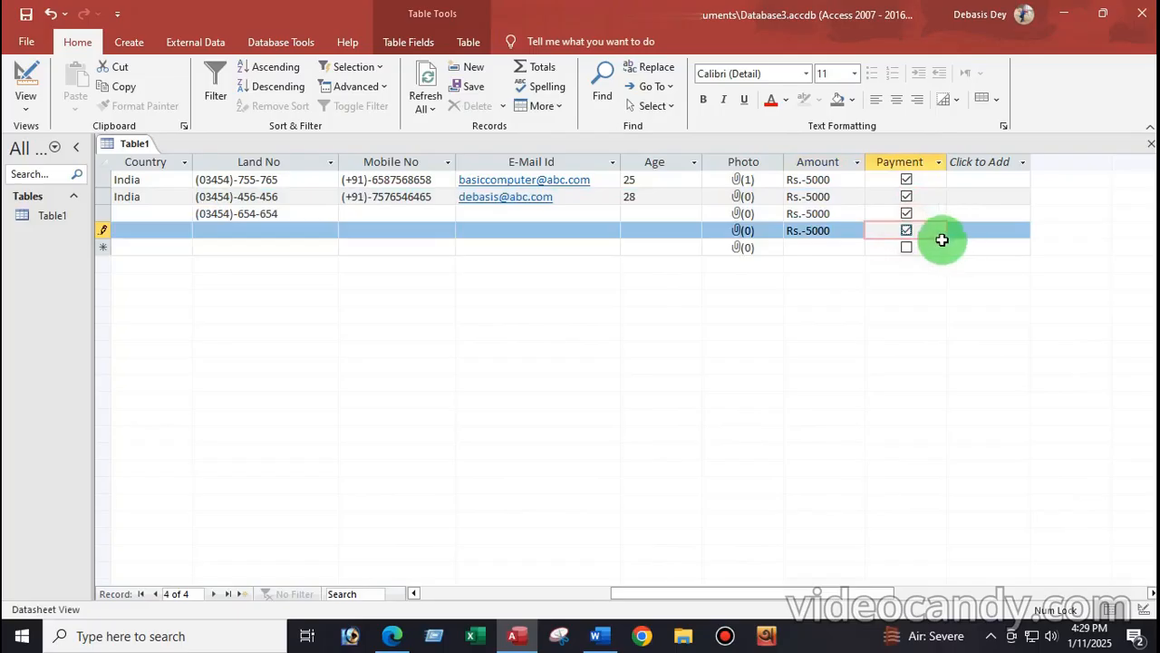
left_click_drag(630, 596, 419, 594)
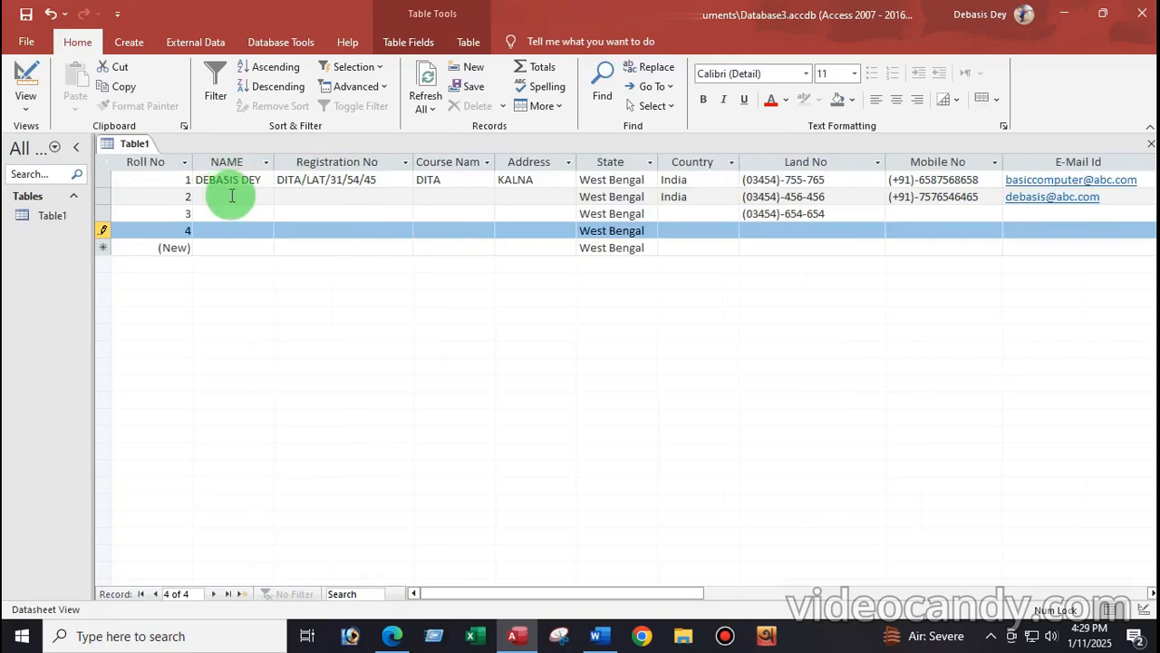